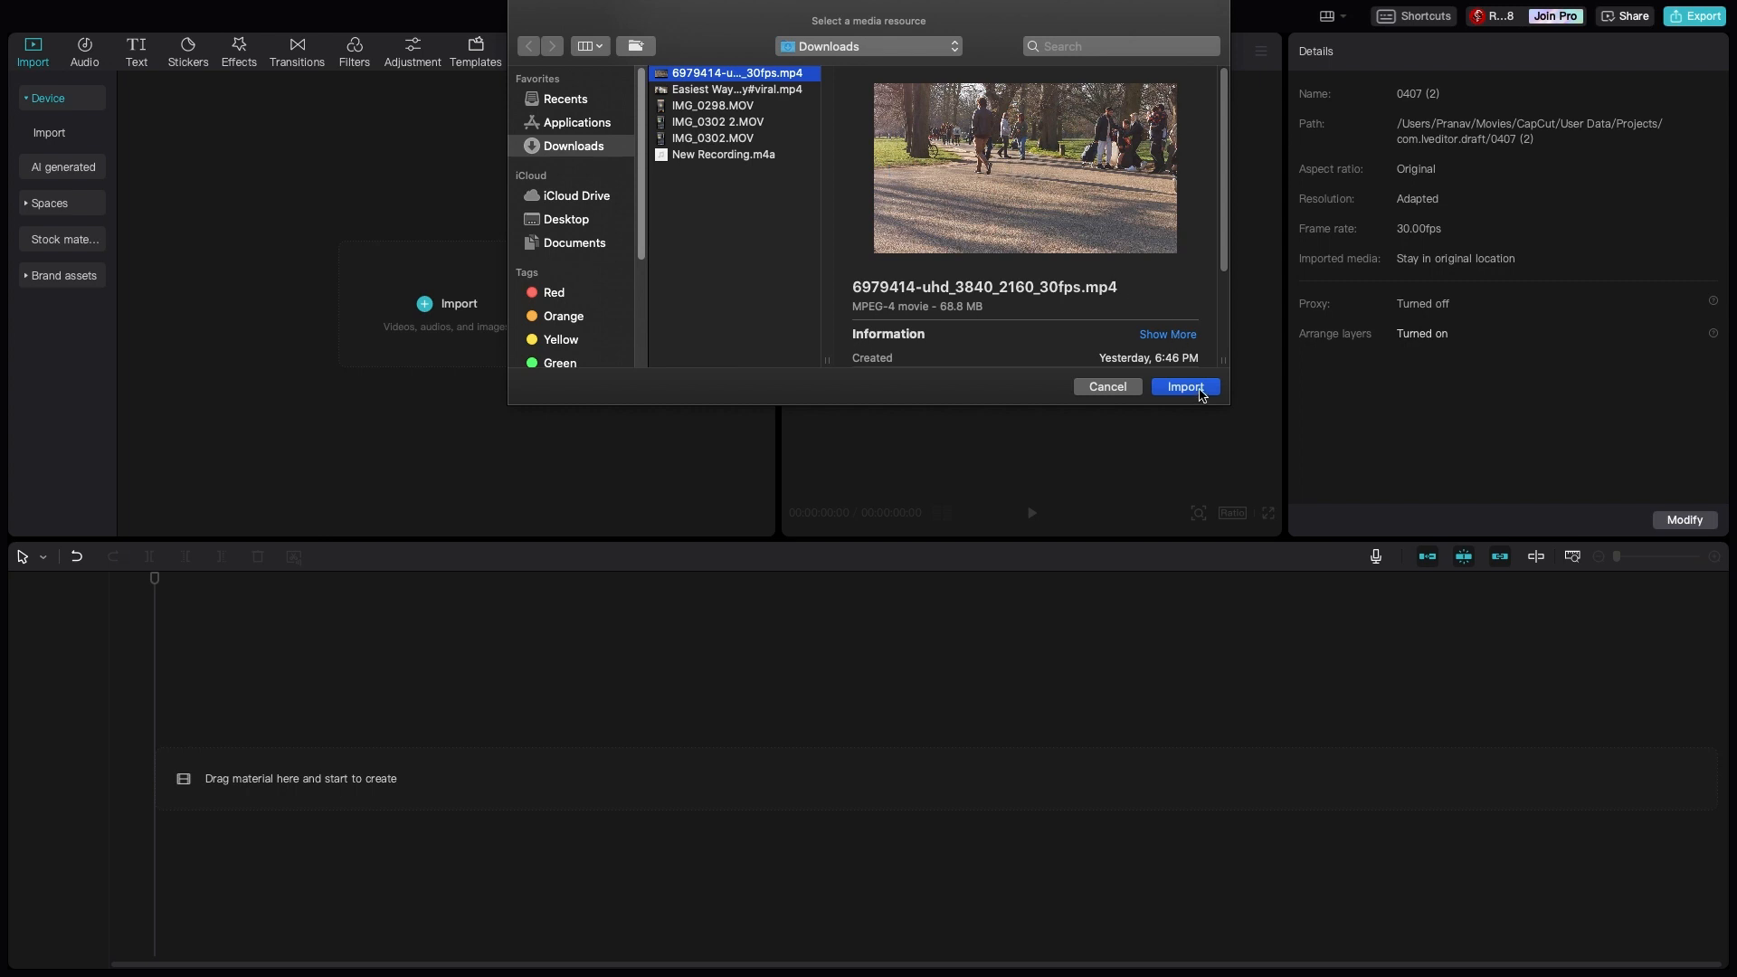
- Import the video 6979414-uhd_3840_2160_30fps.mp4 from the Downloads folder into the project media
click(1196, 389)
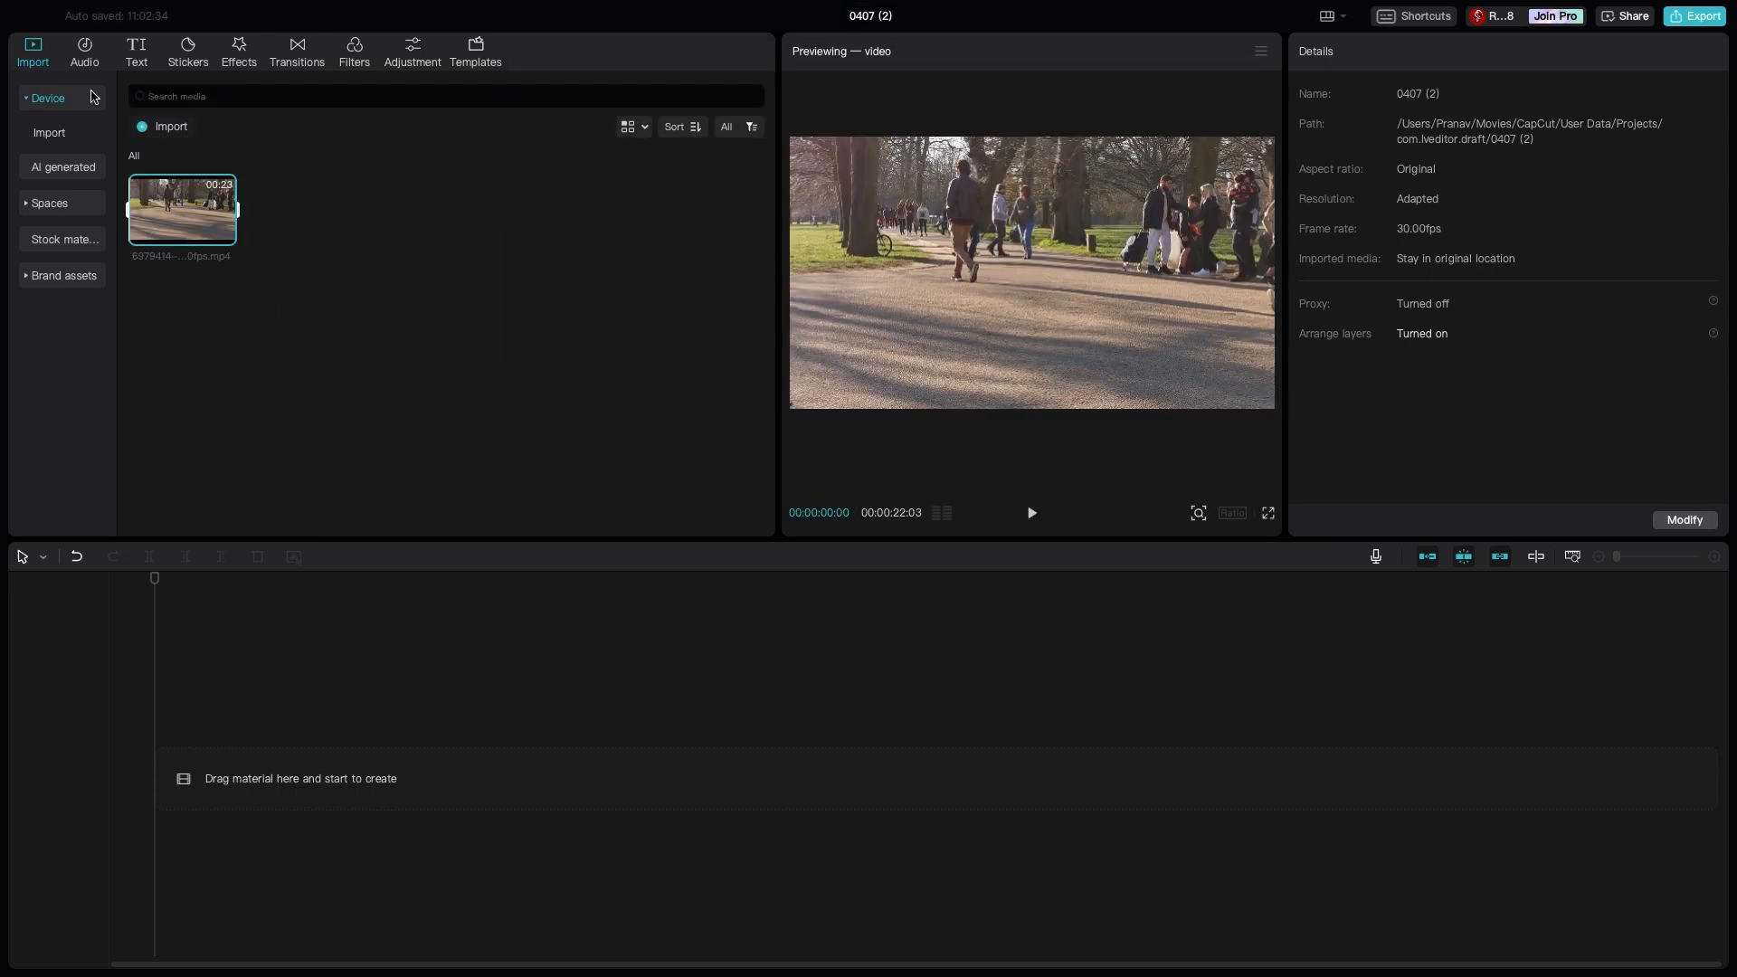
- Look through the available music, text templates, stickers, video effects and transitions
click(83, 61)
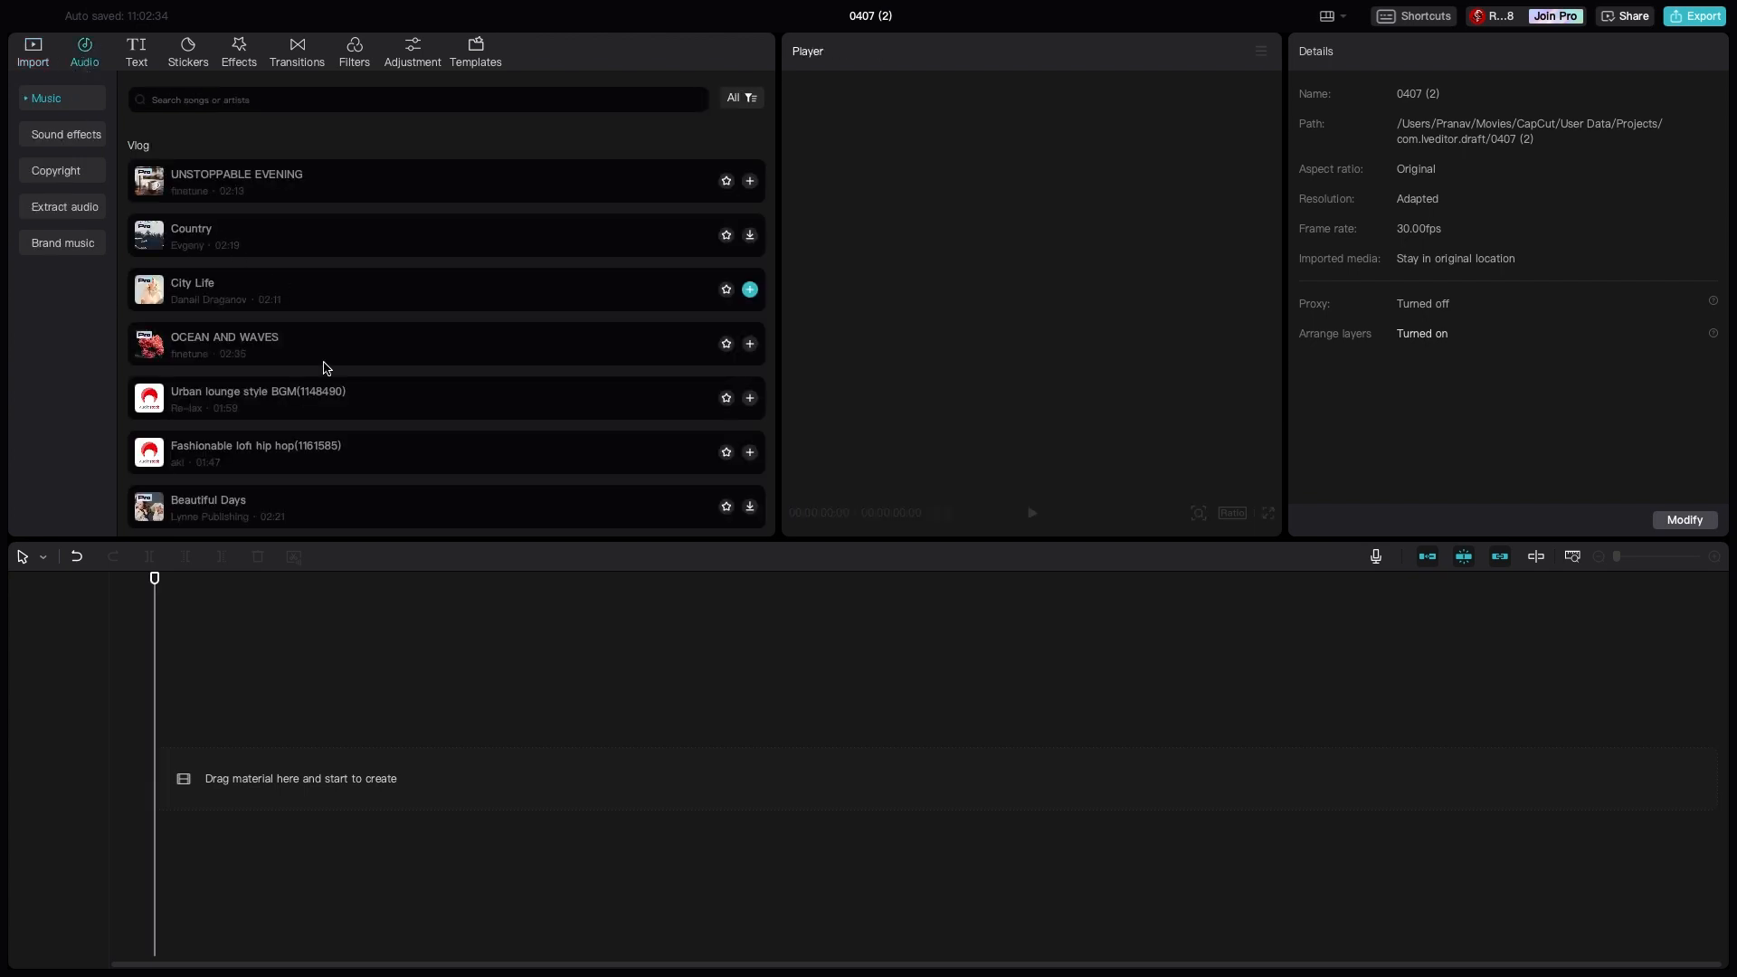
scroll(380, 455, down, 1)
scroll(380, 455, up, 3)
scroll(271, 407, down, 1)
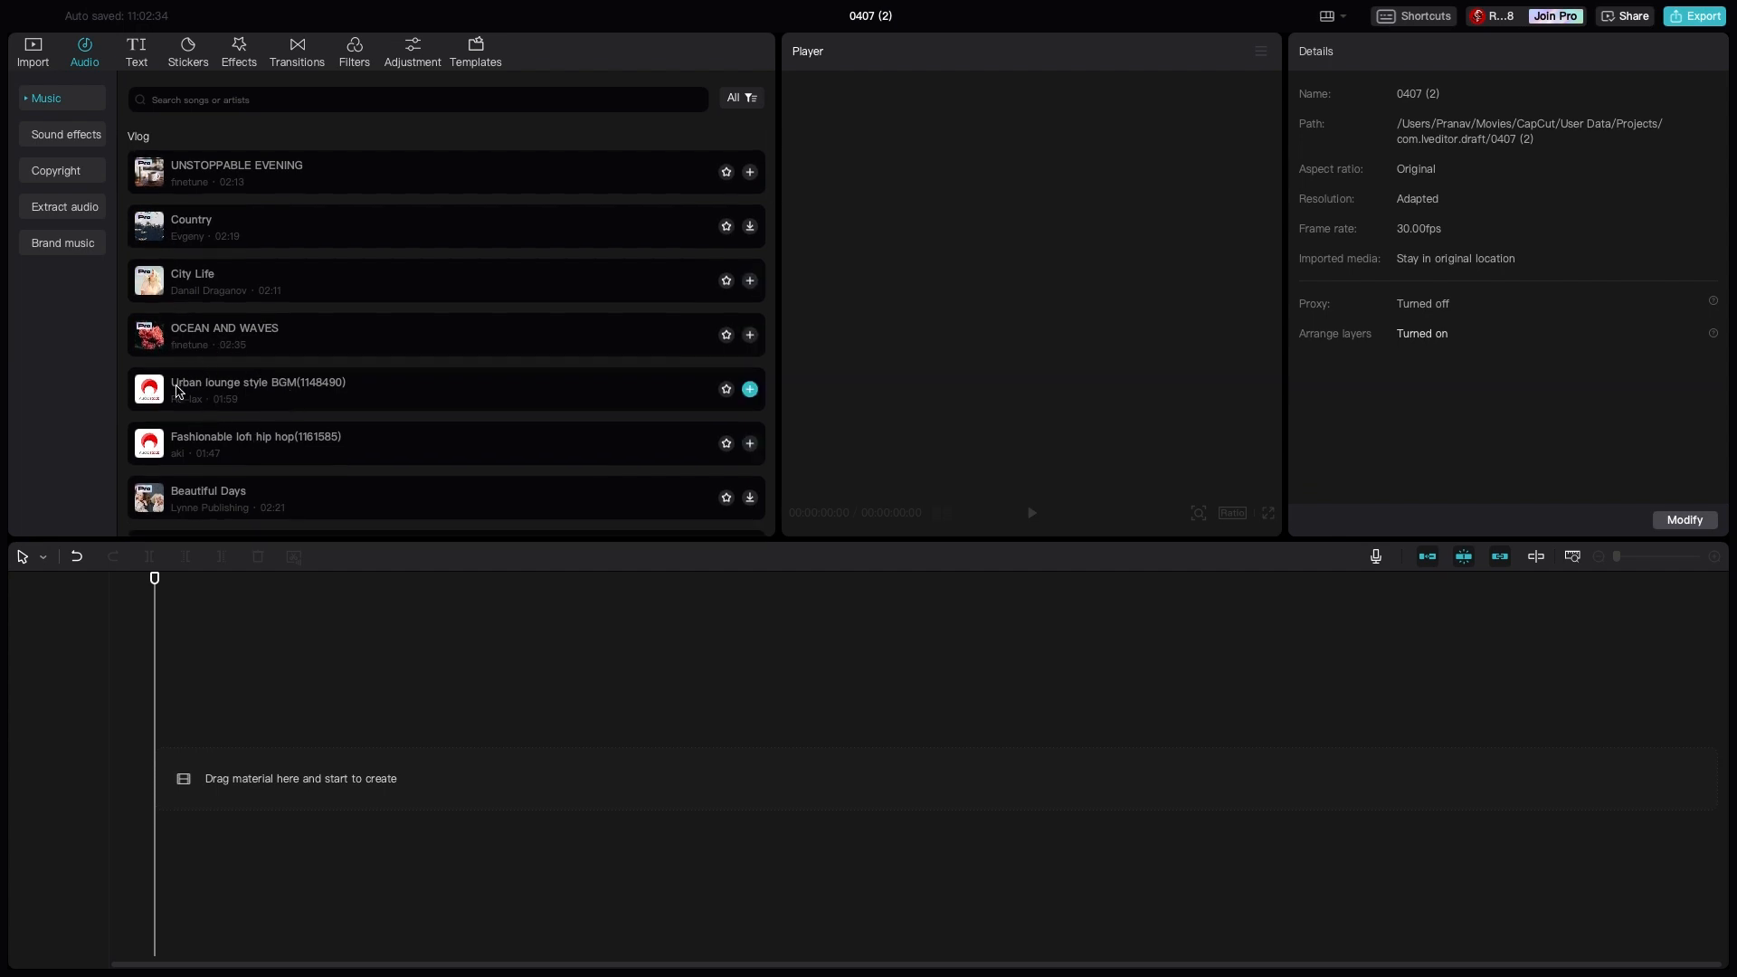
click(138, 51)
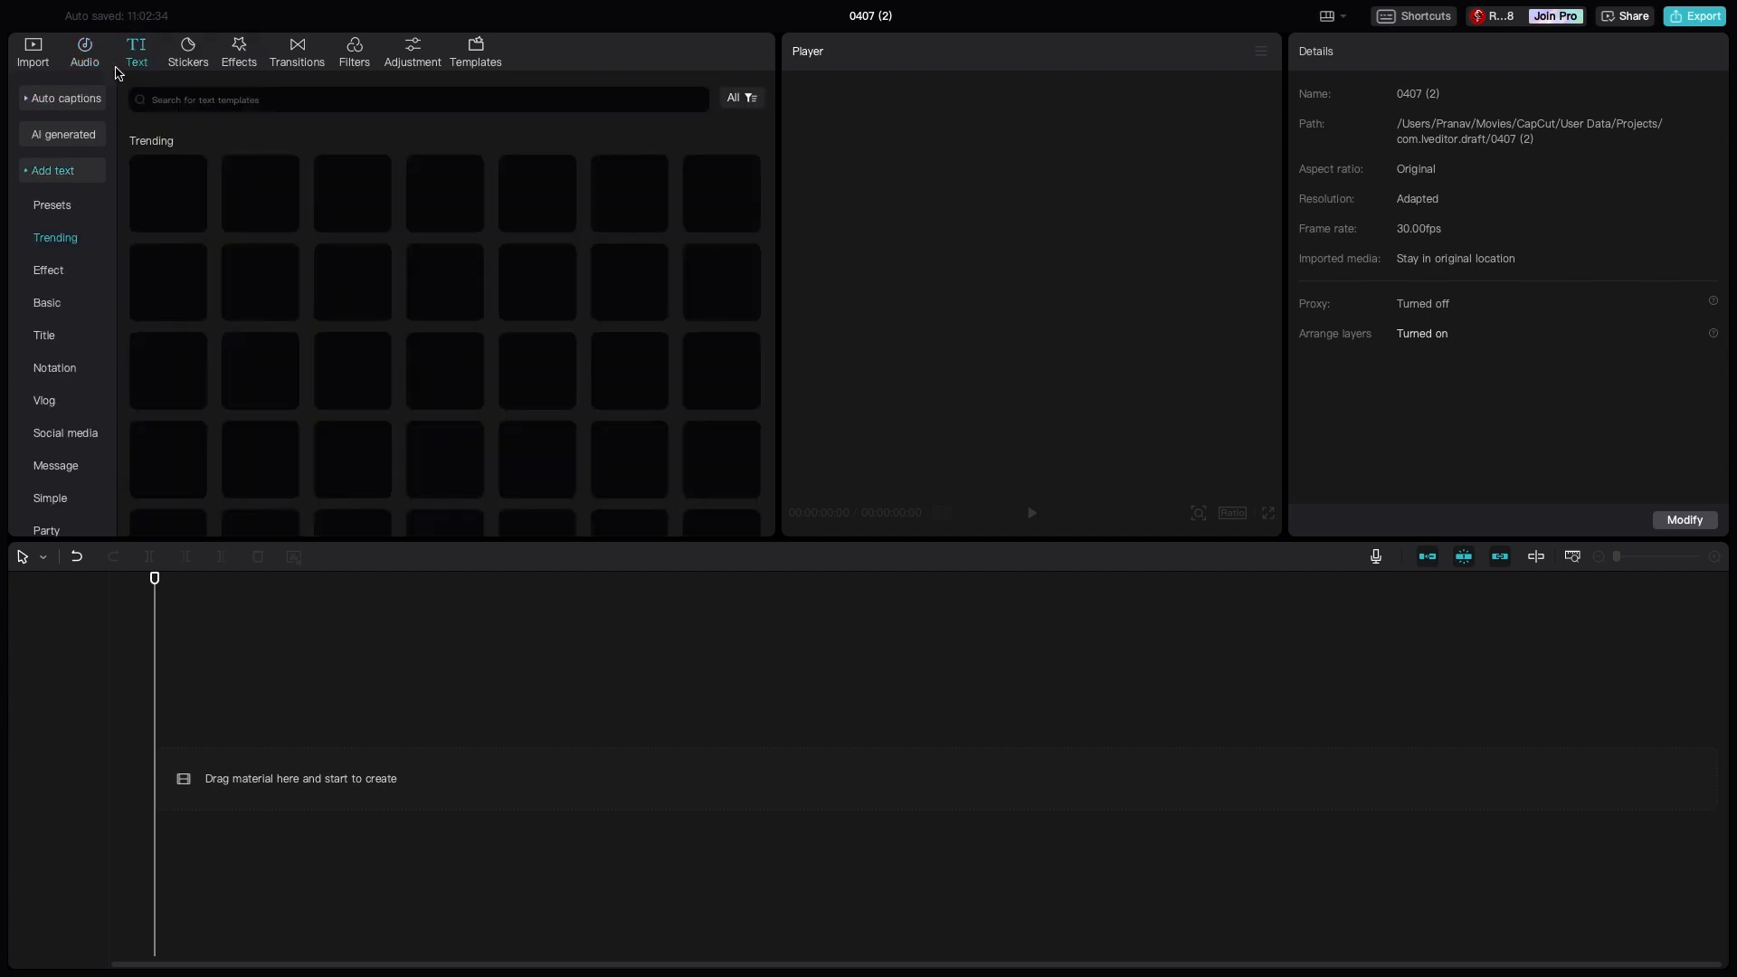
scroll(527, 409, down, 1)
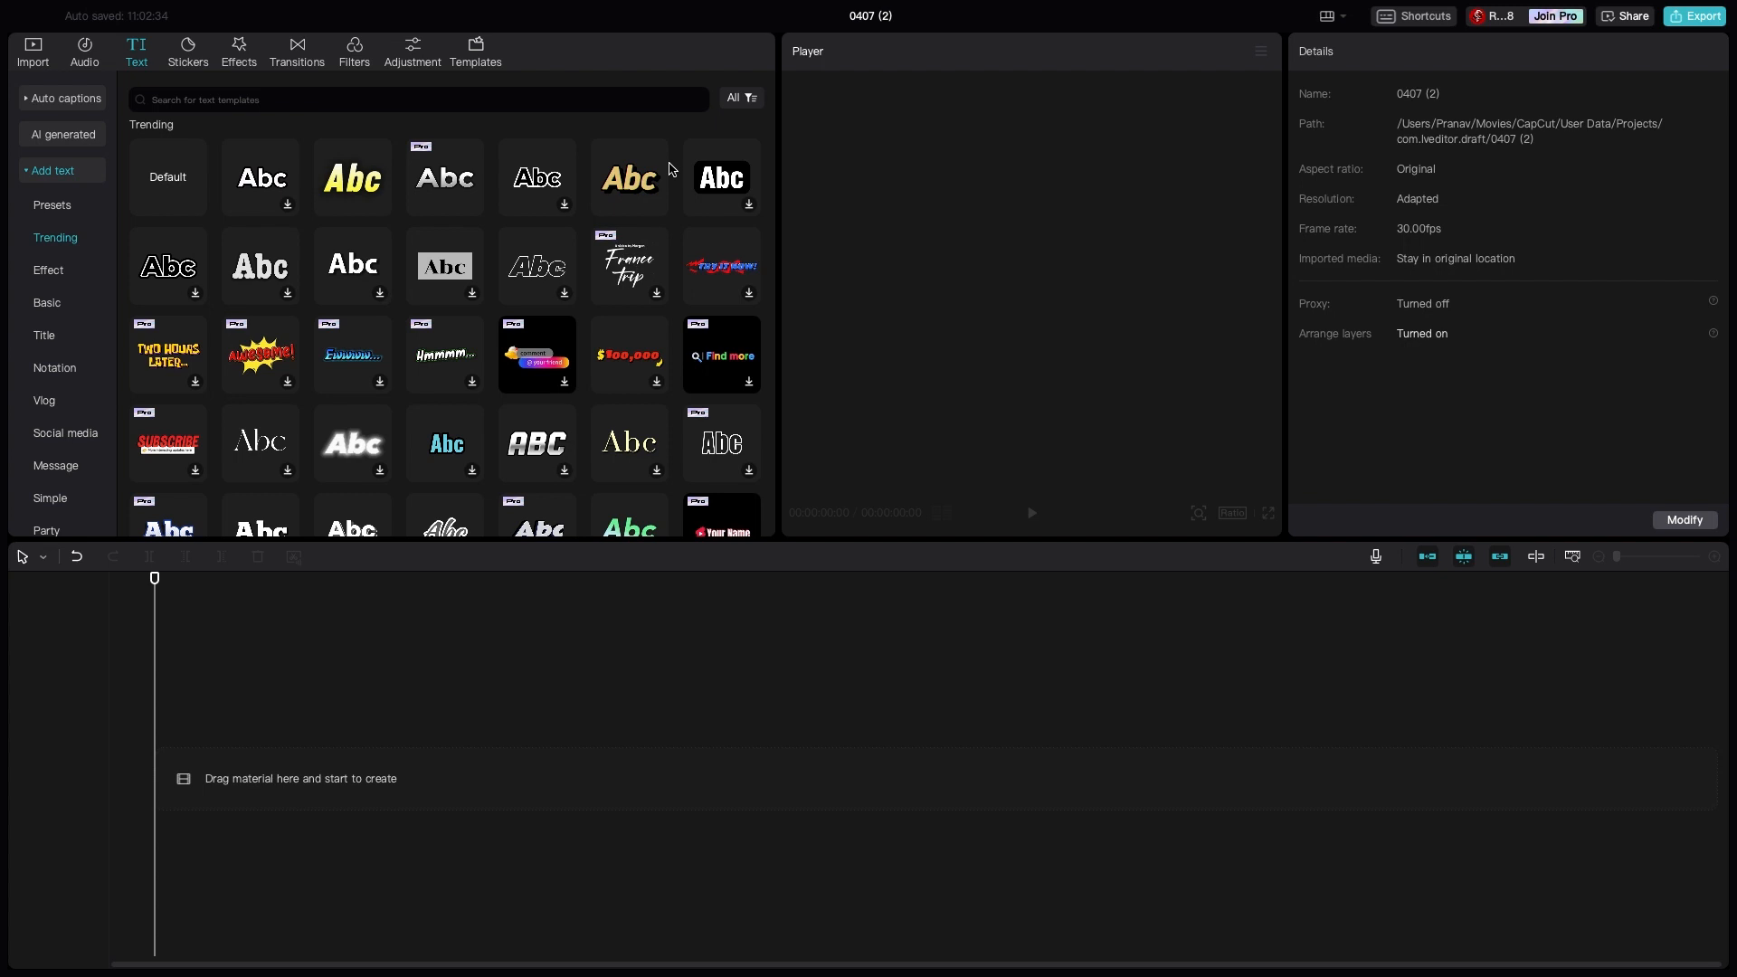
click(190, 59)
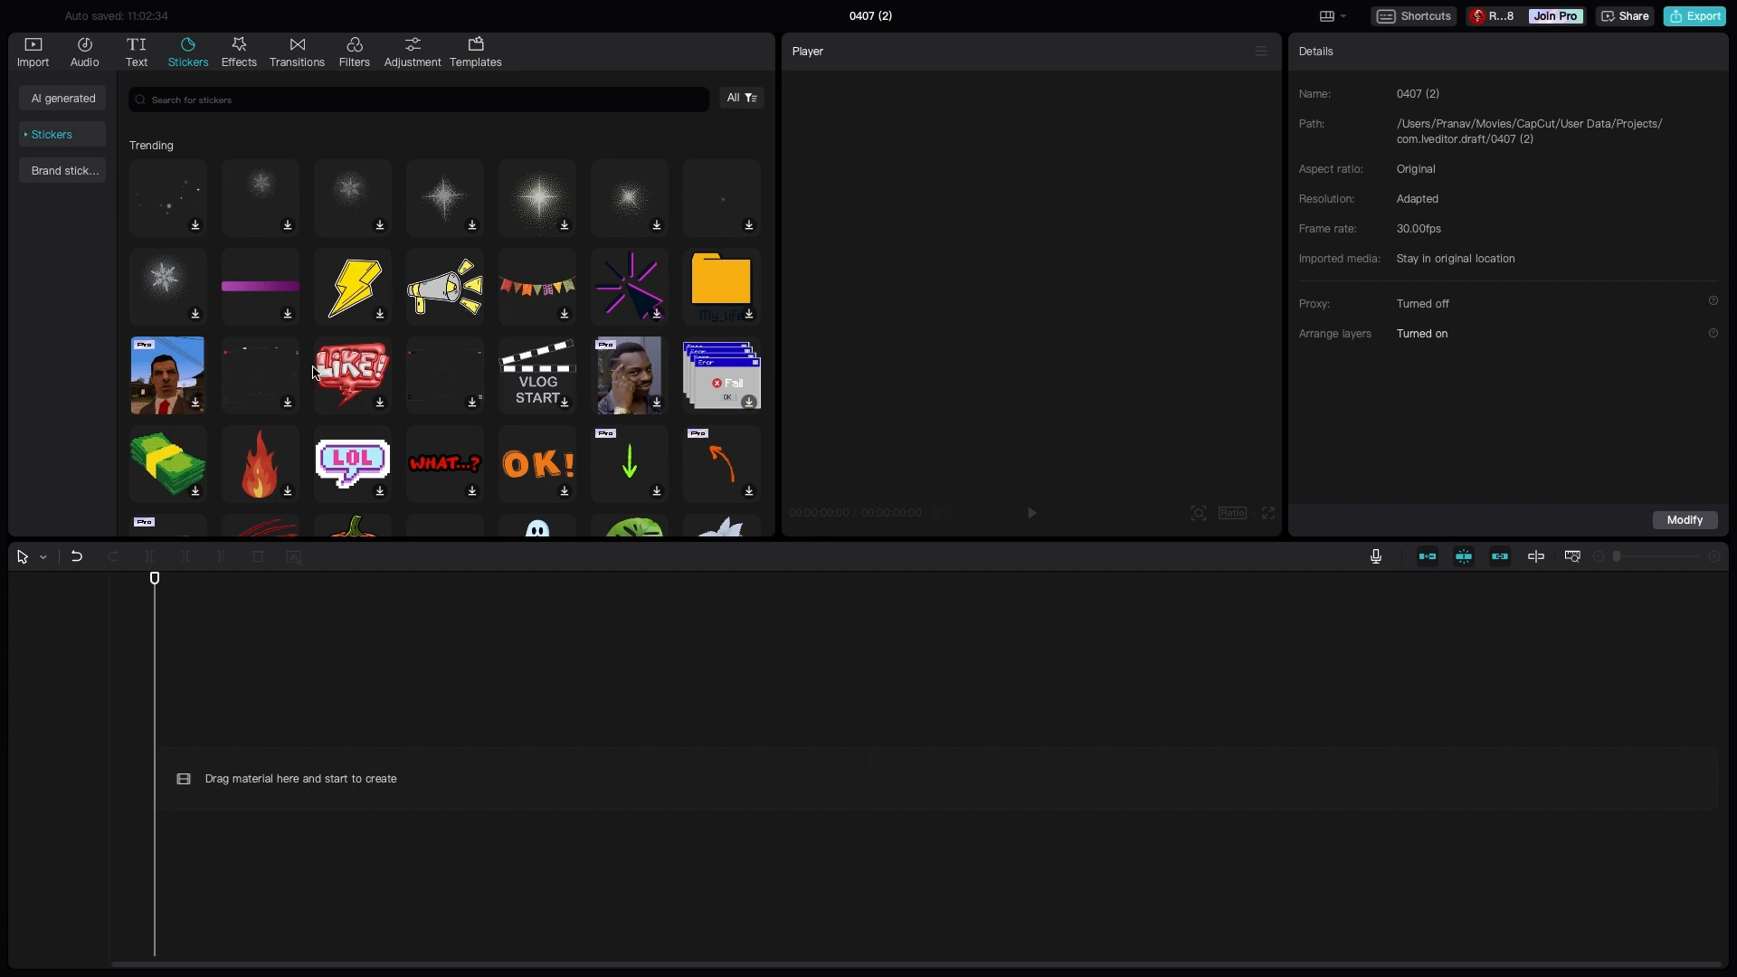
click(246, 55)
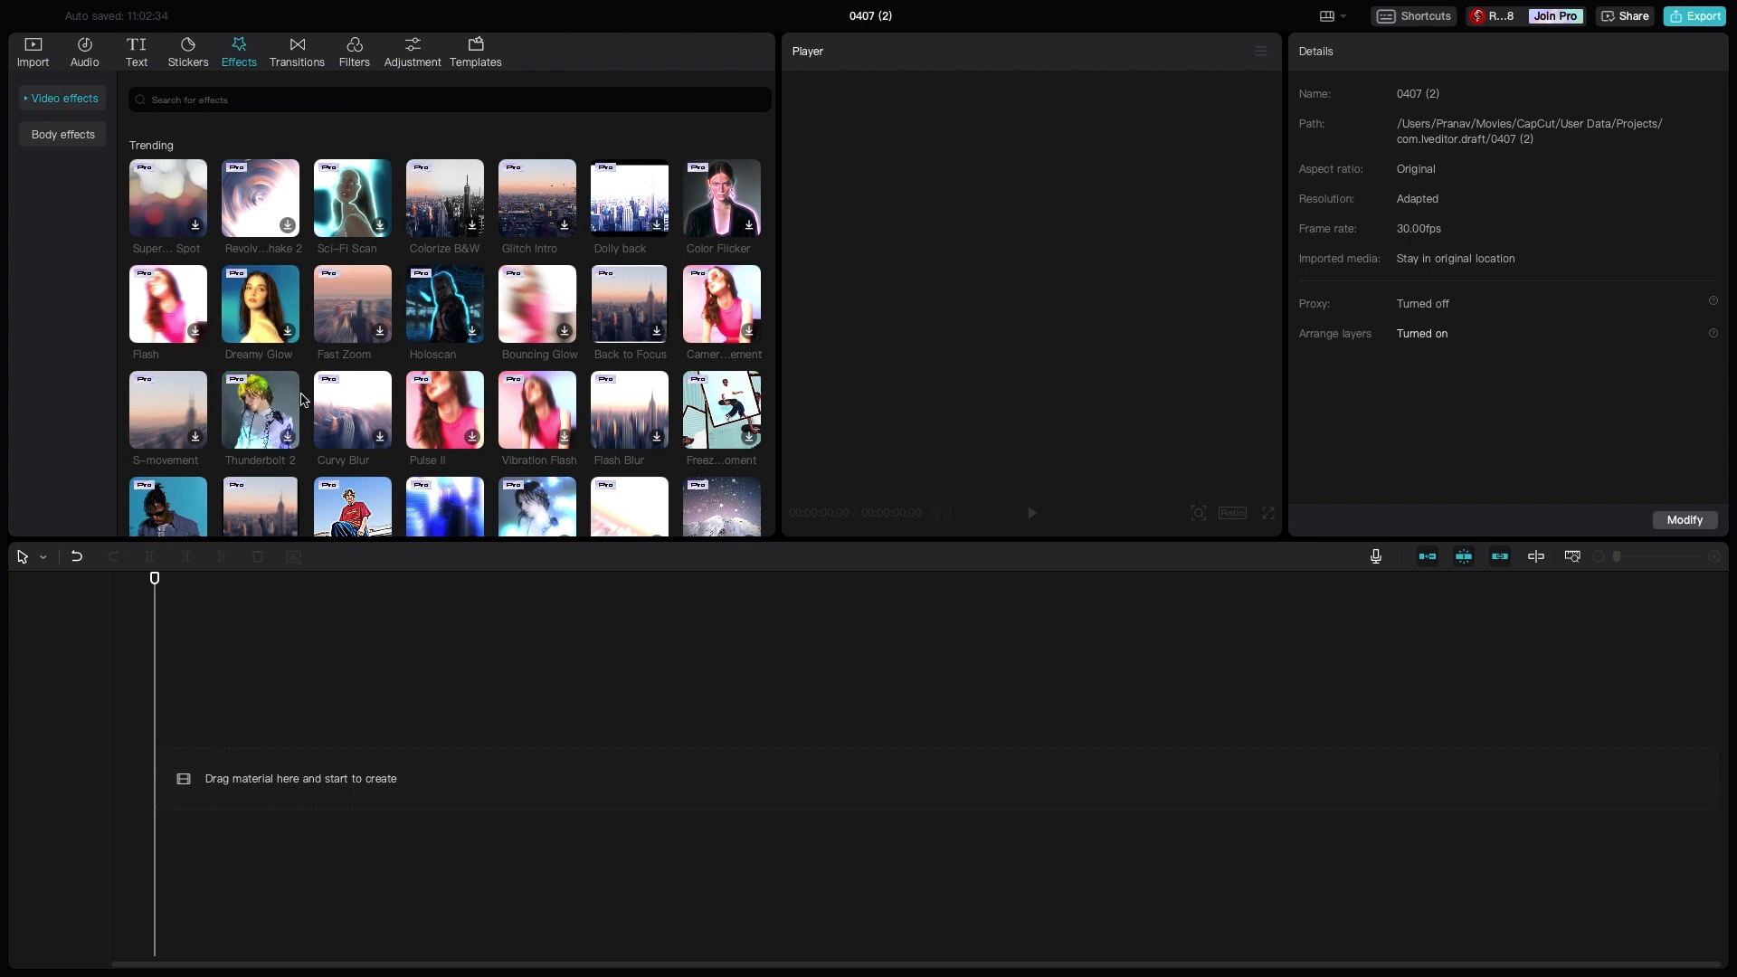
click(298, 55)
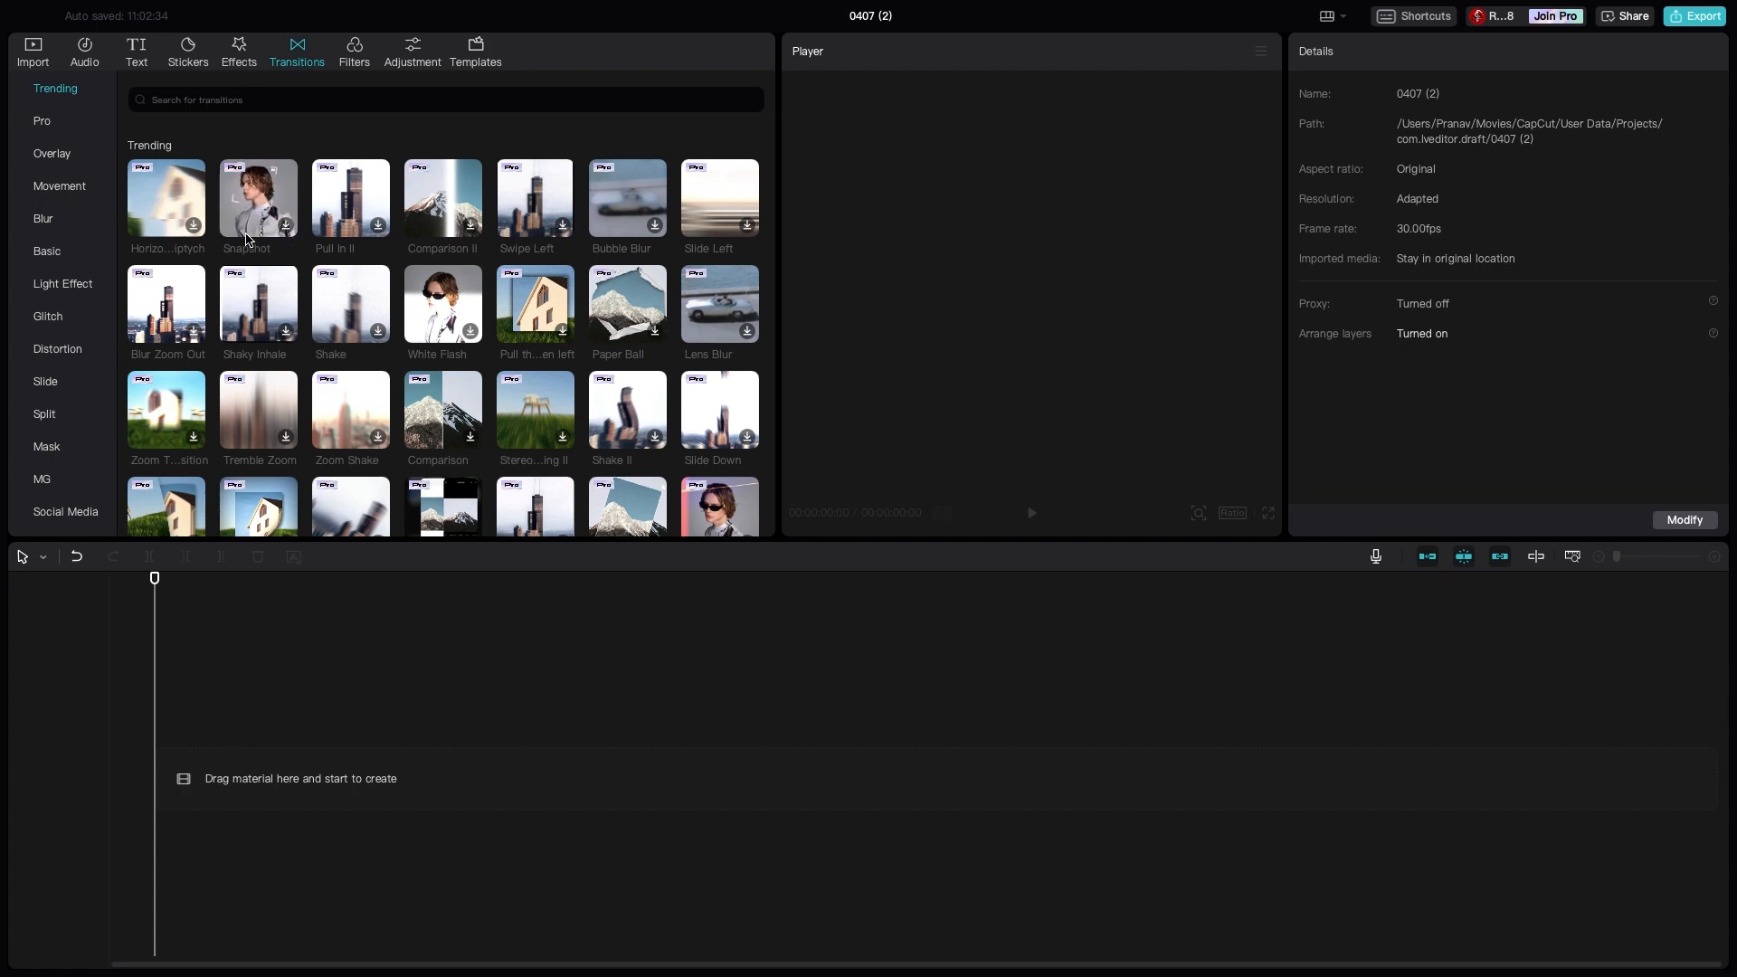
scroll(308, 344, down, 3)
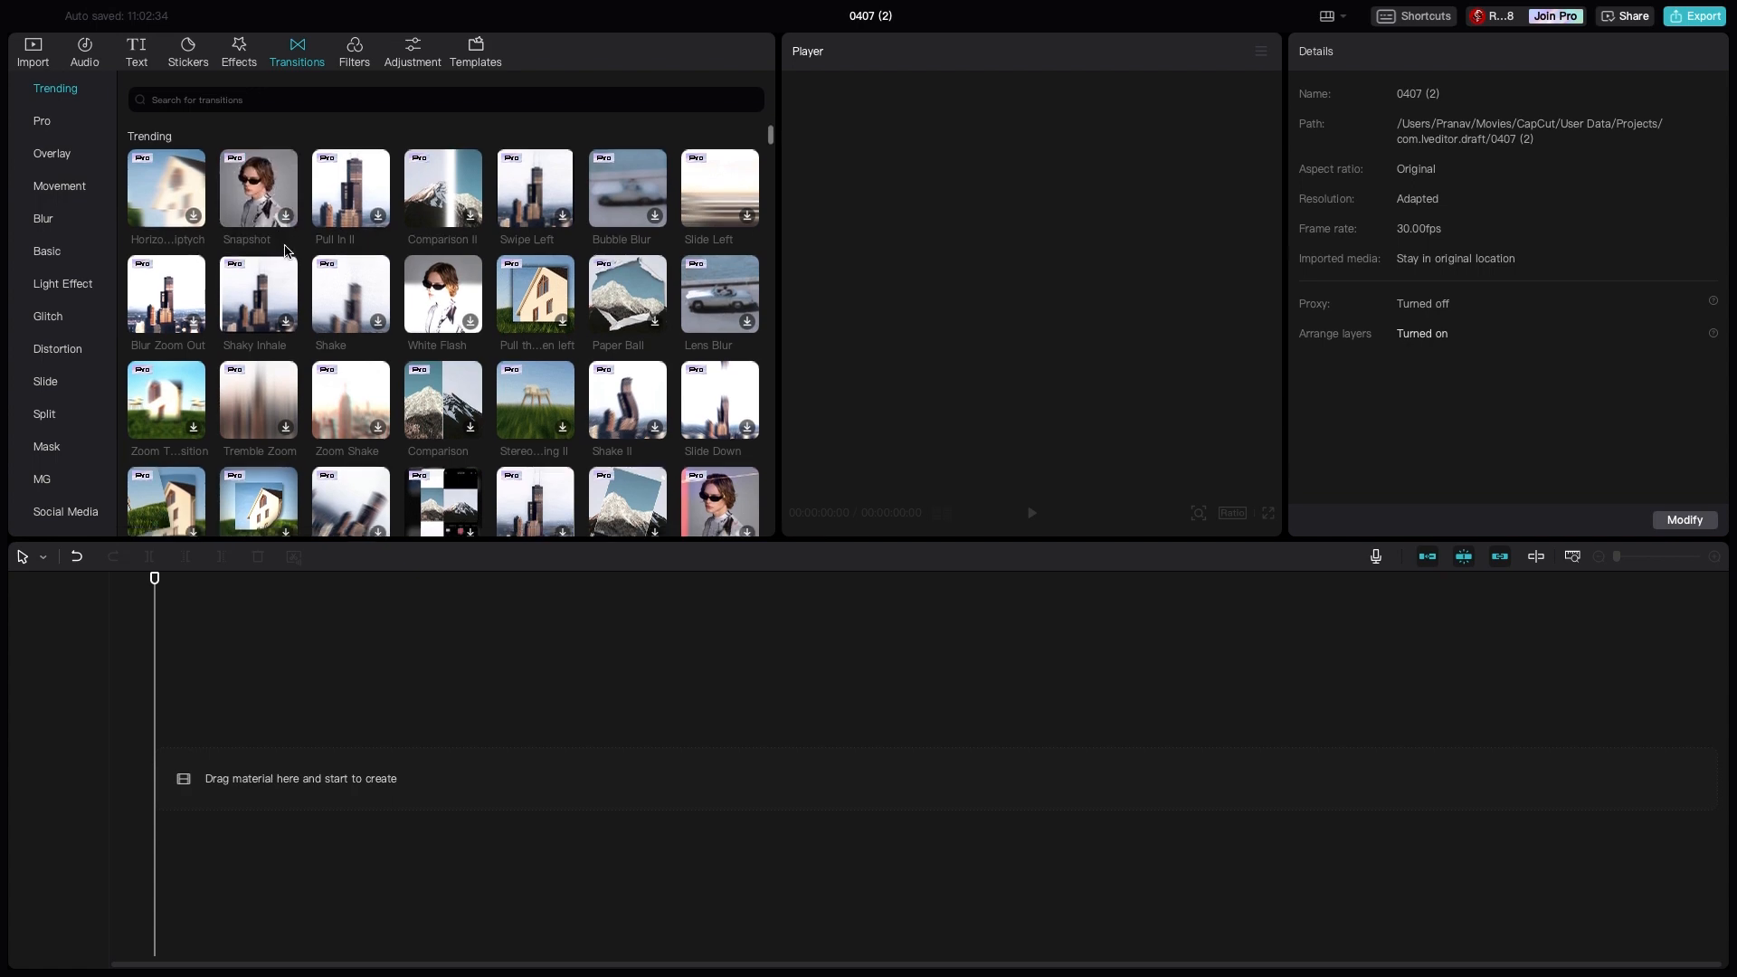
scroll(353, 375, down, 2)
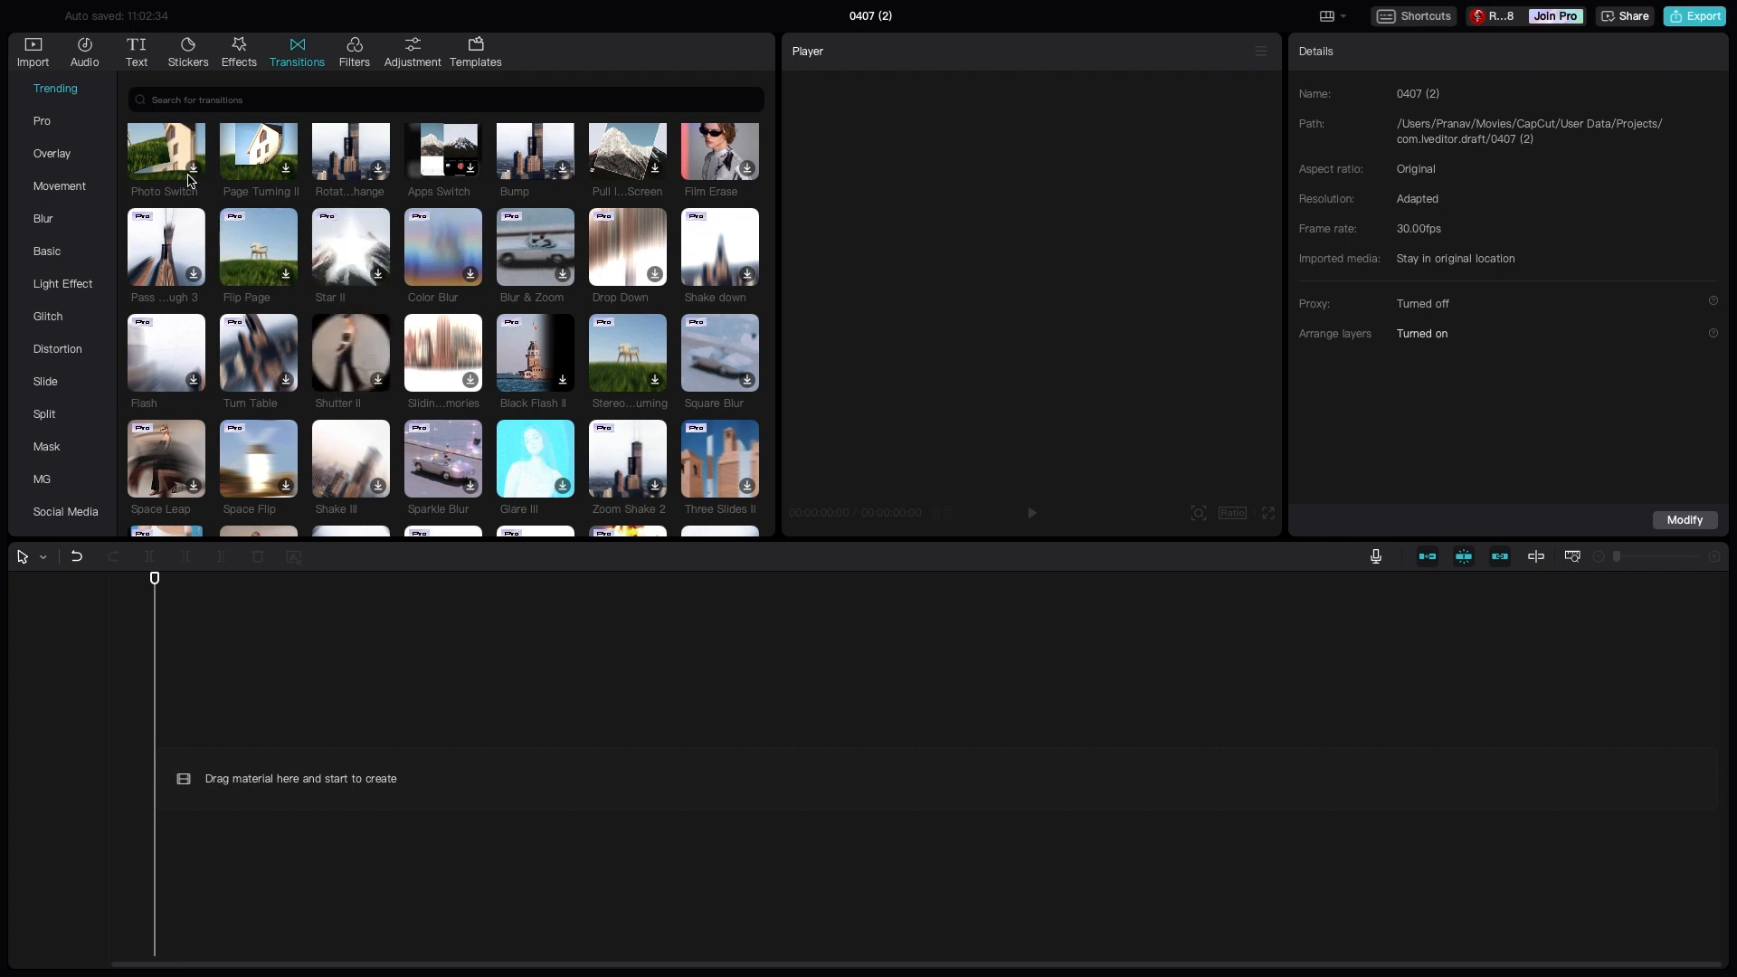
- Add the imported park video to the timeline and shorten its end to a duration of 00:00:10:25
click(41, 45)
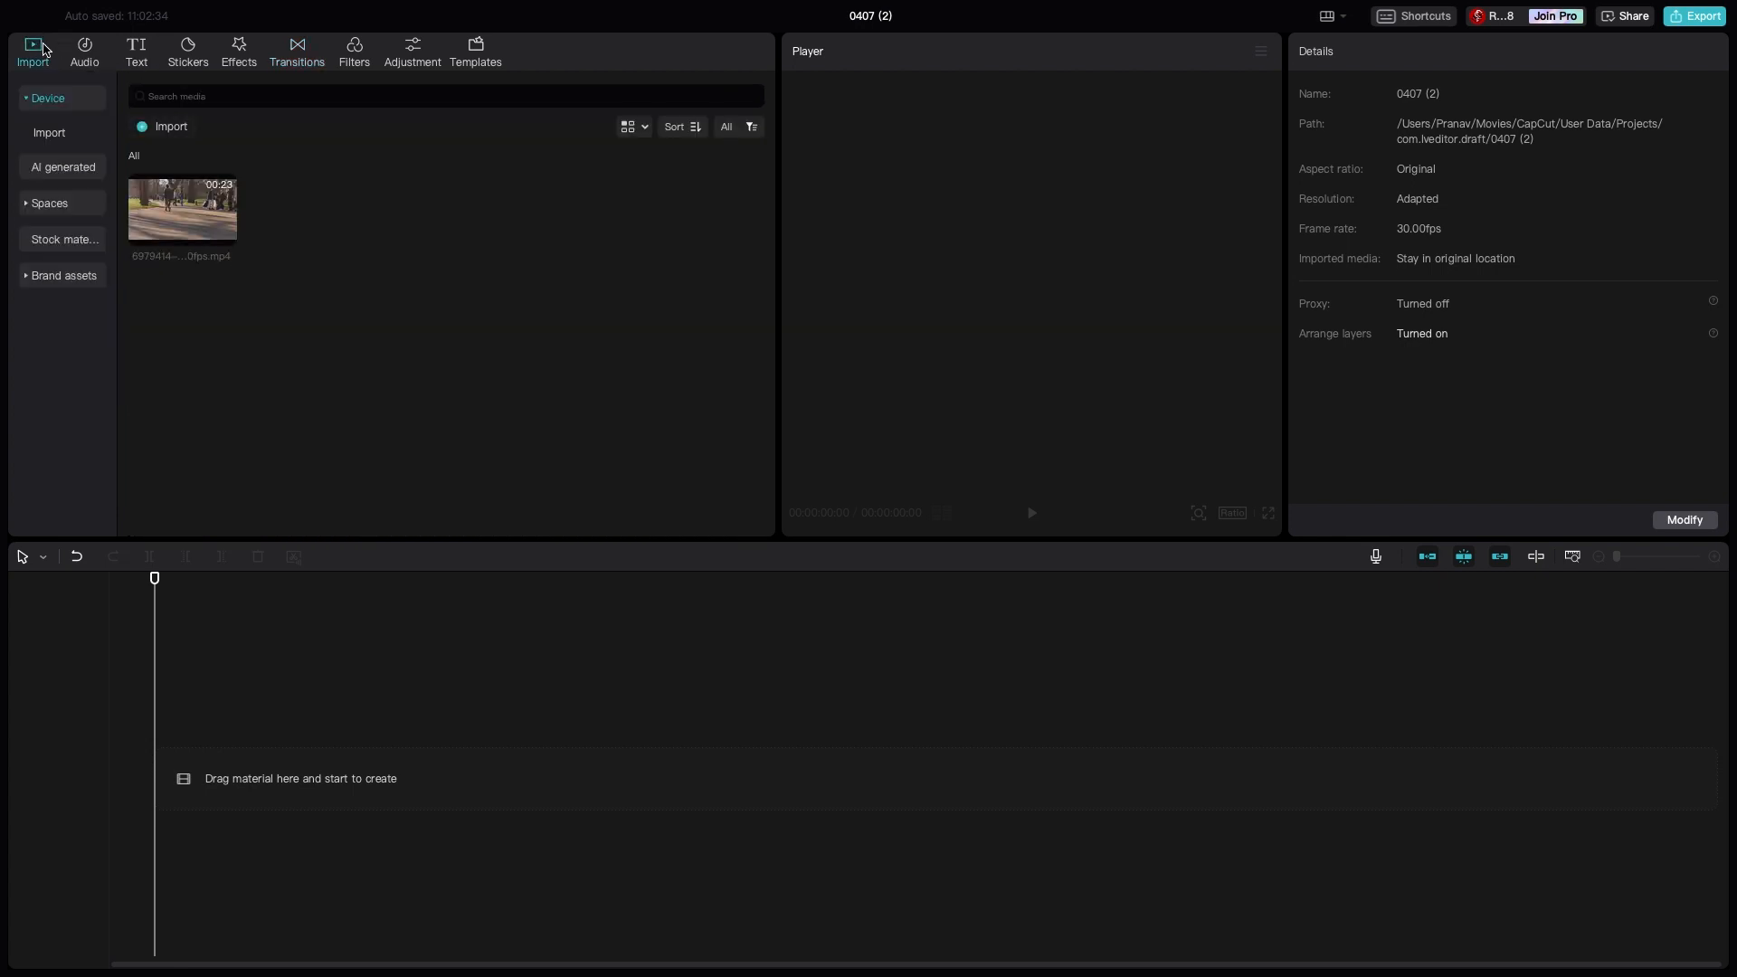
mouse_move(231, 237)
click(225, 235)
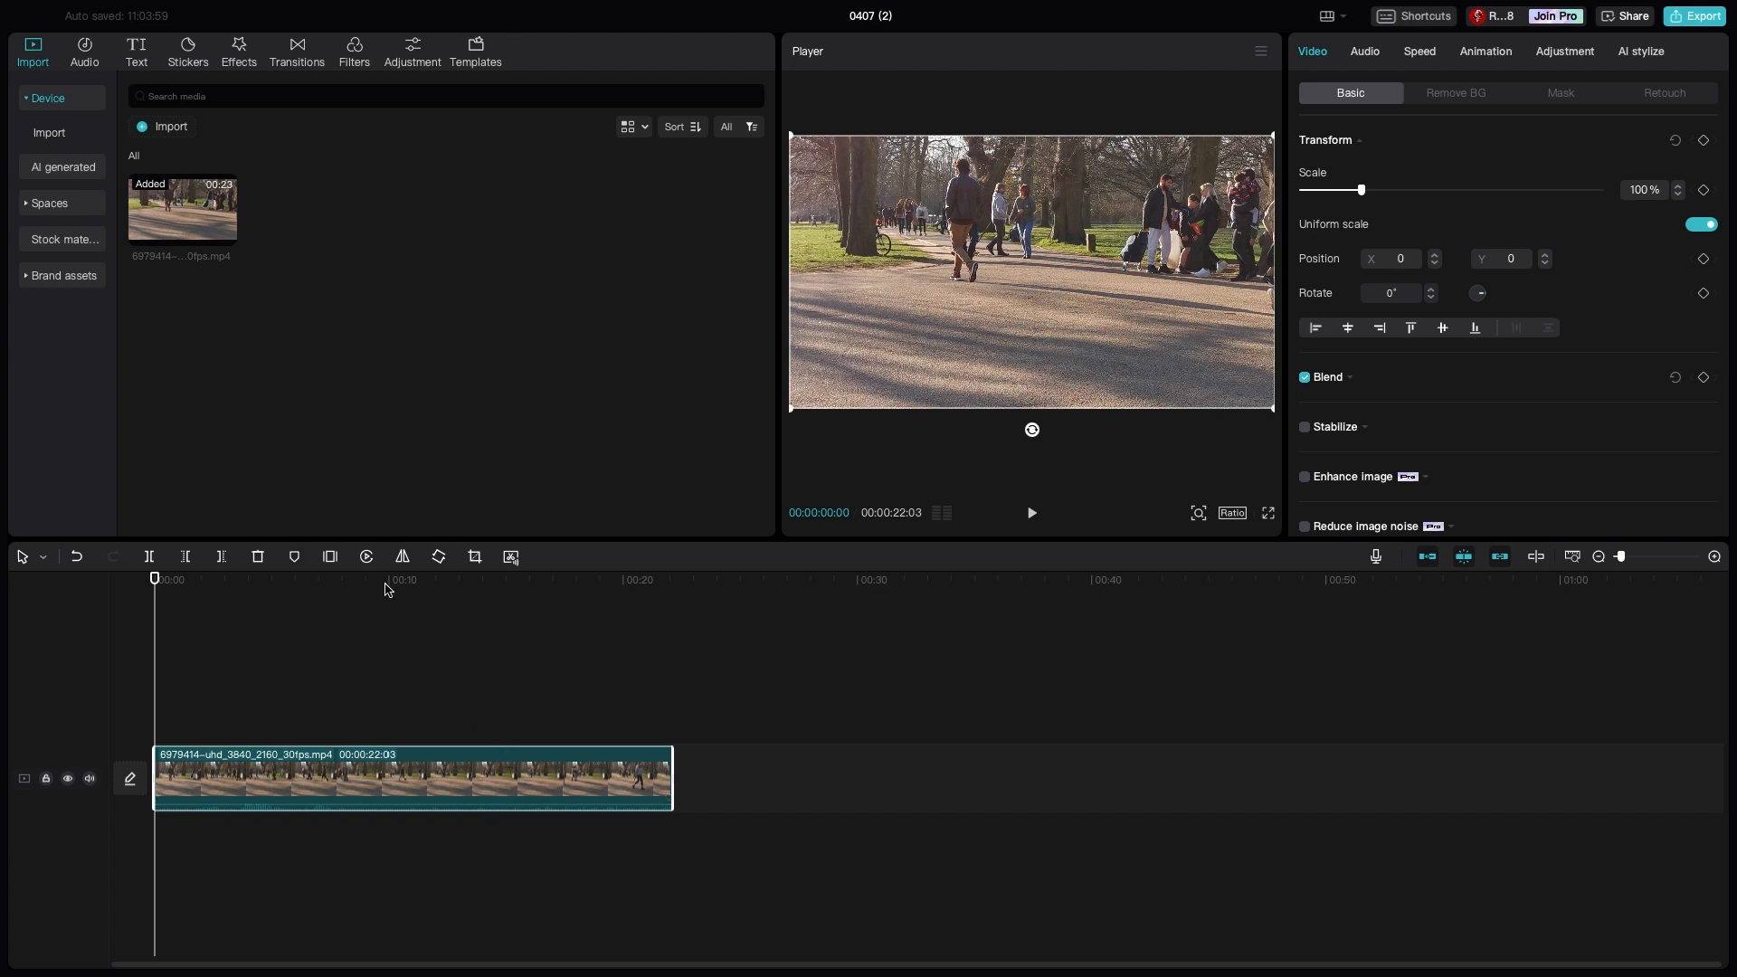
drag(673, 773, 406, 798)
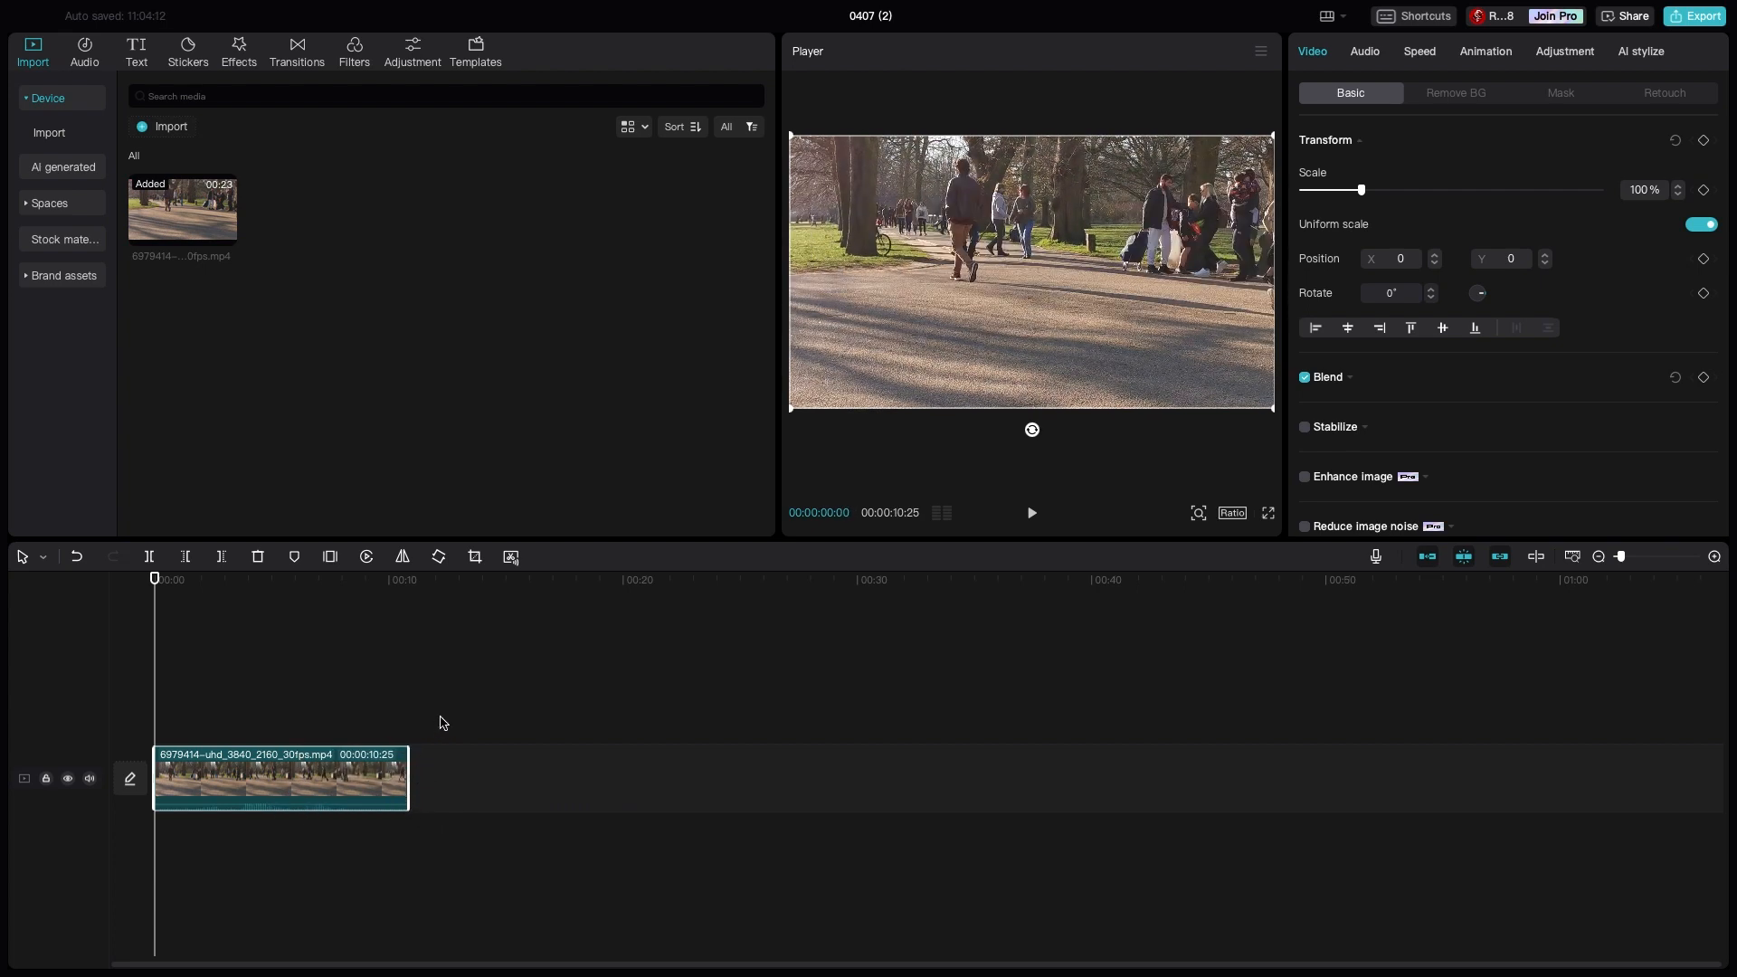
- Add the music track "Urban lounge style BGM(1148490)" to the timeline beneath the video
click(80, 60)
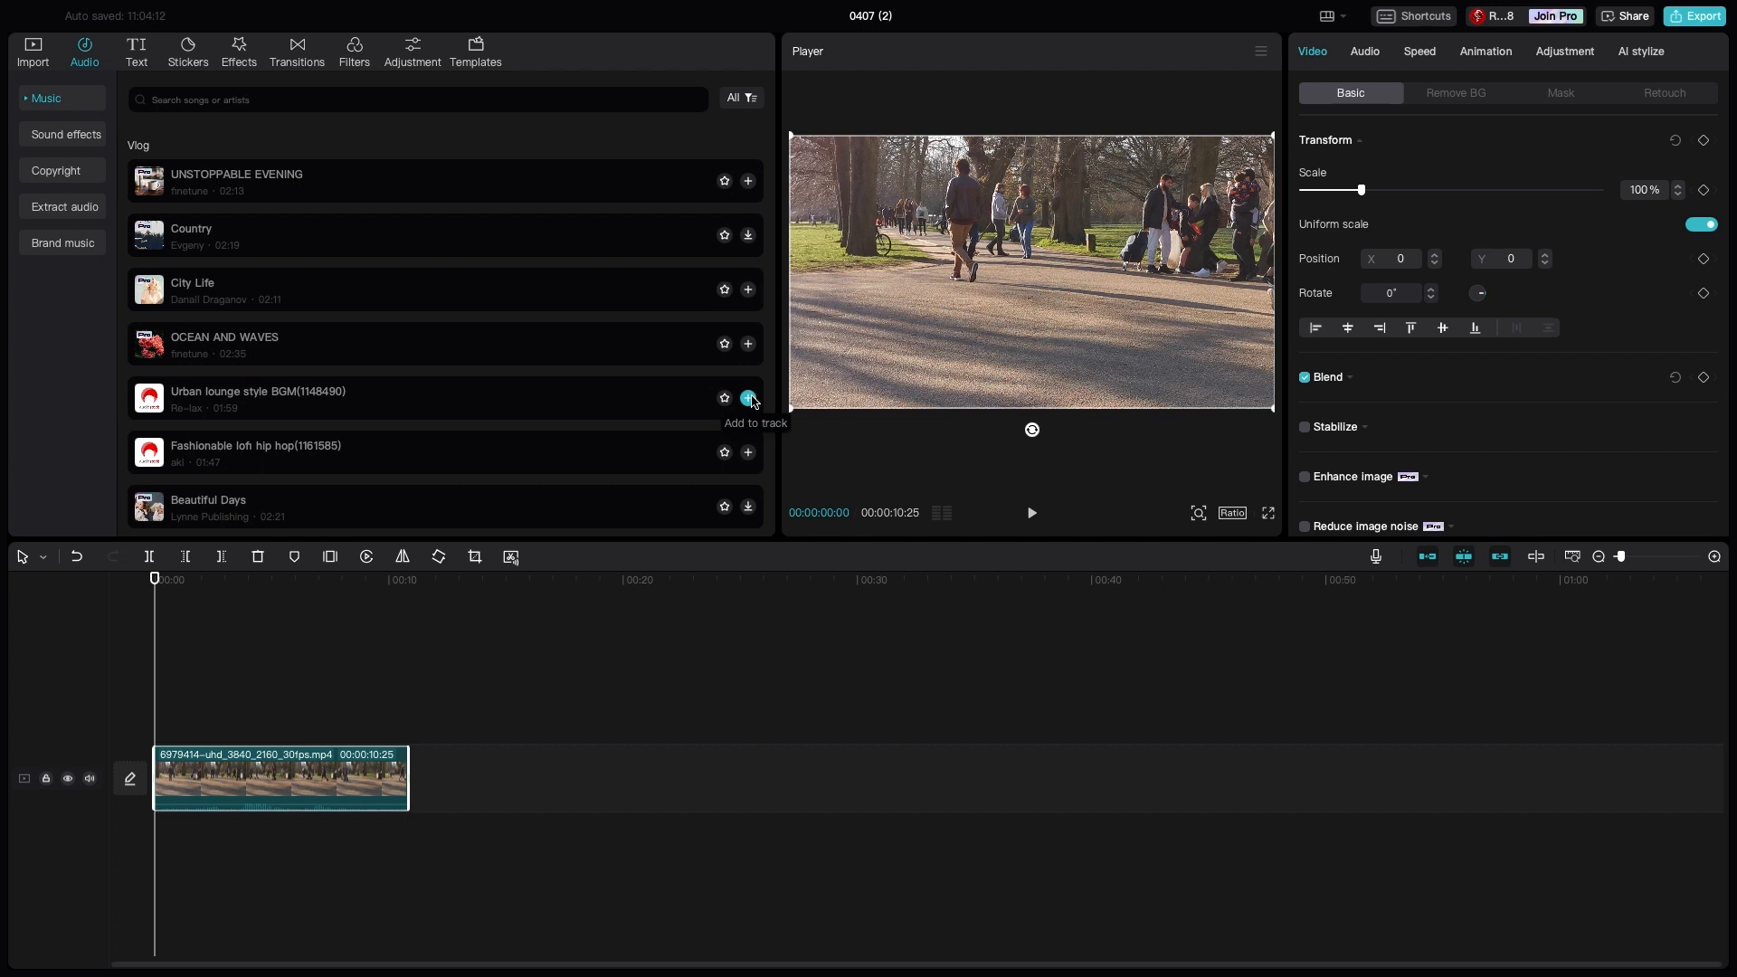
click(748, 398)
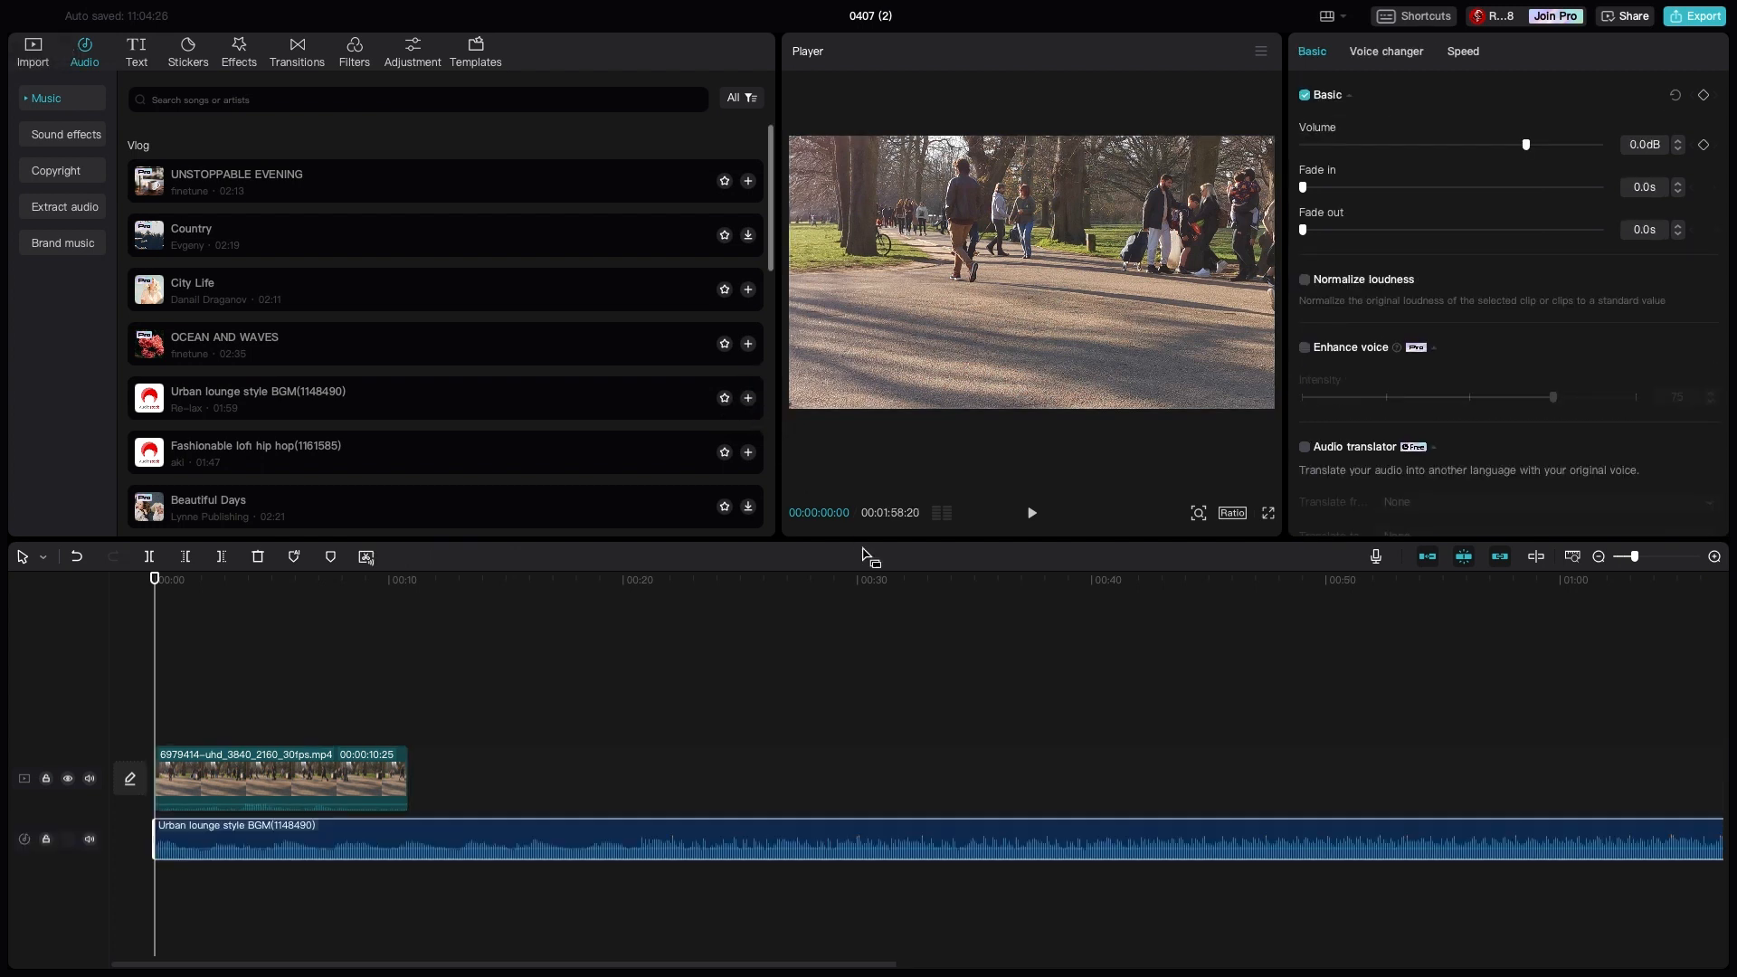
- Trim the end of the music clip back to the end of the video clip at 00:00:10:25
scroll(867, 964, right, 2)
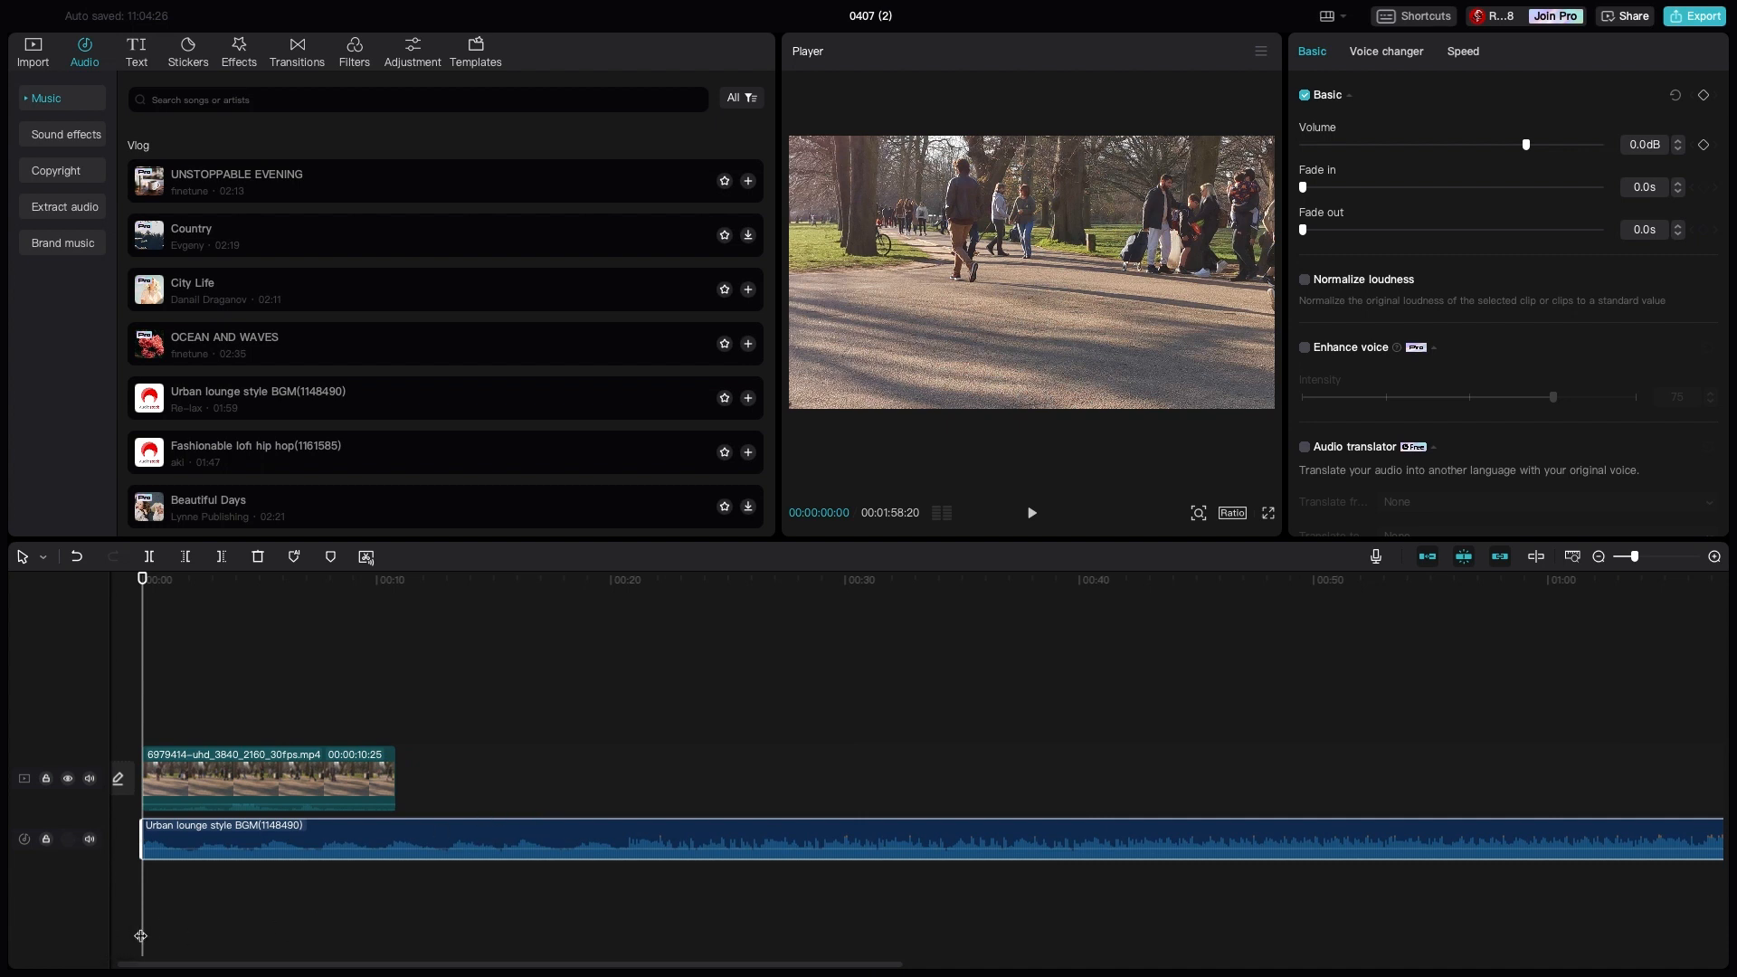
drag(143, 923, 1061, 839)
right_click(975, 781)
click(1212, 842)
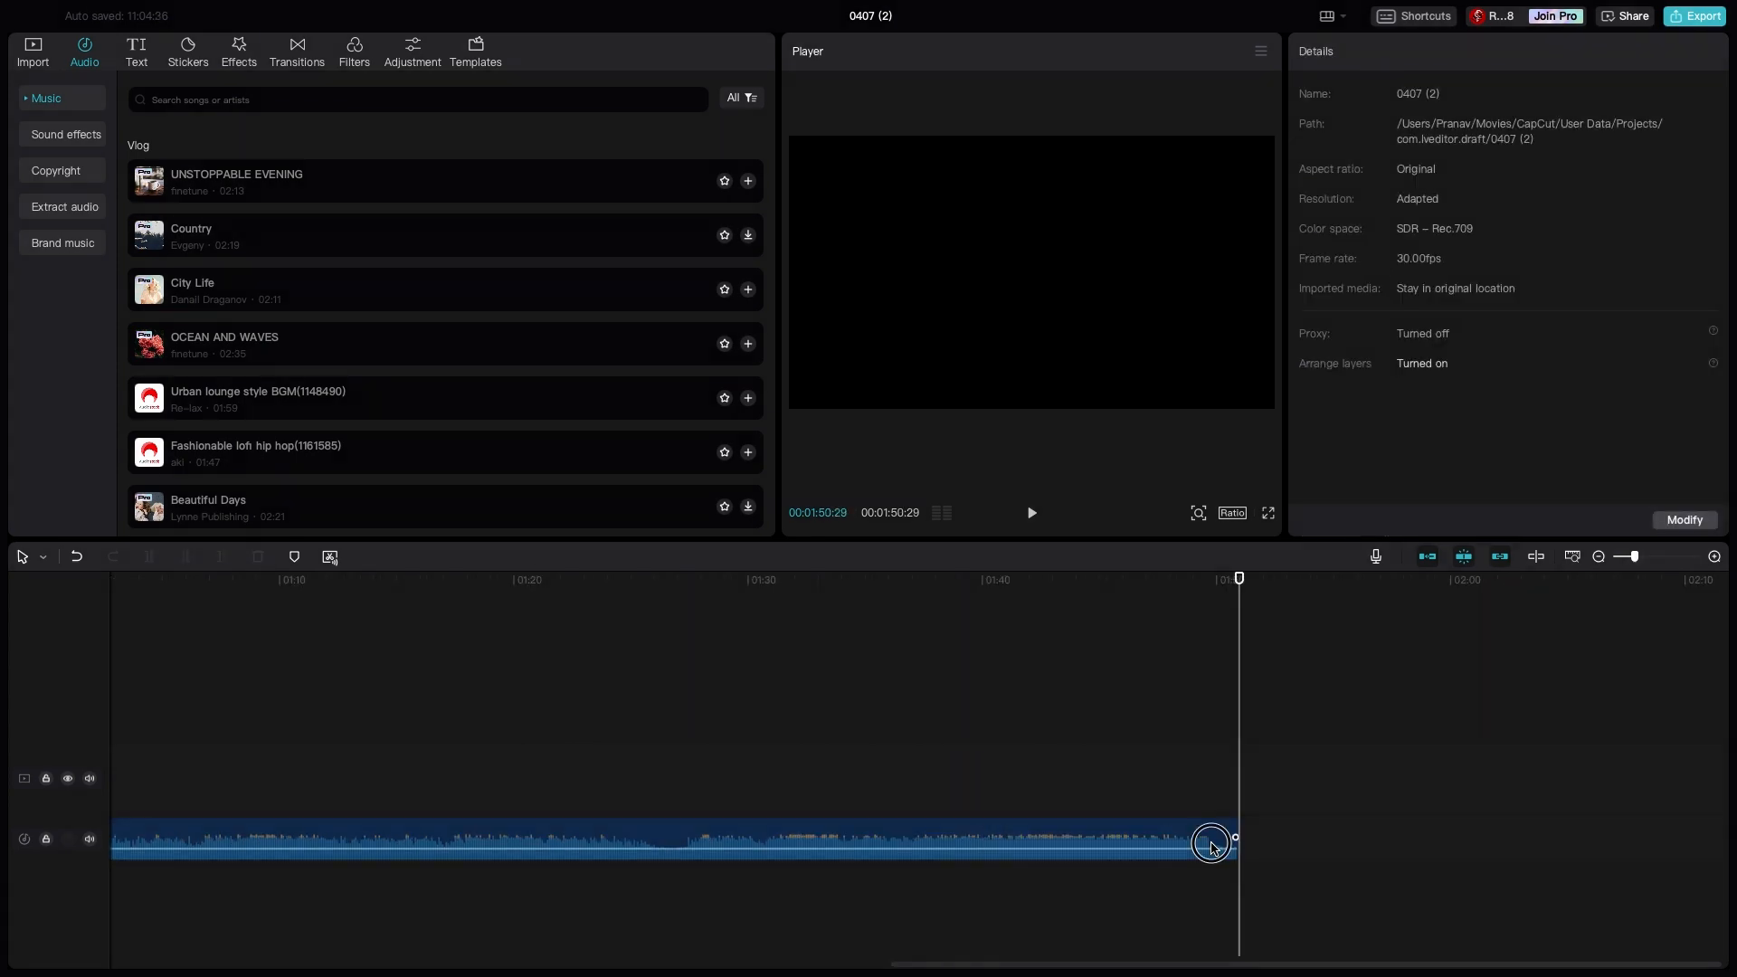
click(1242, 853)
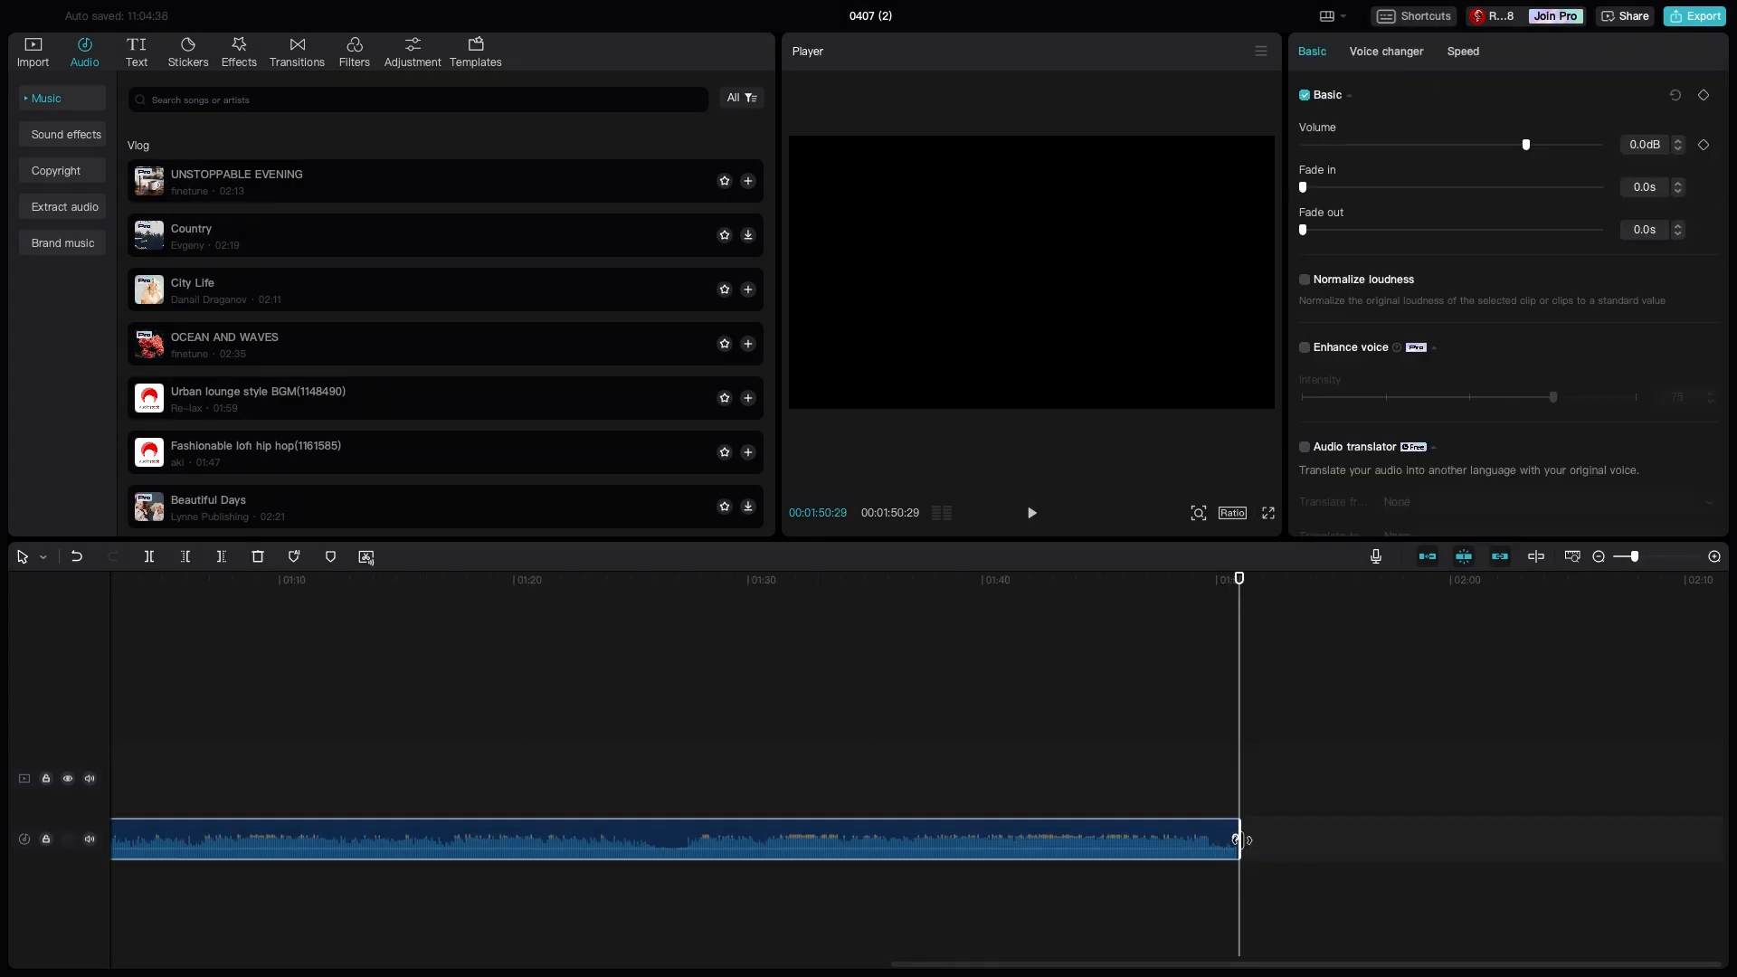
click(1239, 839)
drag(1241, 839, 408, 907)
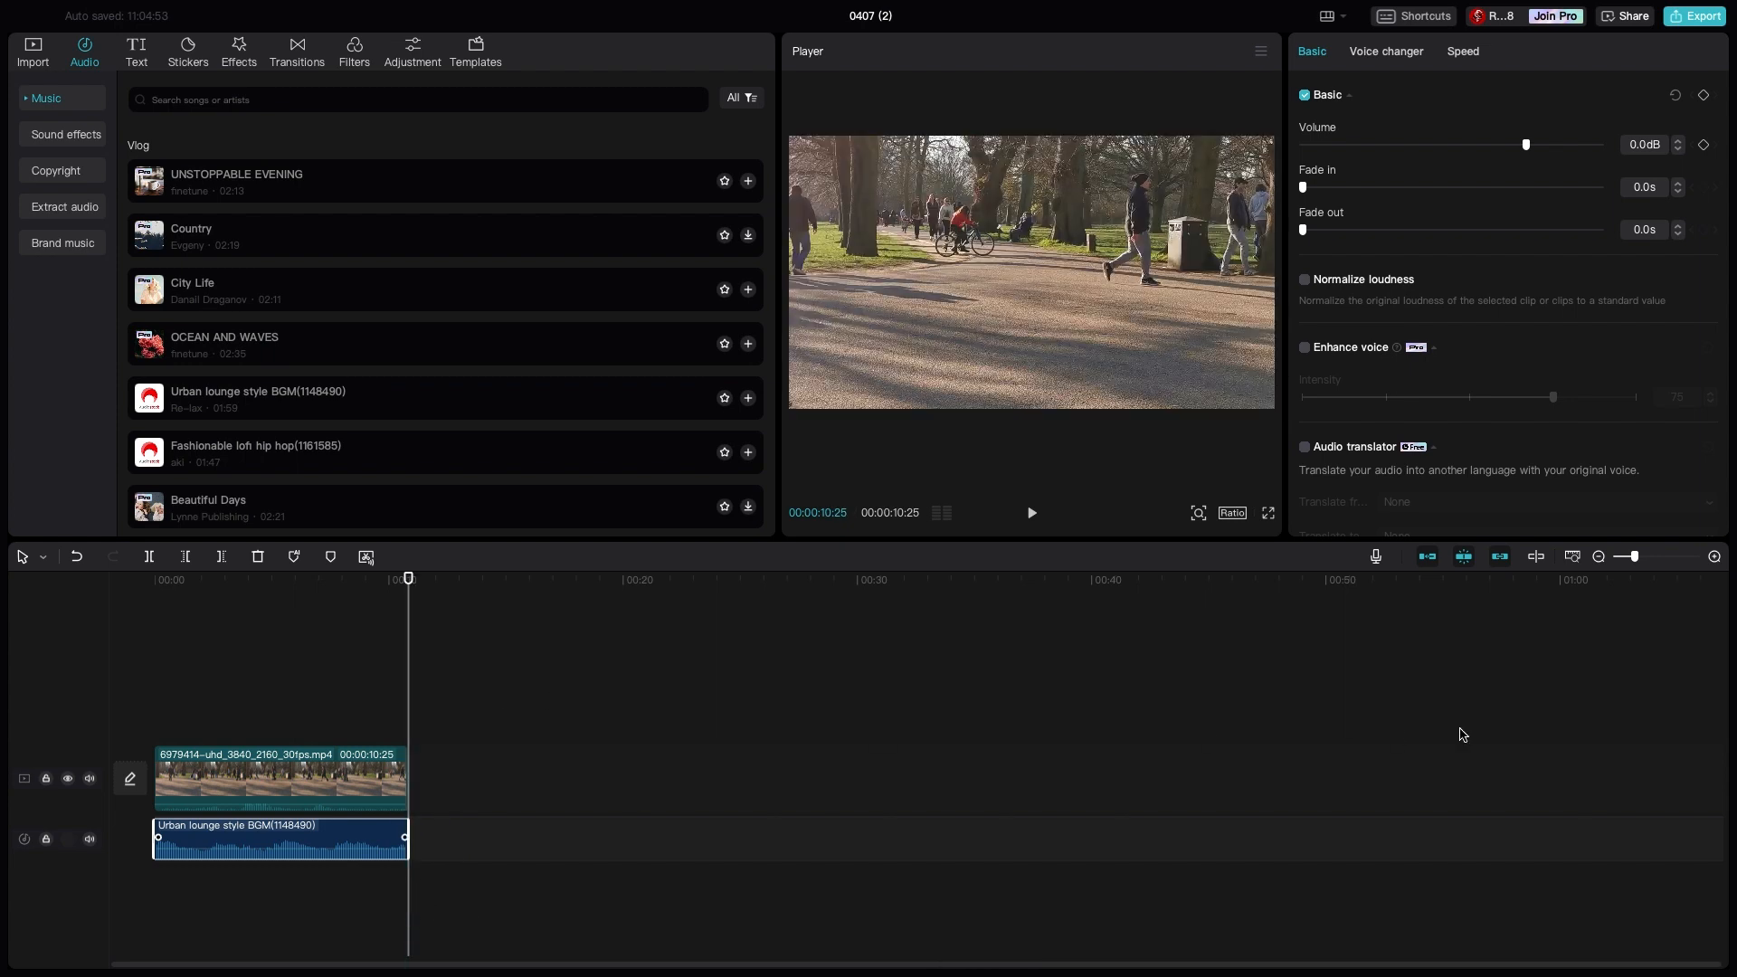
click(1468, 560)
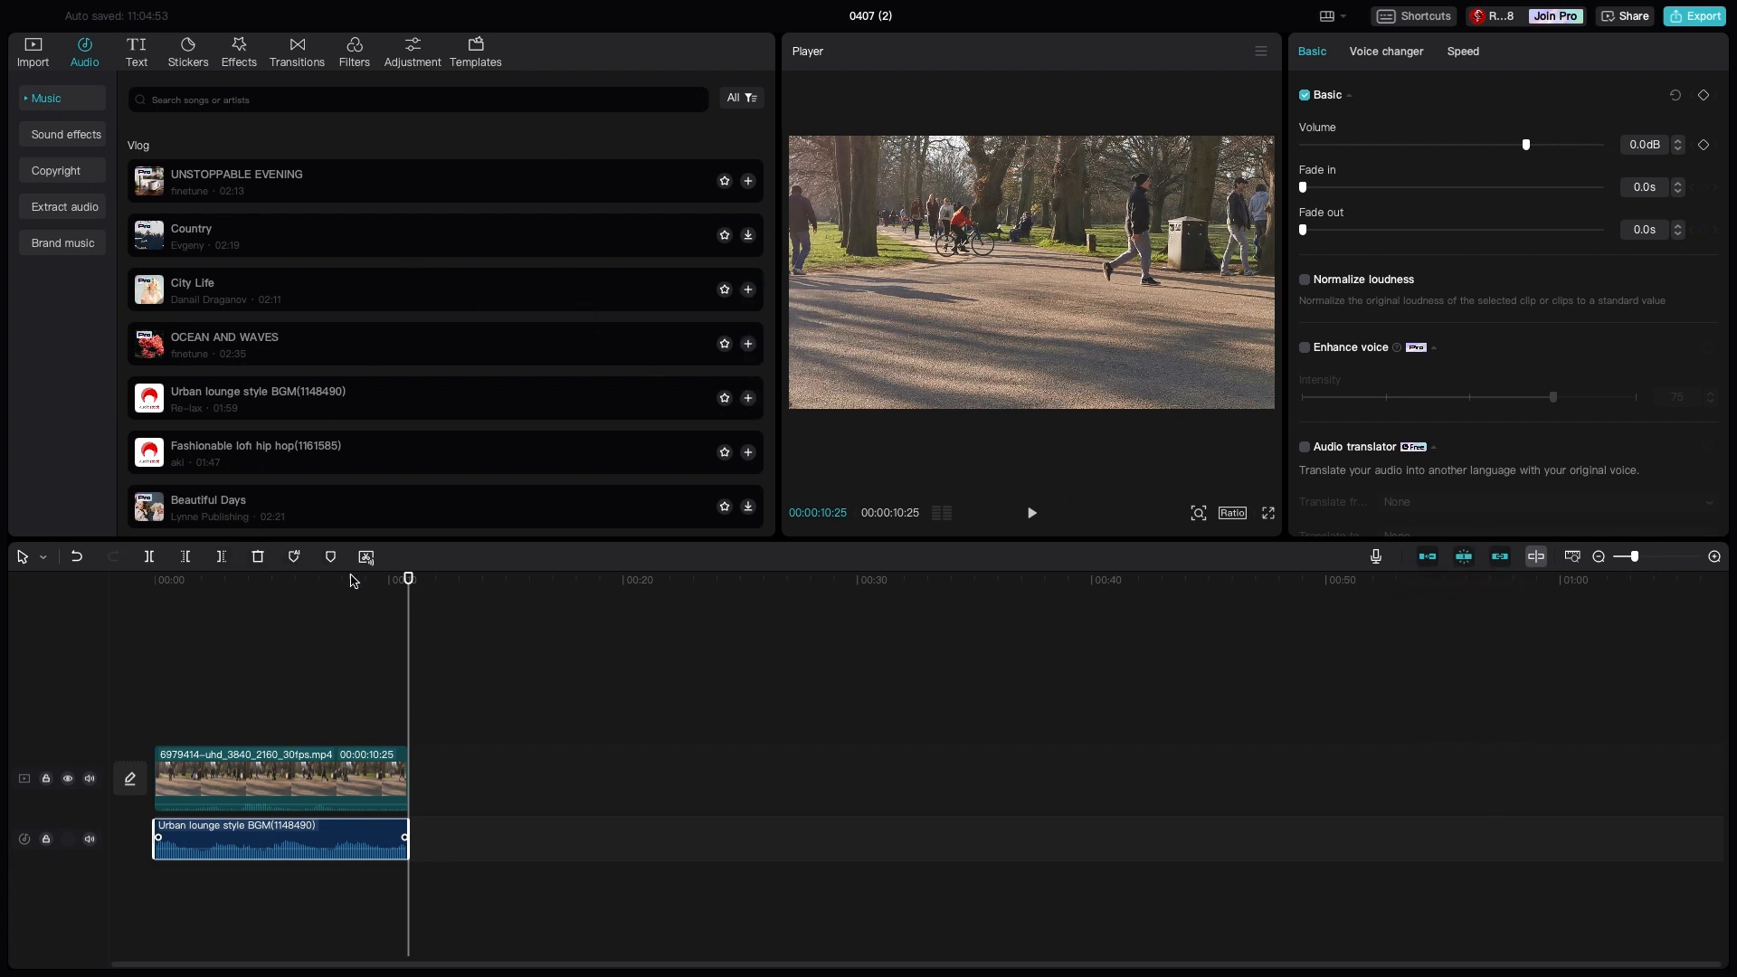
- Add the trending gold italic Abc text style to the timeline and fit its clip to the video's full length
click(153, 56)
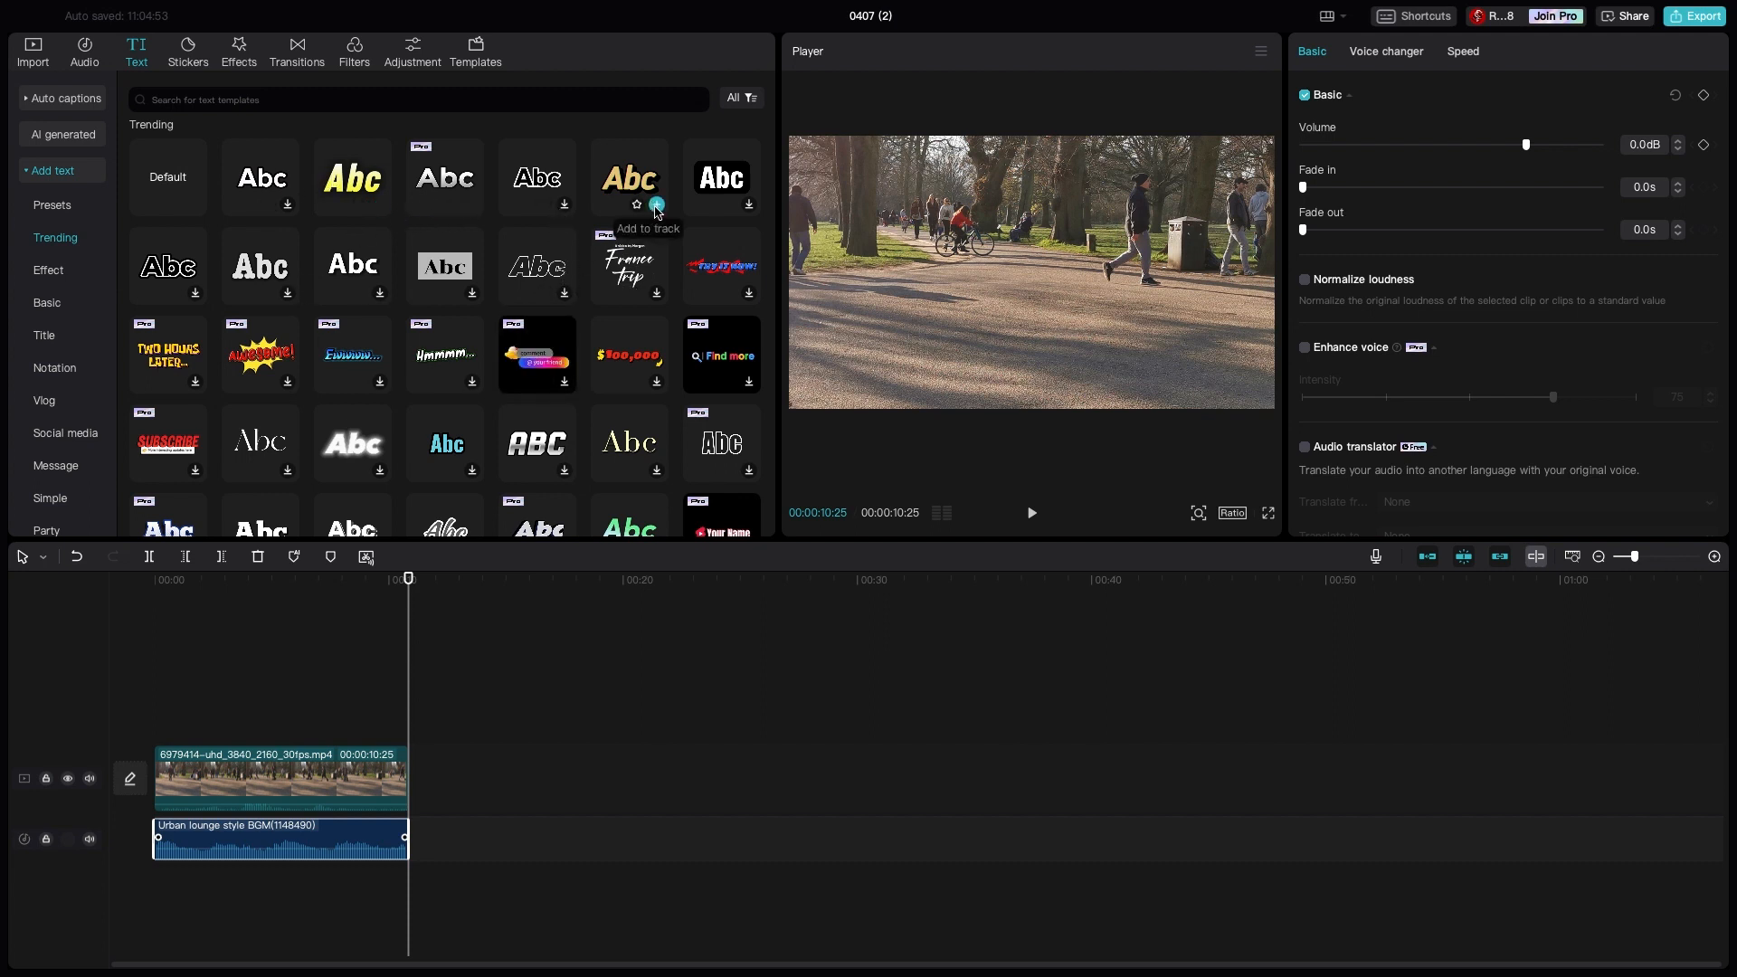
click(657, 205)
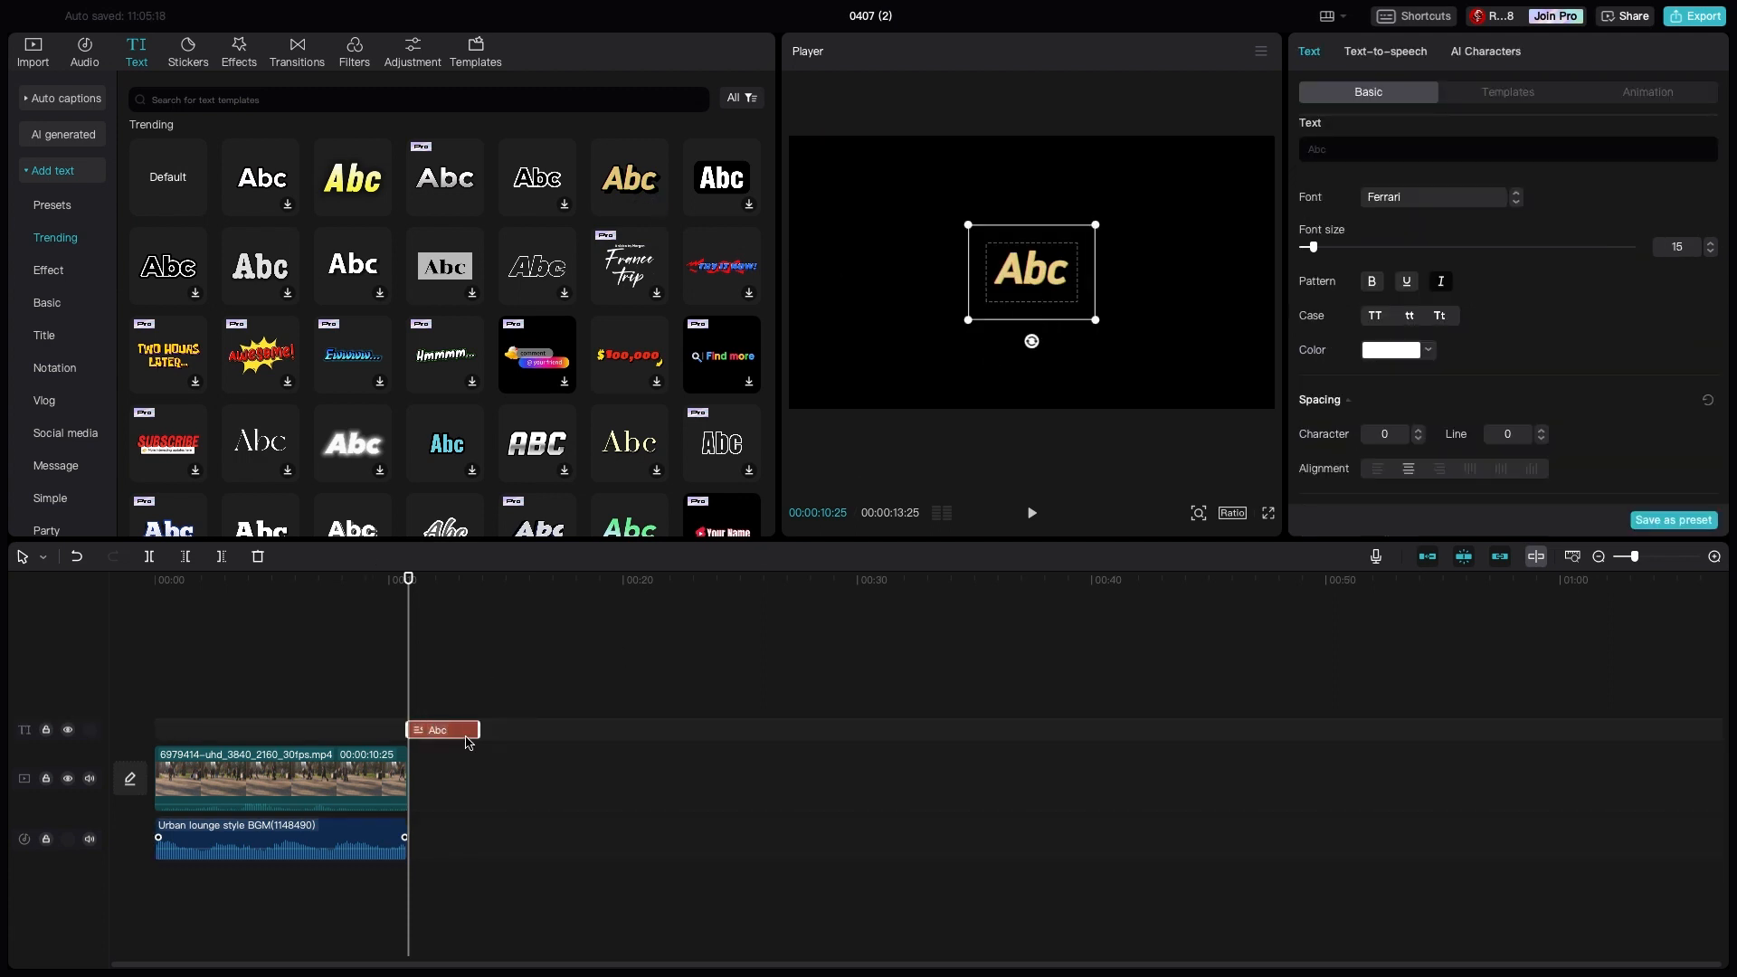
drag(468, 742, 409, 740)
click(238, 738)
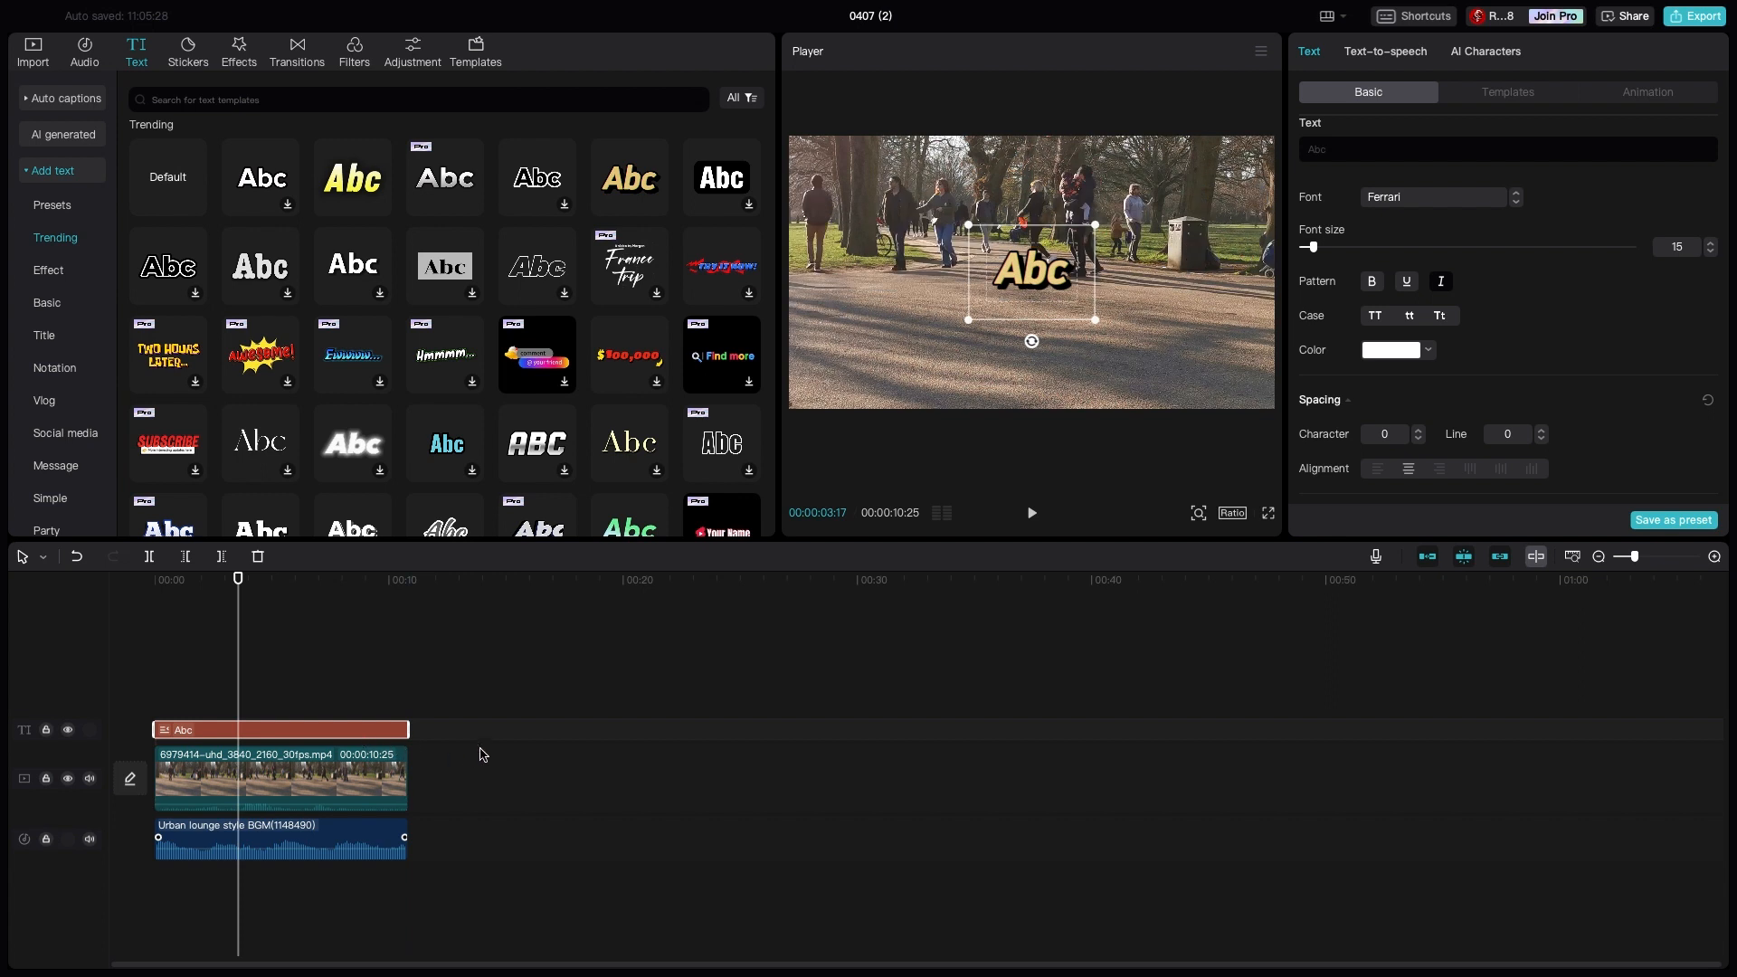
- Replace the placeholder text of the title with "A NICE DAY IN THE PARK"
double_click(1063, 290)
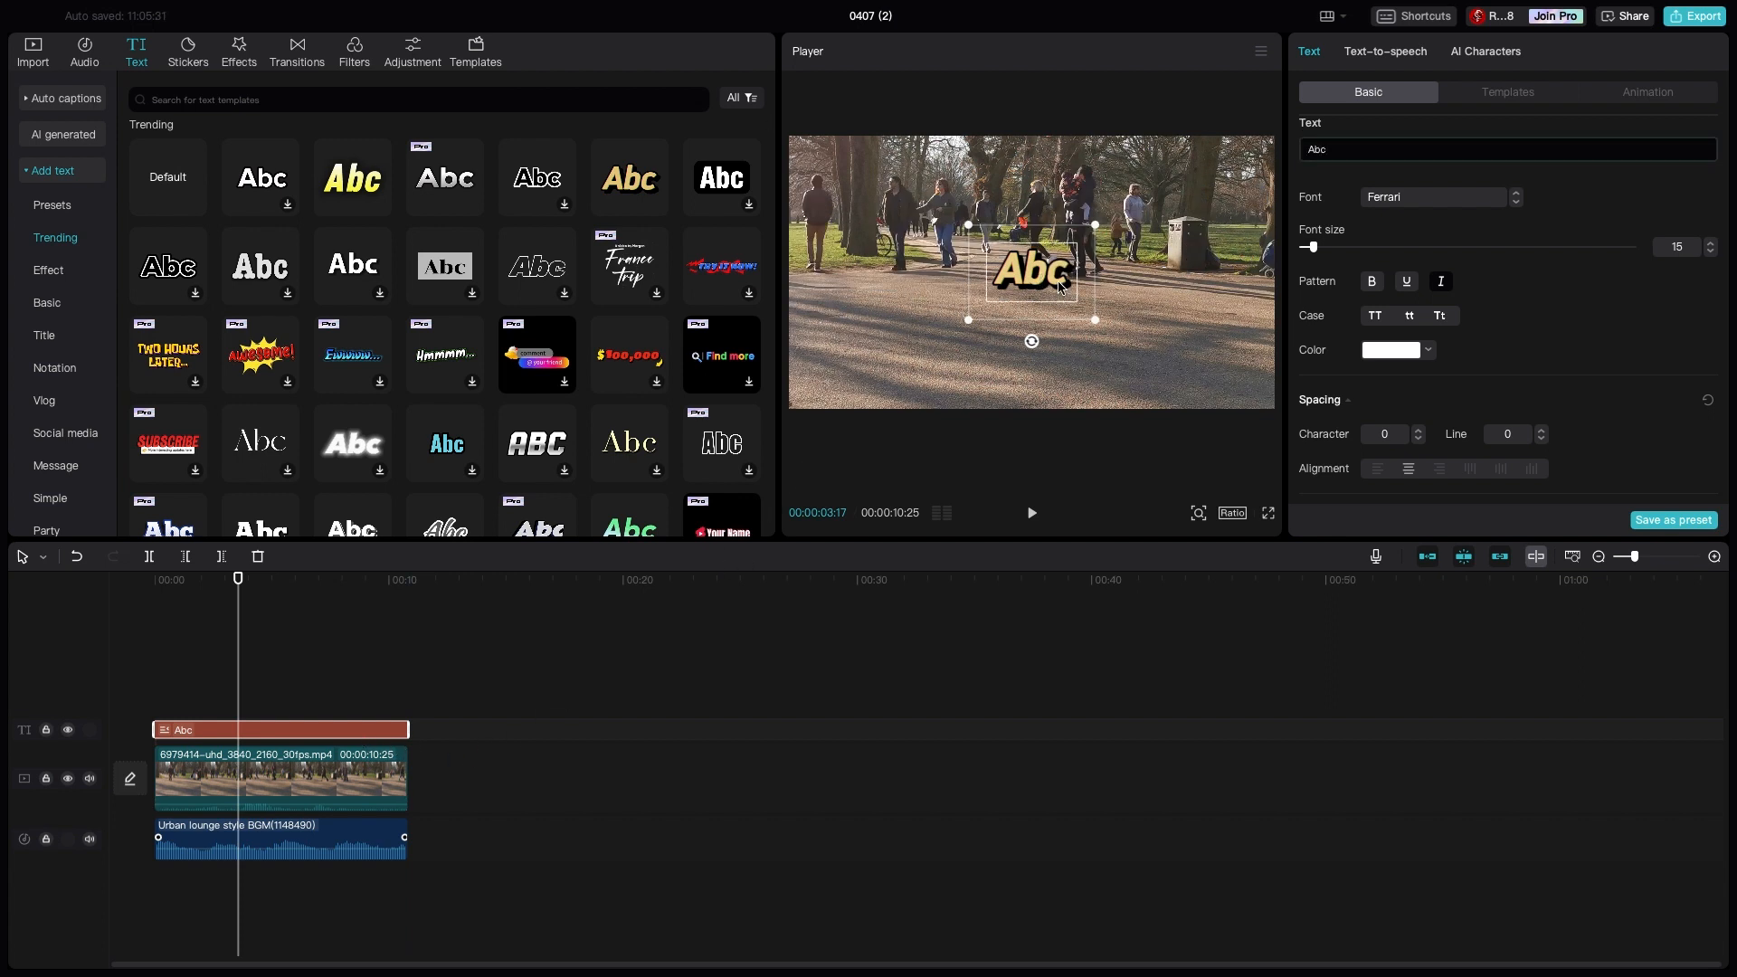
double_click(1067, 286)
key(BackSpace)
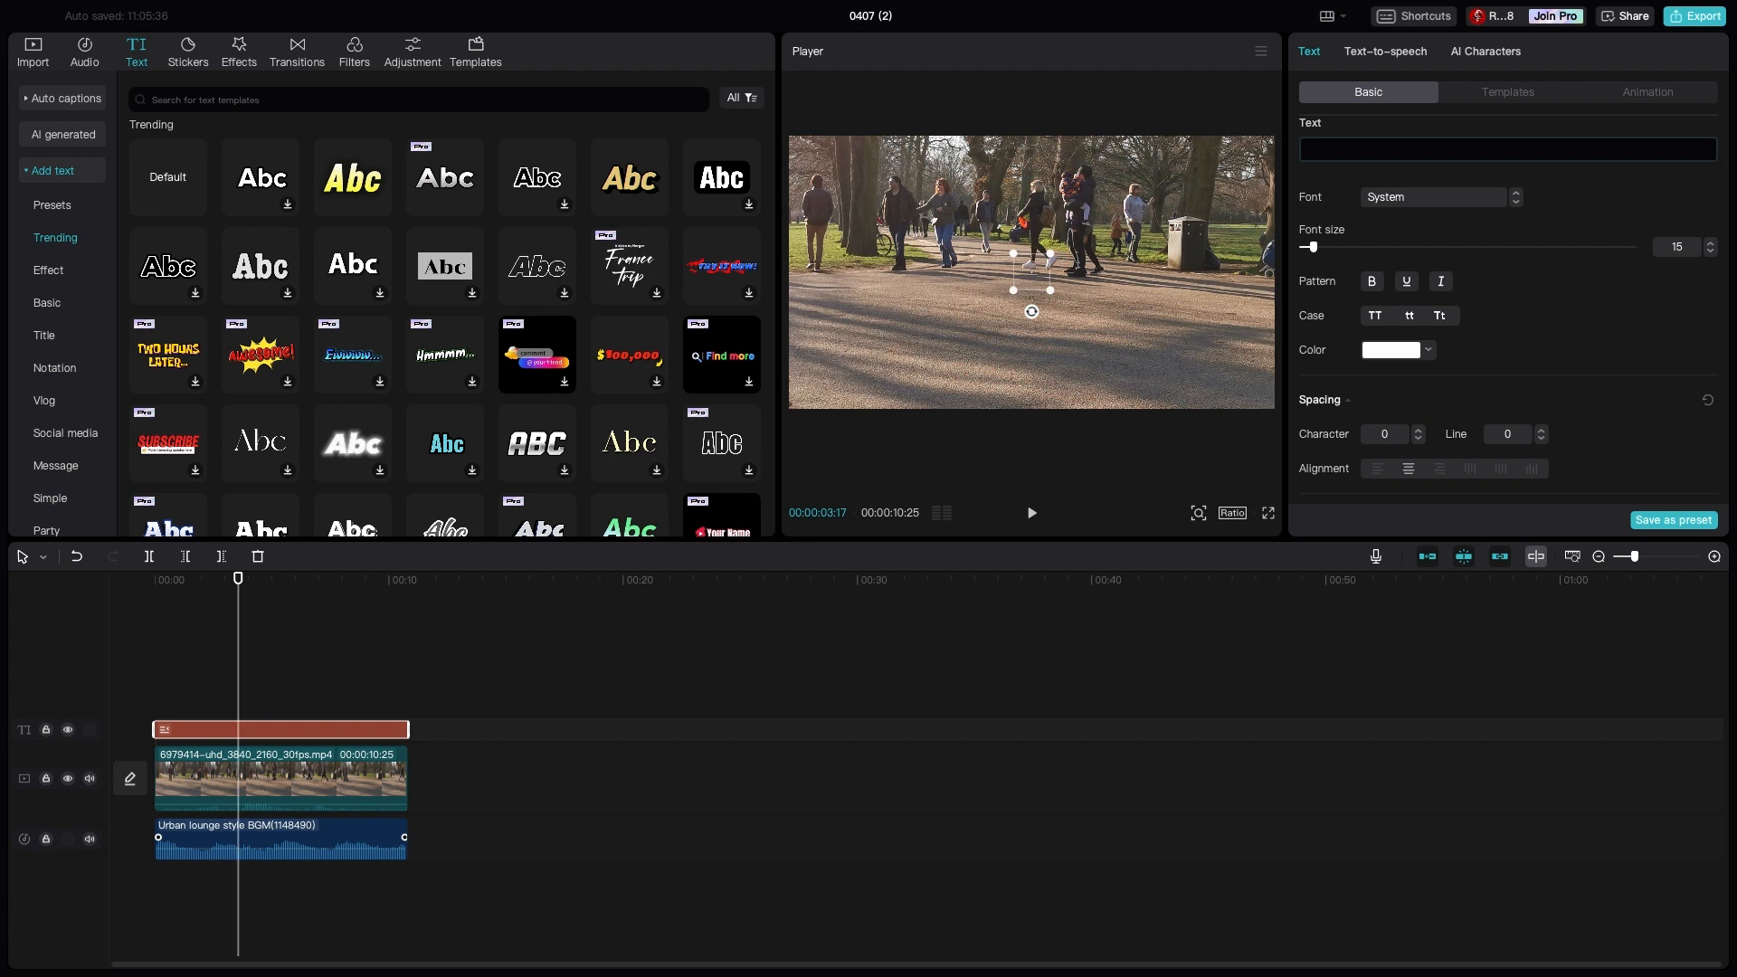
text(A NICE DA)
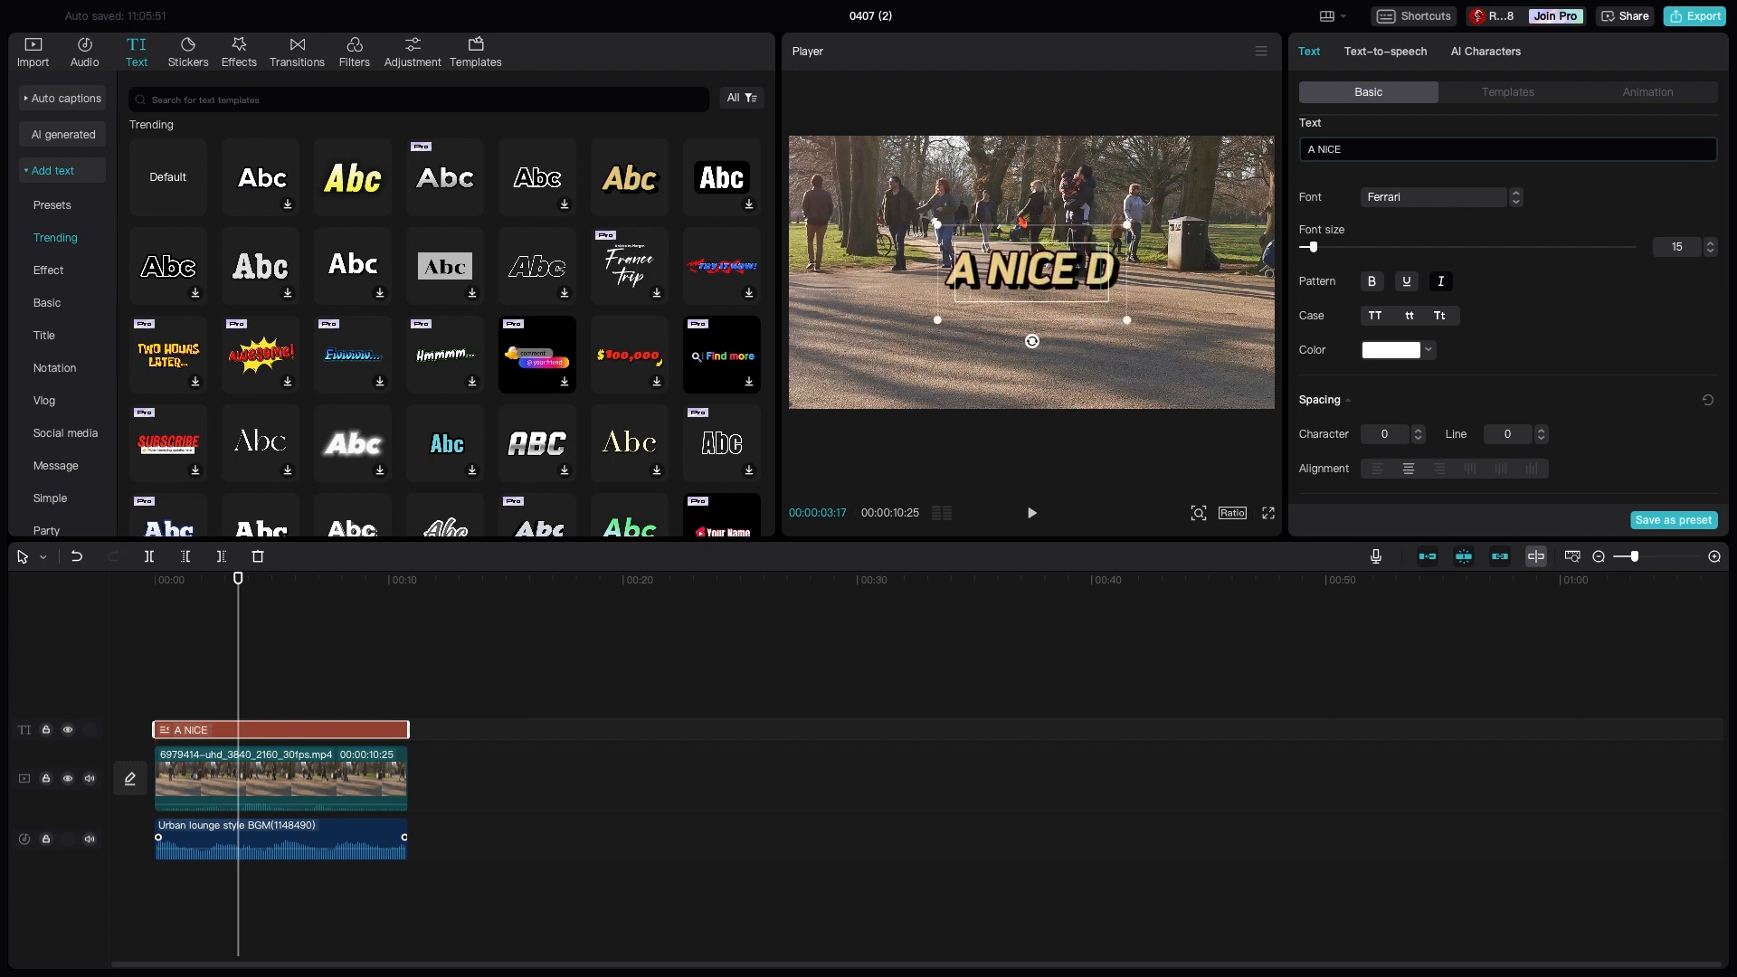
text(Y I)
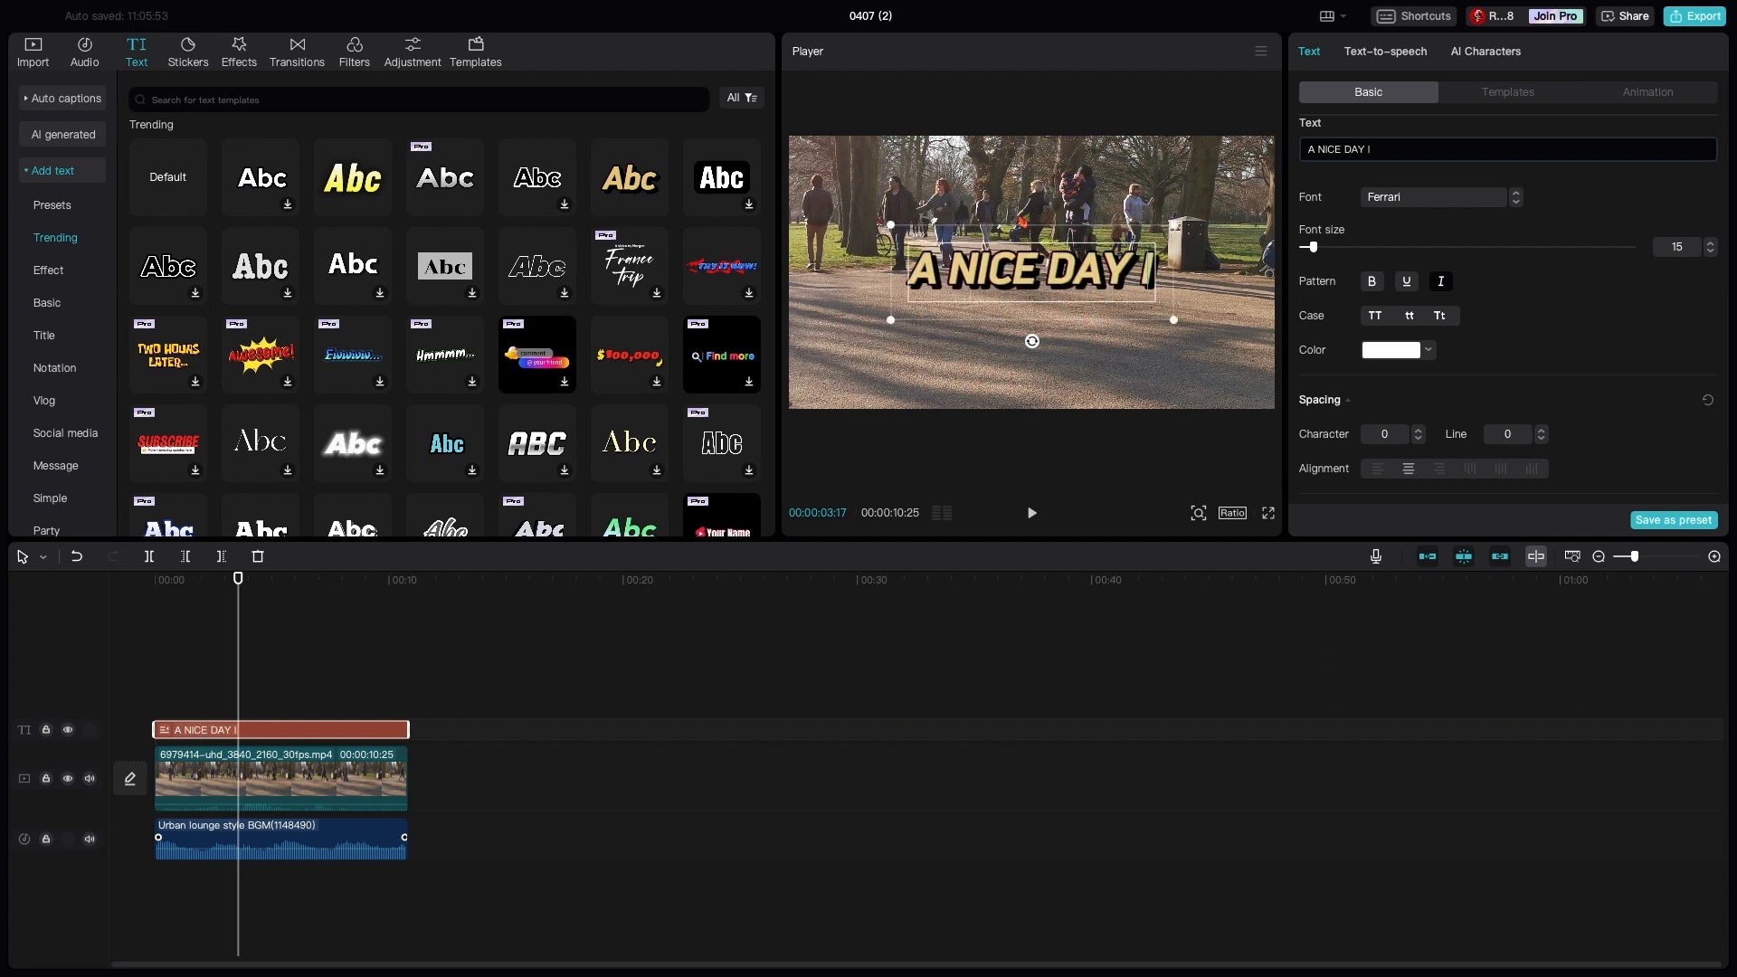
text(N THE PARK)
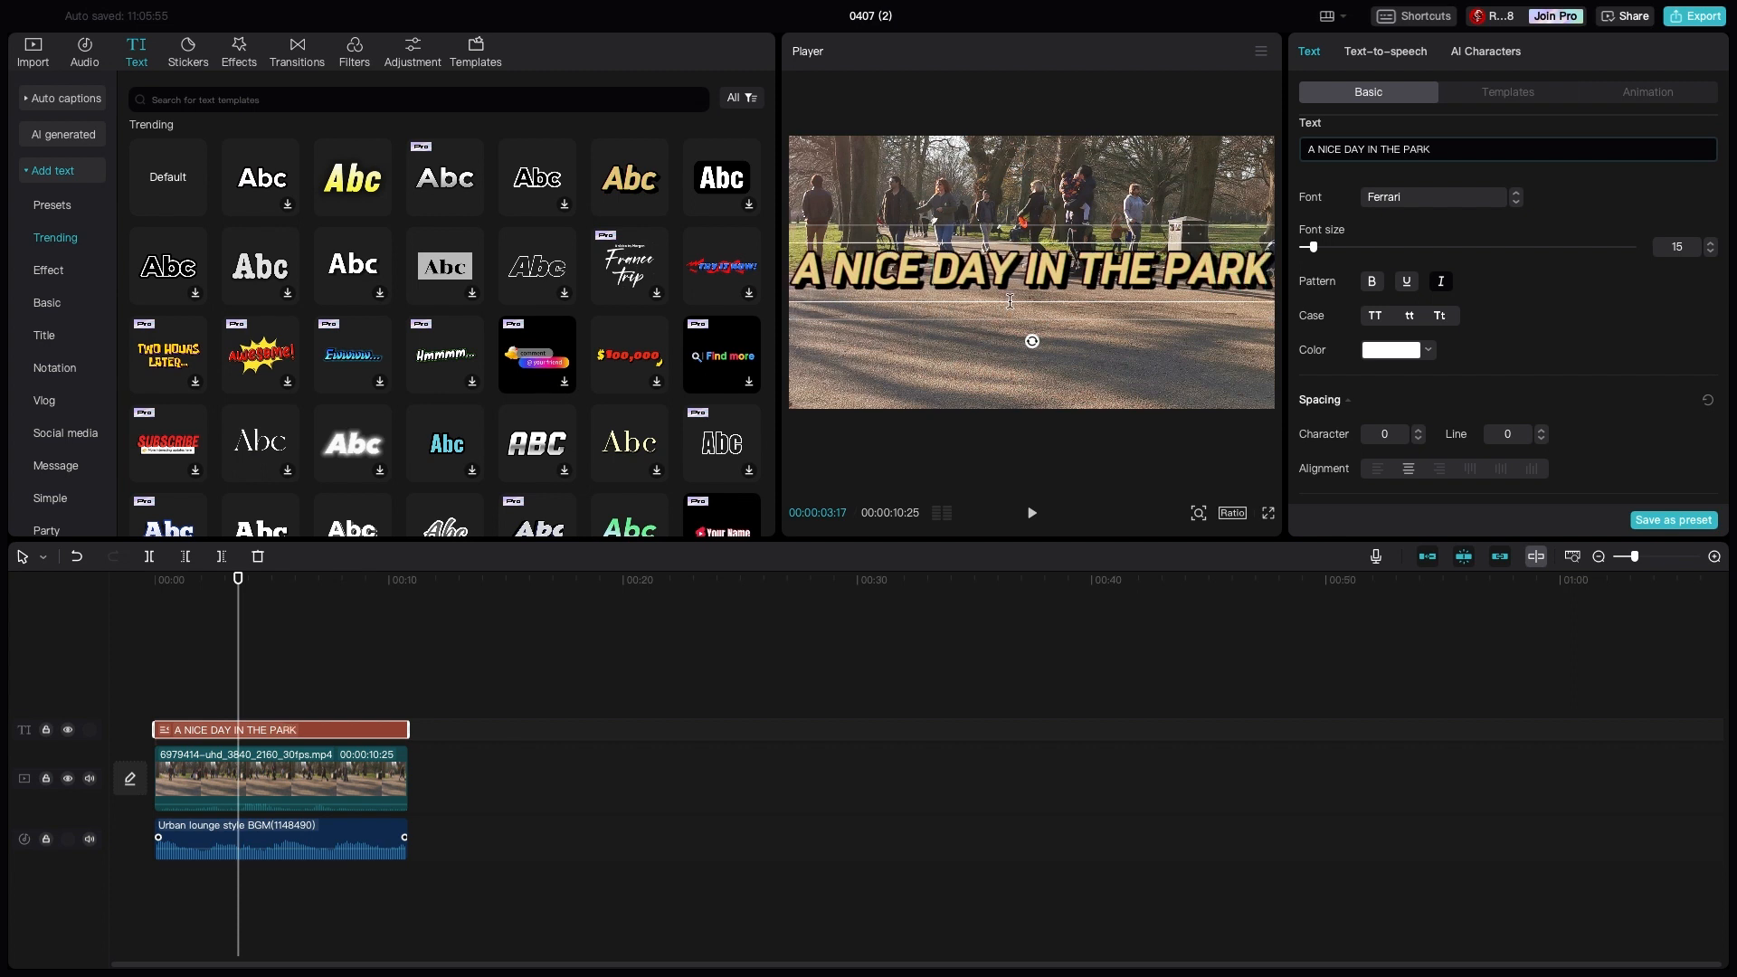
click(1088, 362)
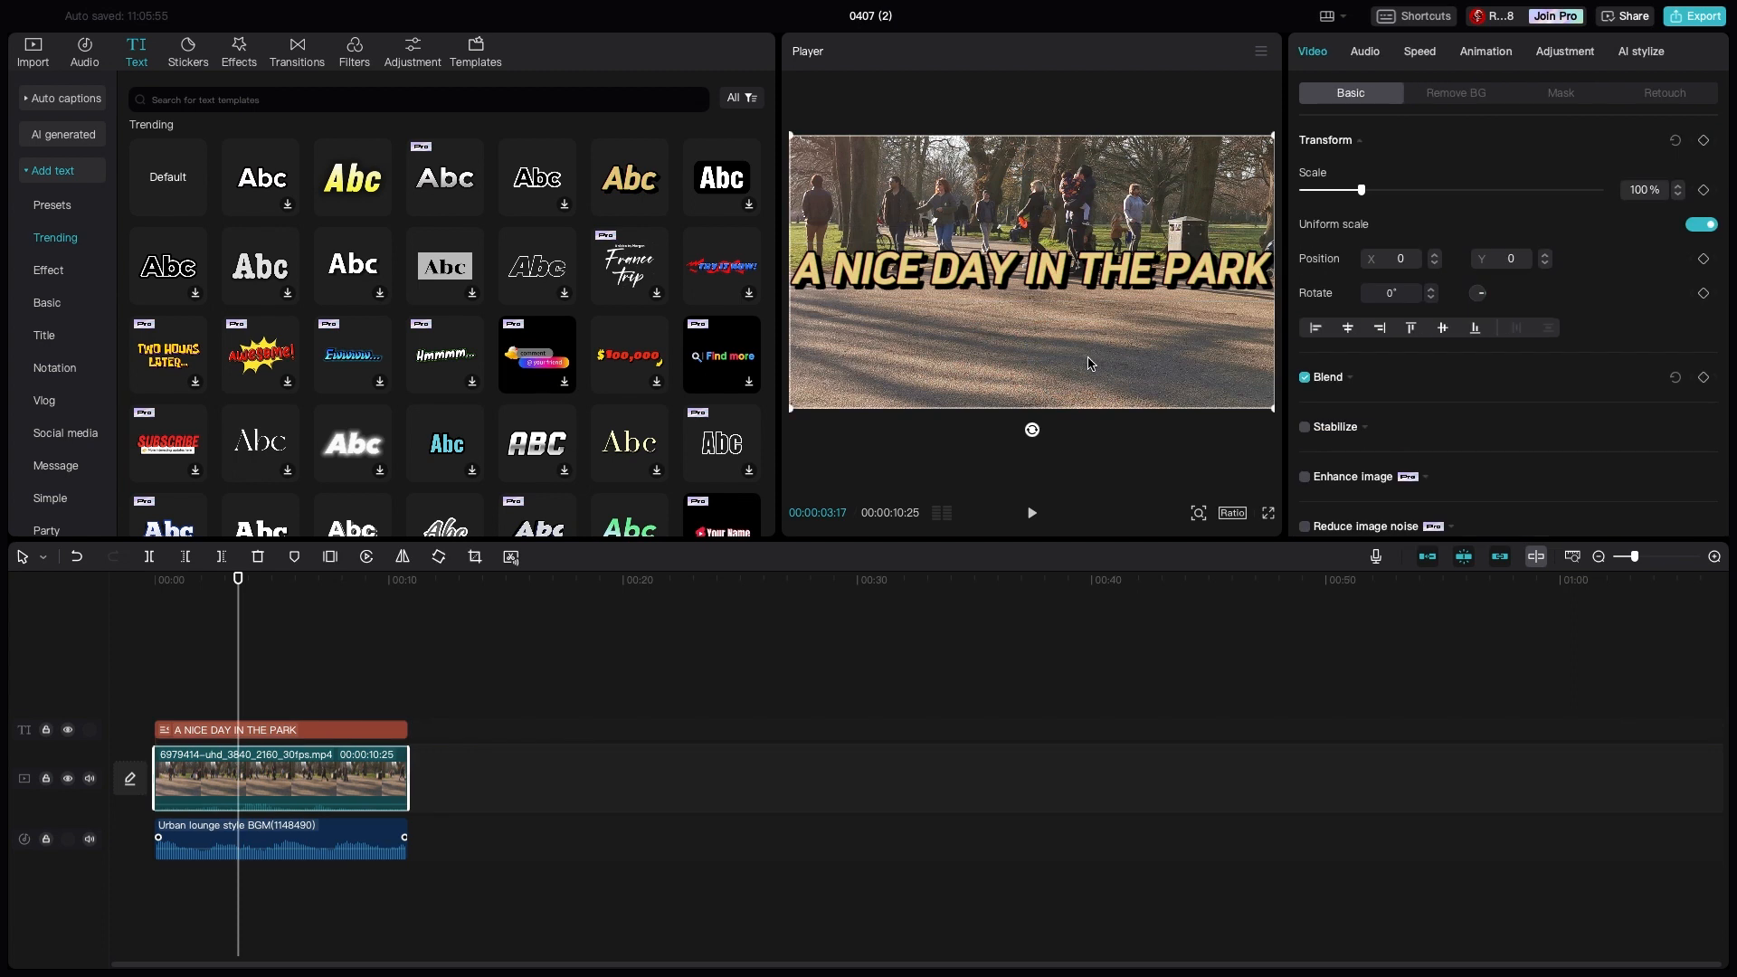
- Scale the title down to roughly half the frame width and place it in the lower middle of the picture
click(1013, 270)
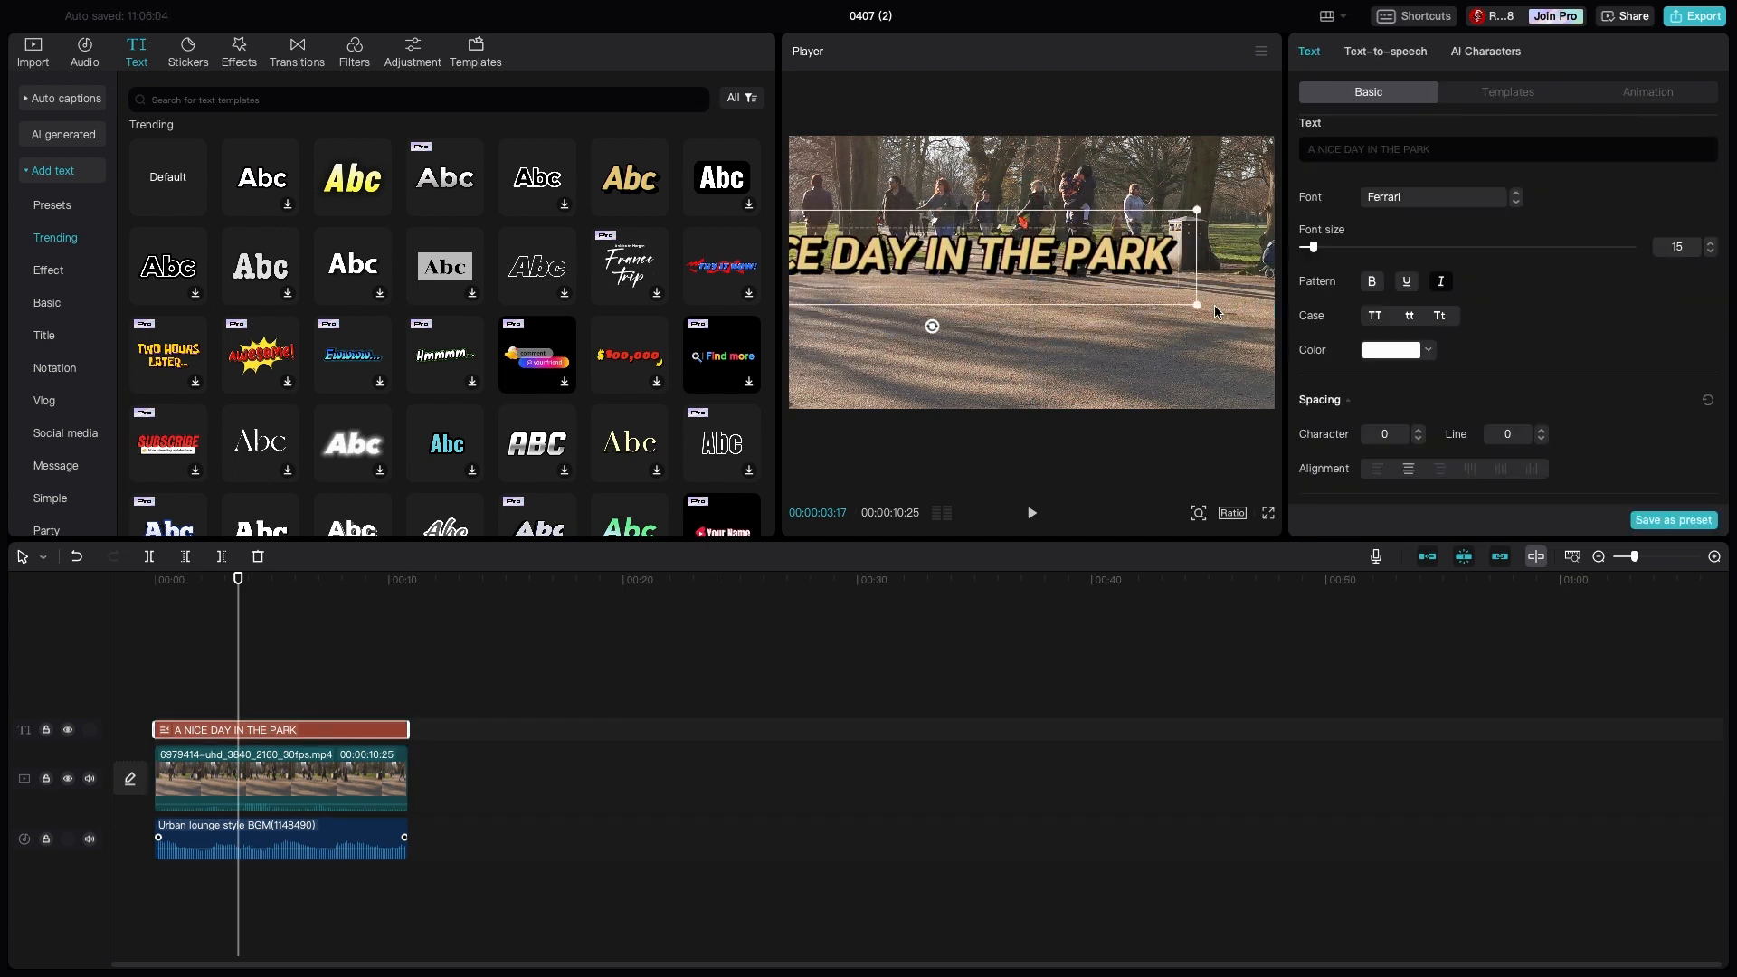
drag(1196, 306, 1087, 291)
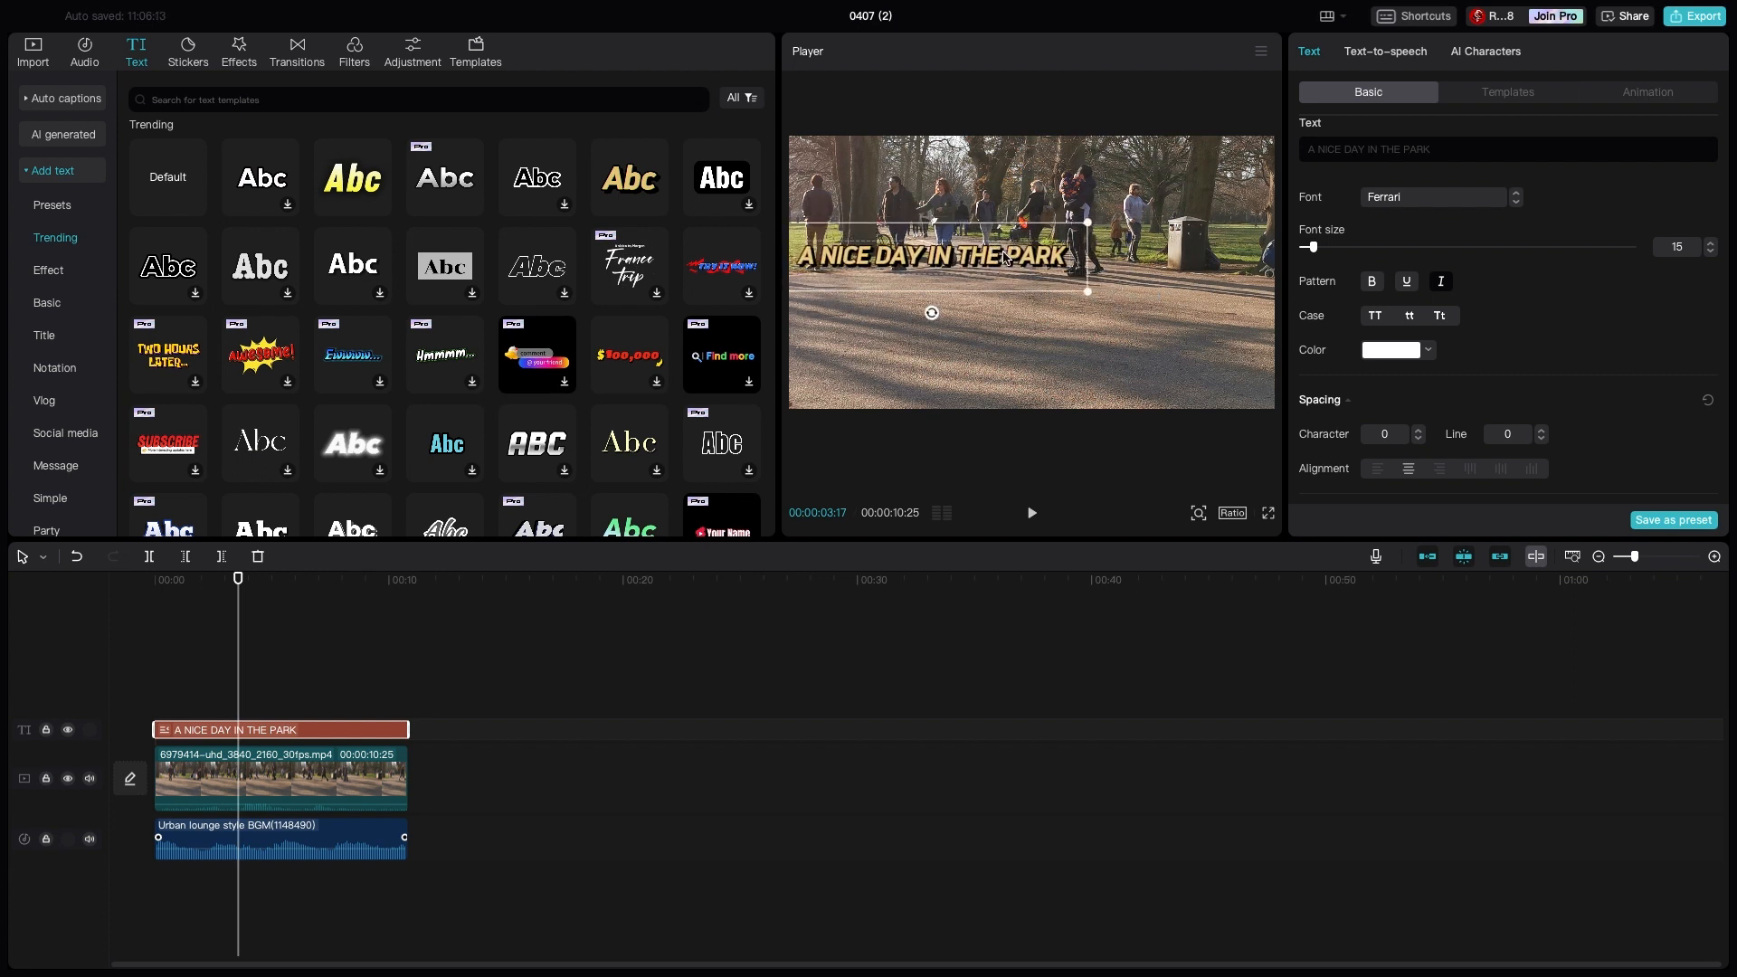
drag(976, 279, 1071, 354)
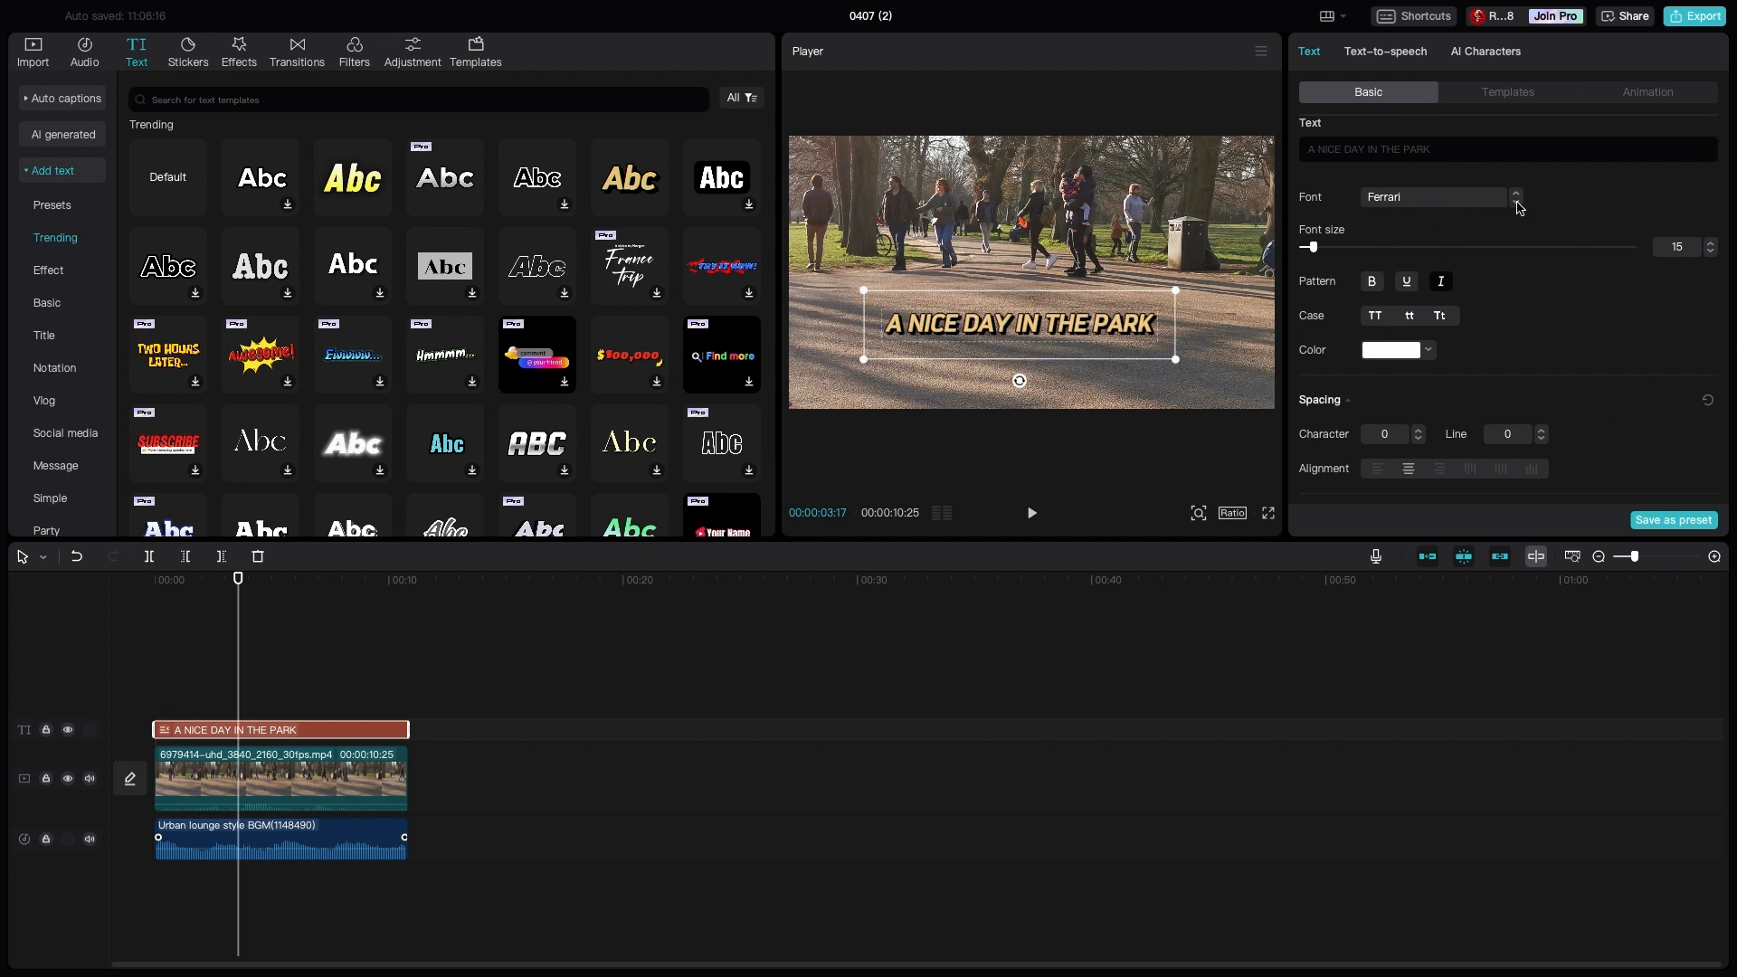
- Change the title's font to American Typewriter and shift the title towards the left edge of the video frame
click(1516, 202)
click(1517, 202)
click(1516, 203)
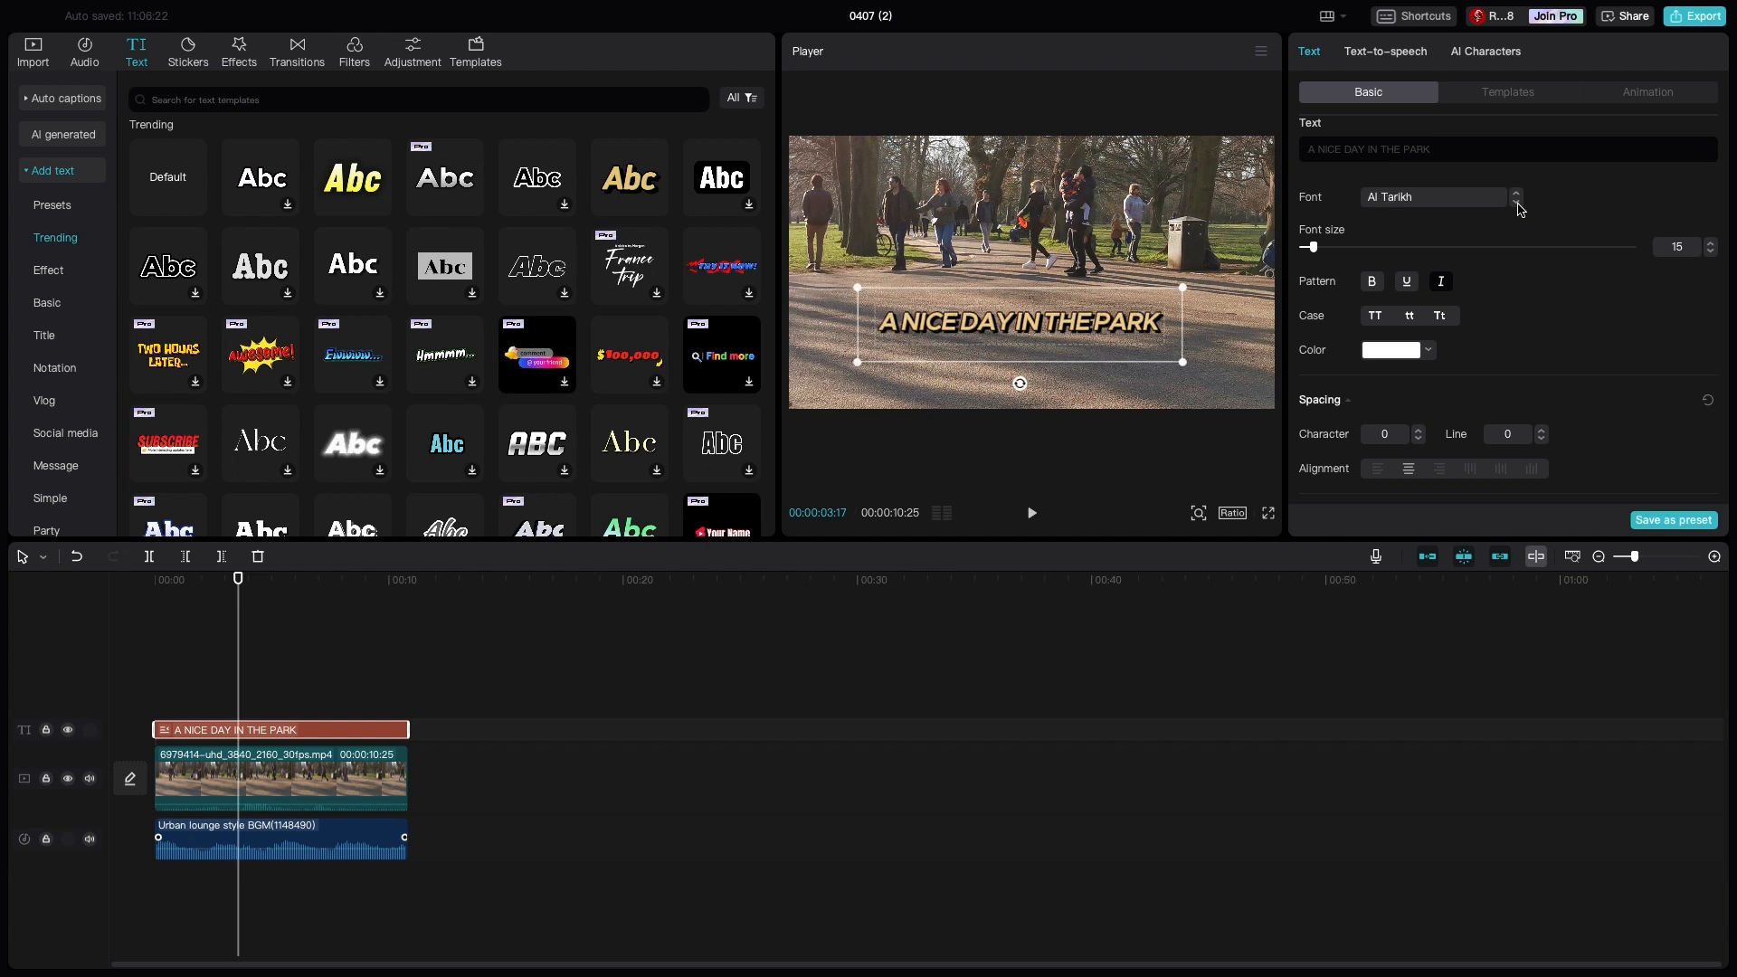
click(1516, 203)
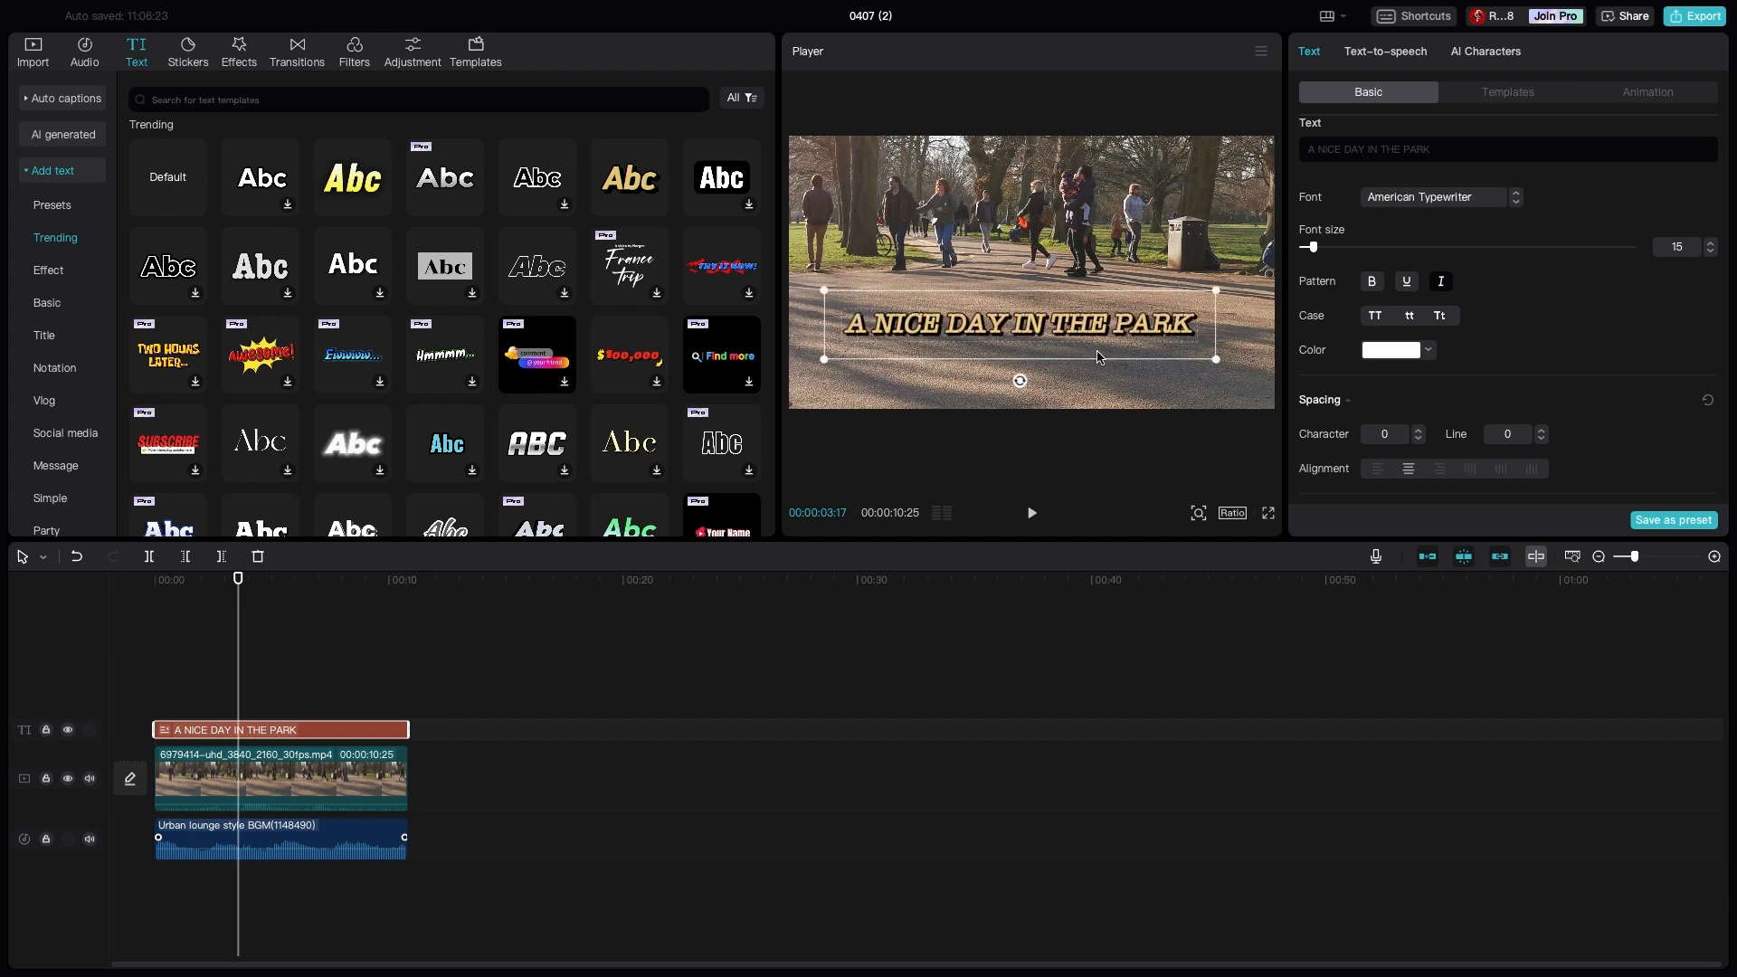
drag(1097, 357, 1040, 358)
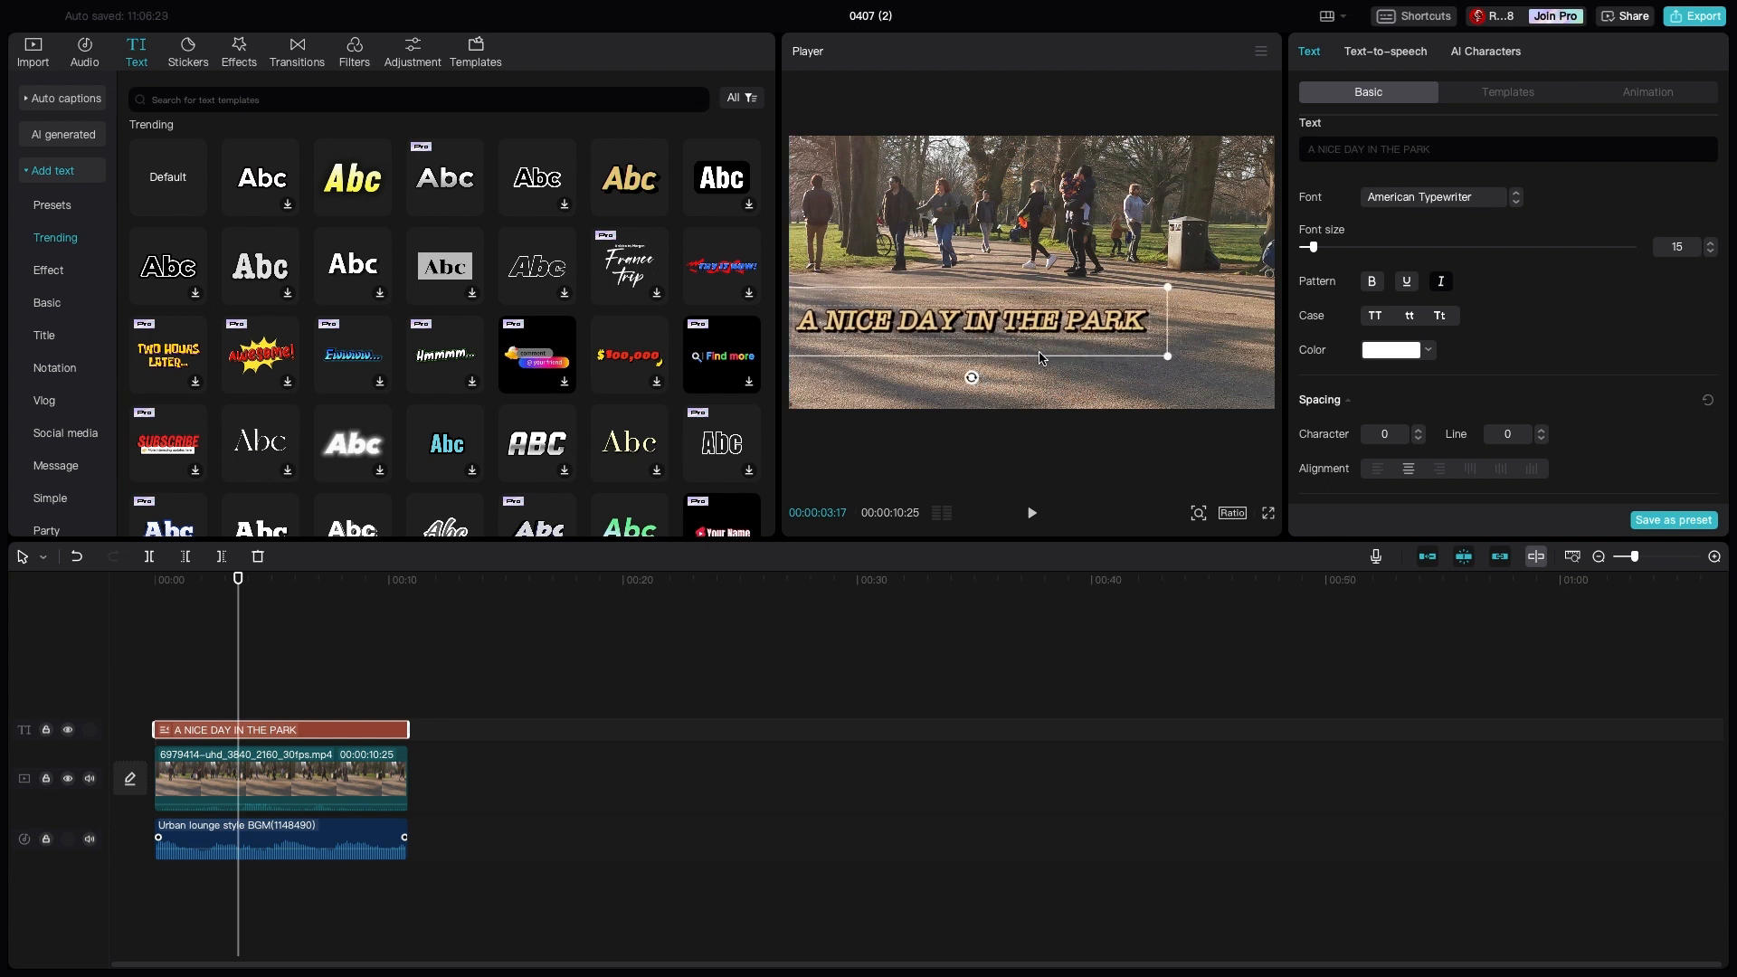
- Add the trending smiling sun sticker to the timeline at 00:00:03:17
click(1110, 386)
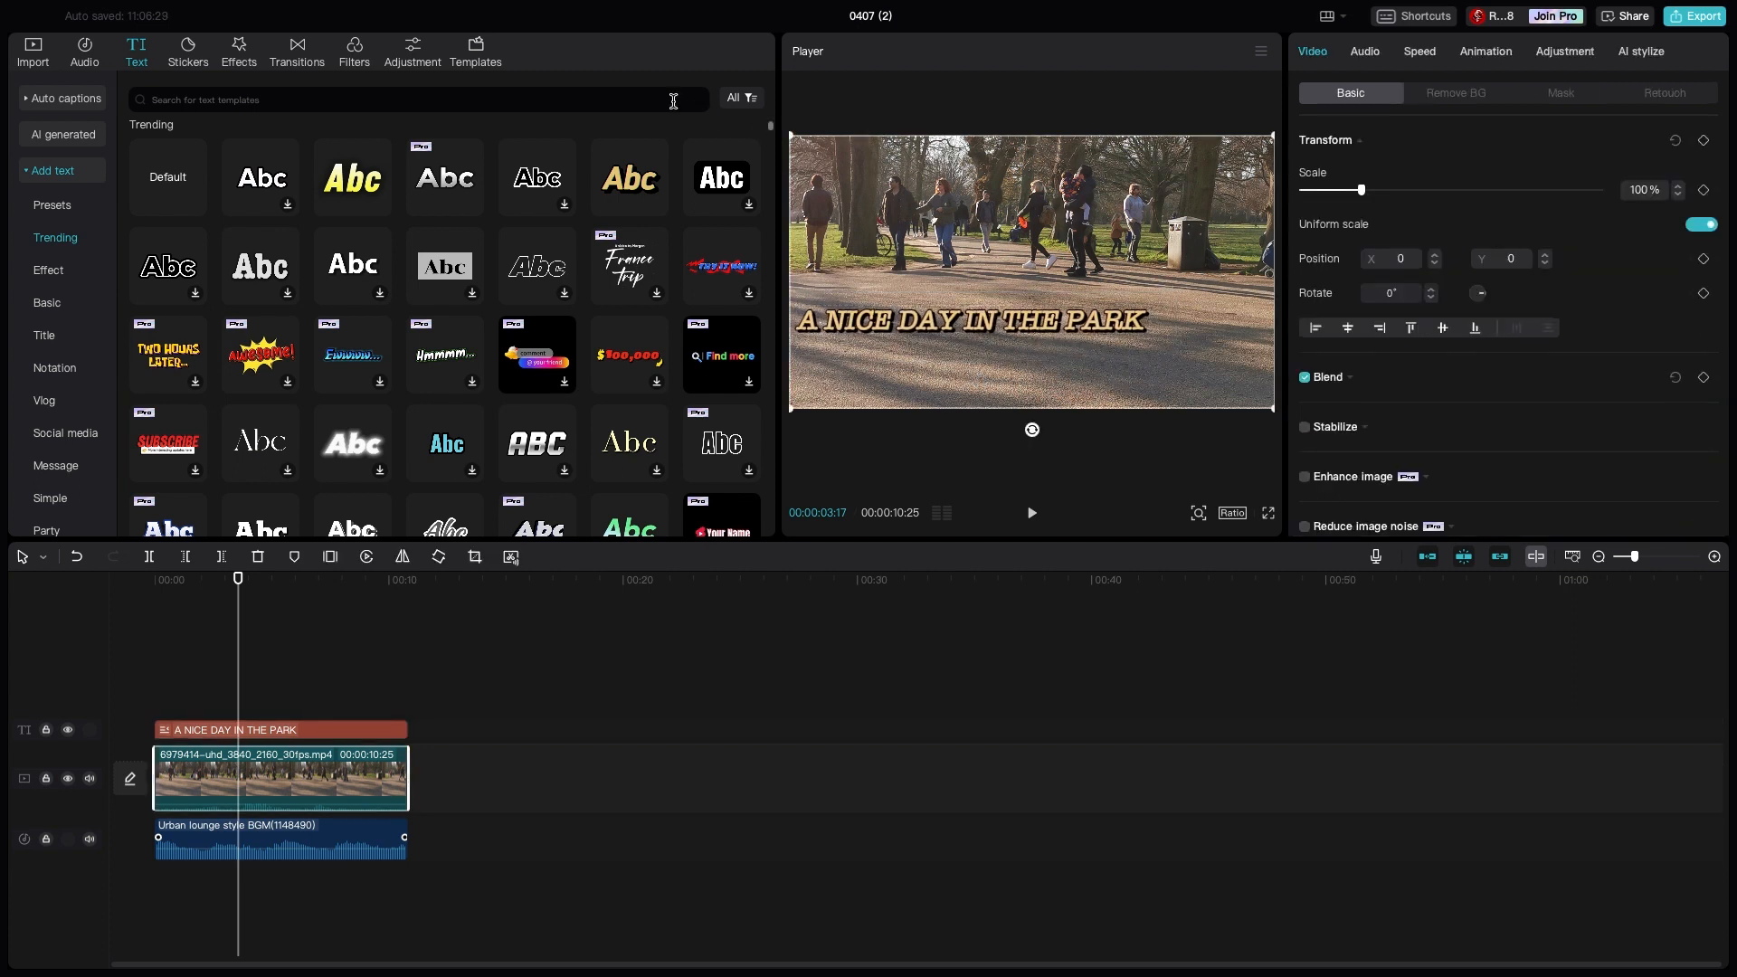
click(181, 56)
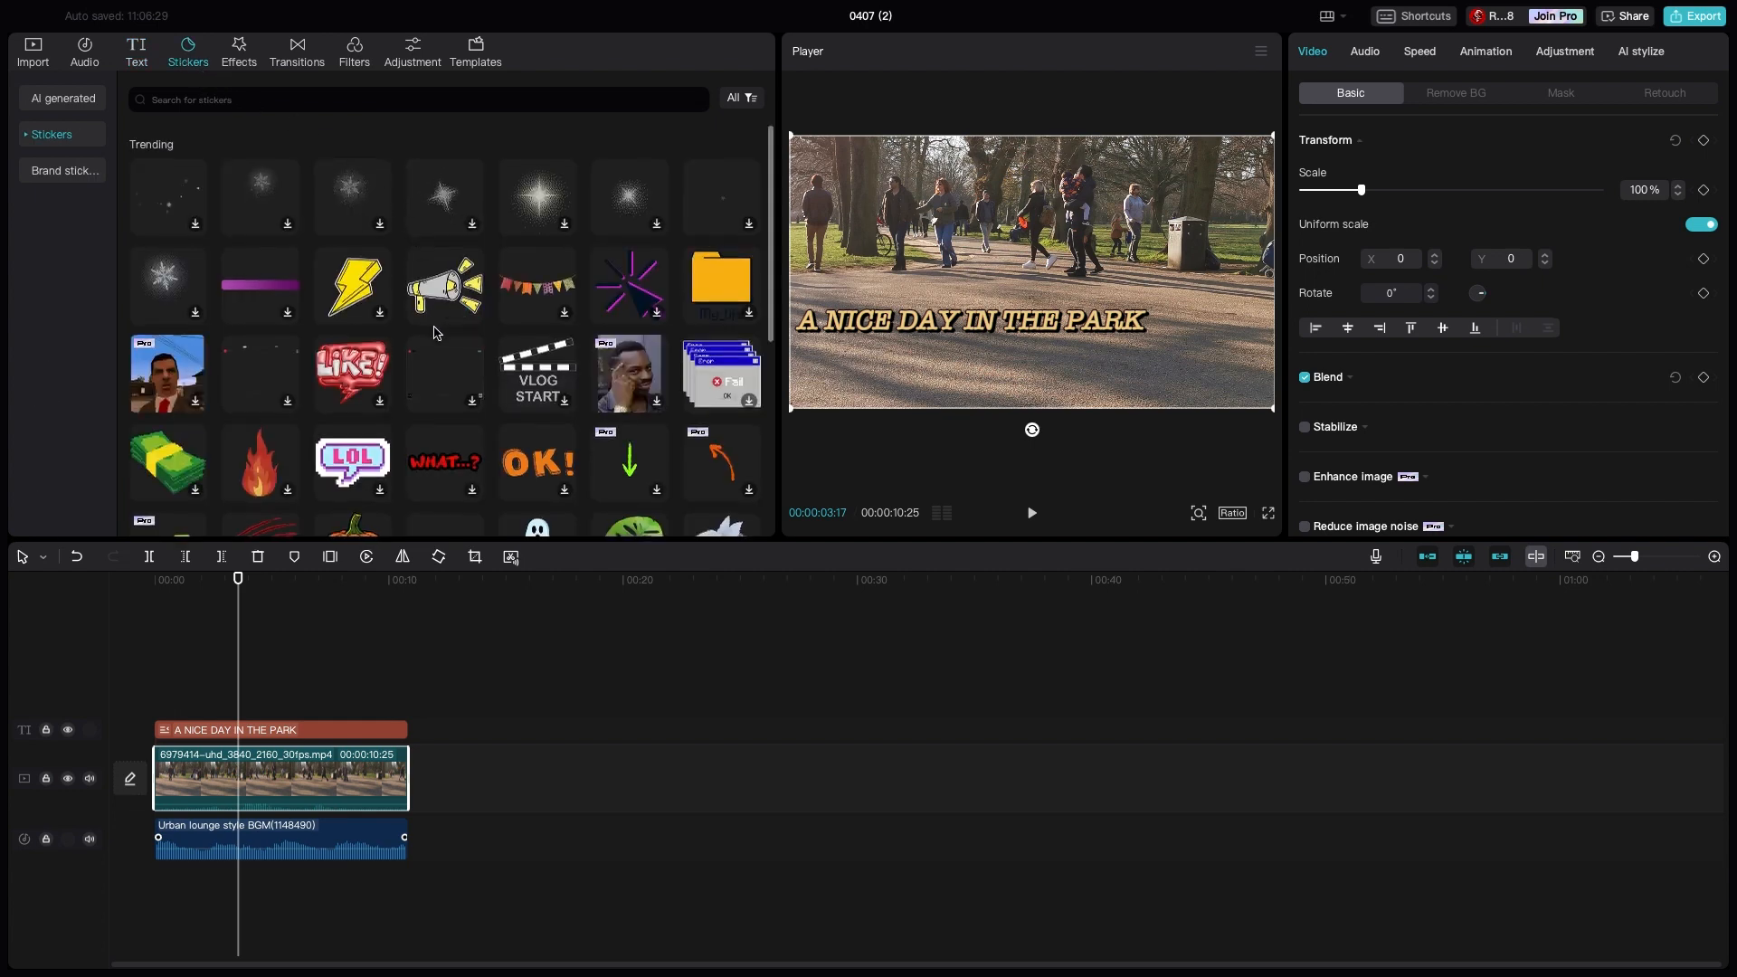
scroll(434, 326, down, 3)
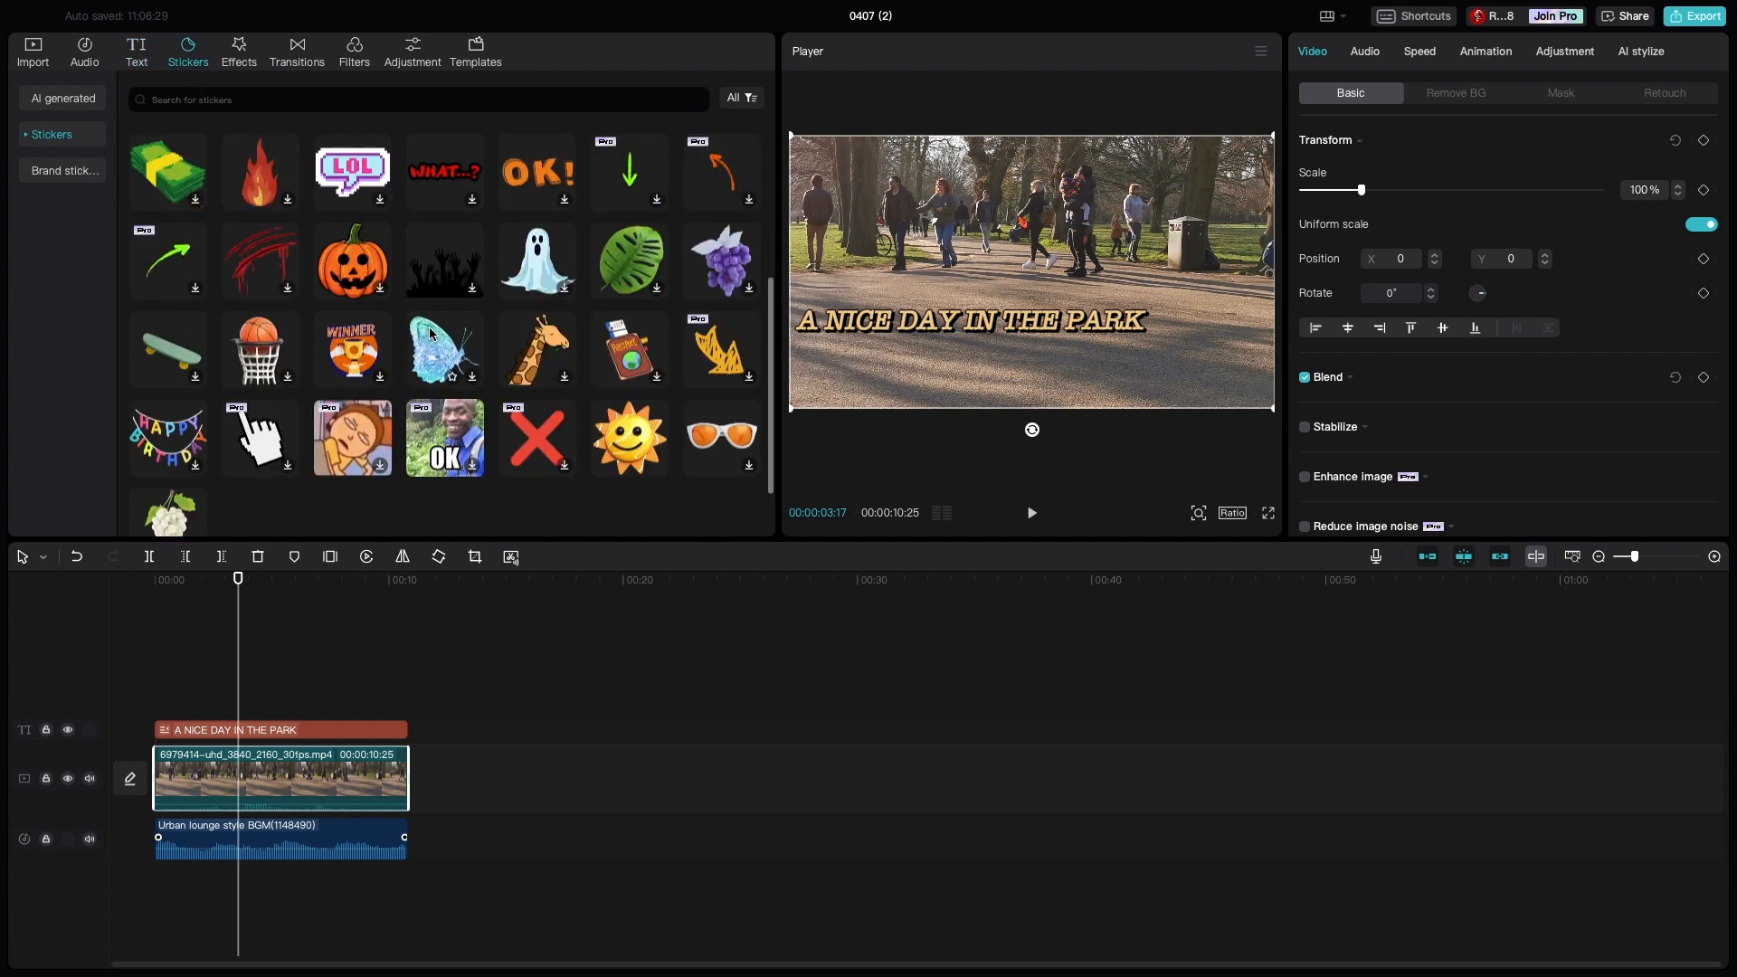
click(657, 466)
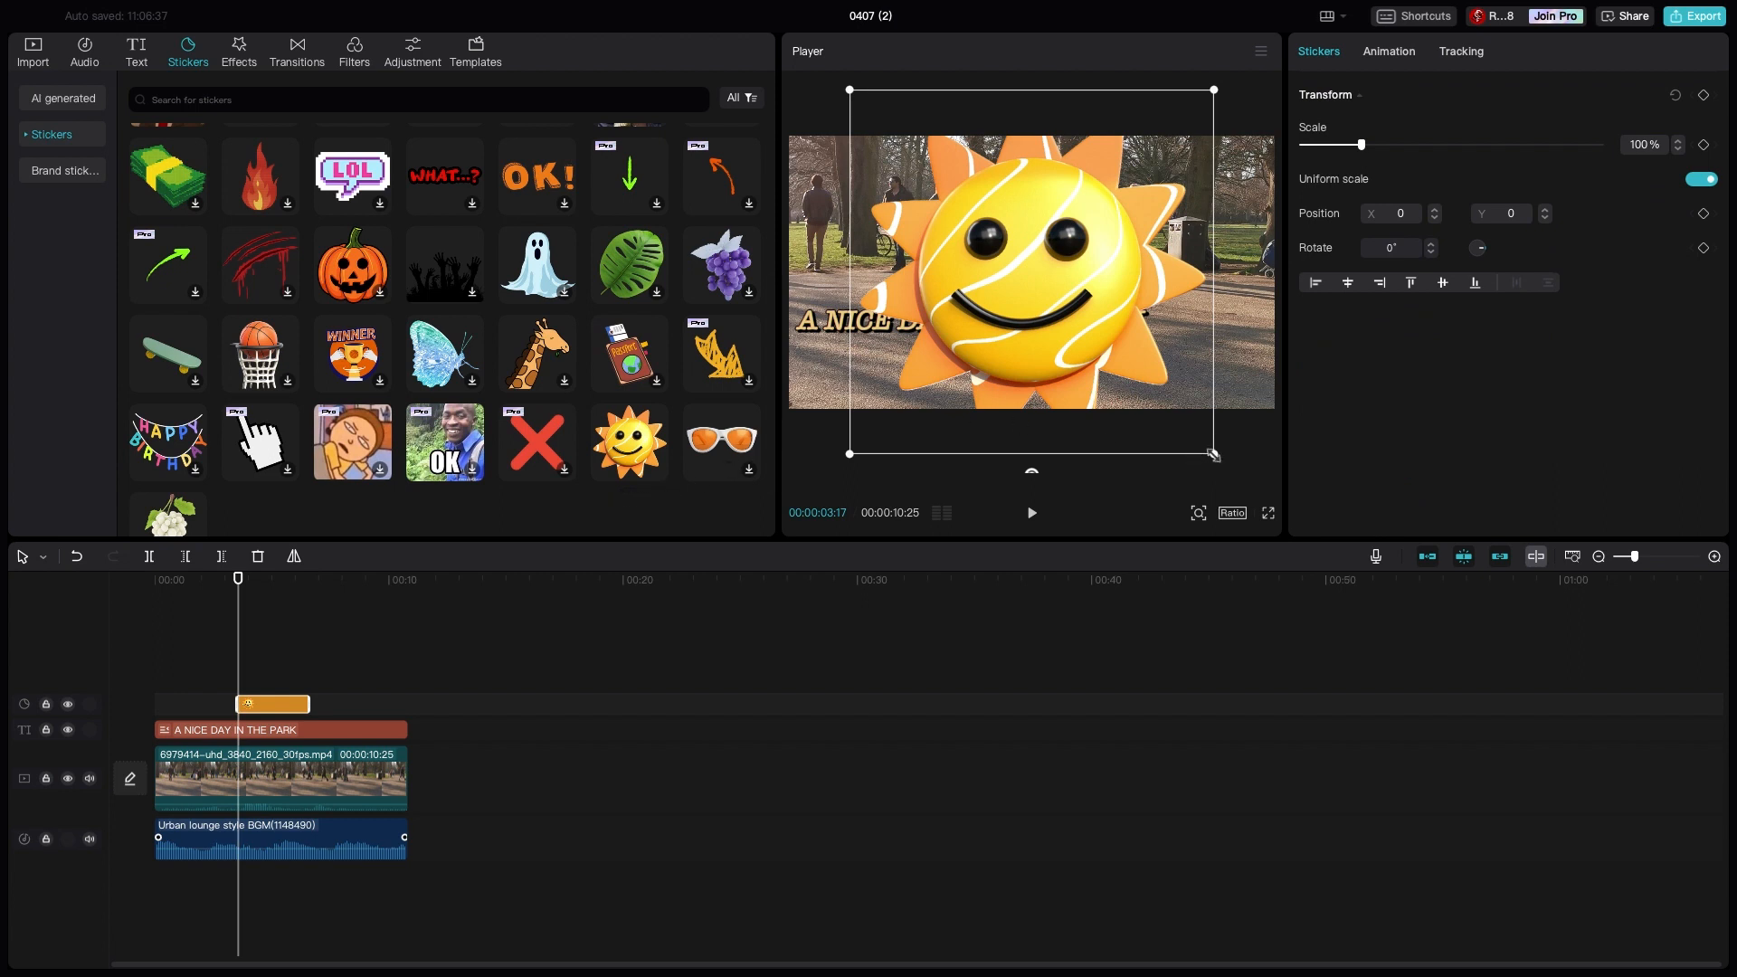
- Scale the sun sticker to about 30% and place it just after the title's last word in the video frame
drag(1021, 330, 1200, 361)
click(1070, 358)
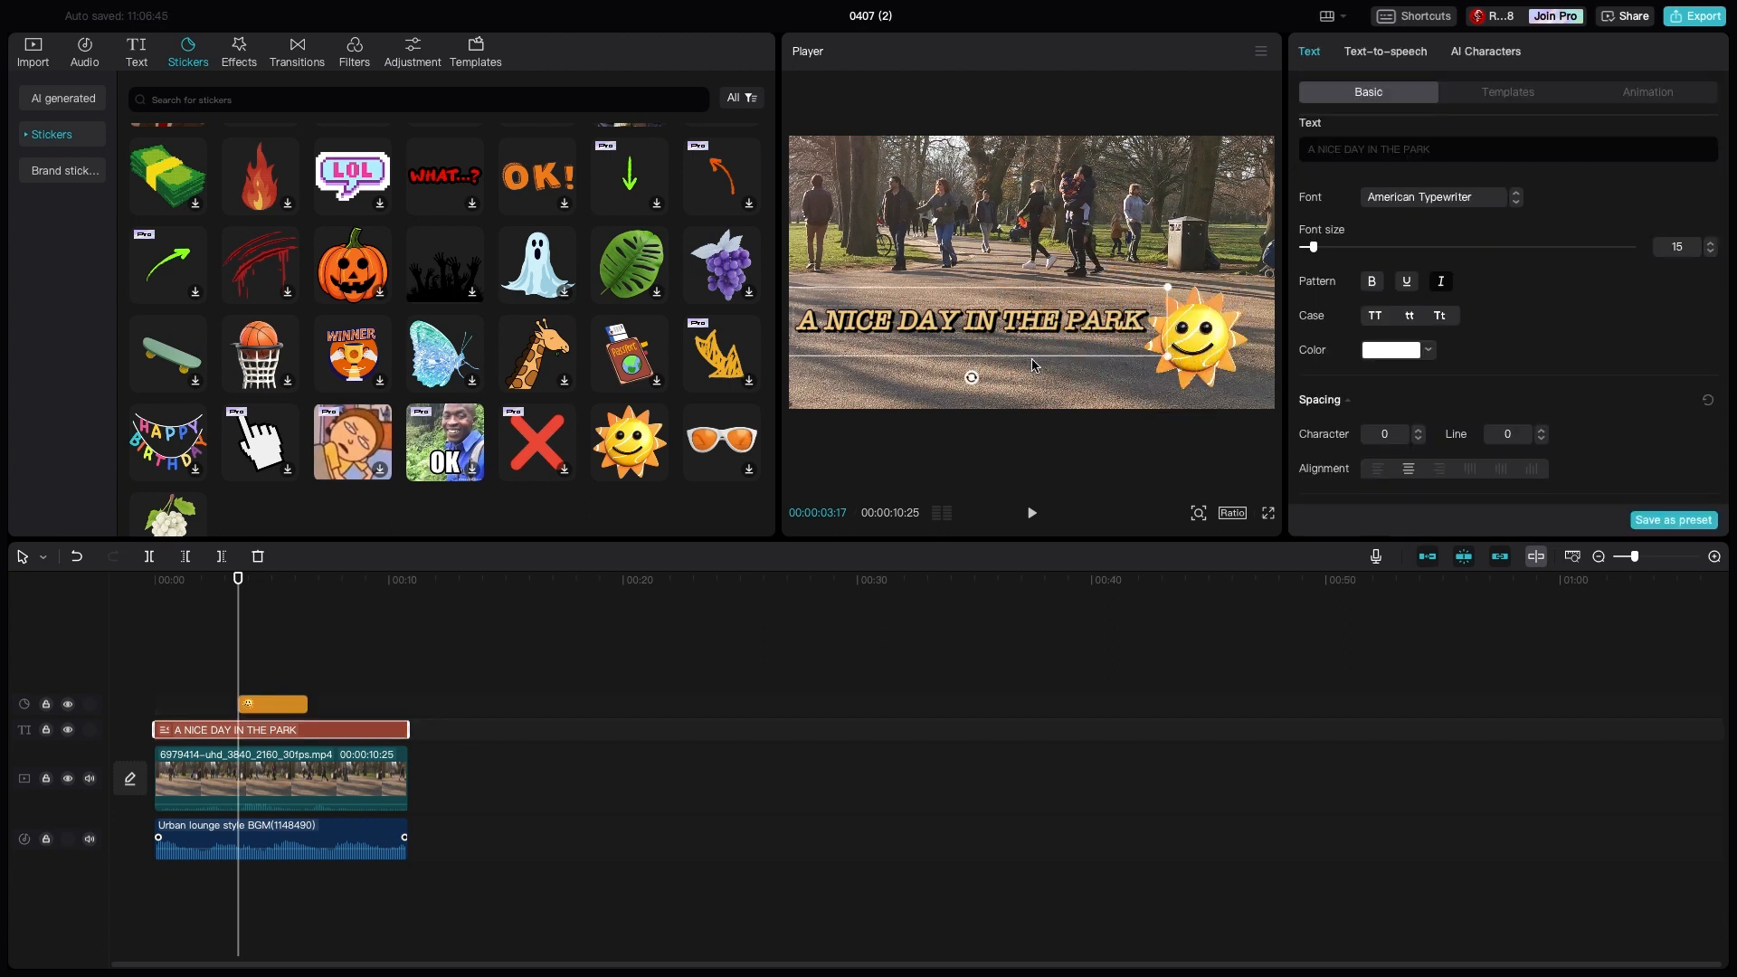
click(1021, 389)
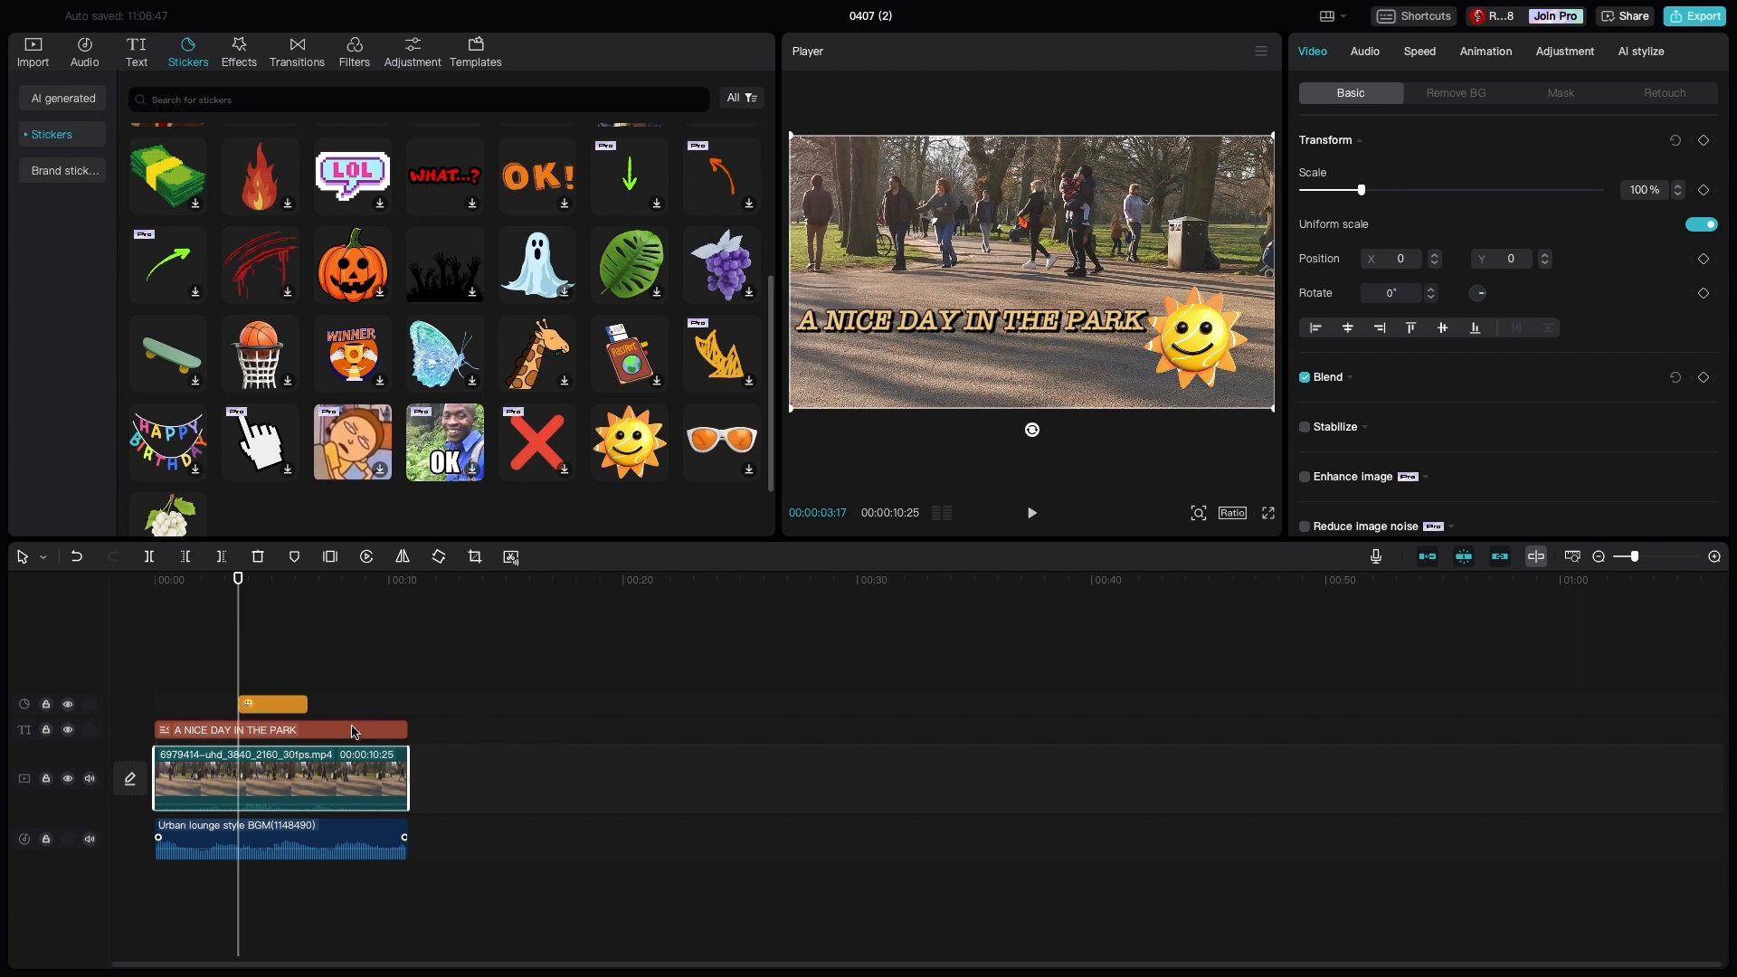
- Extend the sun sticker's clip in both directions to cover the video's full length
click(270, 705)
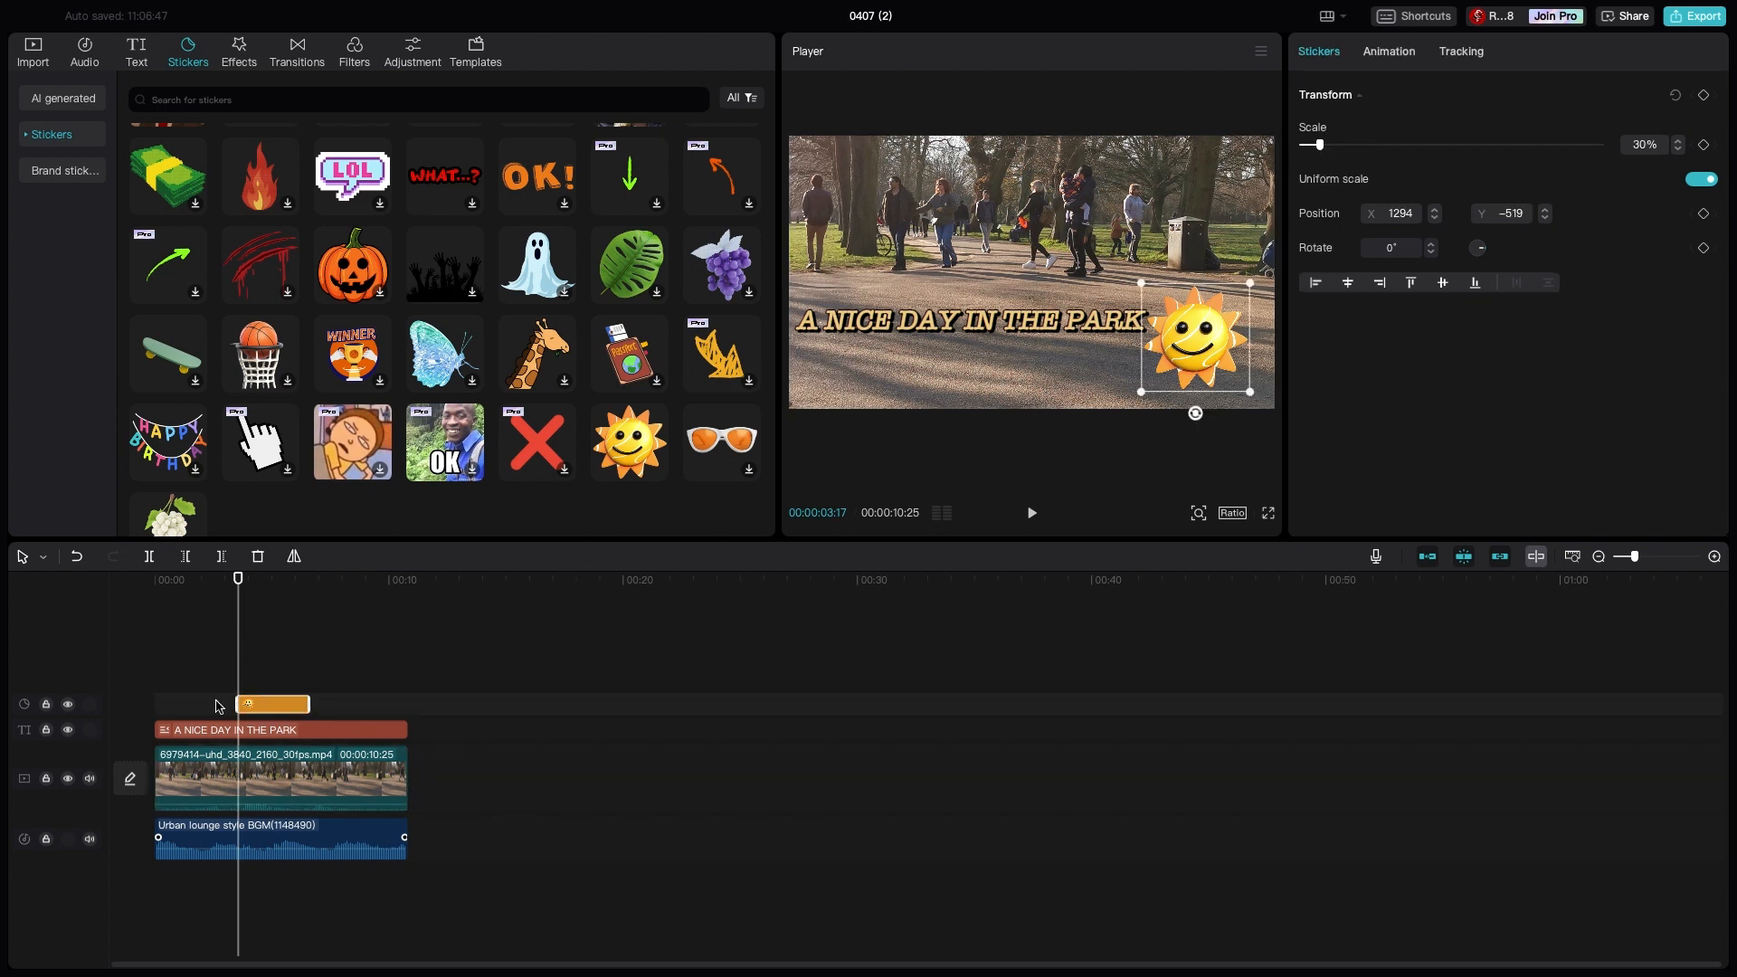
drag(237, 705, 158, 709)
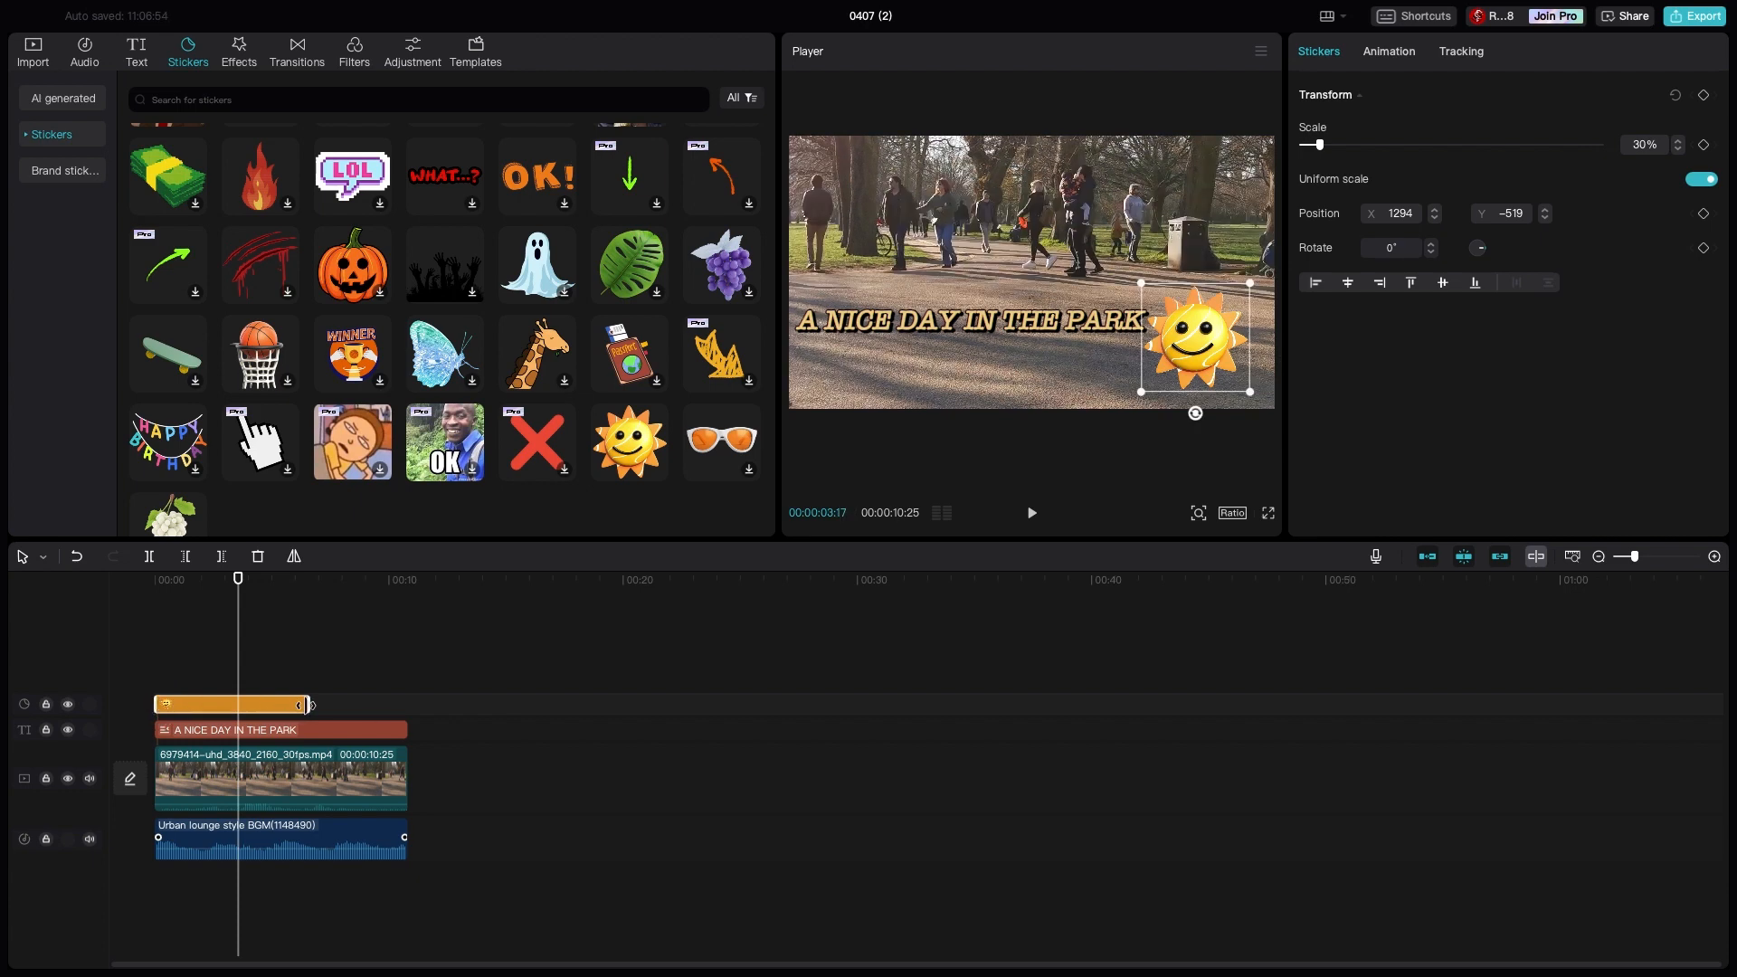
drag(309, 705, 412, 728)
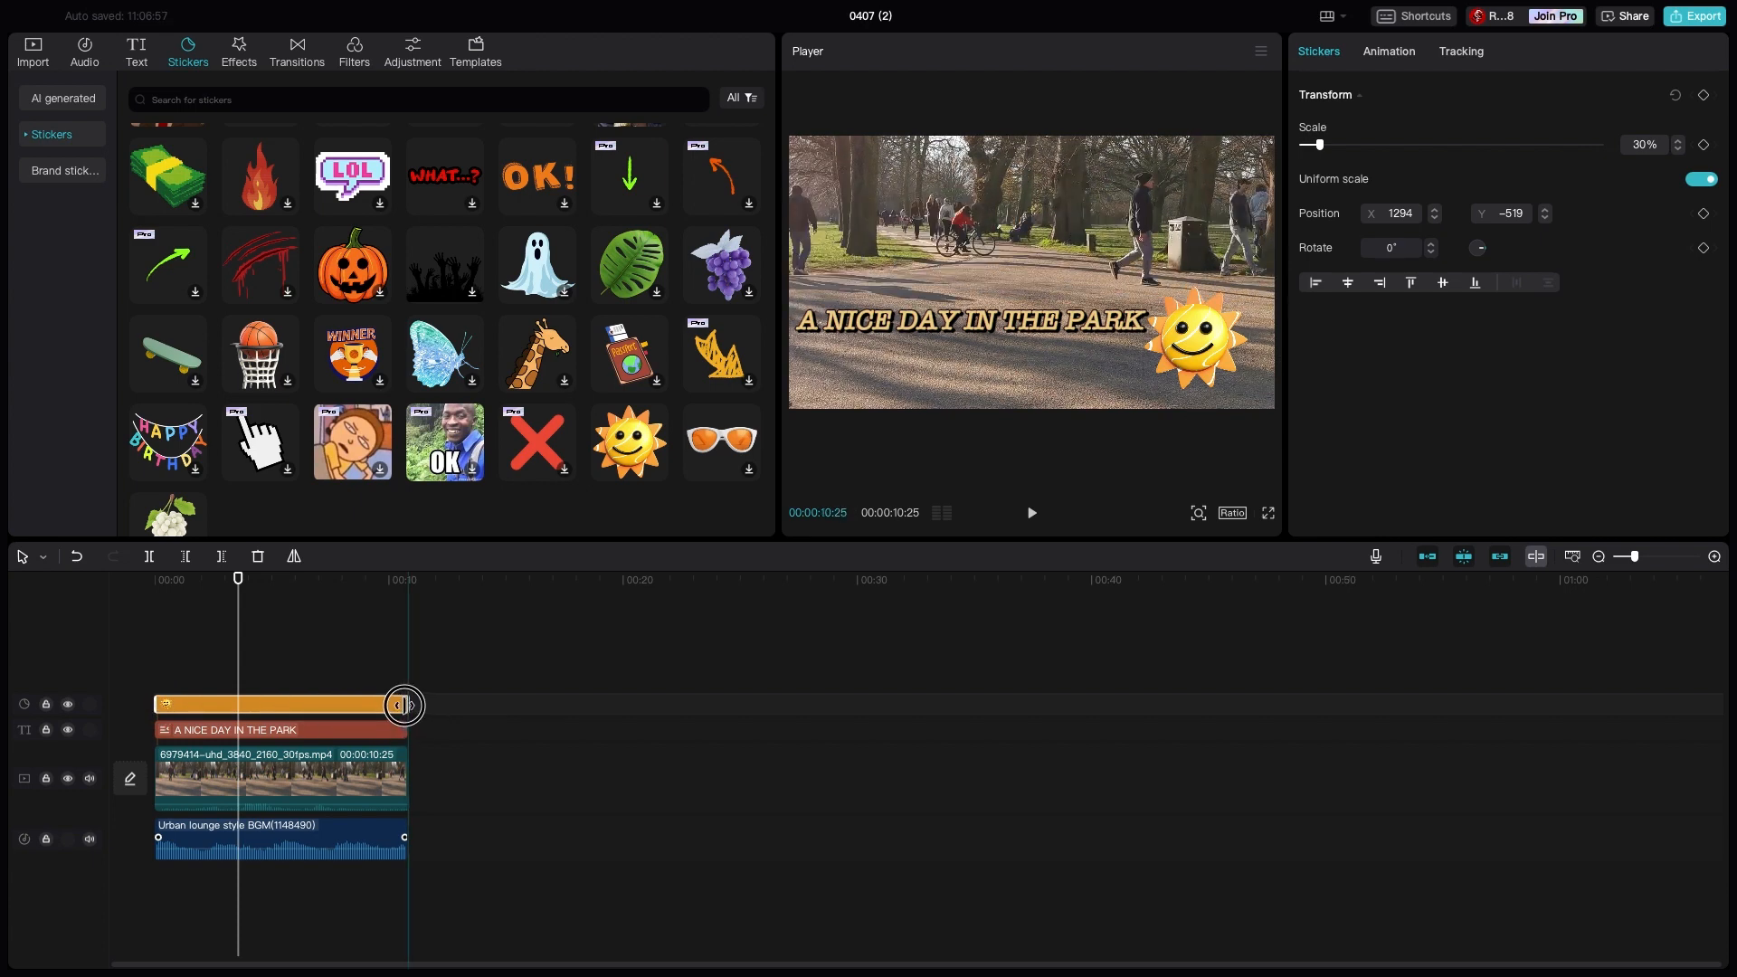
click(446, 735)
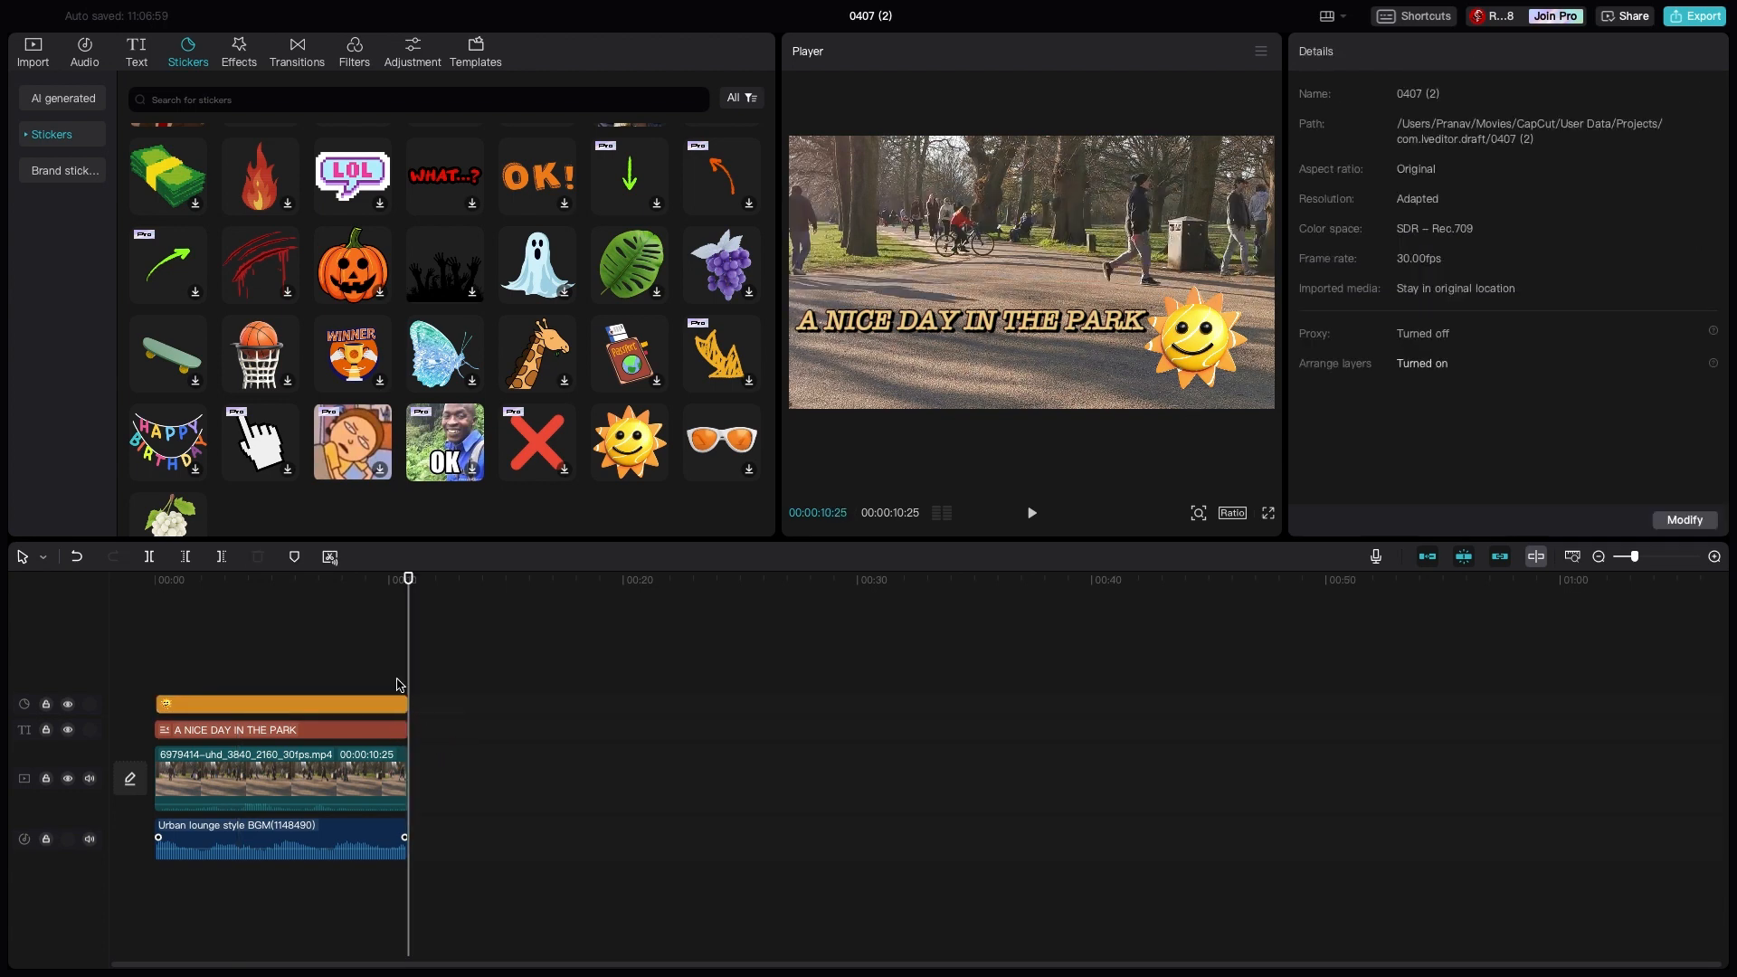
- Add the trending video effect Rebound Swing to the timeline
click(237, 51)
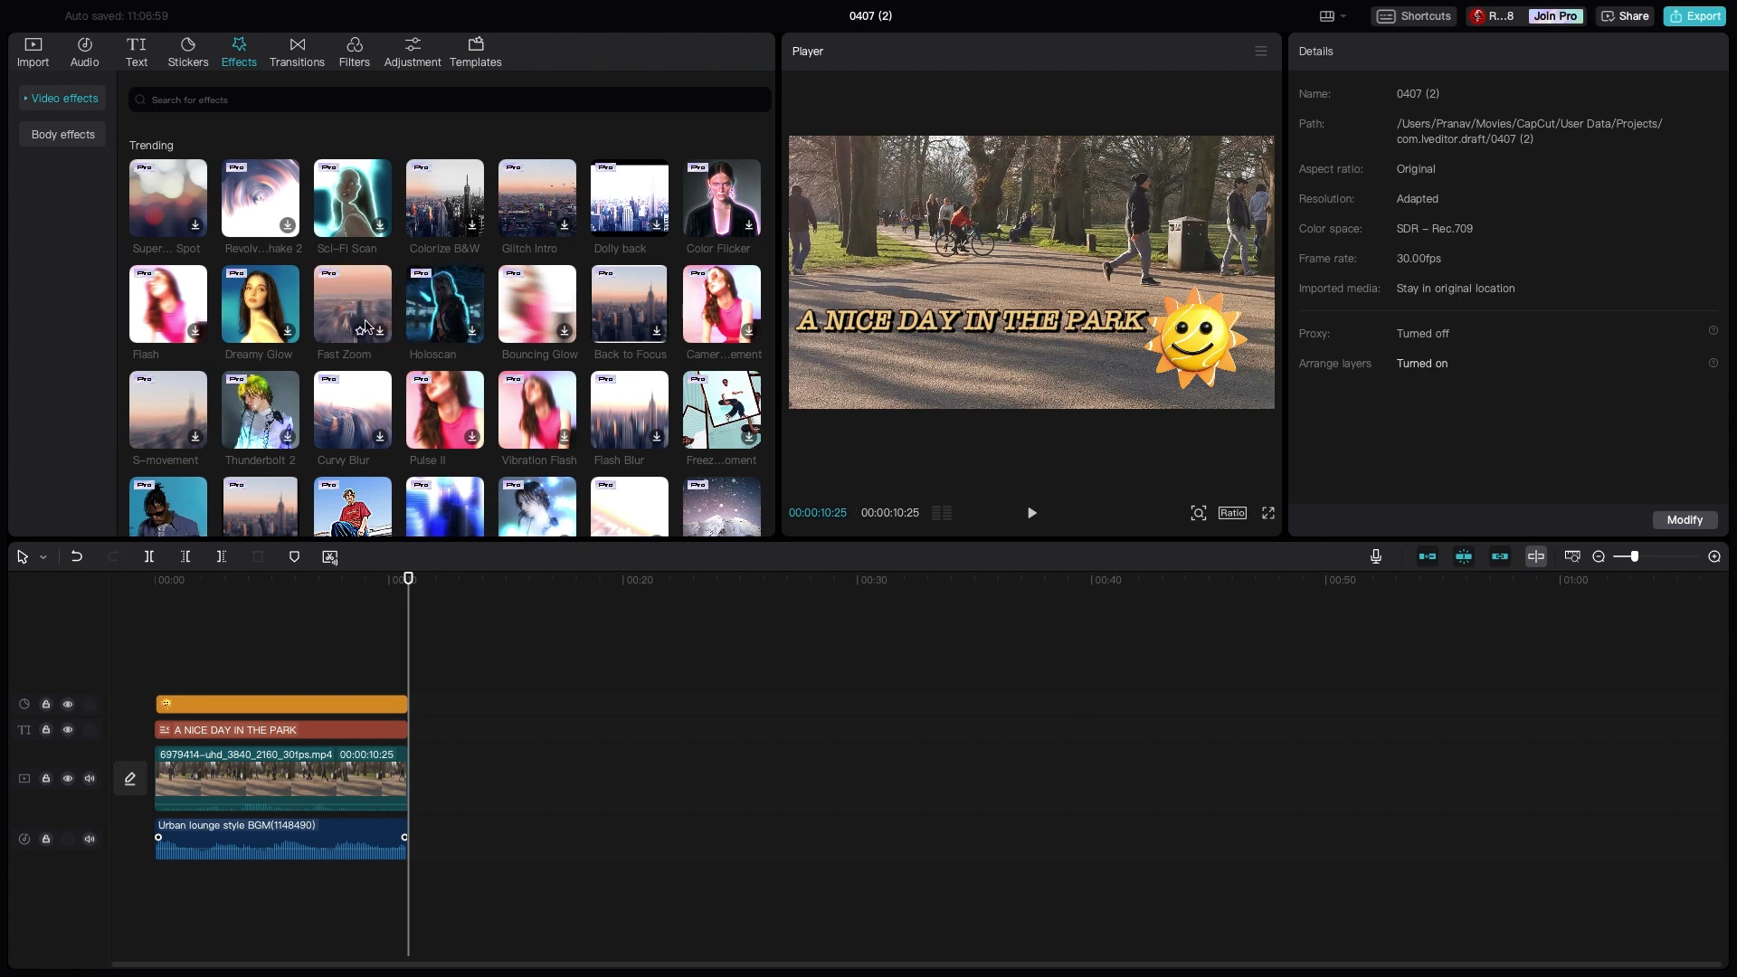
scroll(389, 525, down, 1)
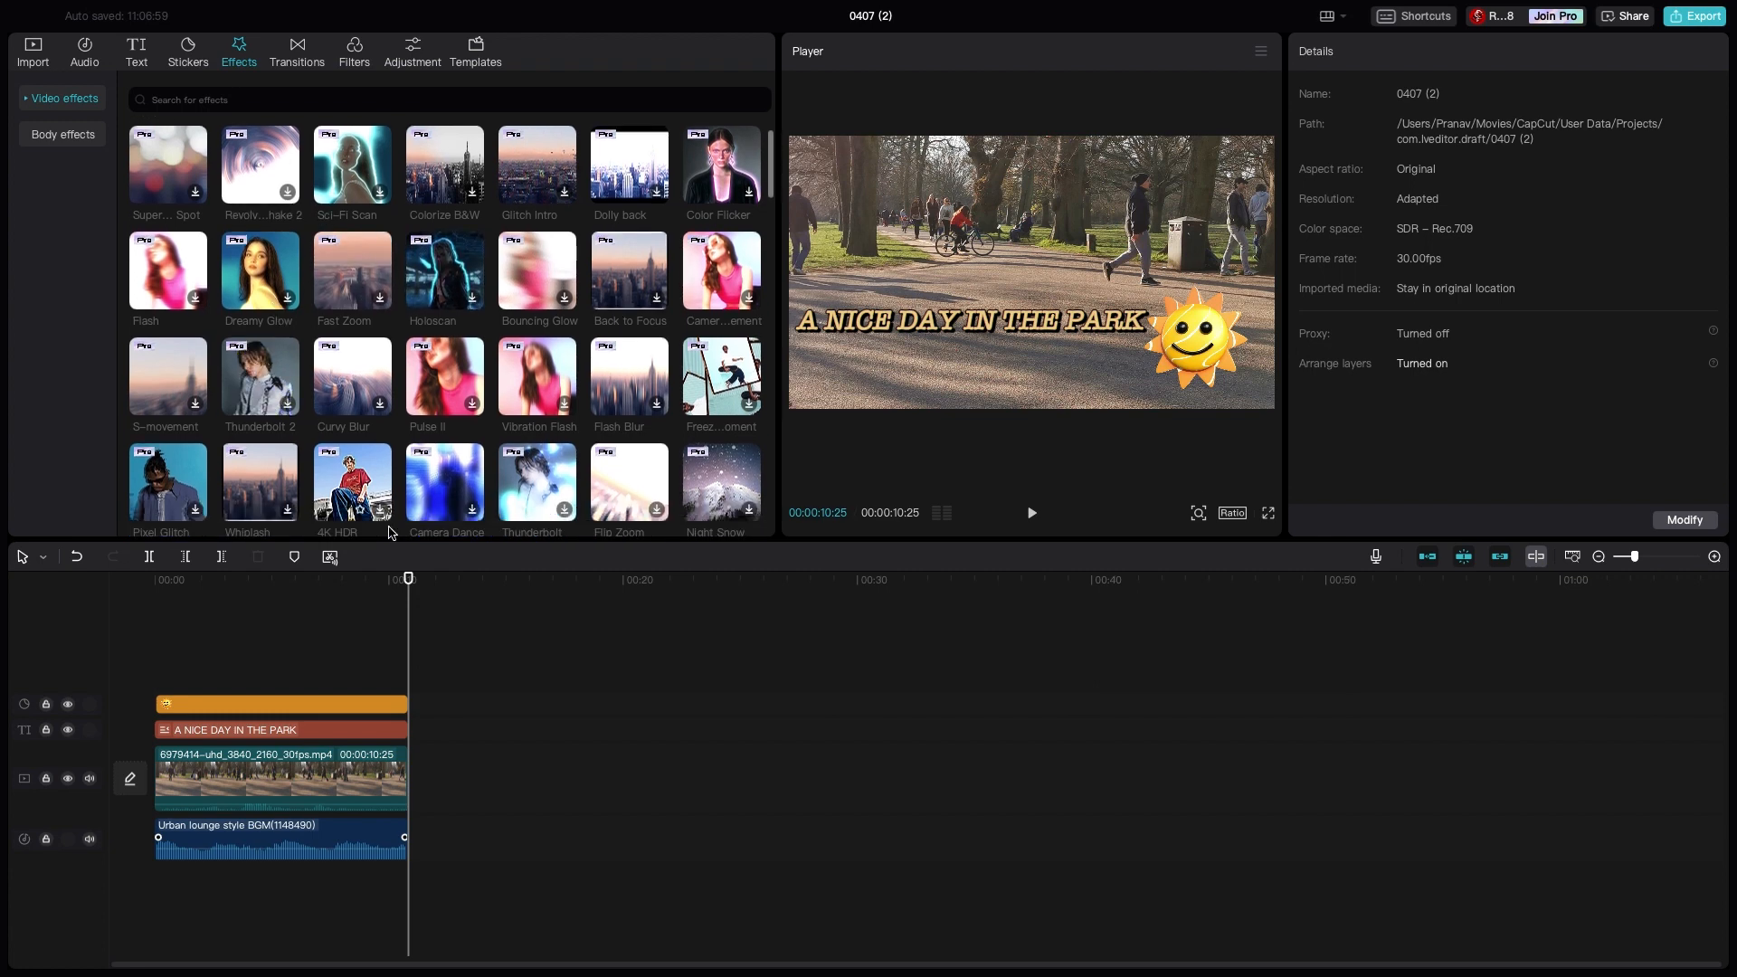
click(380, 771)
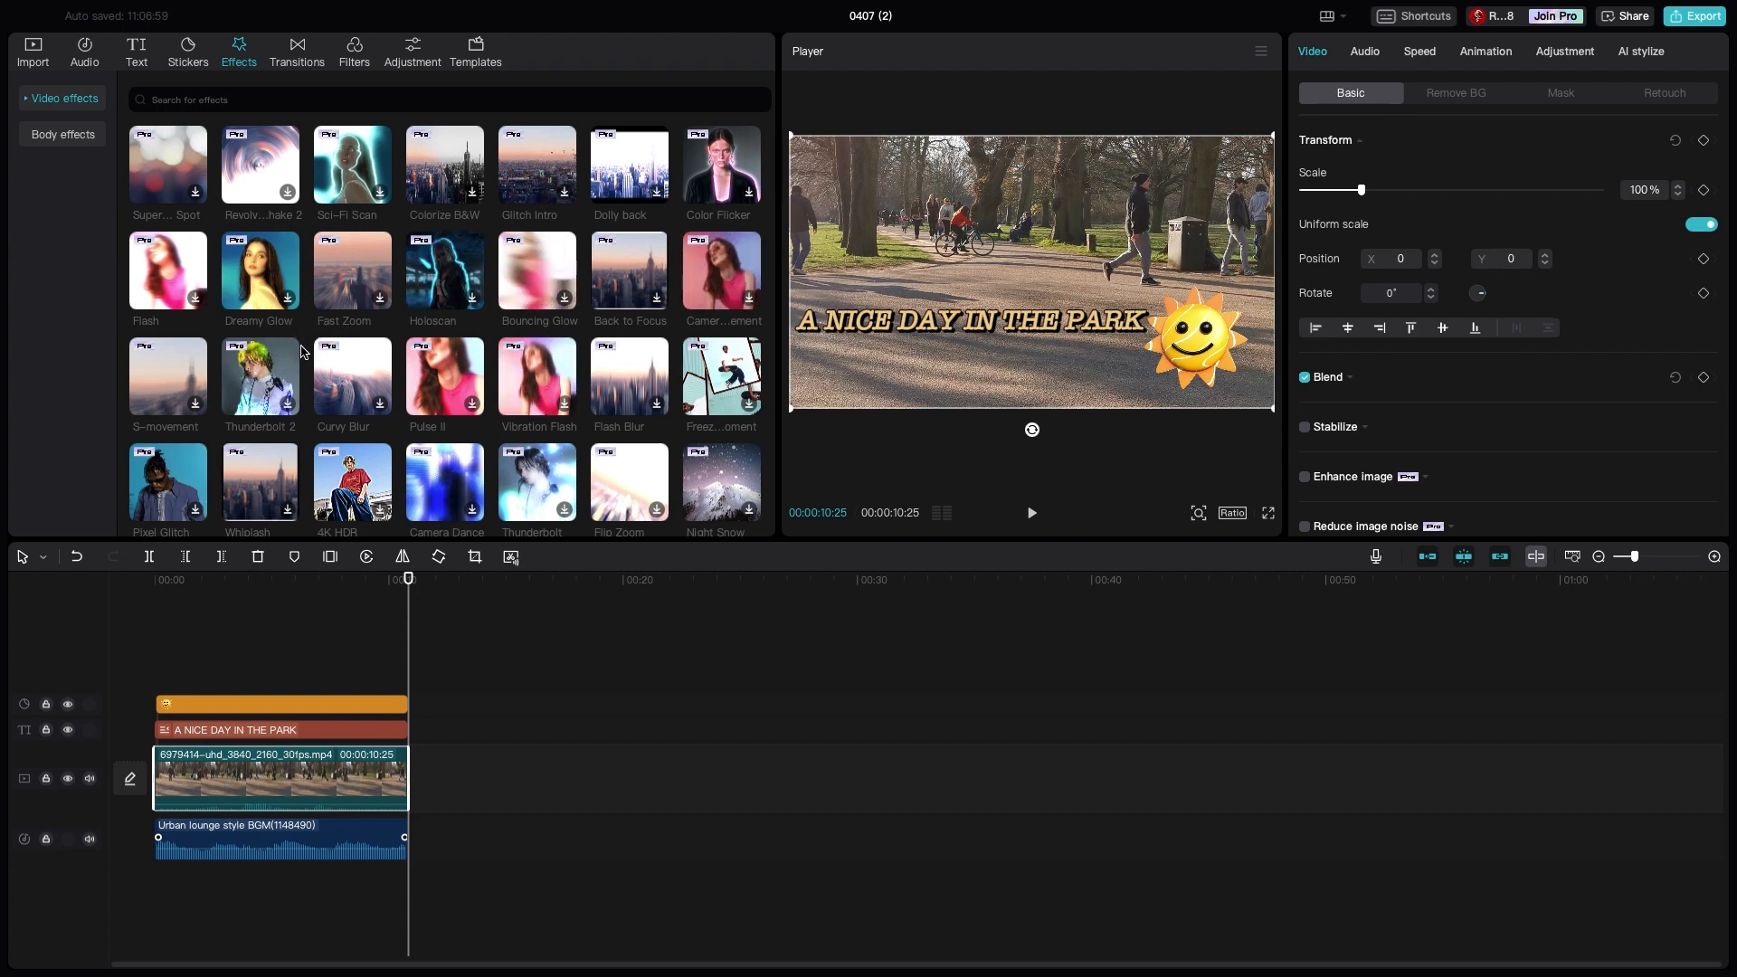
scroll(289, 389, down, 5)
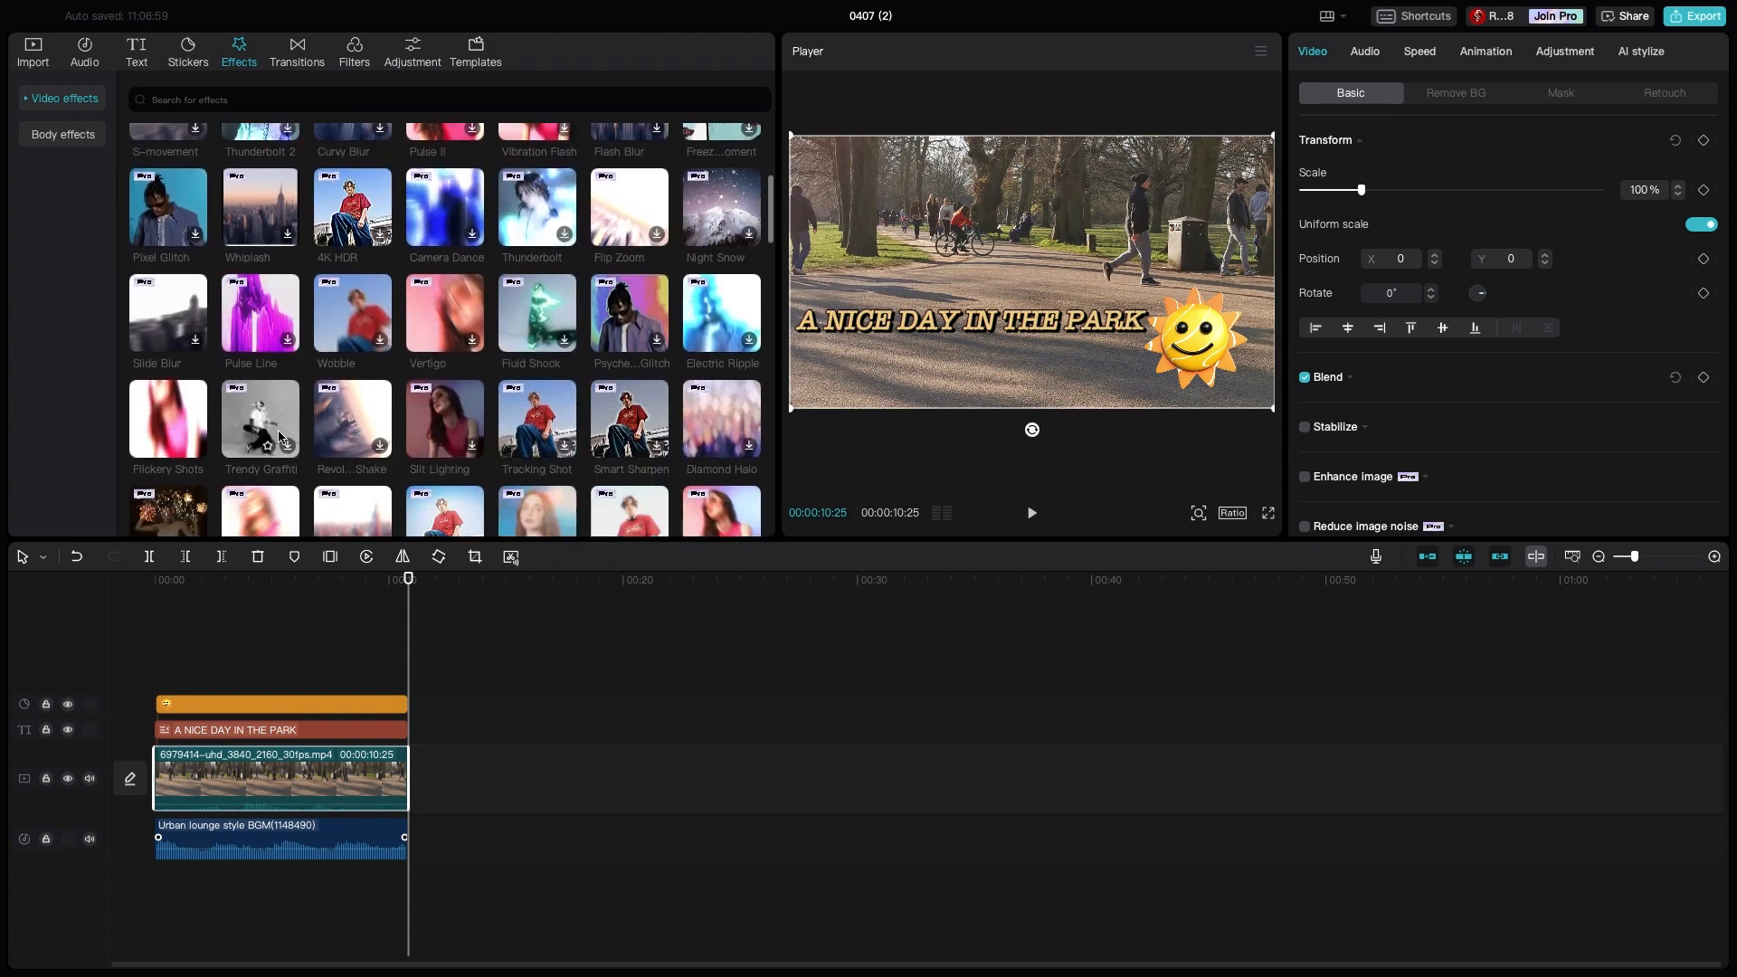
scroll(326, 379, down, 10)
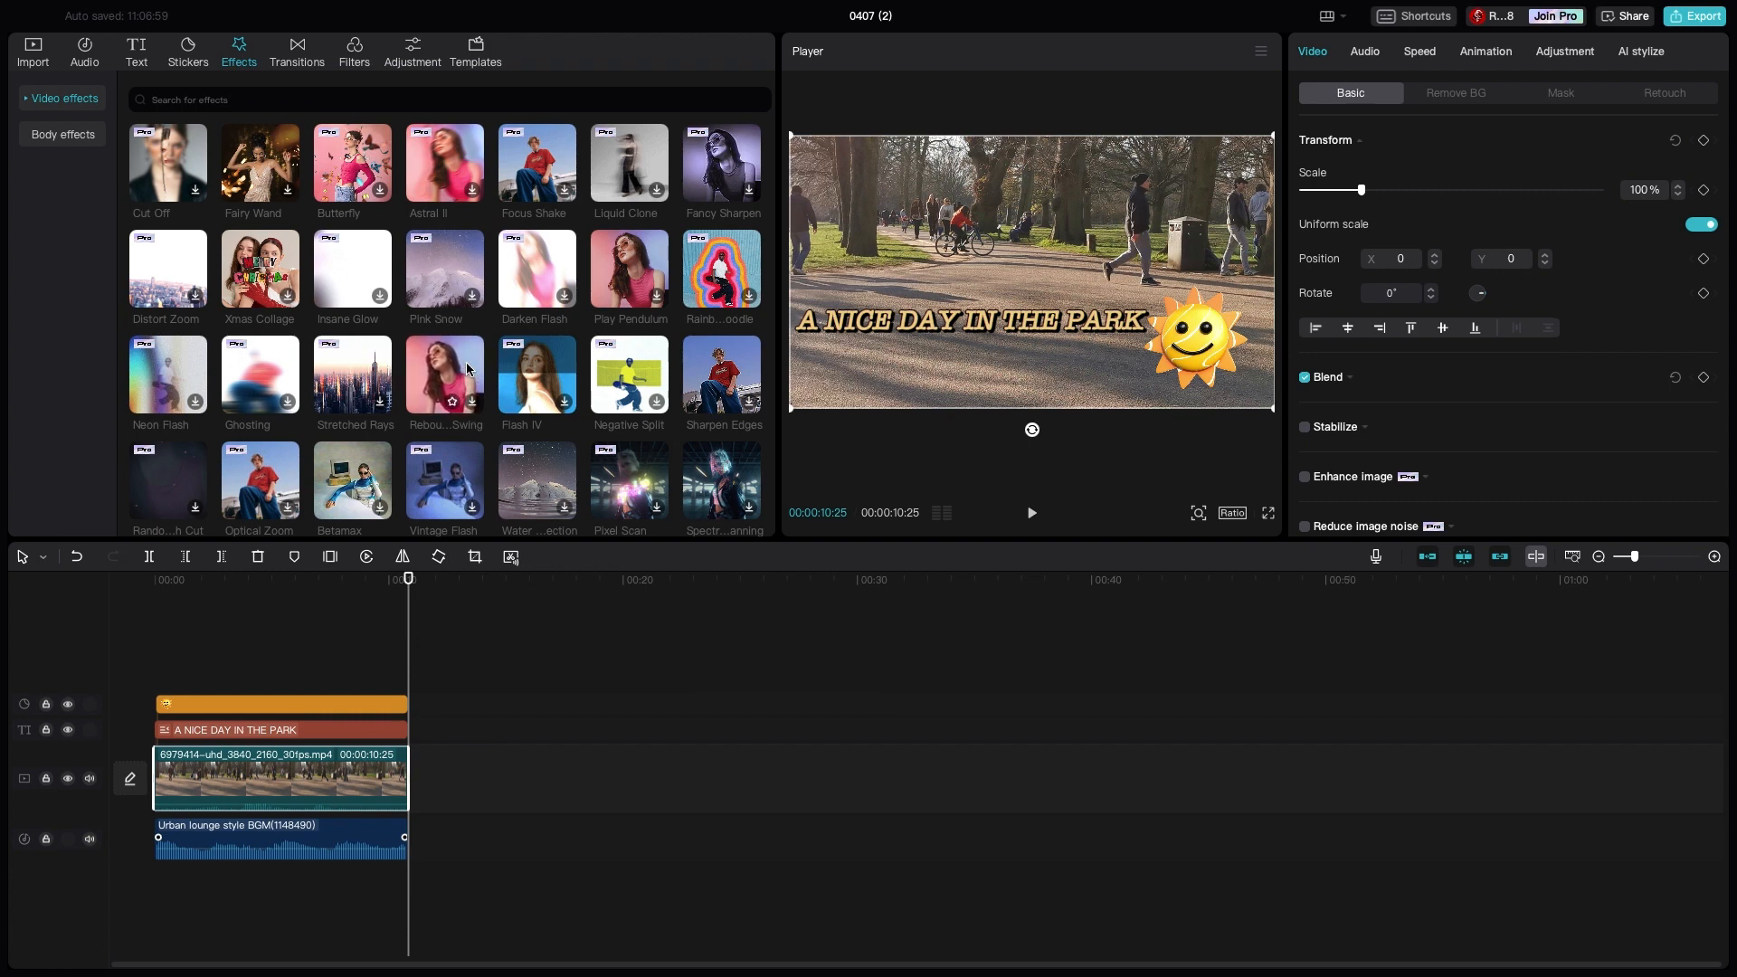
click(439, 362)
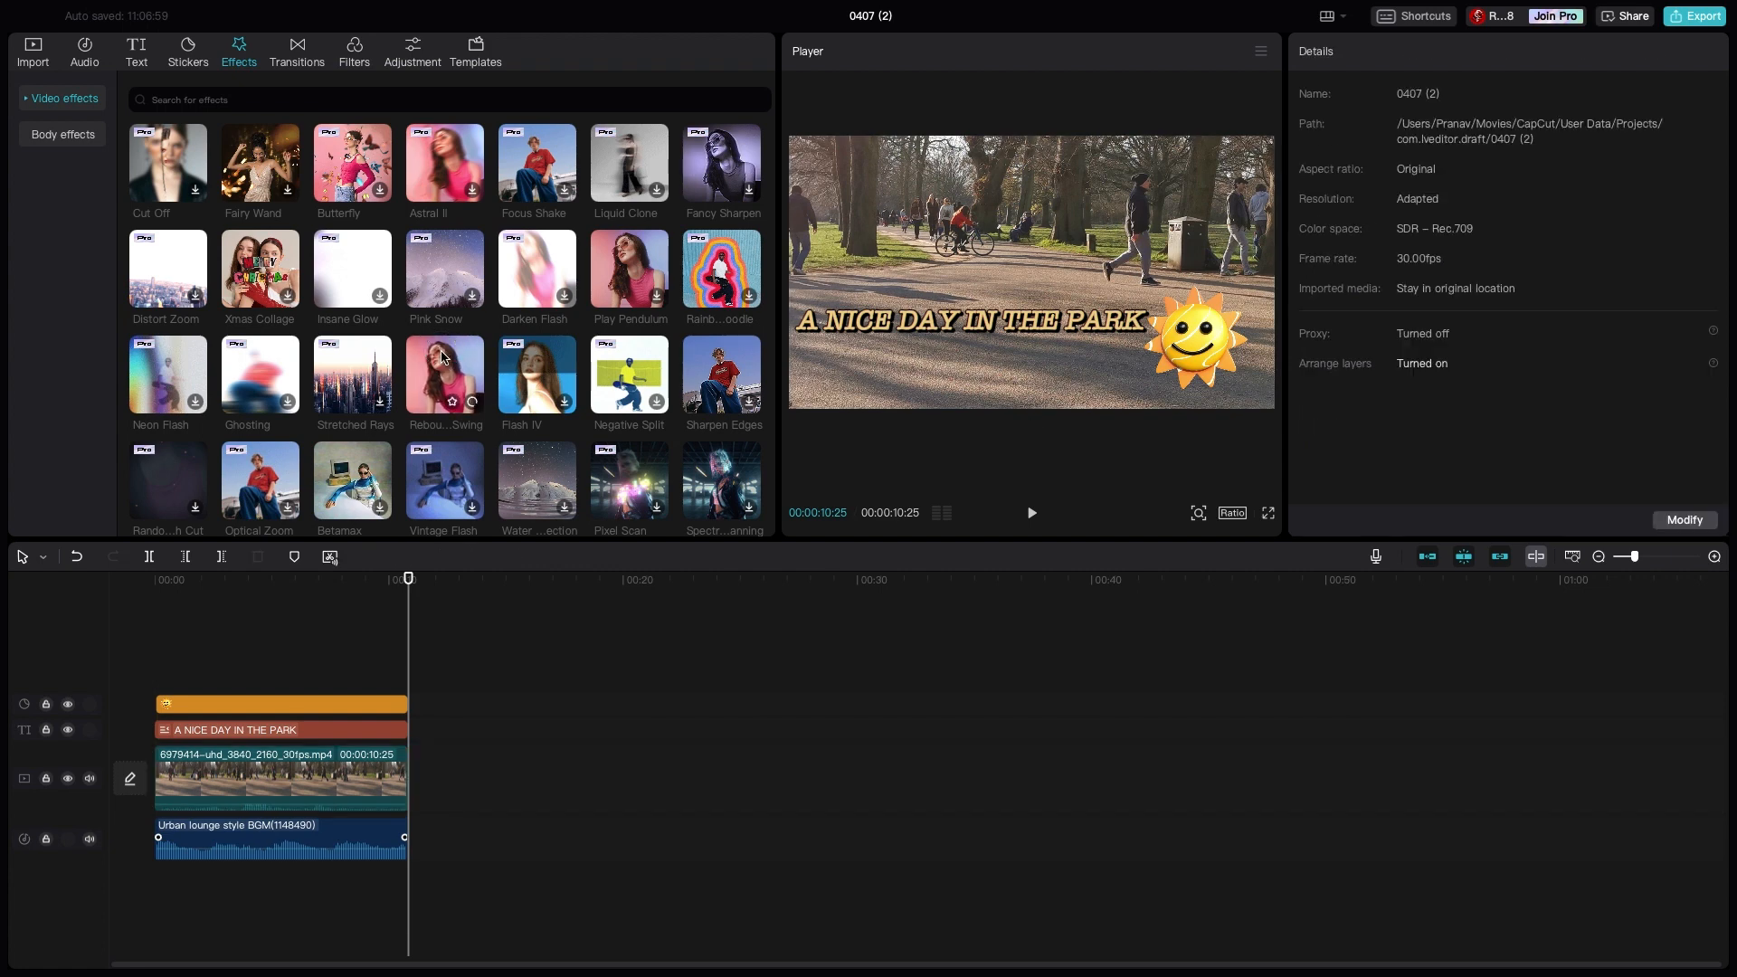
click(472, 402)
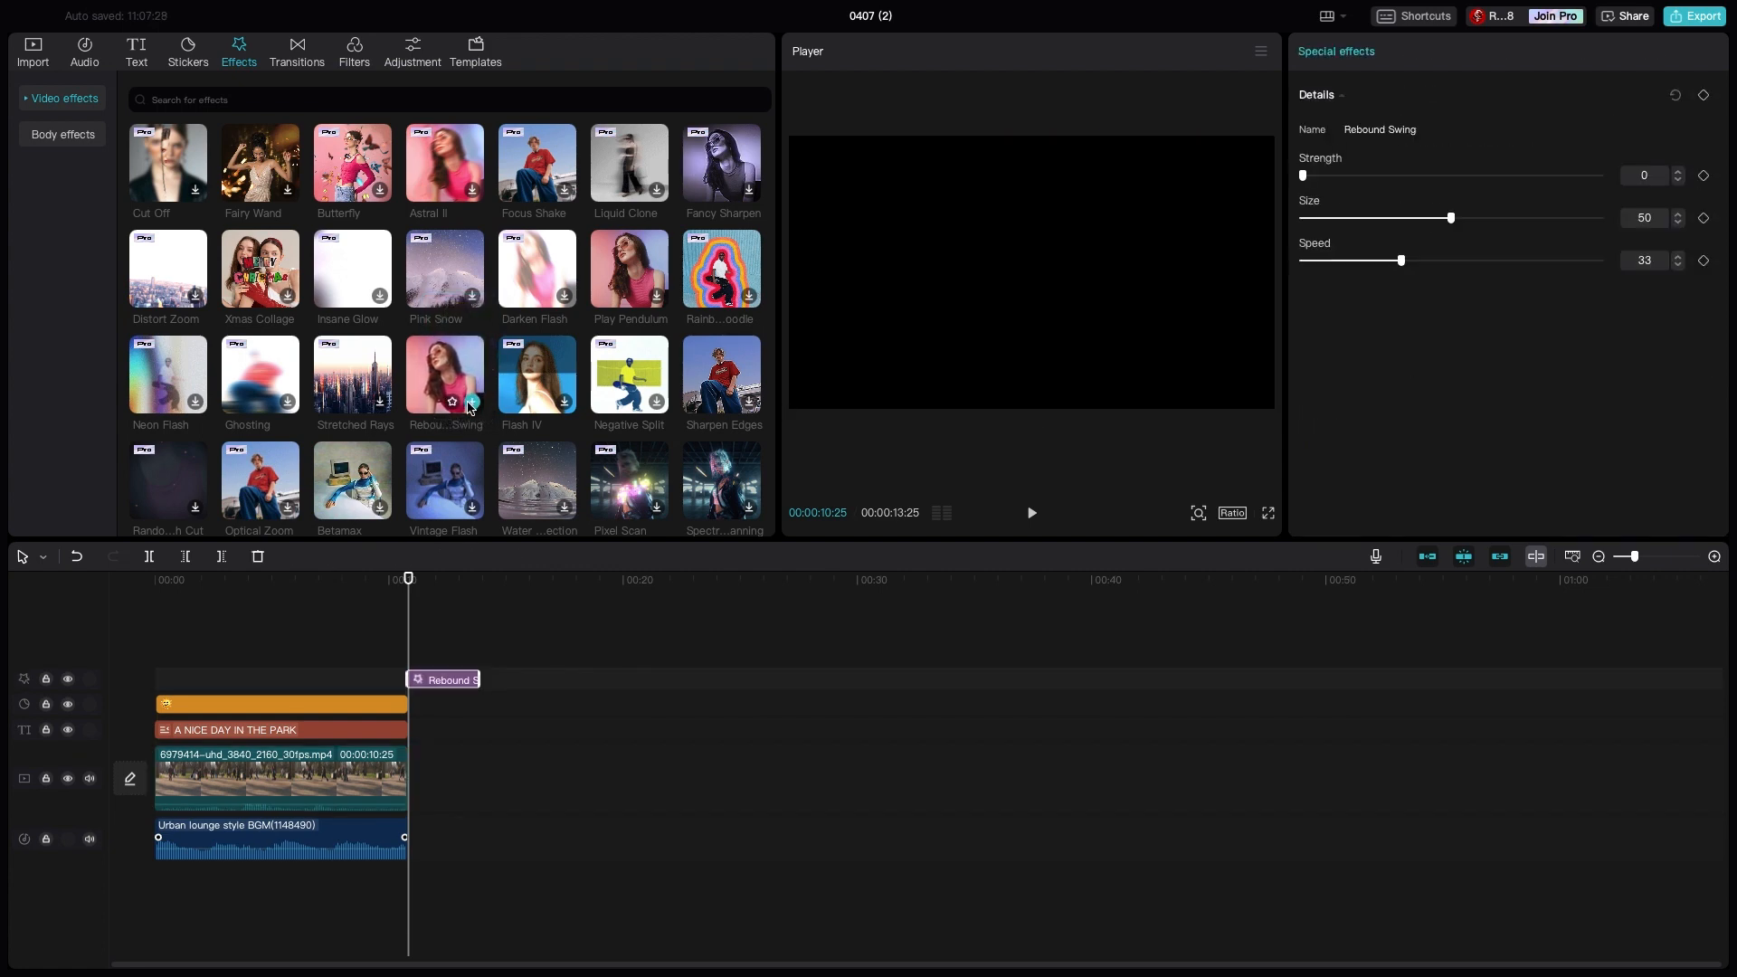
- Fit the Rebound Swing effect to the video's full length and play the edit from the start
drag(448, 680, 398, 699)
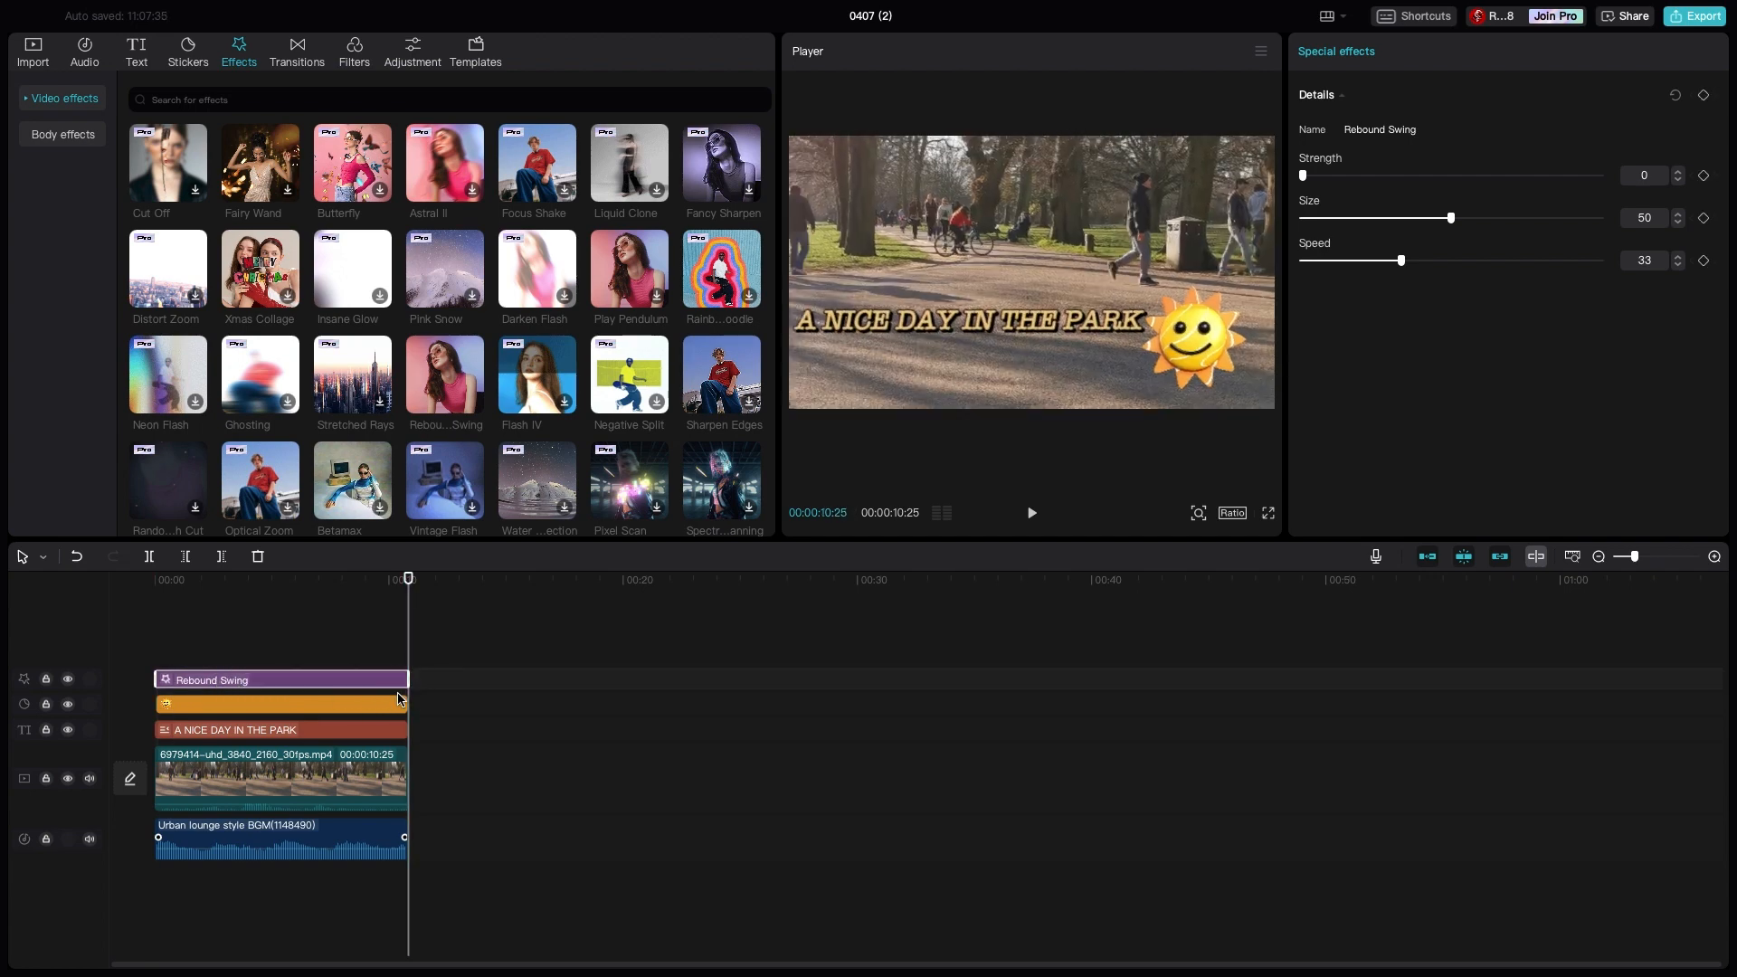
click(484, 843)
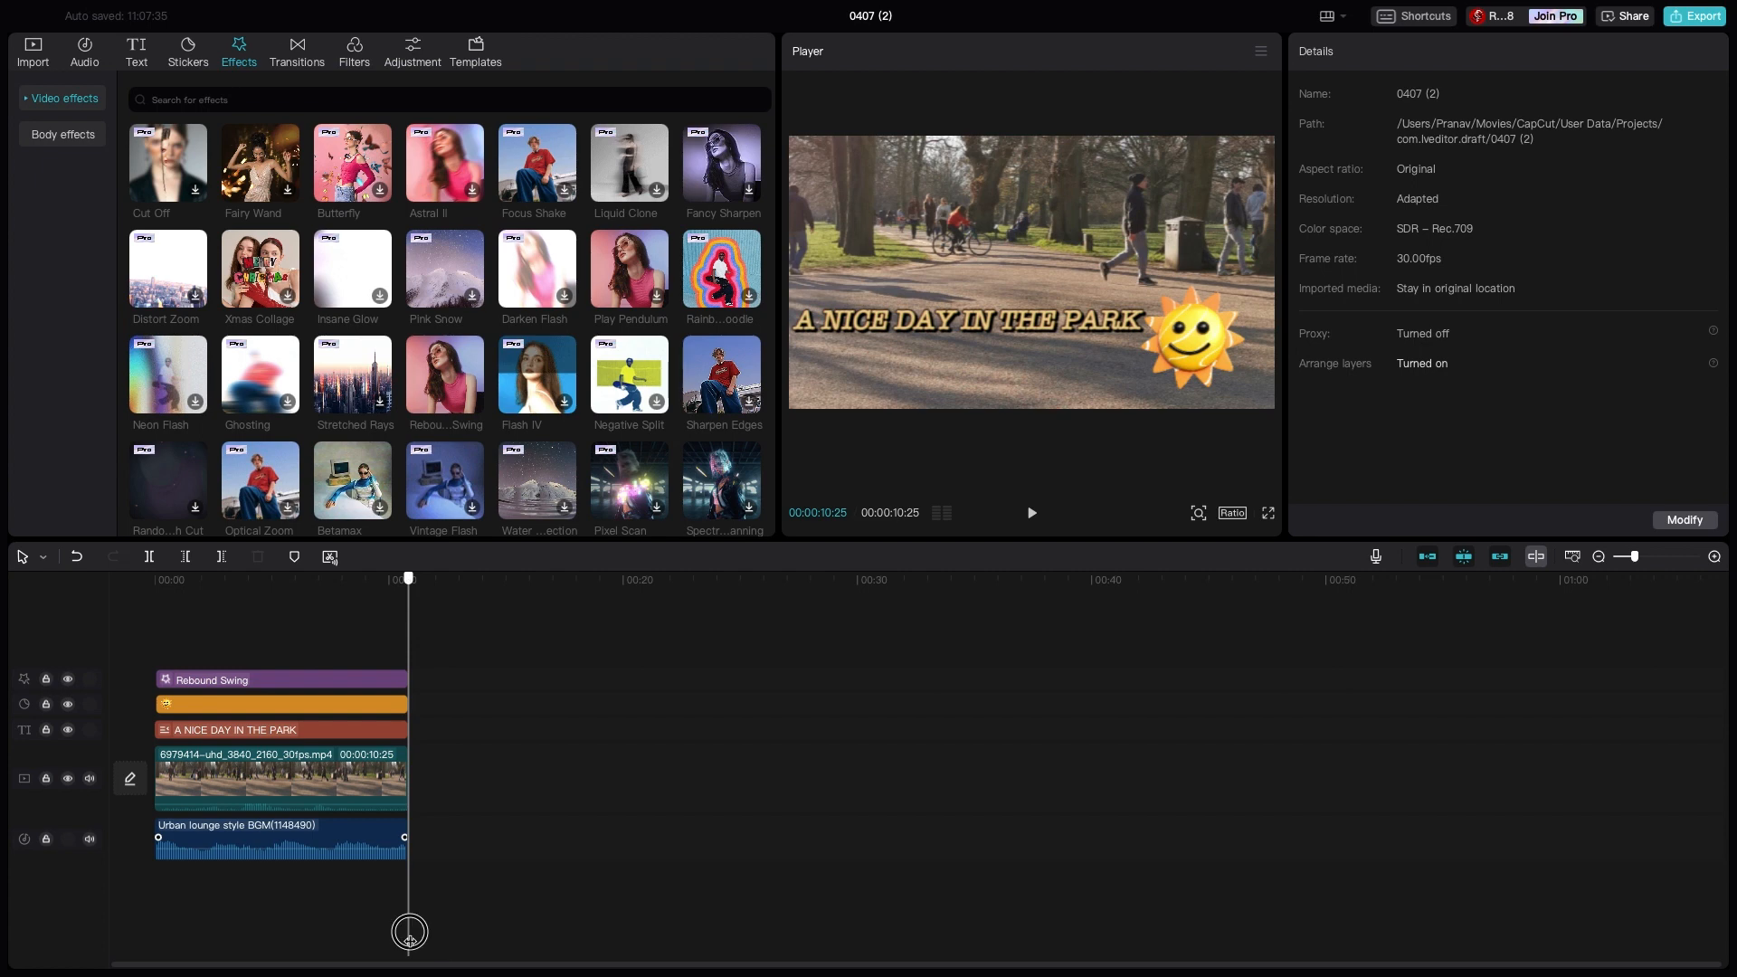
drag(407, 930, 147, 952)
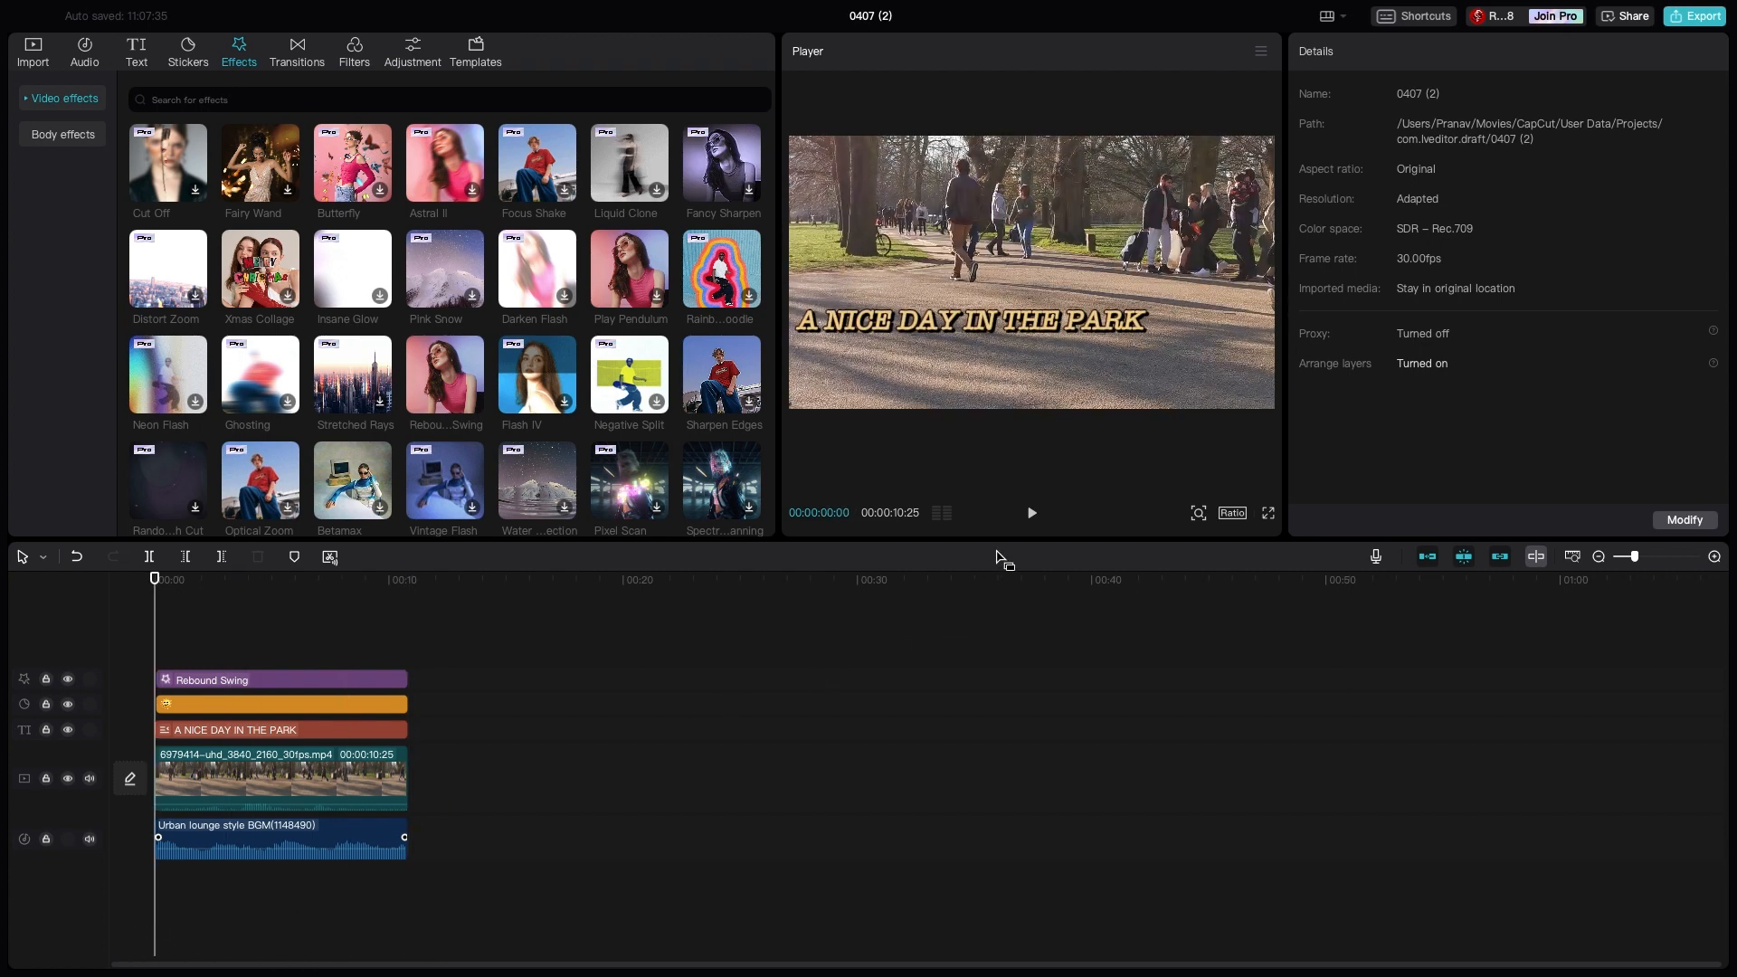
click(1035, 516)
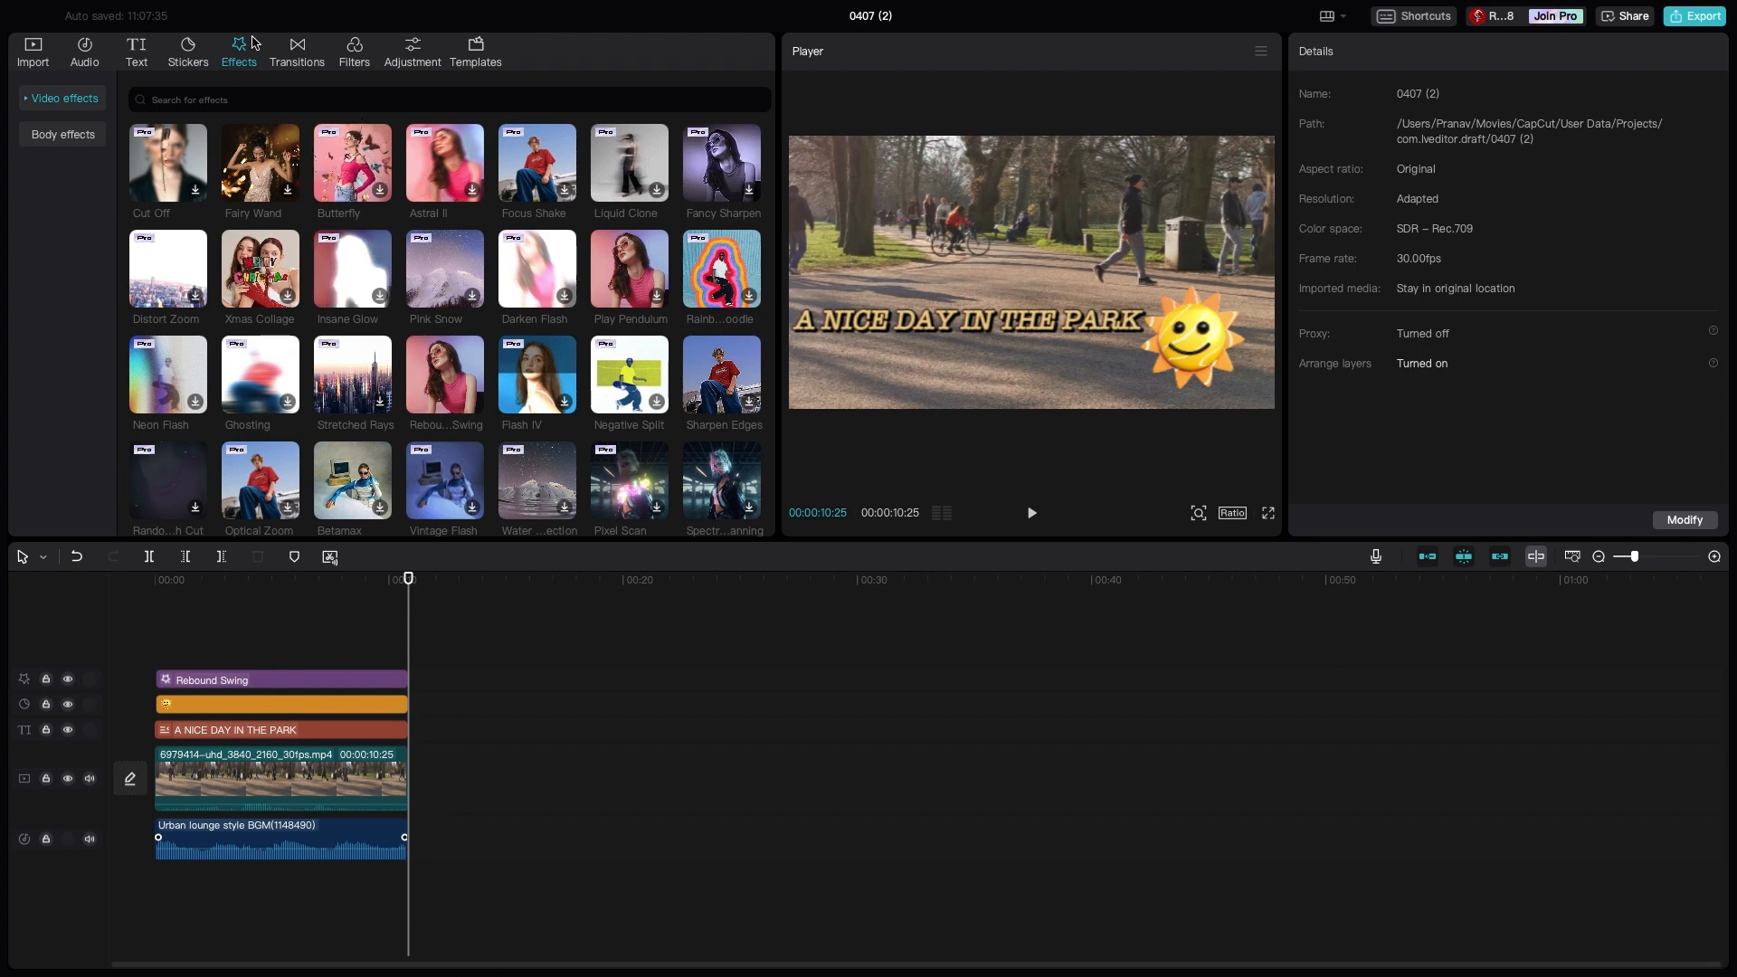
- Extend the end of the park video clip to about 20 seconds
click(84, 58)
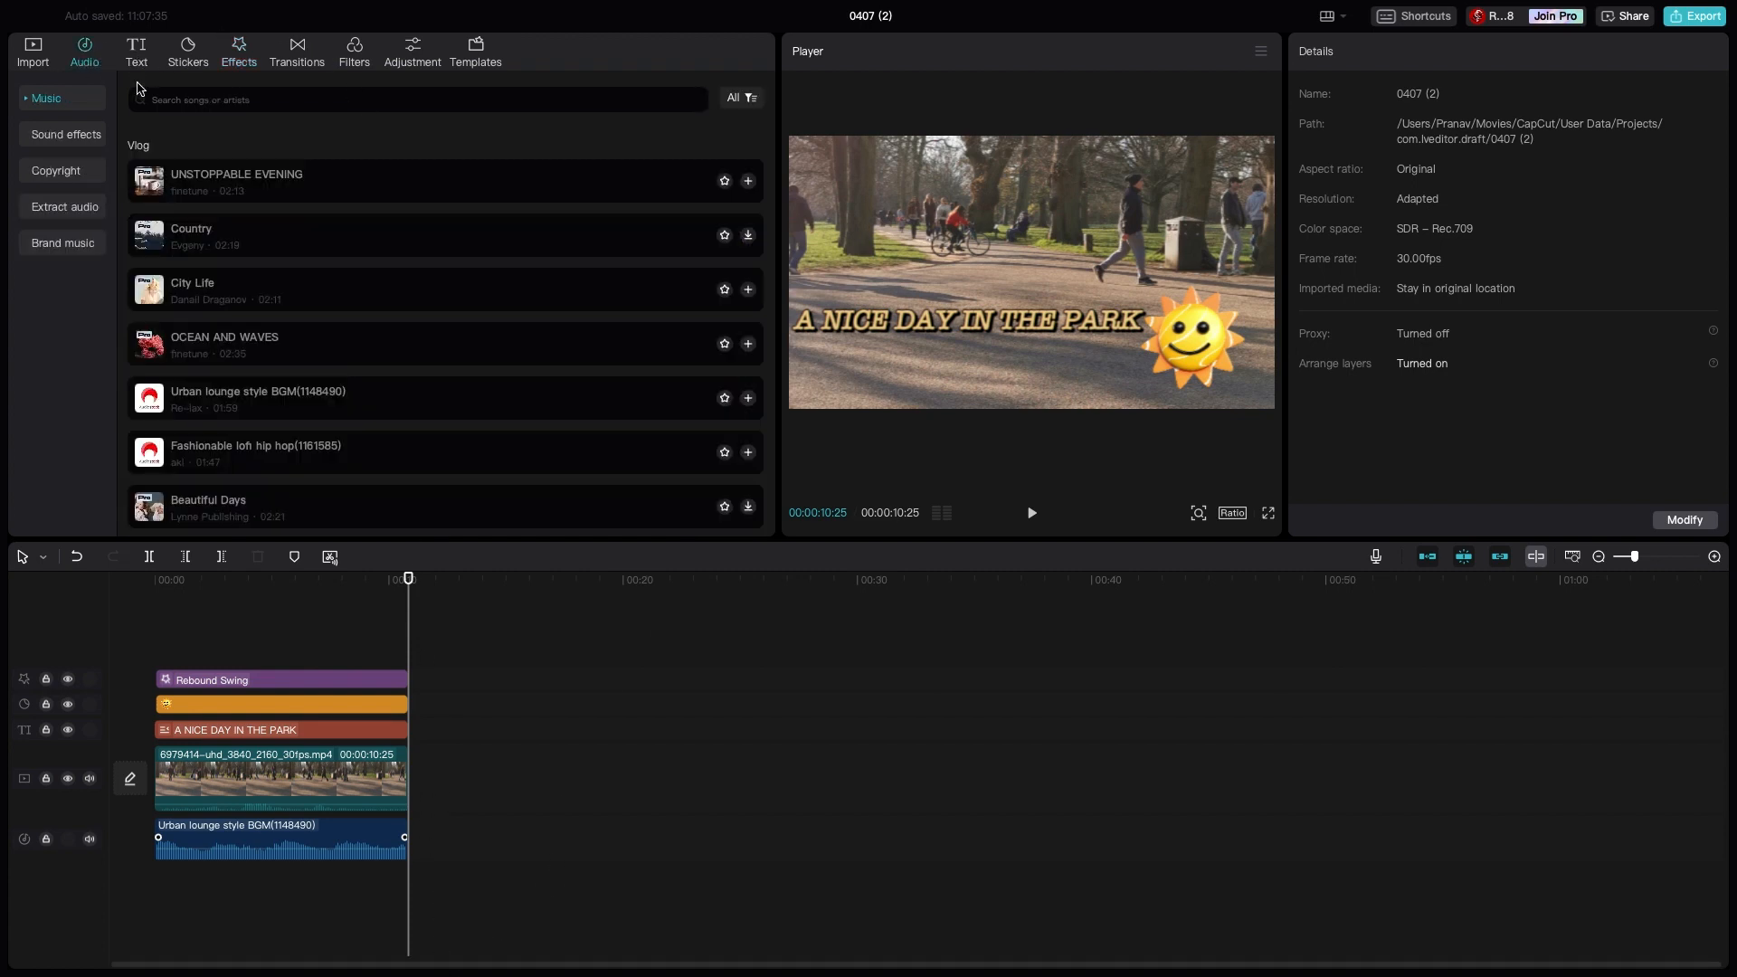
click(355, 783)
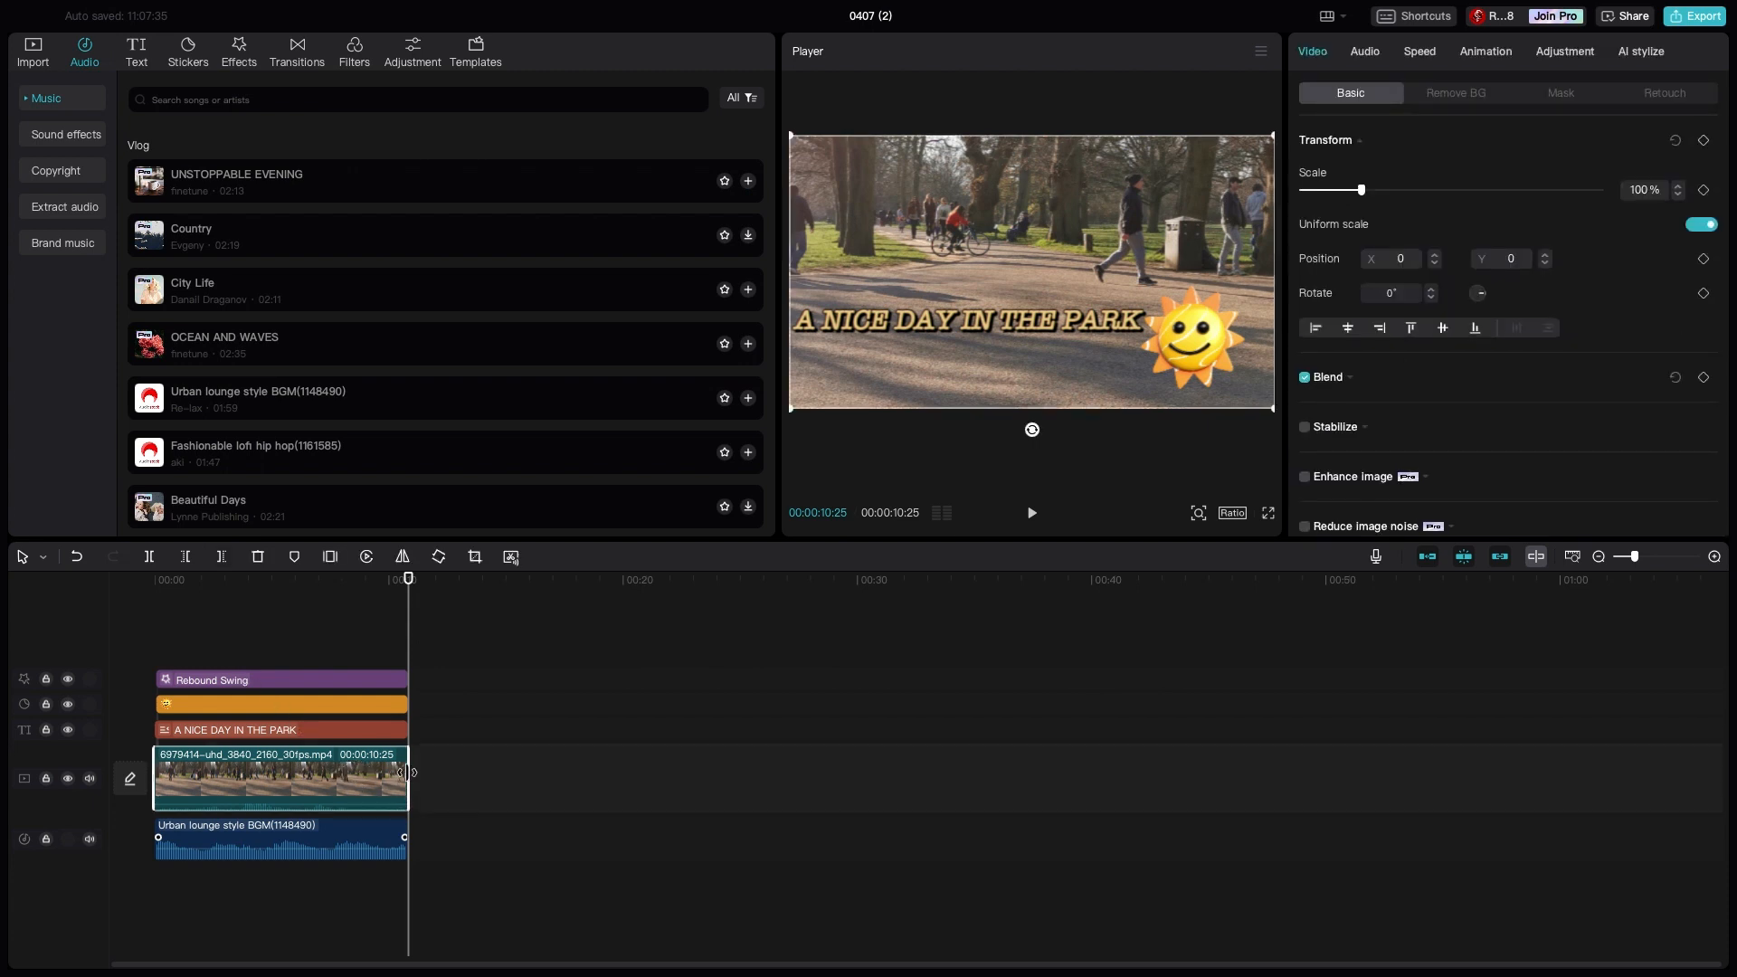
mouse_move(407, 773)
mouse_down()
mouse_move(432, 766)
mouse_move(404, 766)
mouse_up()
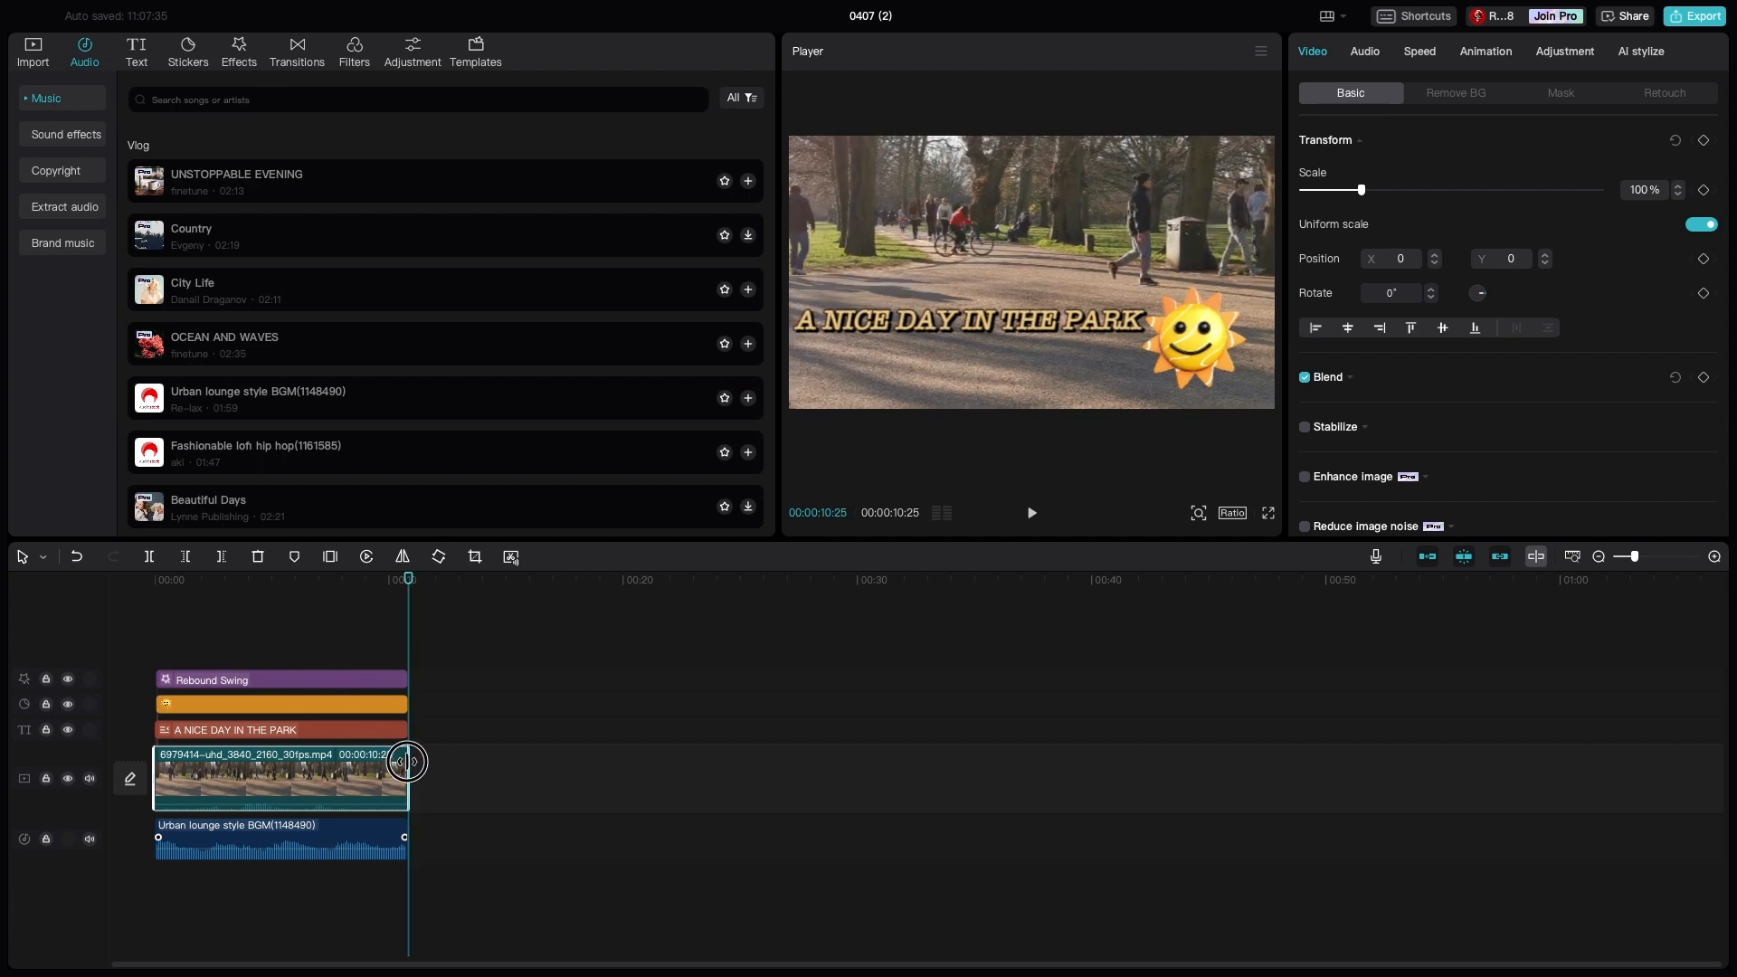
drag(407, 761, 624, 772)
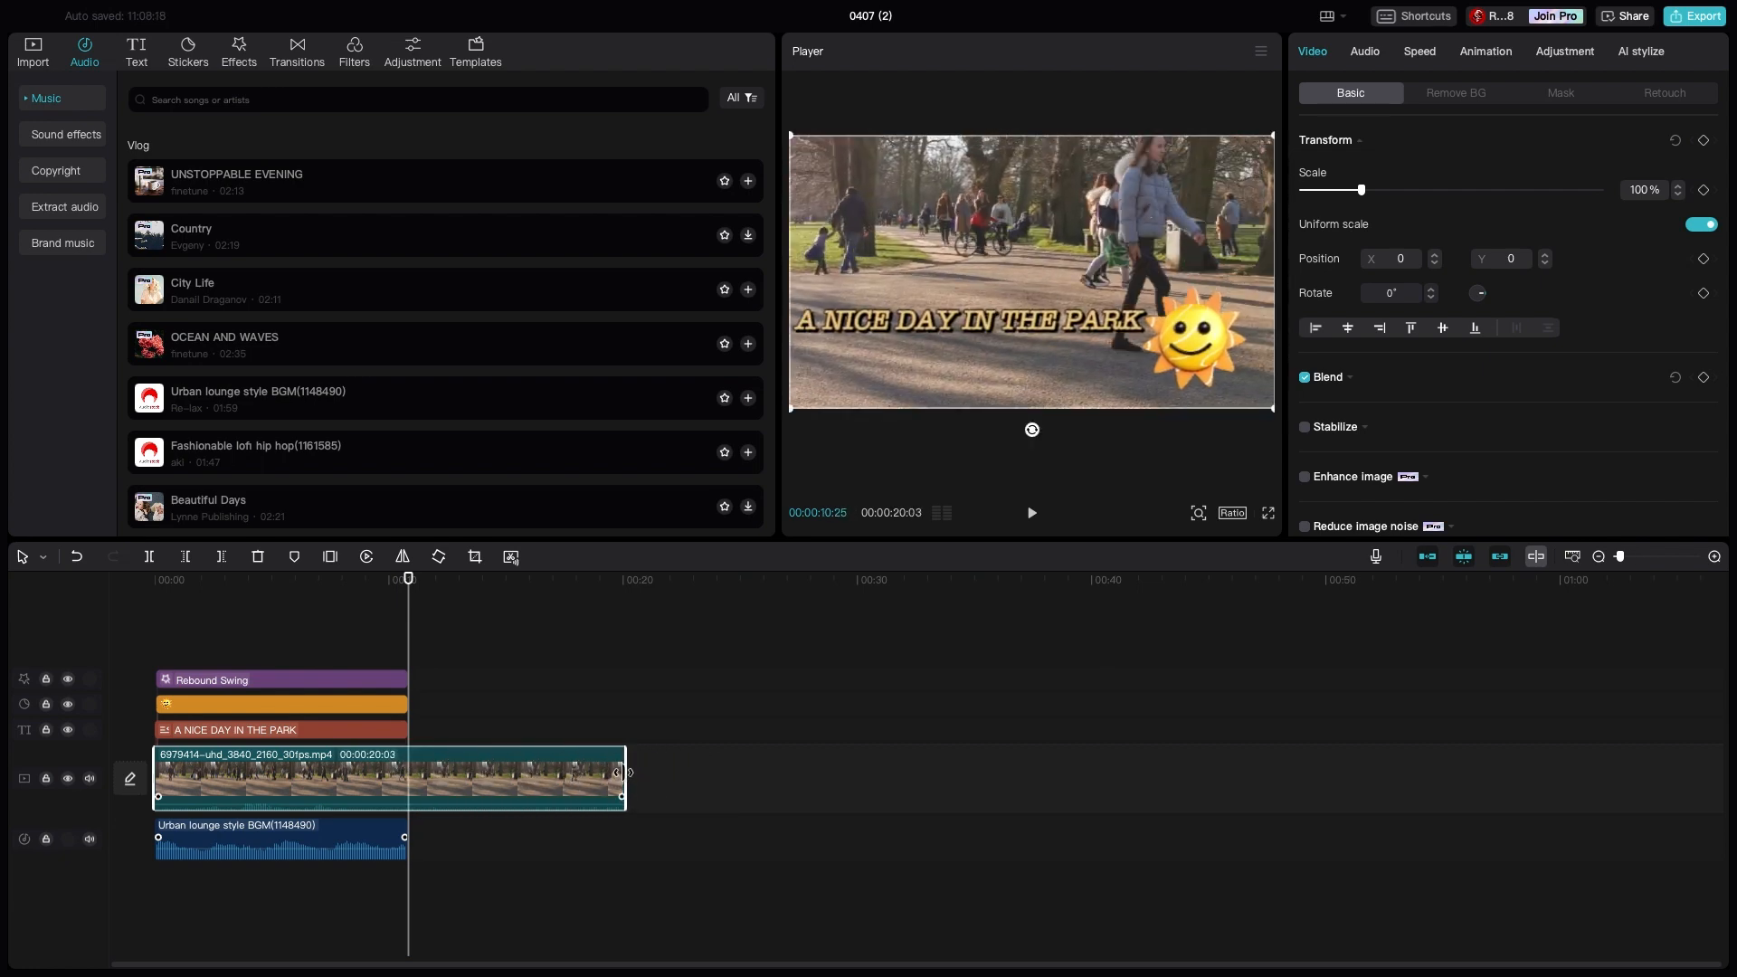
click(624, 718)
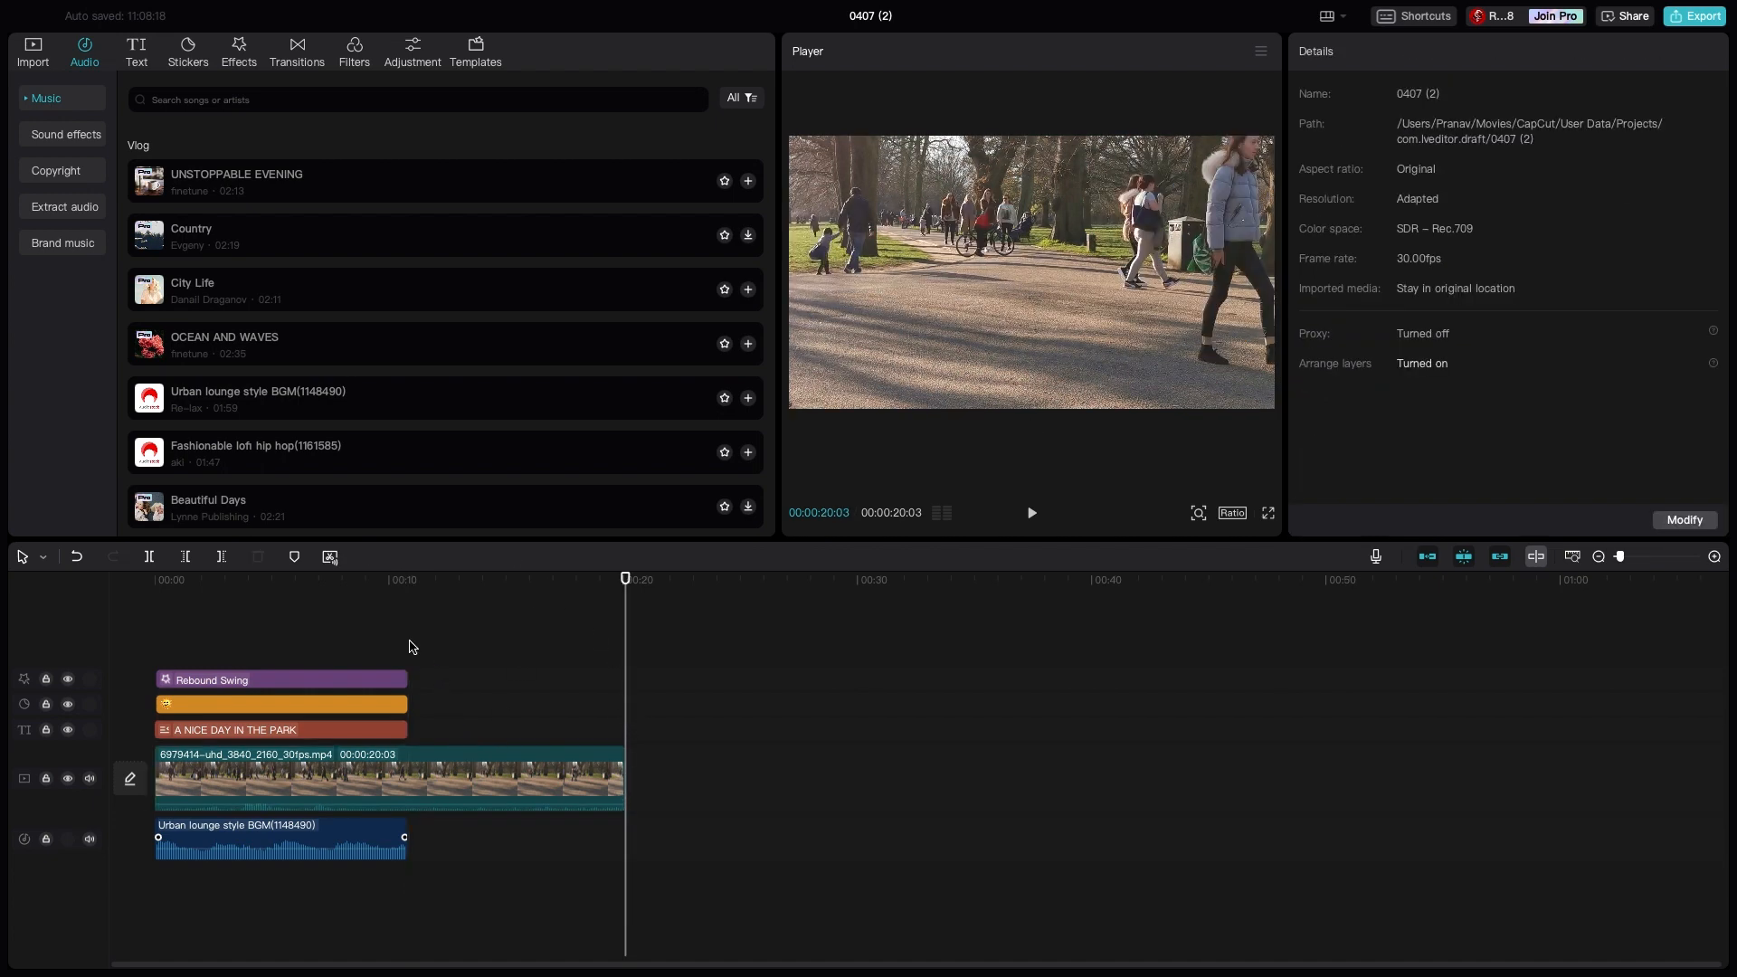
- Duplicate the title clip, place the copy just after the original, and trim its end to the end of the video
click(345, 730)
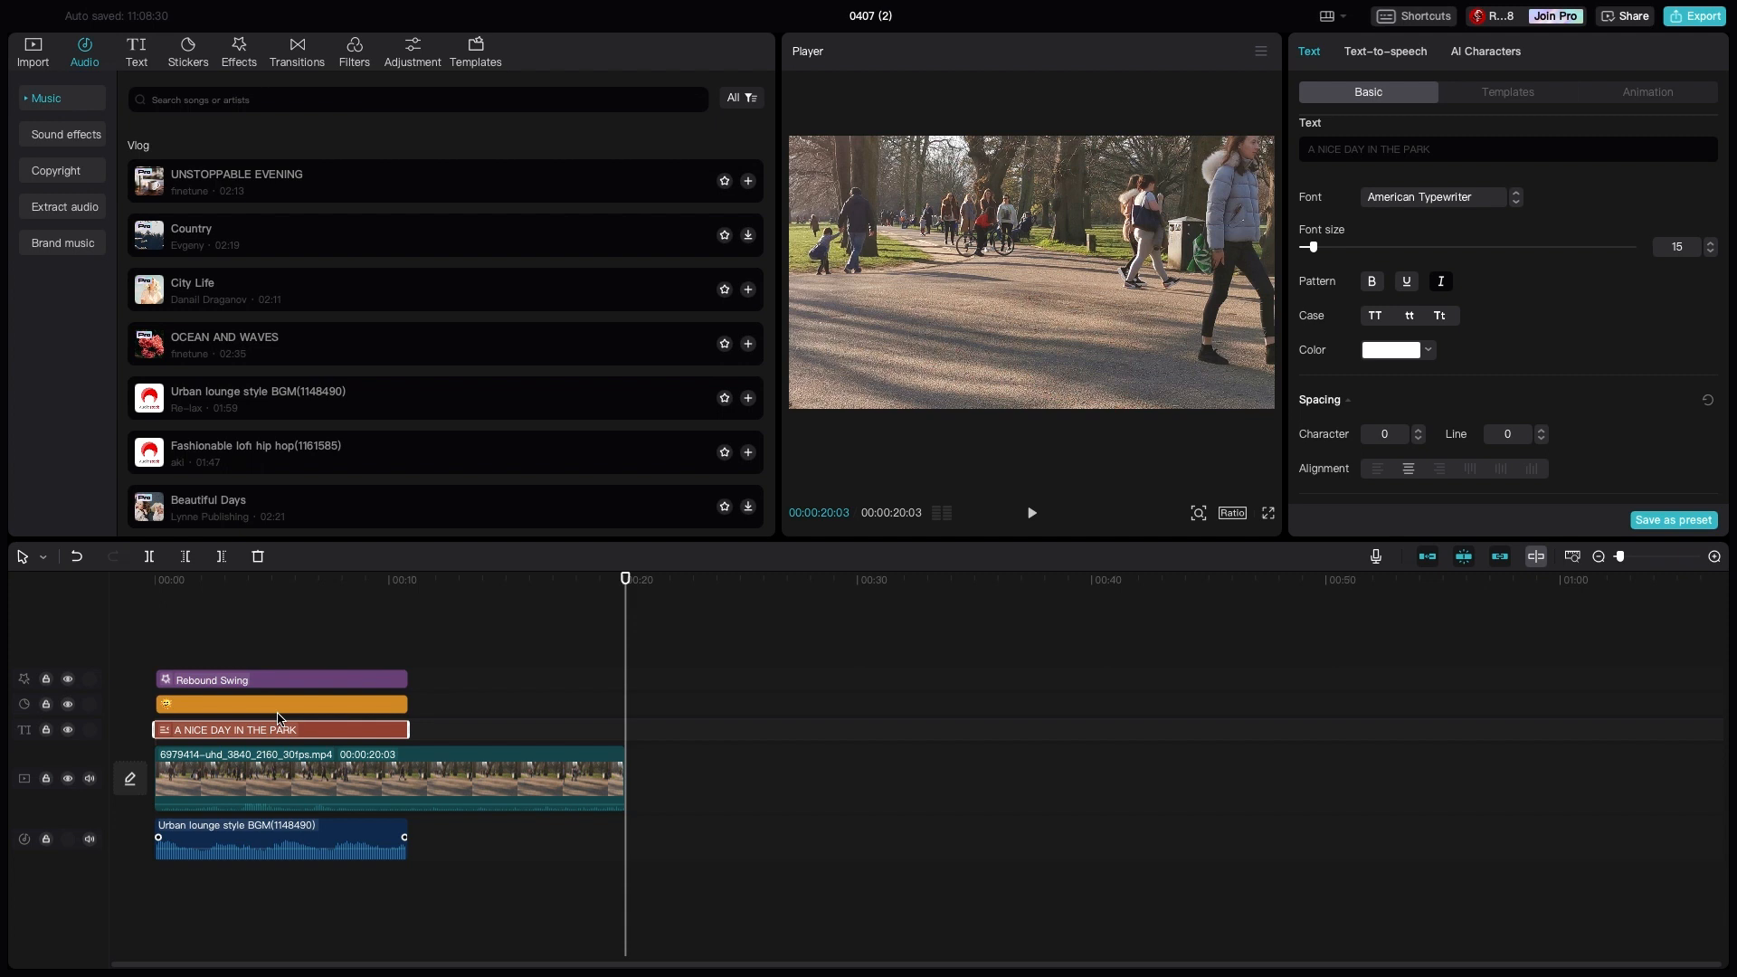
key(ctrl+v)
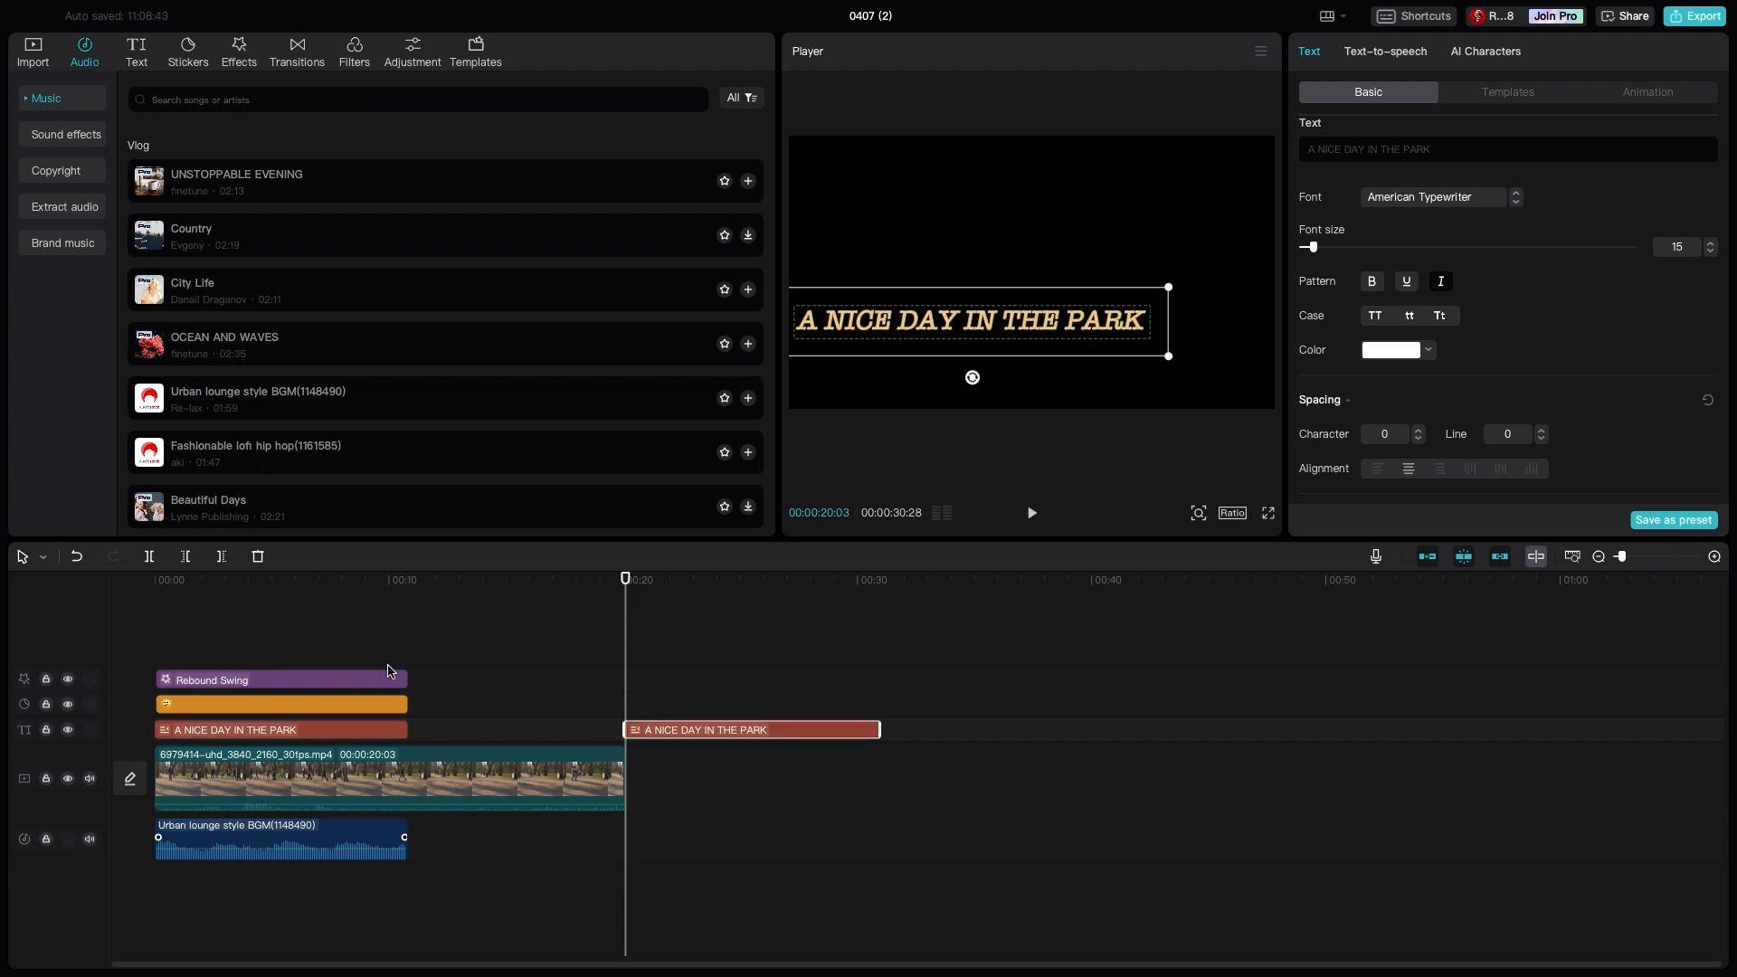
drag(784, 729, 572, 729)
click(606, 802)
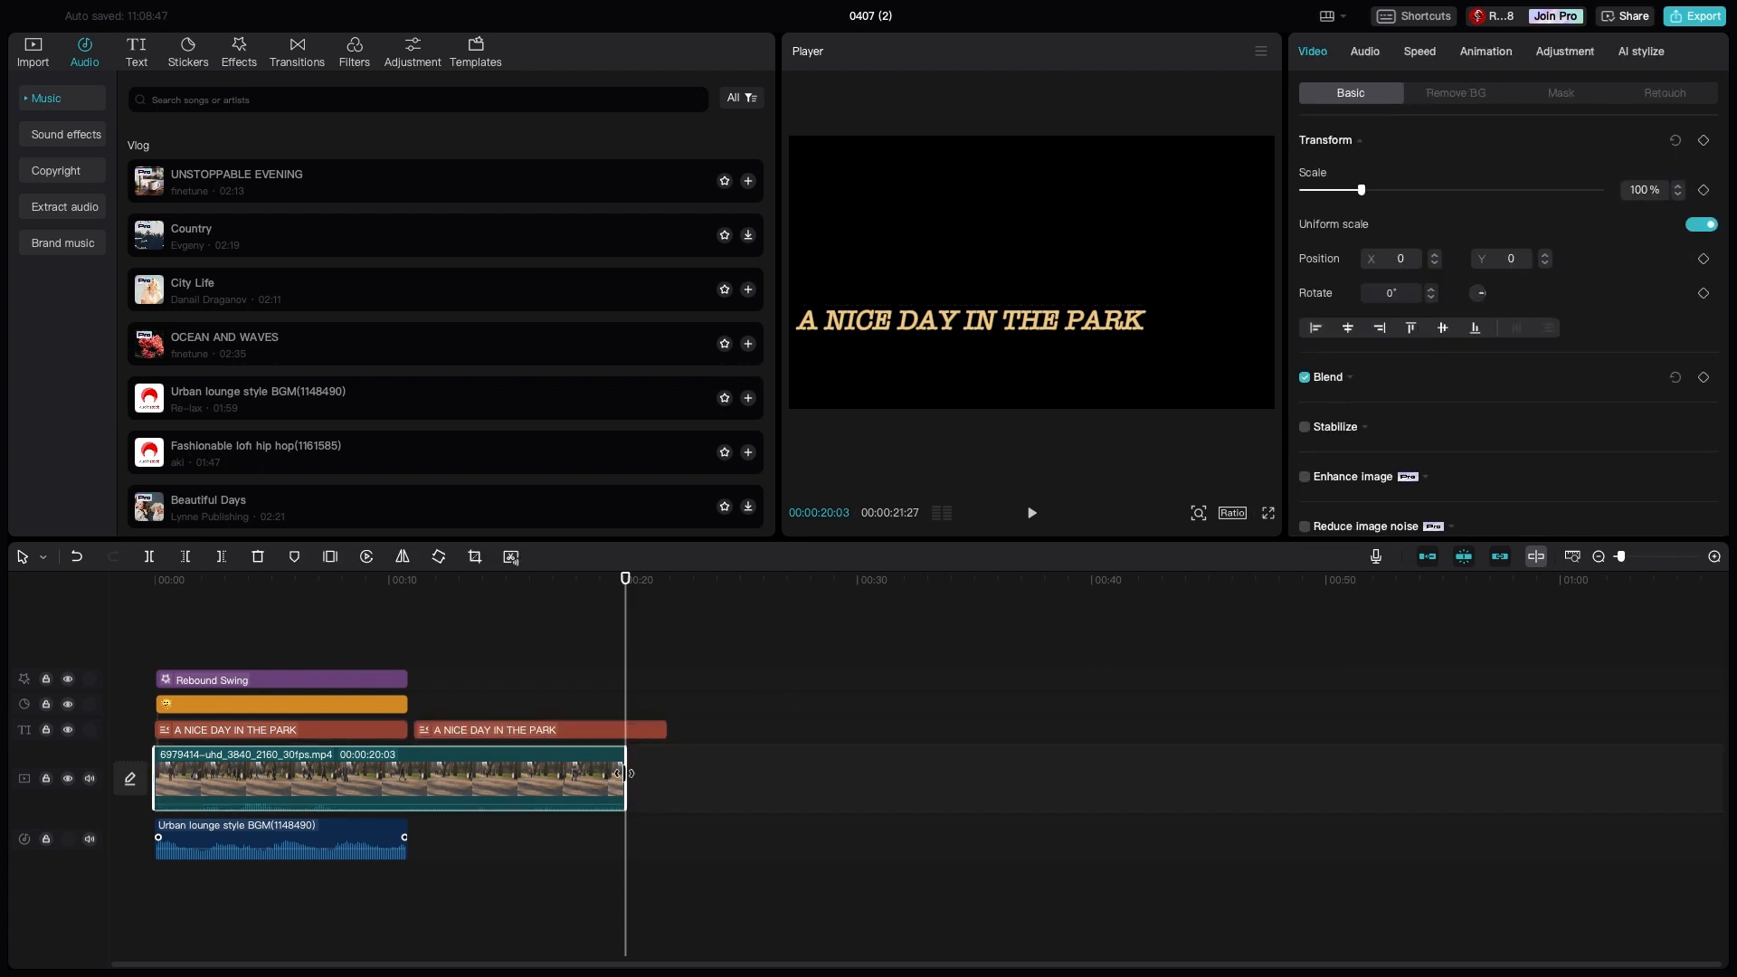
click(642, 731)
drag(666, 730, 618, 739)
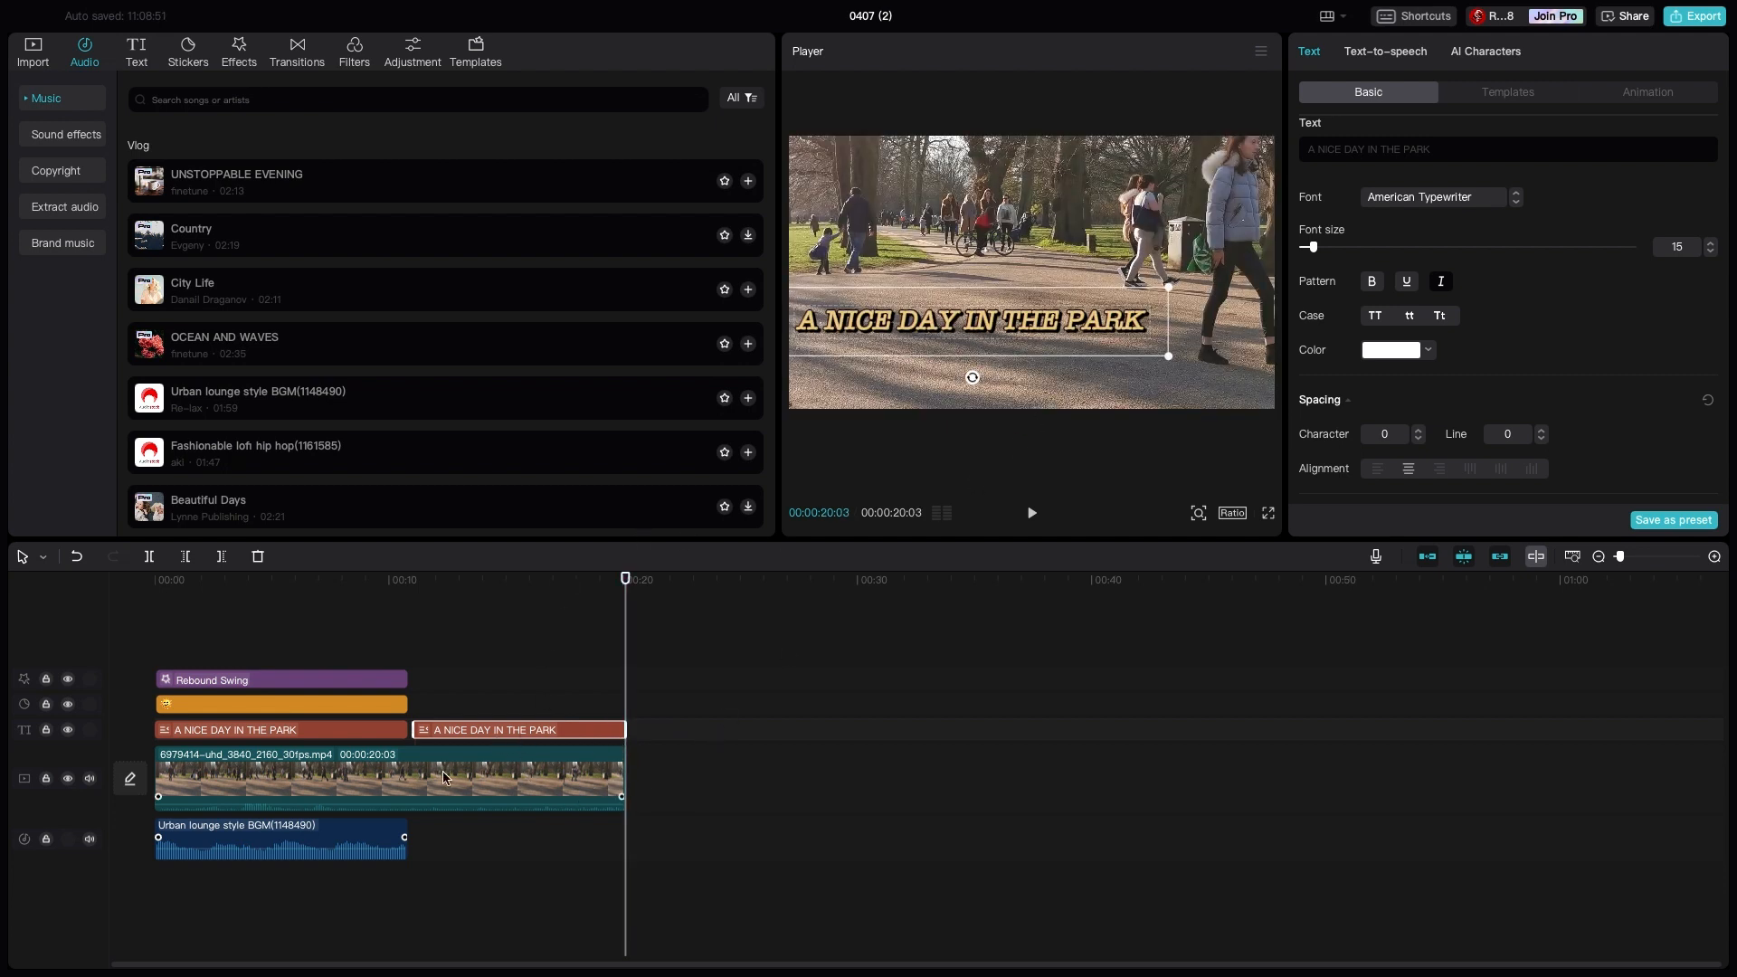
- Change the second title's text to "VIDEO TAKEN IN LIBERTY PARK"
double_click(996, 324)
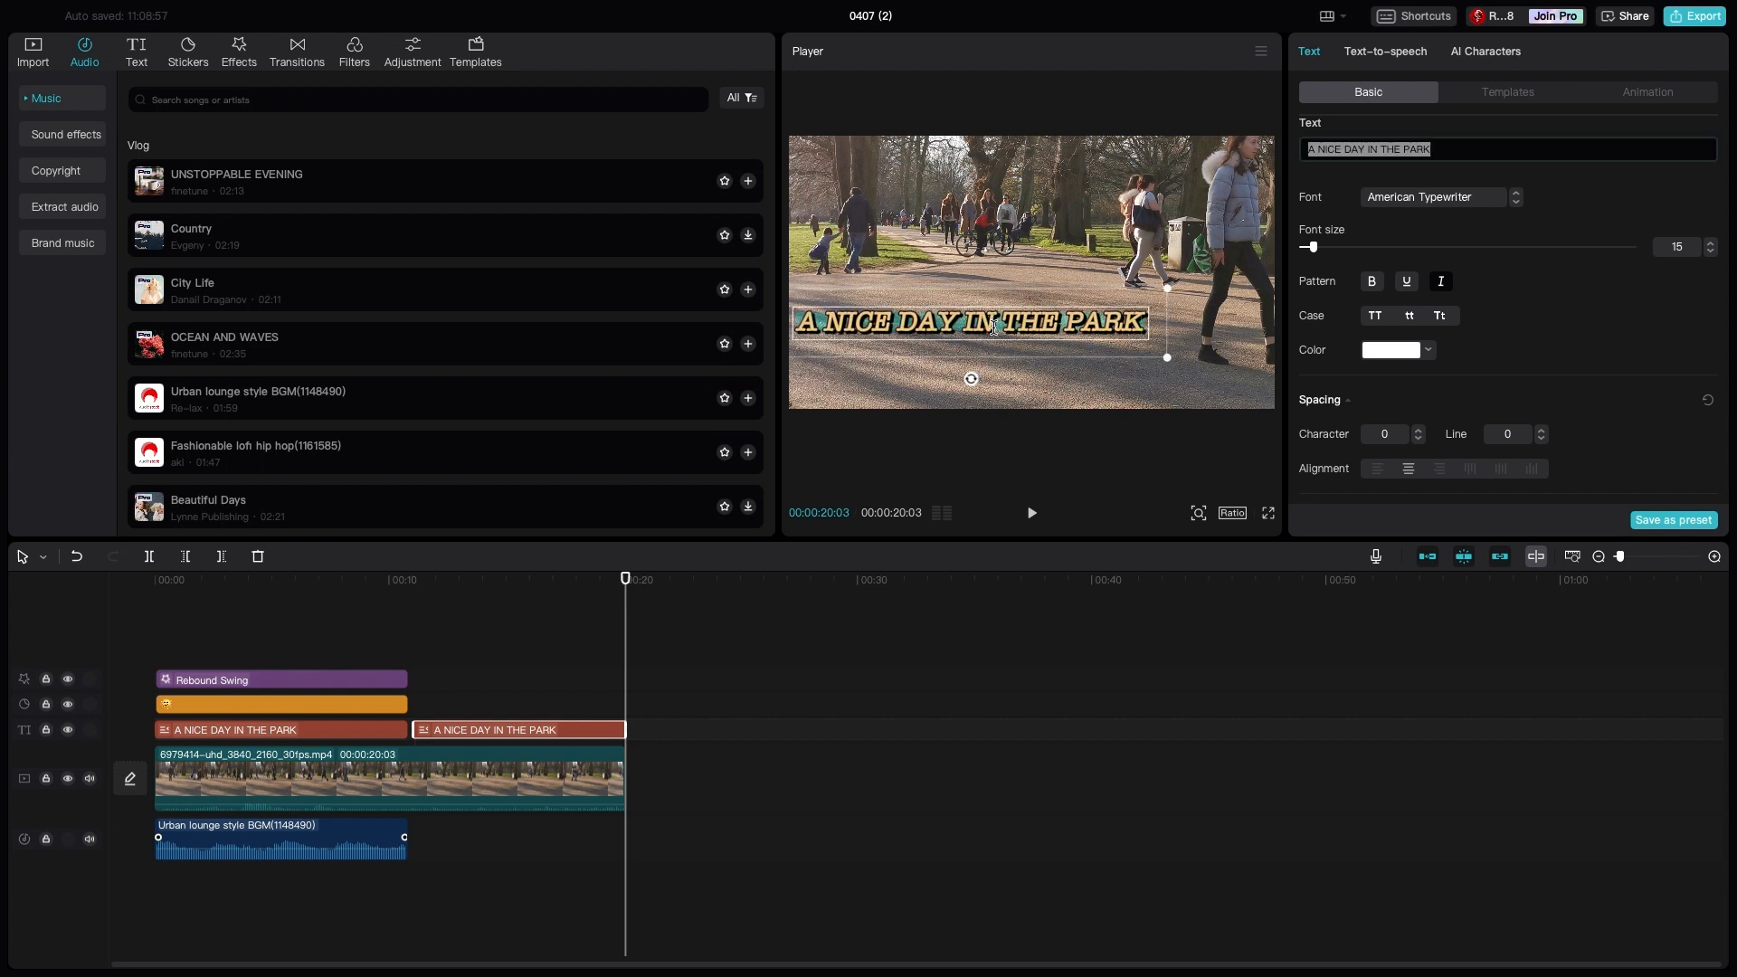
text(VIDEO TA)
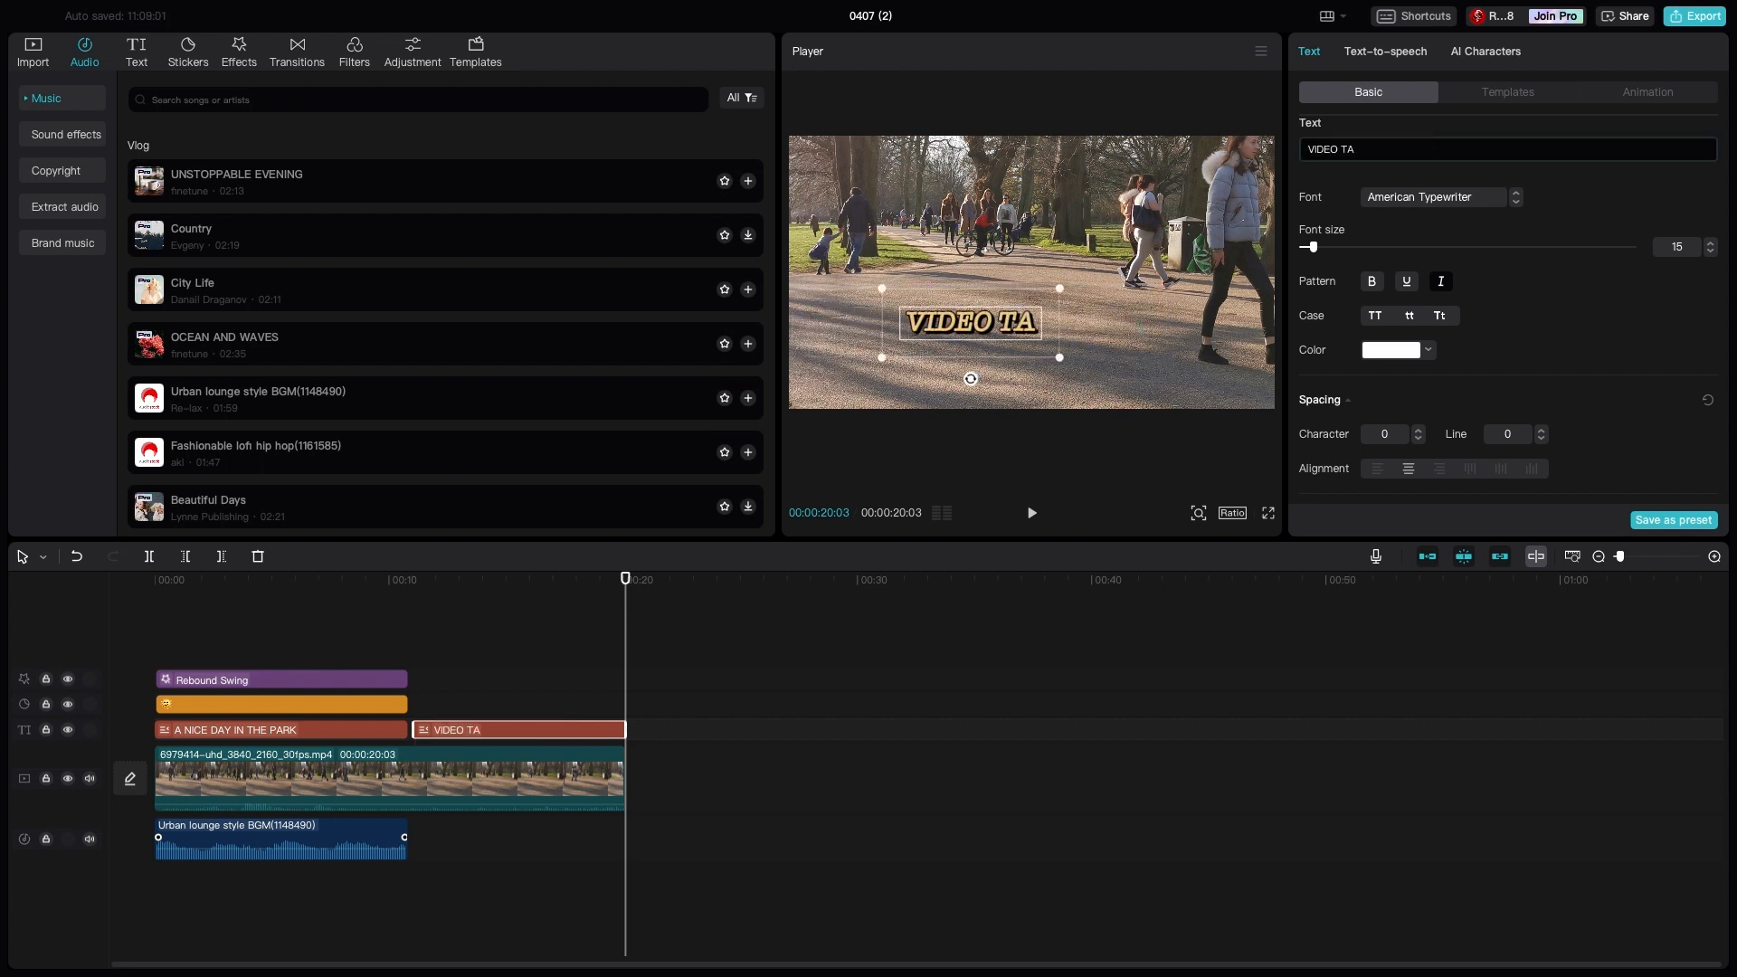
text(KEN ON S)
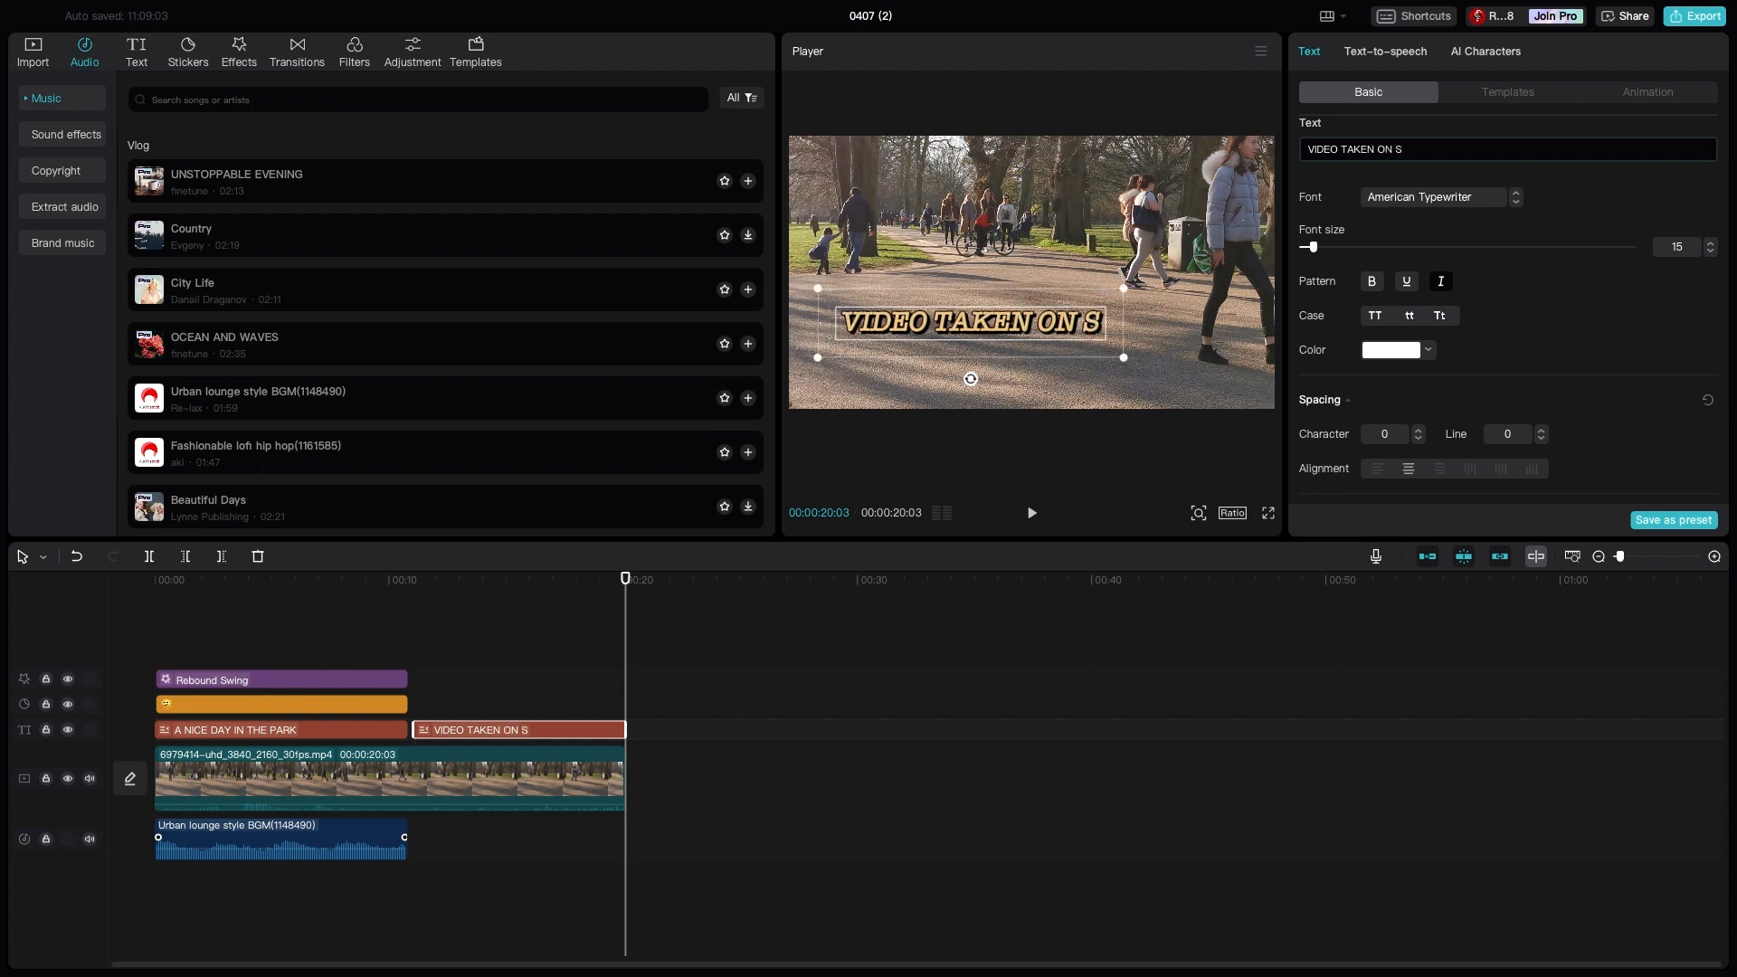
key(BackSpace)
key(BackSpace)
key(BackSpace)
key(BackSpace)
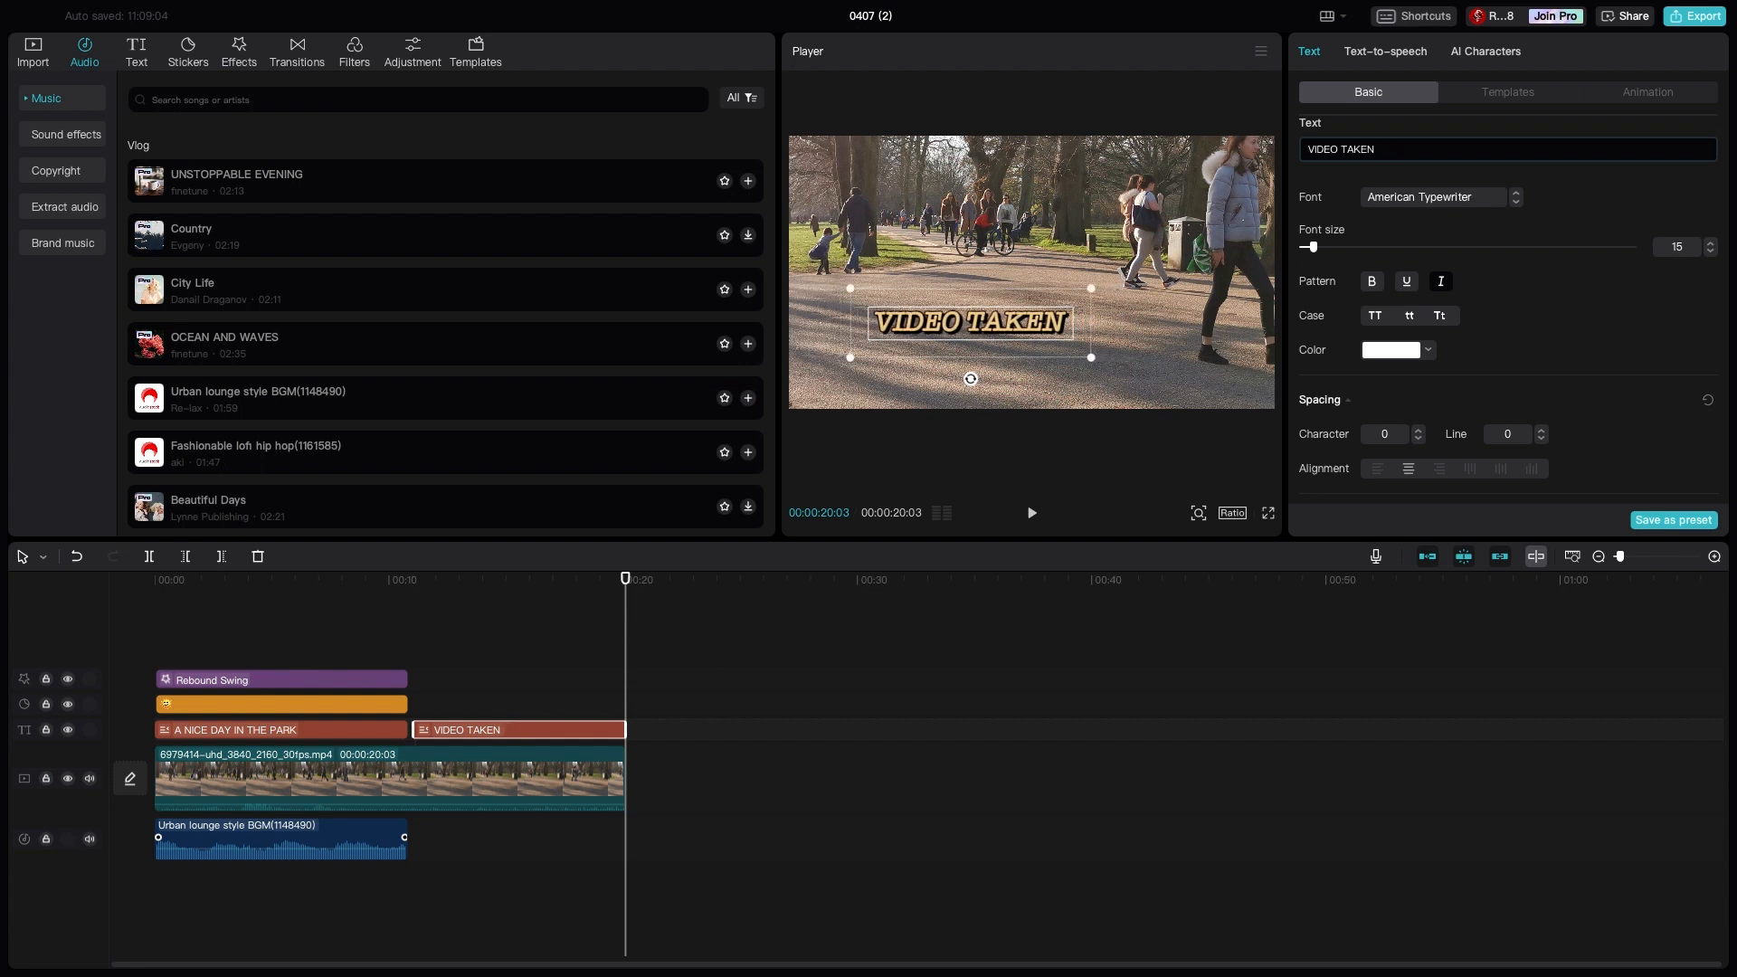
text(IN LEBRE)
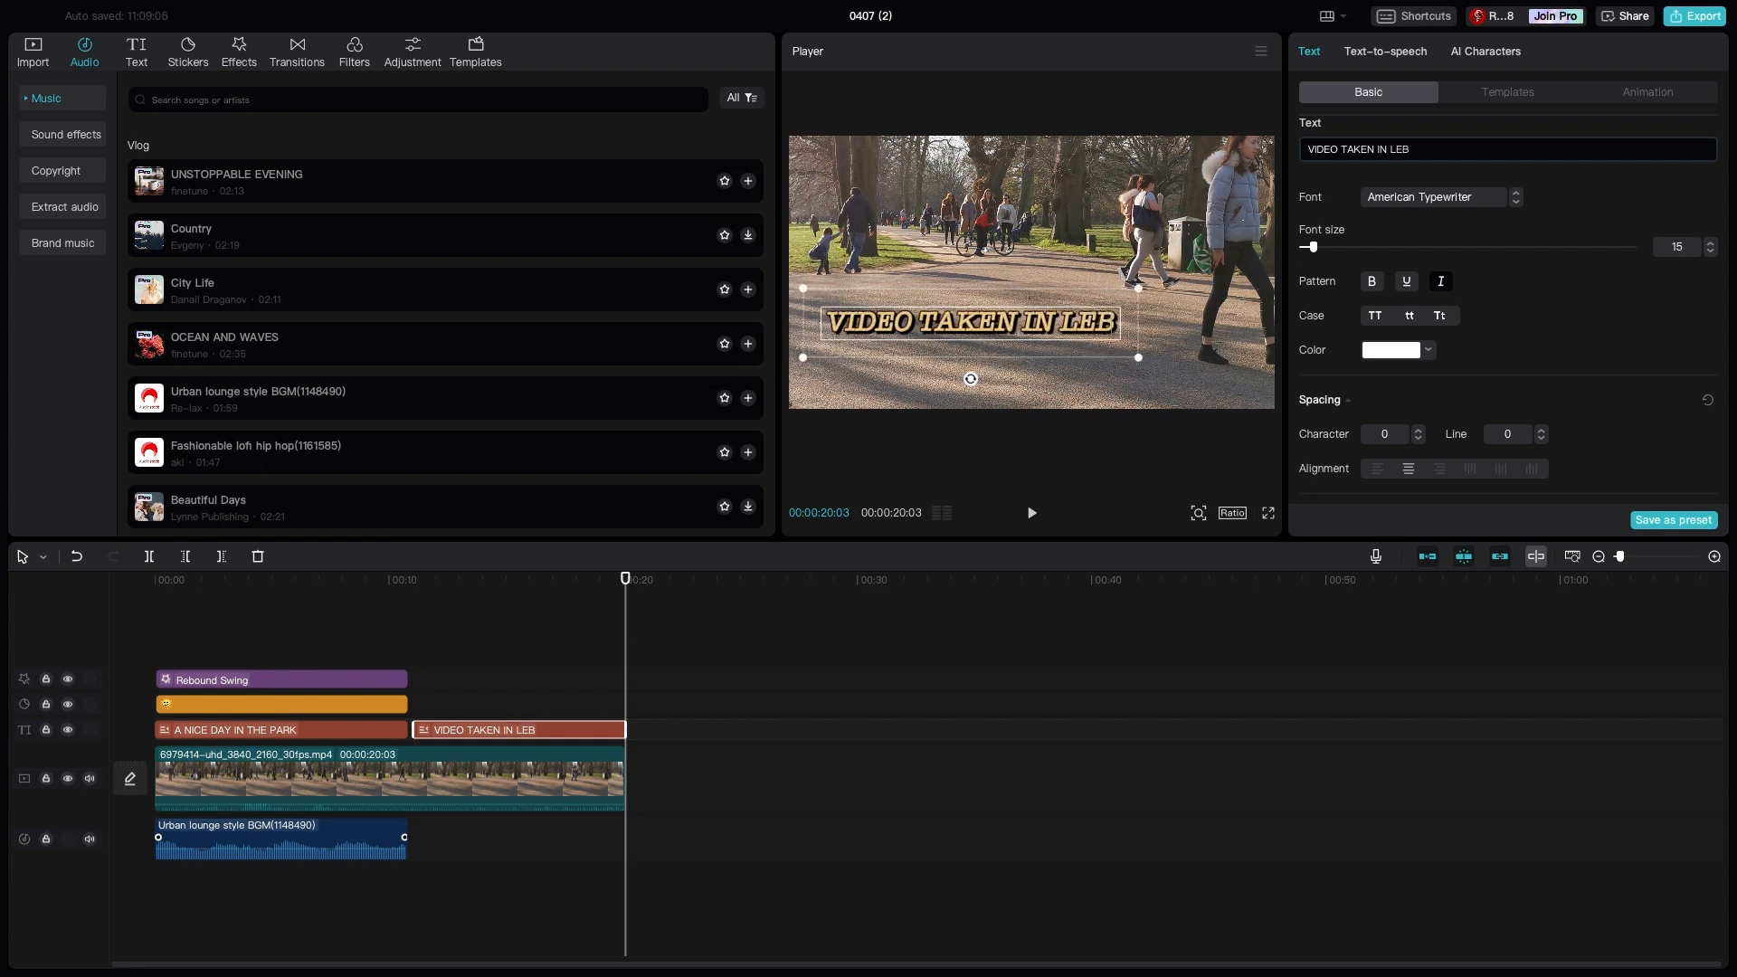
key(BackSpace)
key(BackSpace)
key(BackSpace)
key(BackSpace)
text(I)
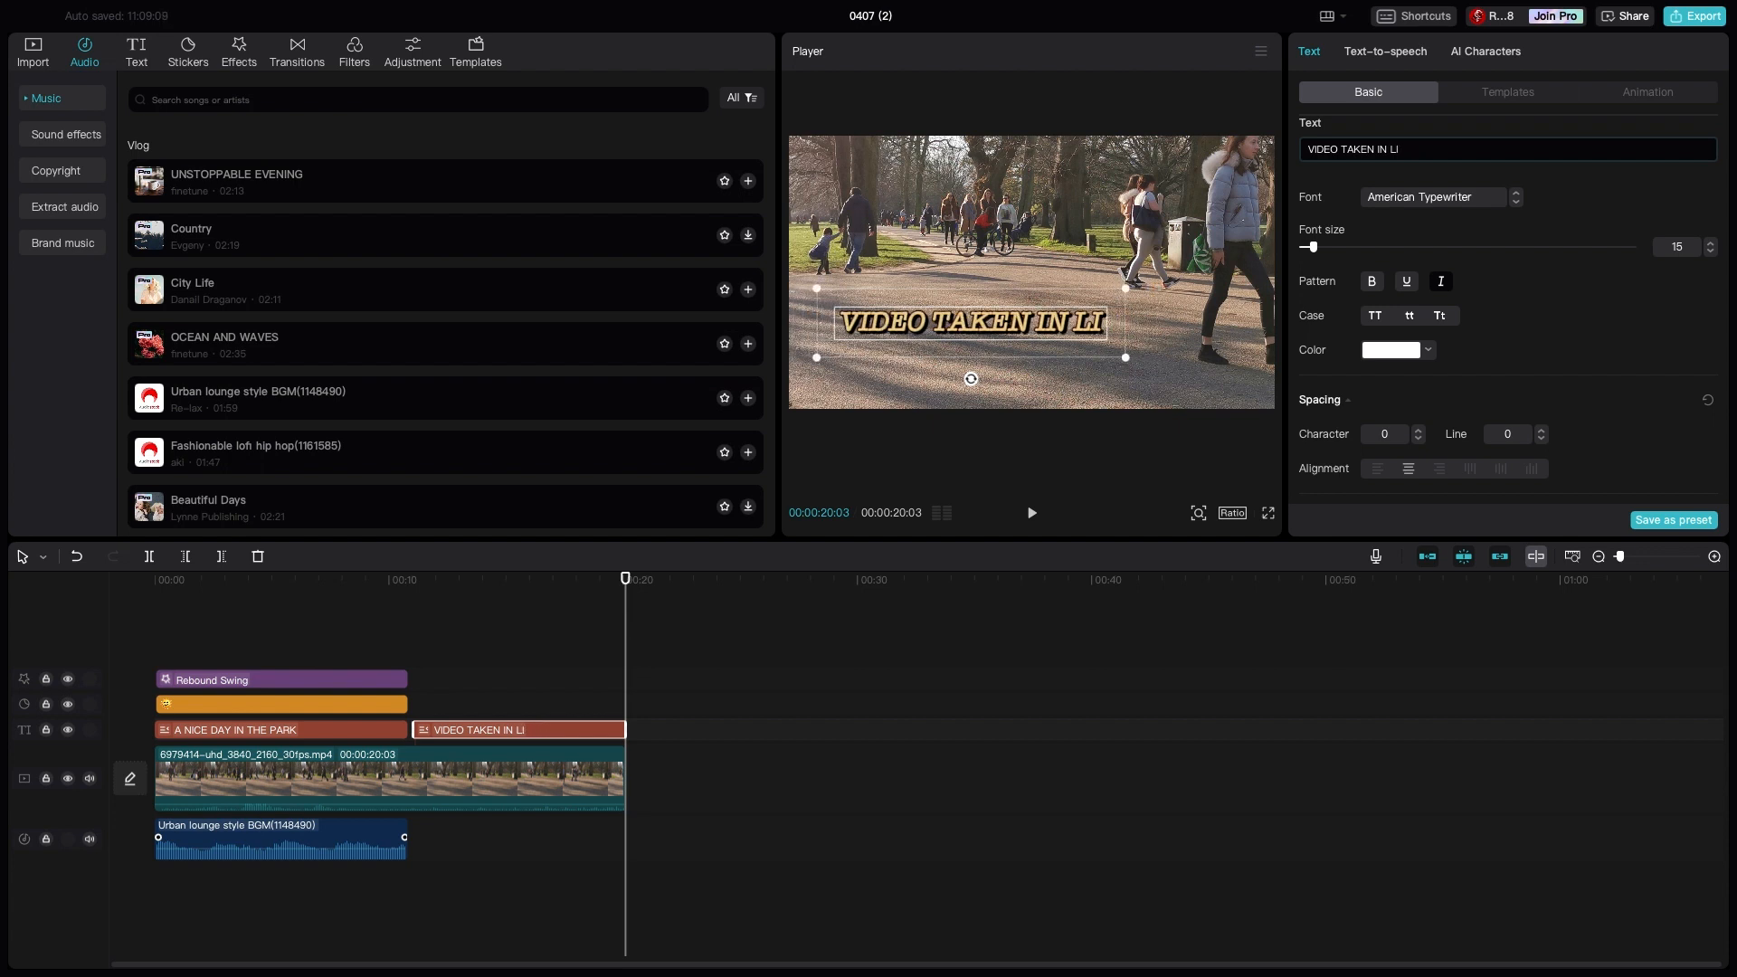
text(BERTY)
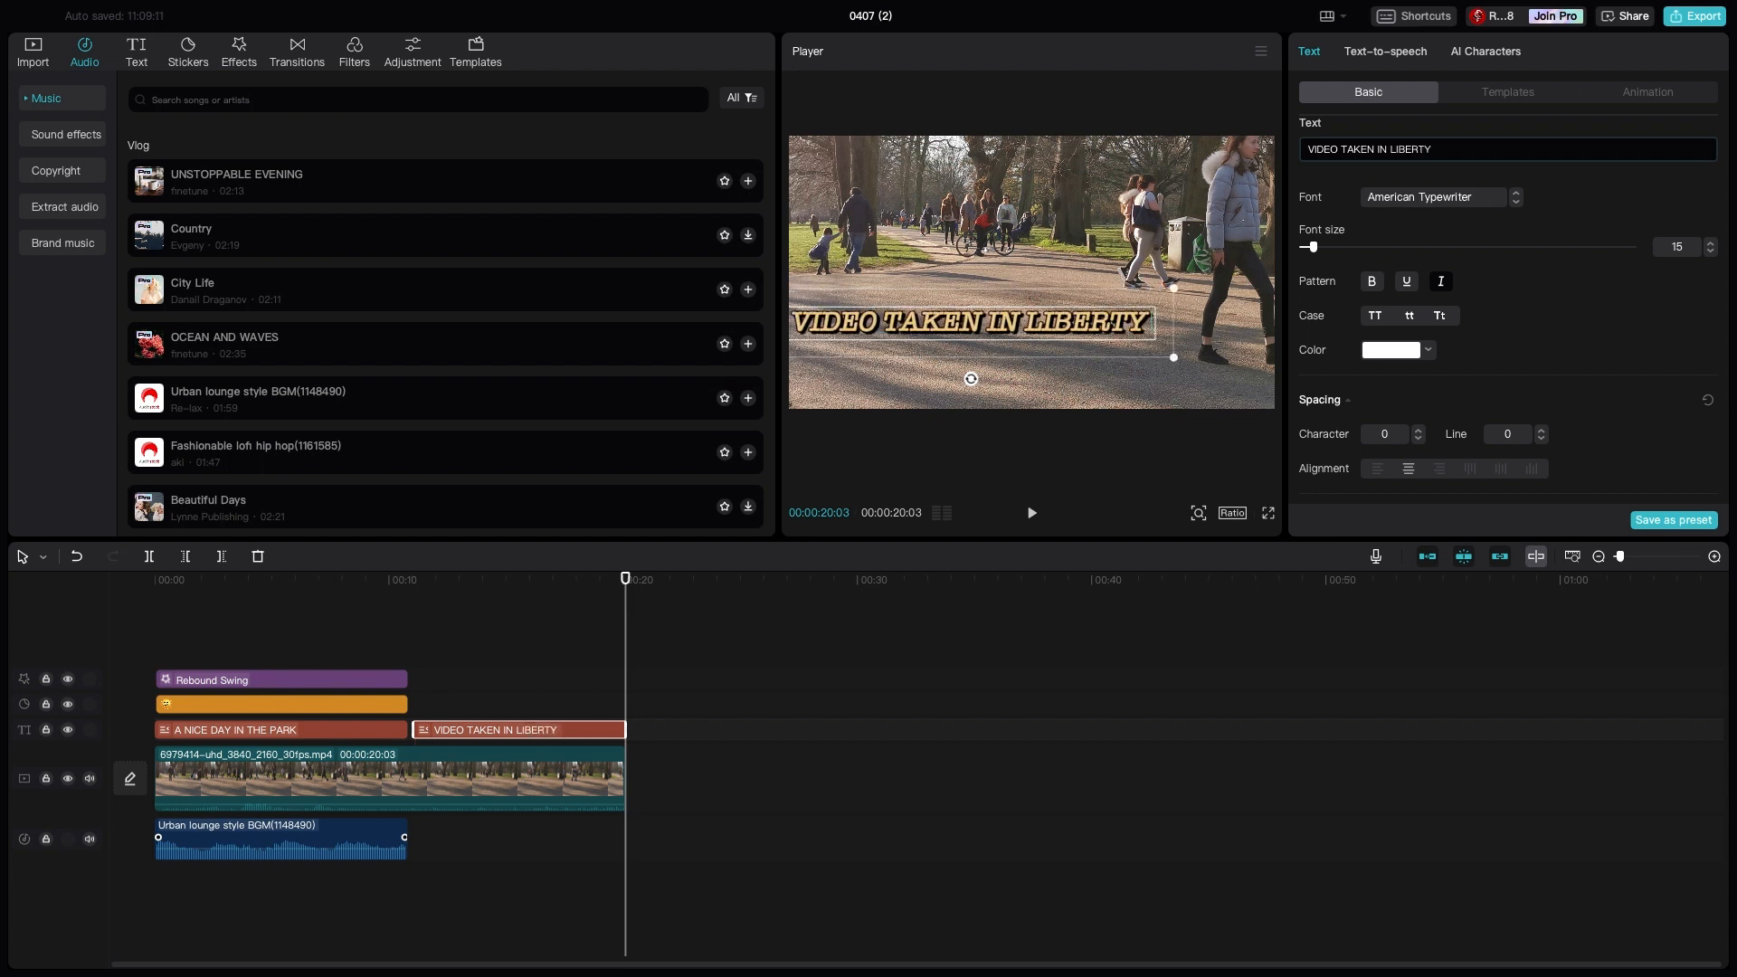
text( PAR)
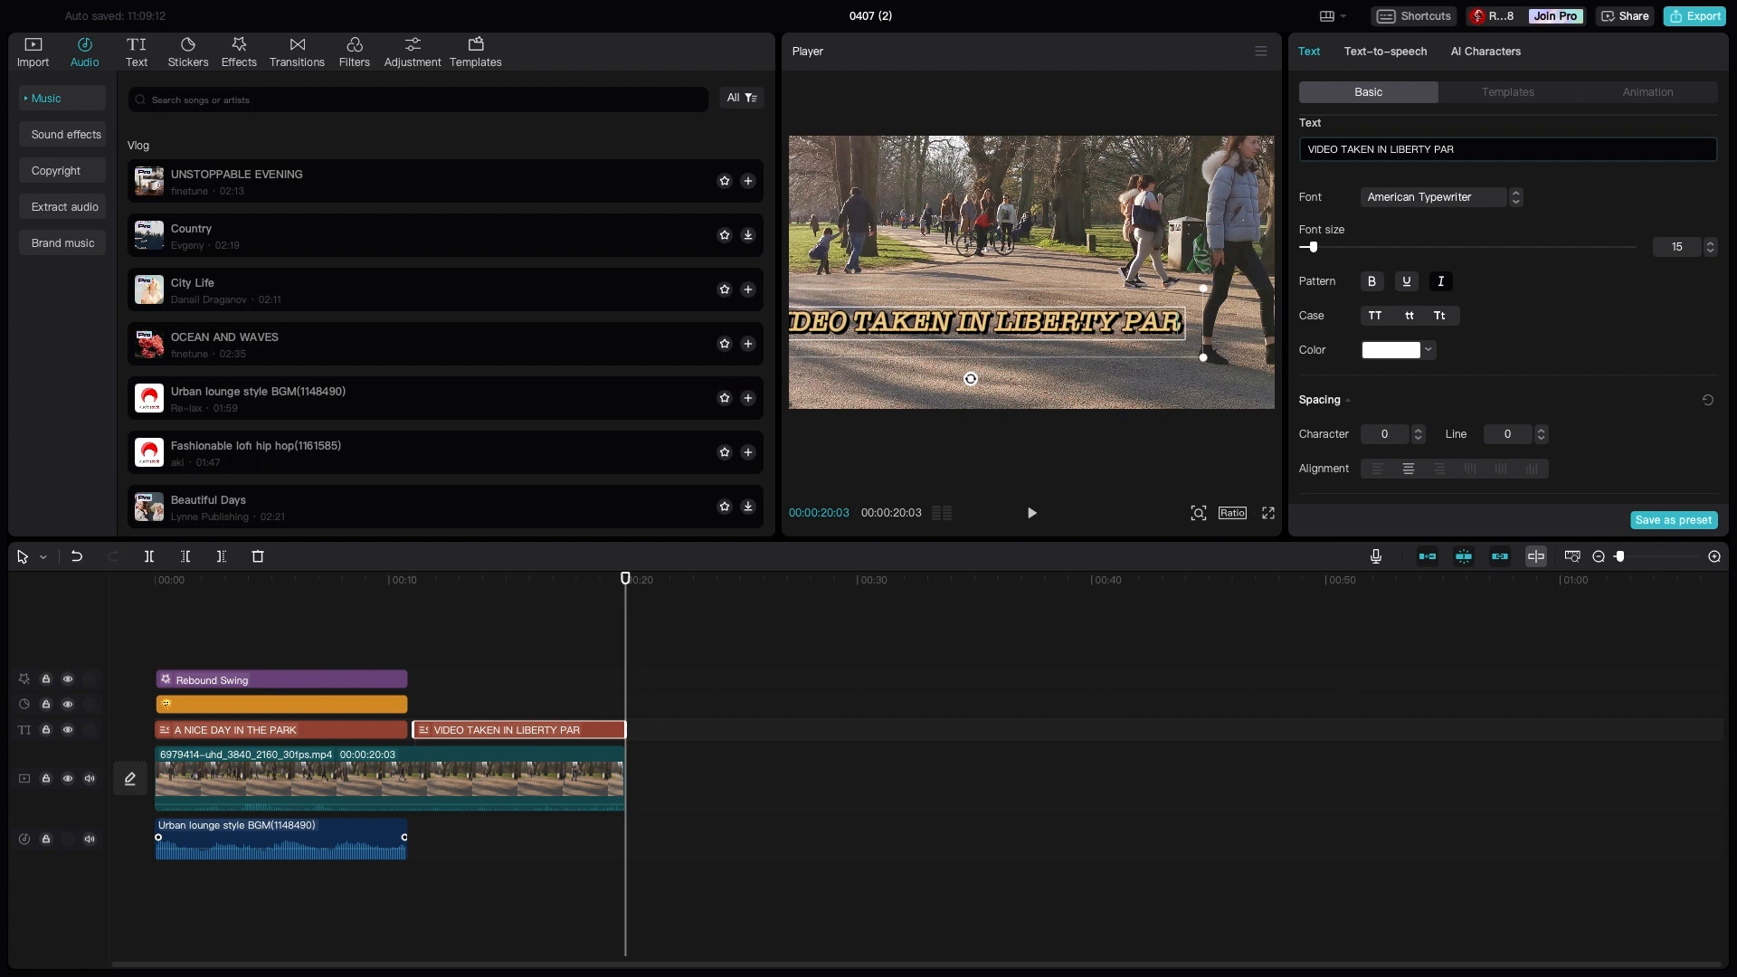
text(K)
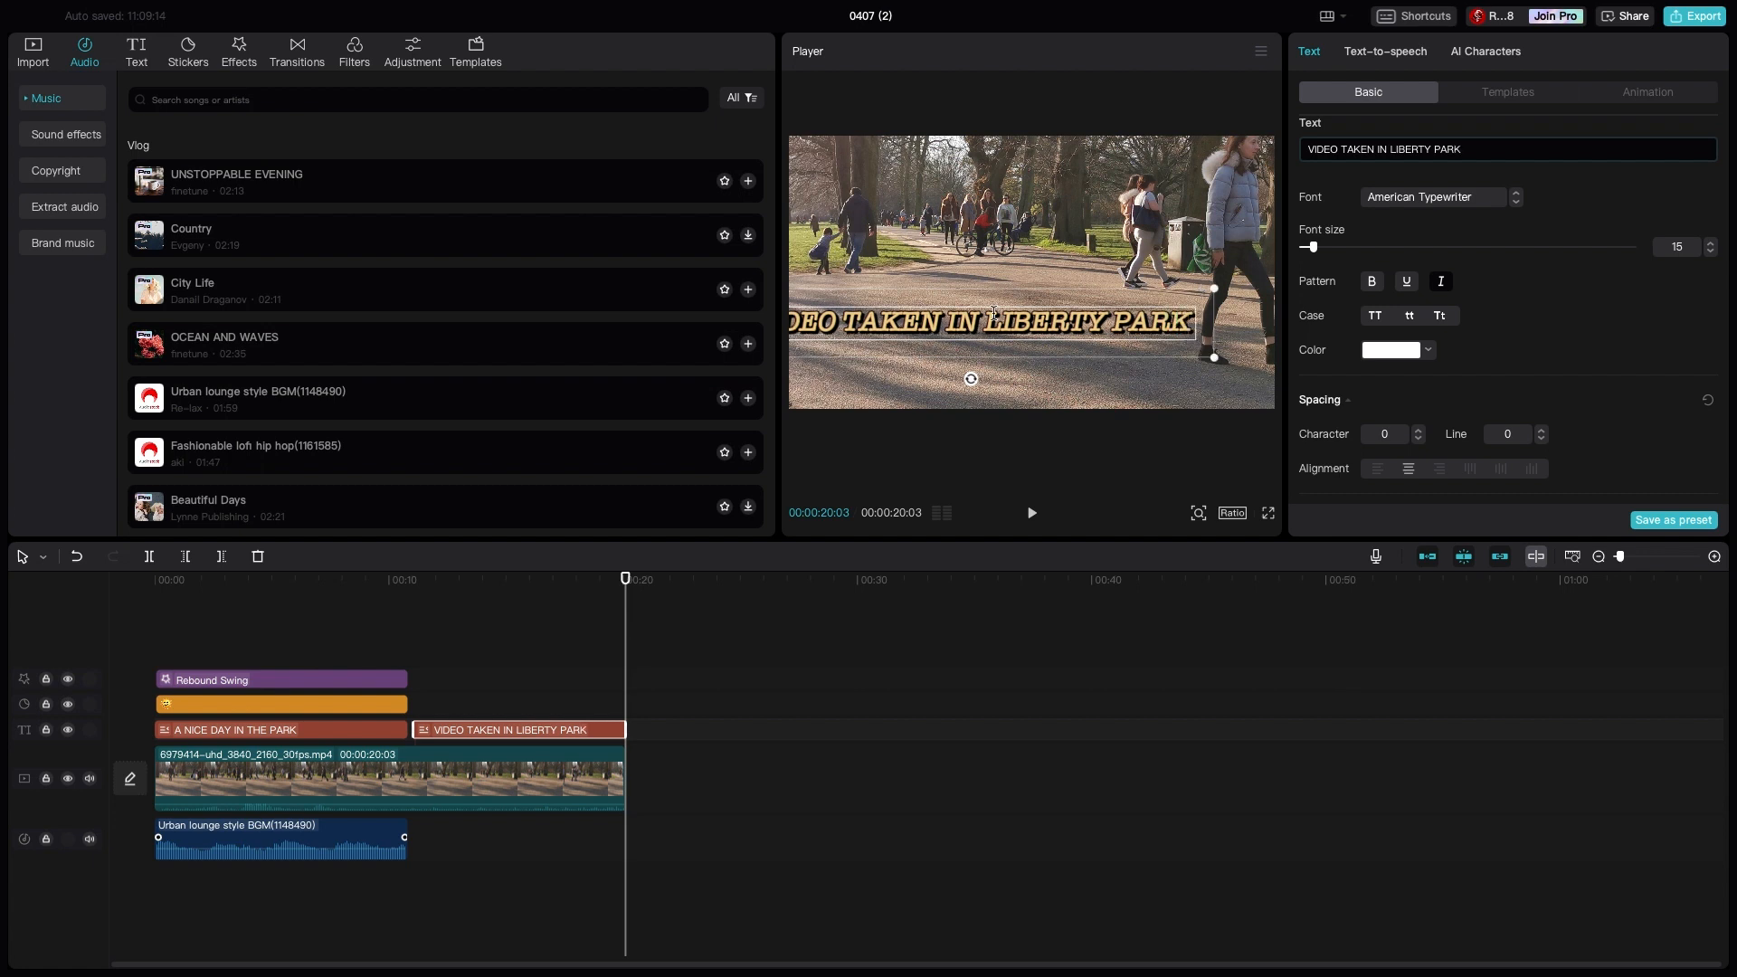
- Shrink the second title to fit within the frame's width and move it slightly lower, close to the frame's left edge
drag(1221, 358, 1166, 354)
mouse_move(1046, 352)
mouse_down()
mouse_move(1029, 381)
mouse_move(1049, 386)
mouse_up()
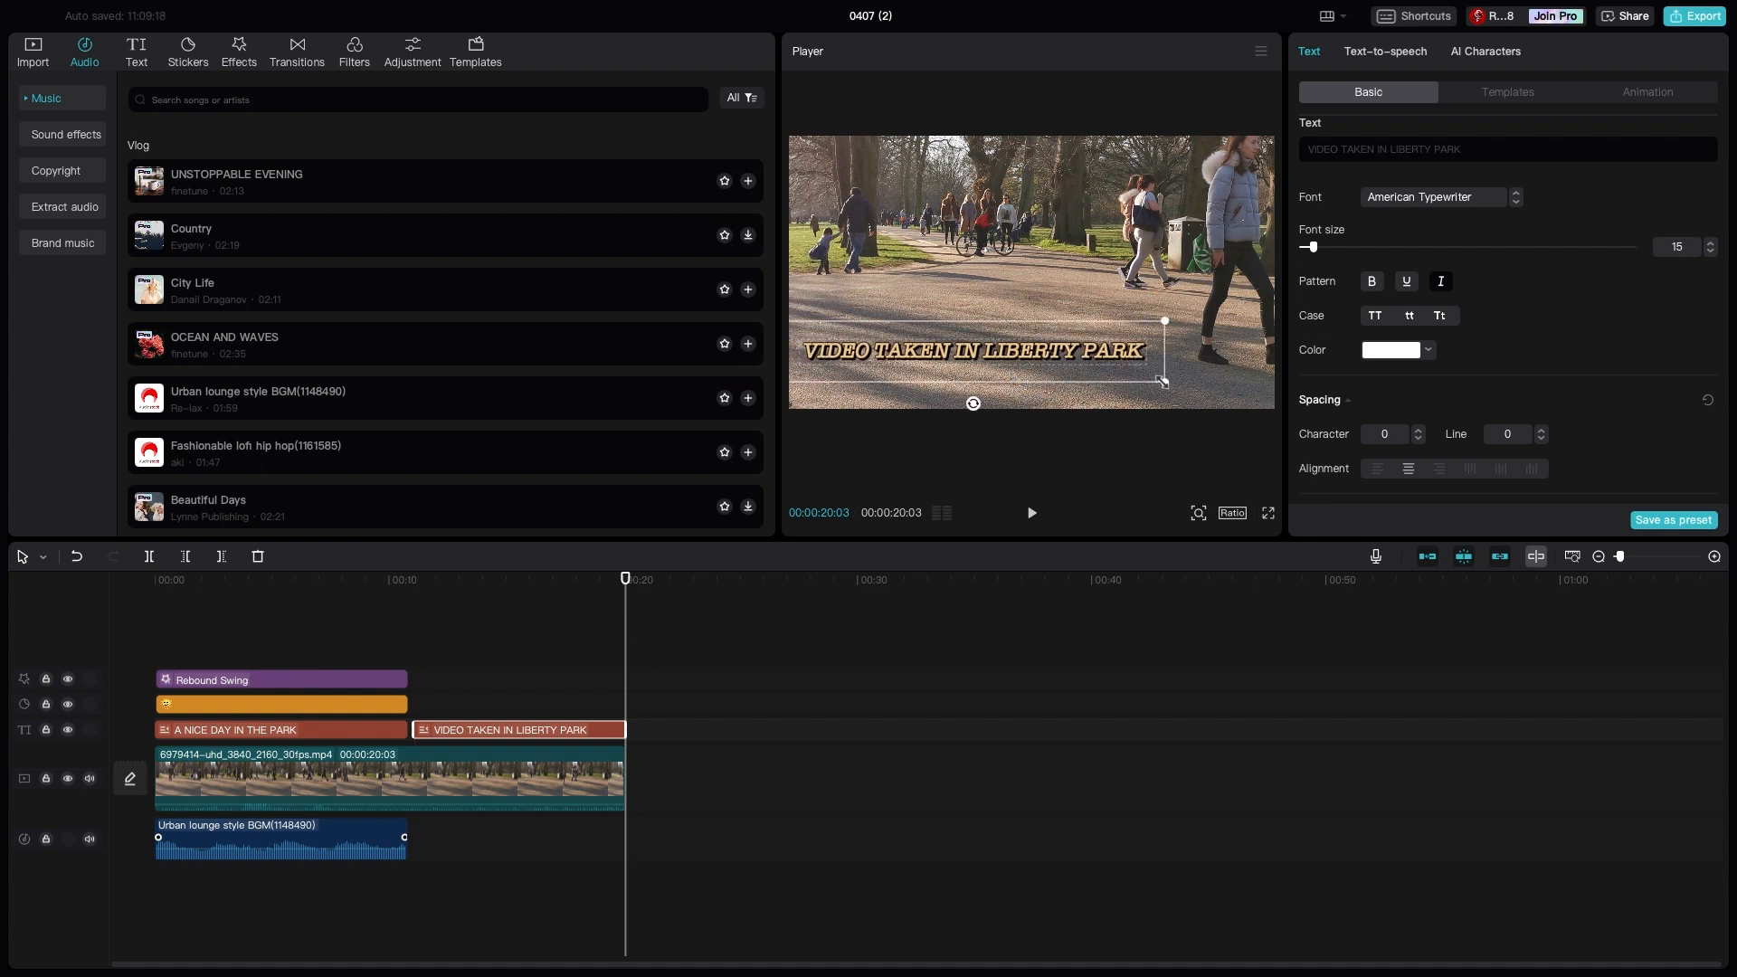
drag(1162, 381, 1037, 380)
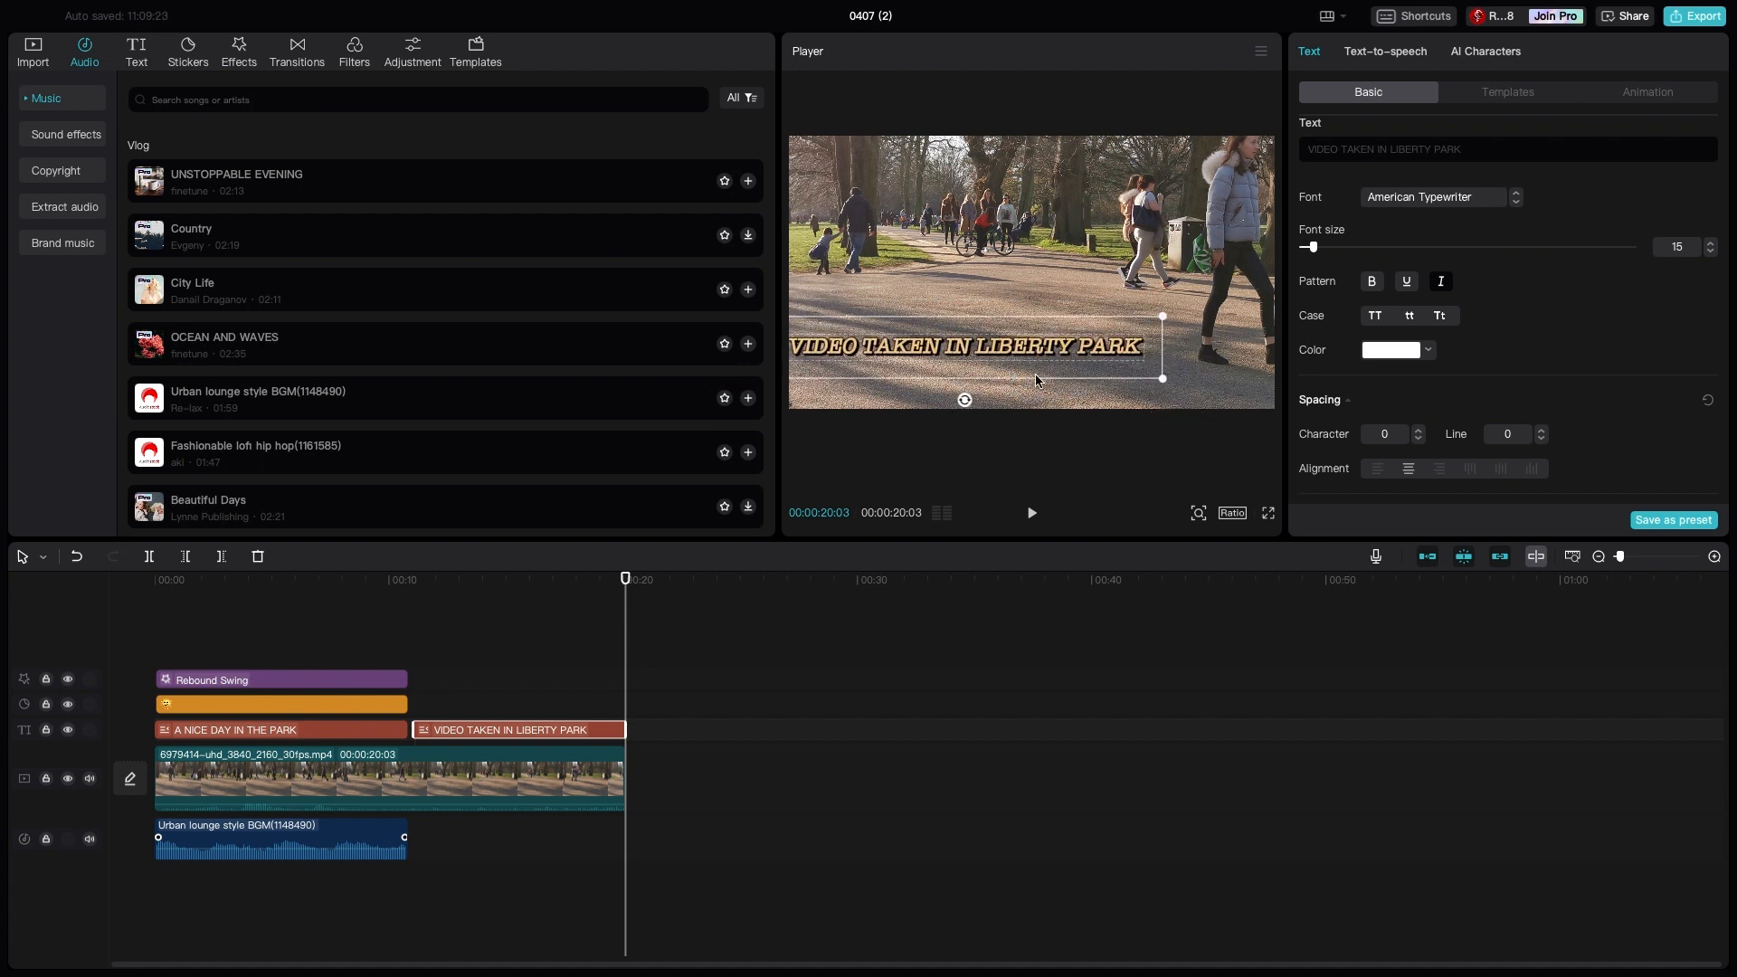
- Try a copy of the sun sticker alongside the second title, trimmed to the video's end, and delete the copy
click(335, 703)
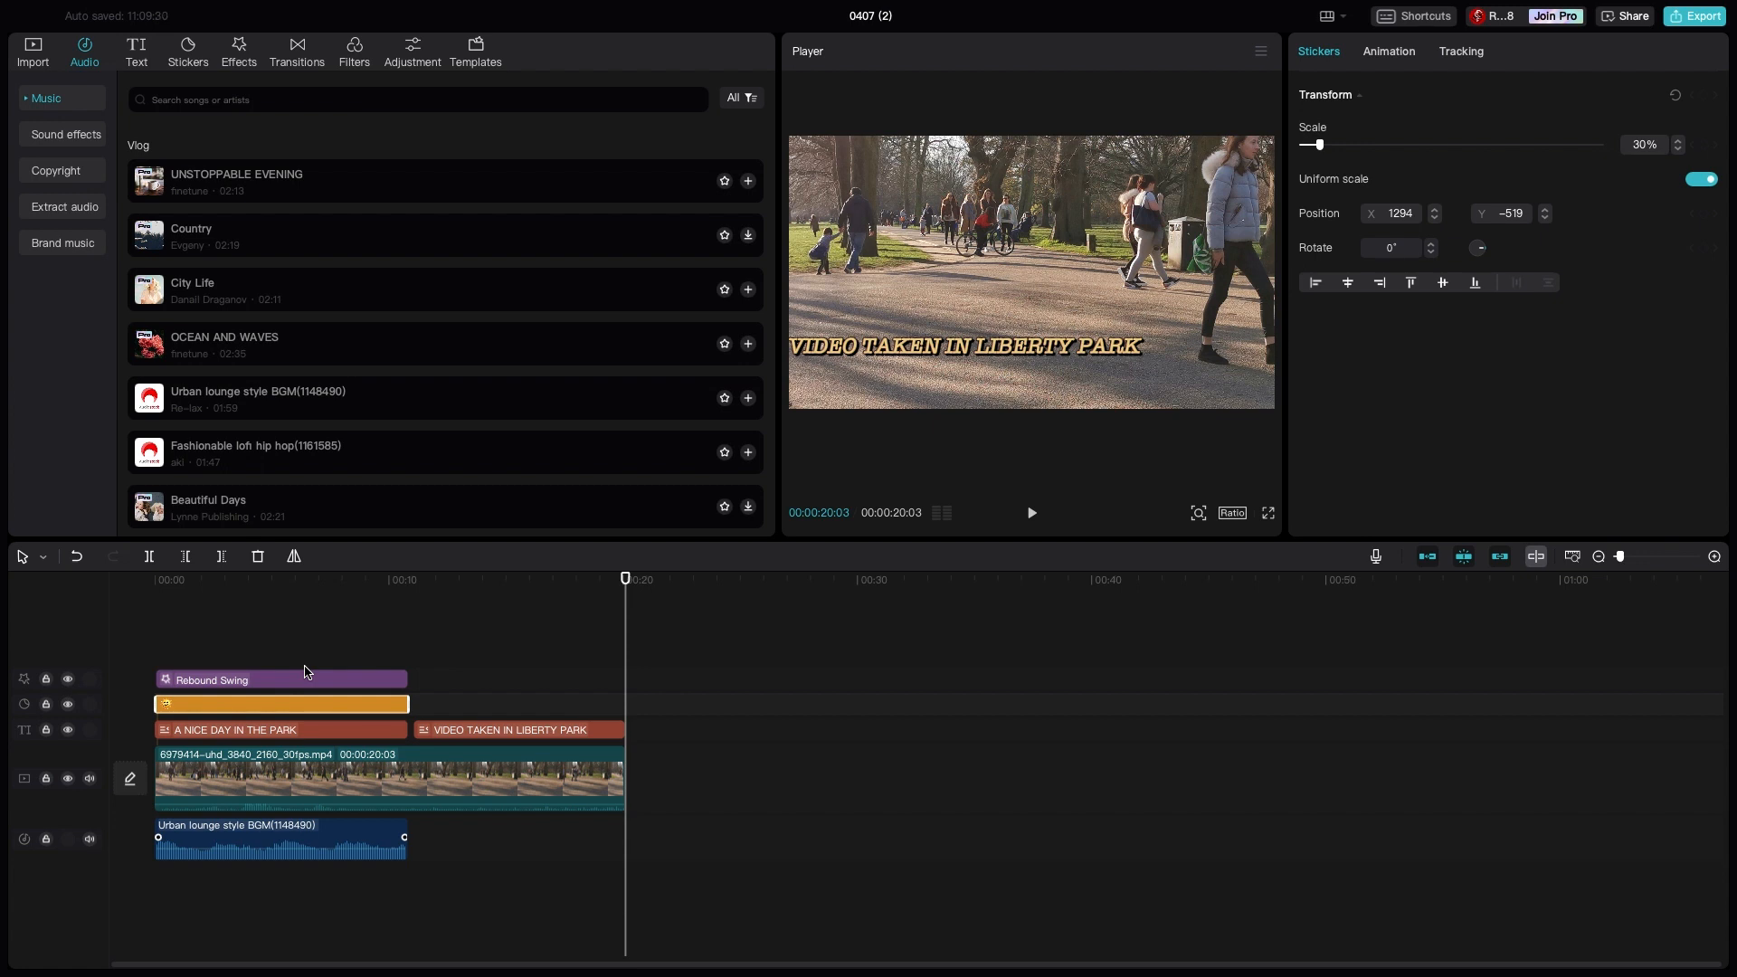
key(ctrl+v)
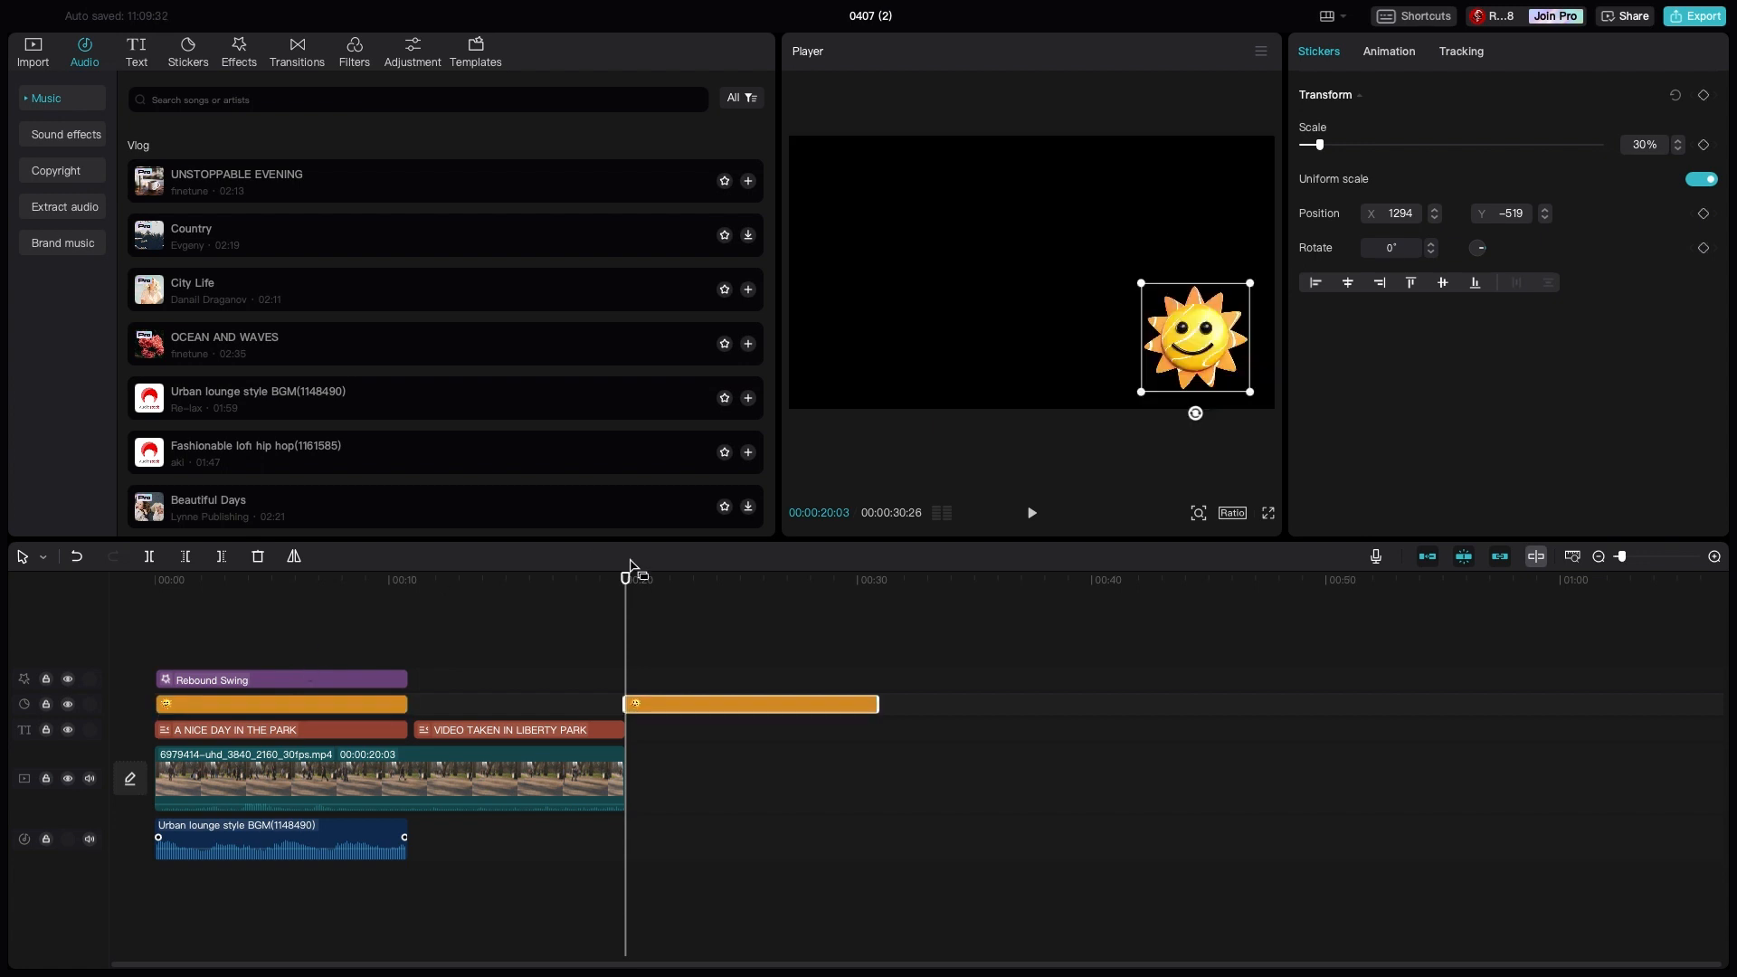
drag(724, 697, 514, 704)
drag(666, 703, 624, 703)
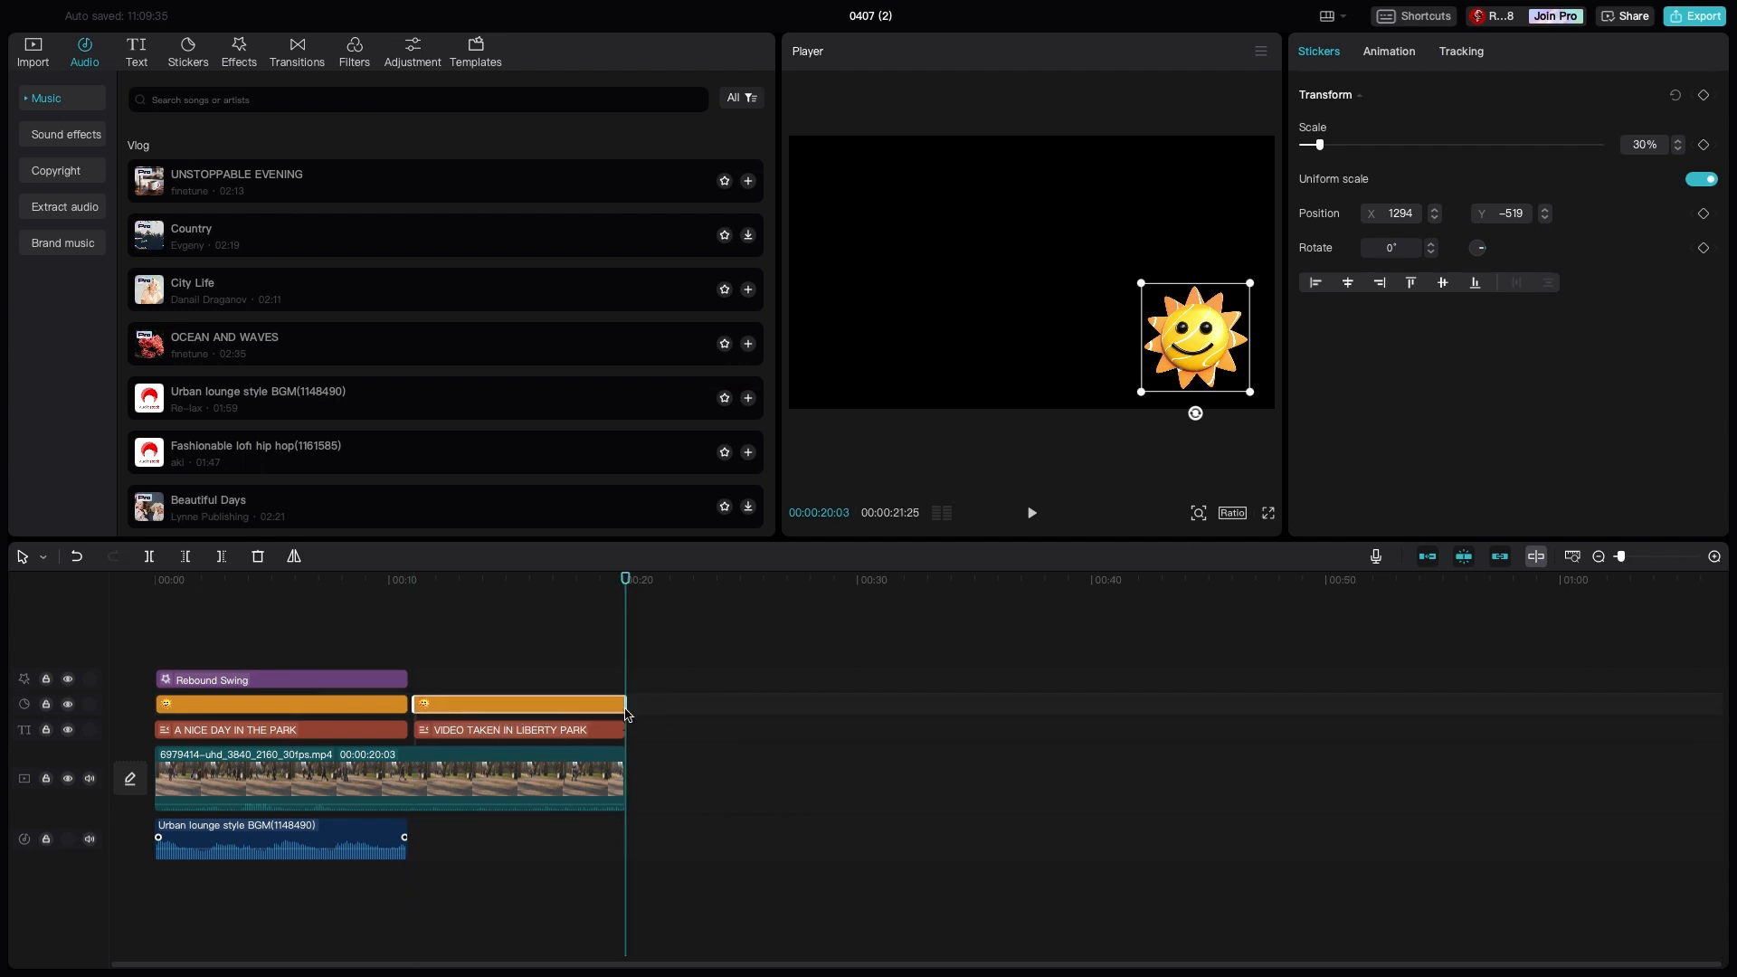
drag(622, 841, 525, 848)
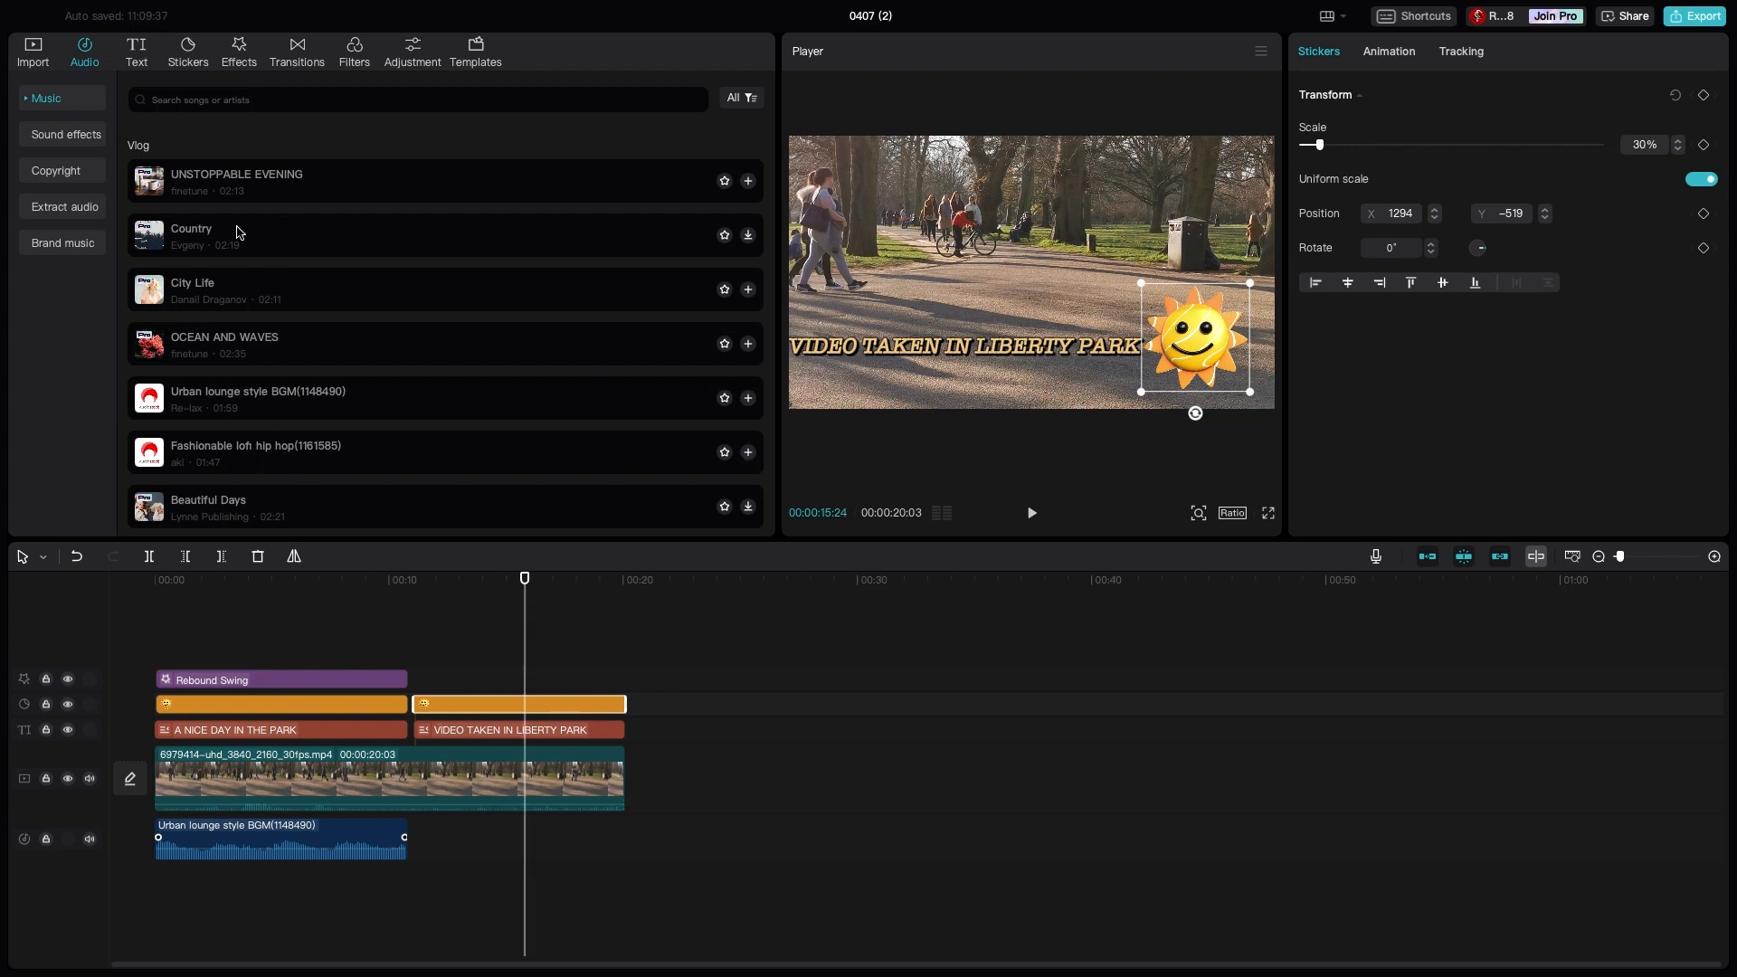
click(188, 54)
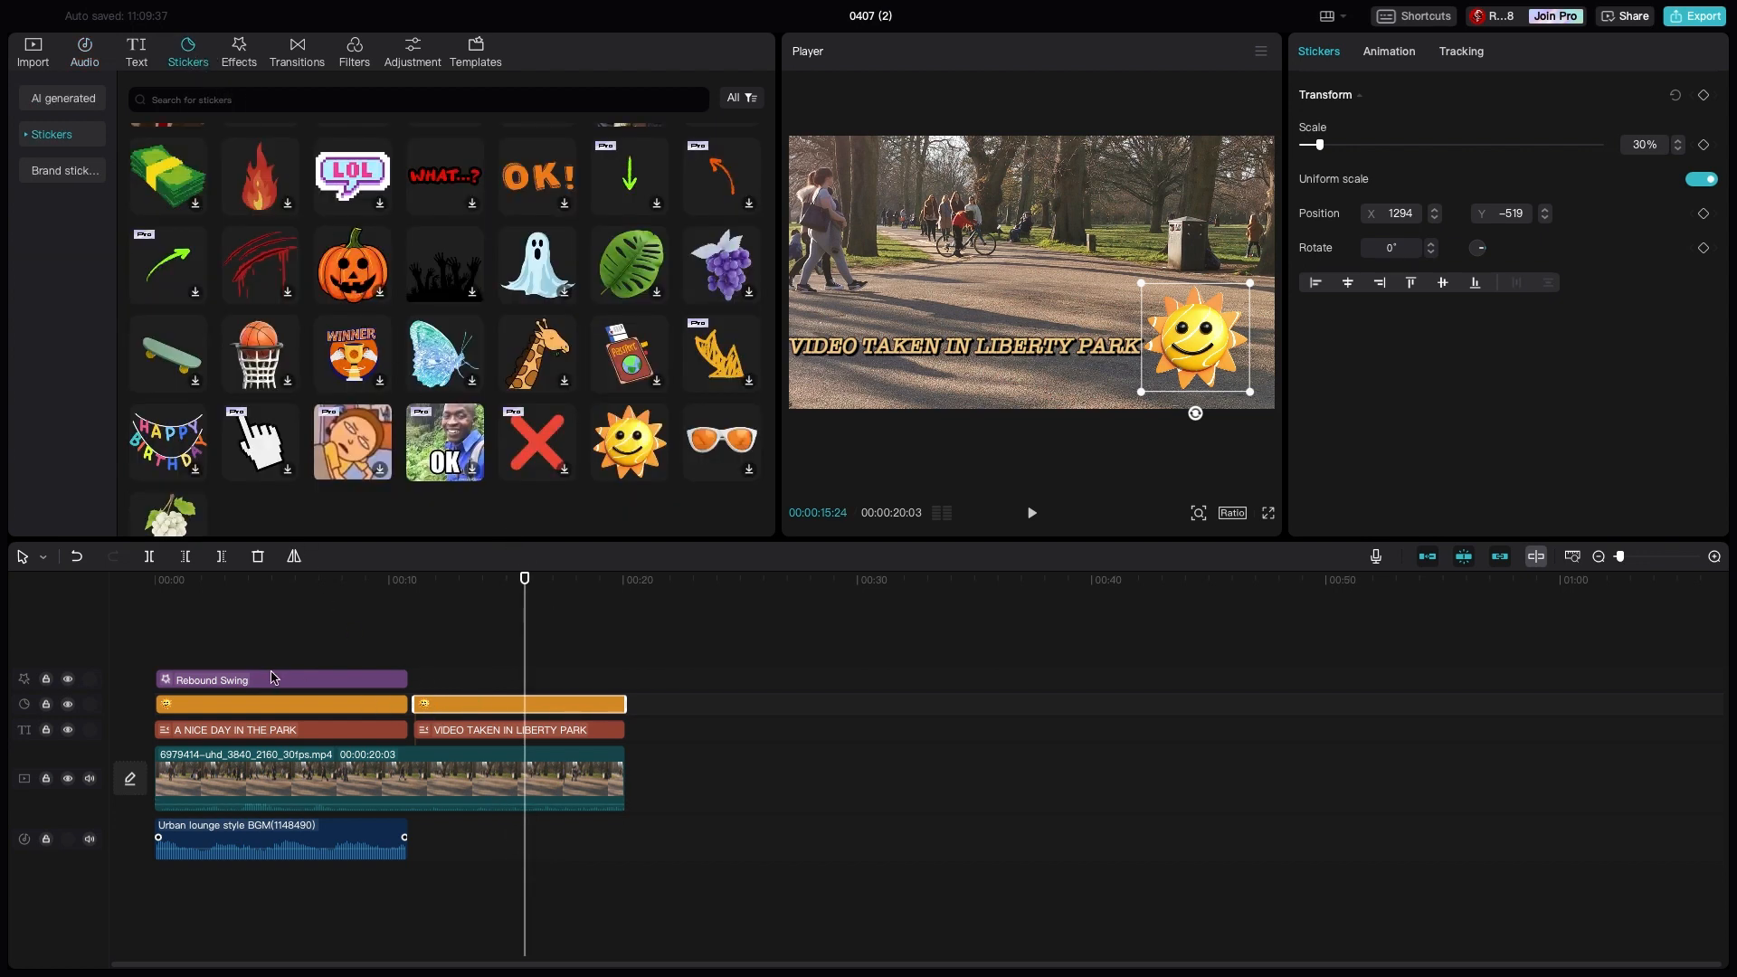
key(BackSpace)
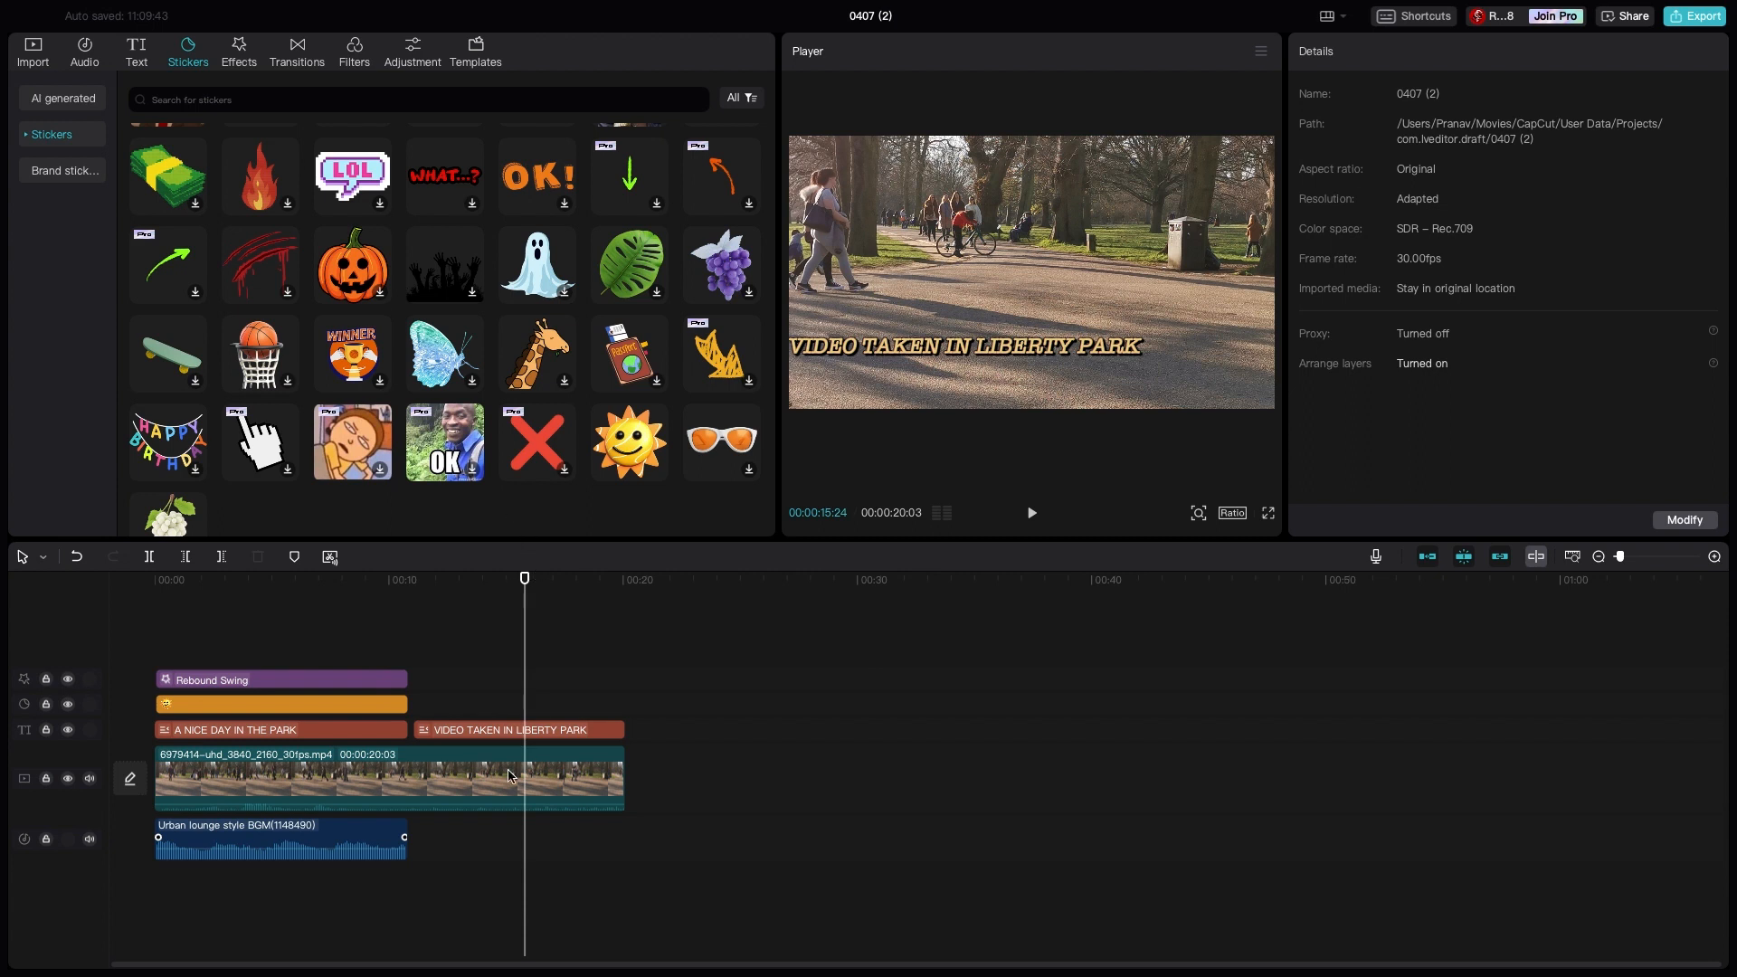
- Add the passport sticker for the second title's full duration, scaled to 59% and placed beside the title in the frame's lower right
drag(522, 915, 414, 906)
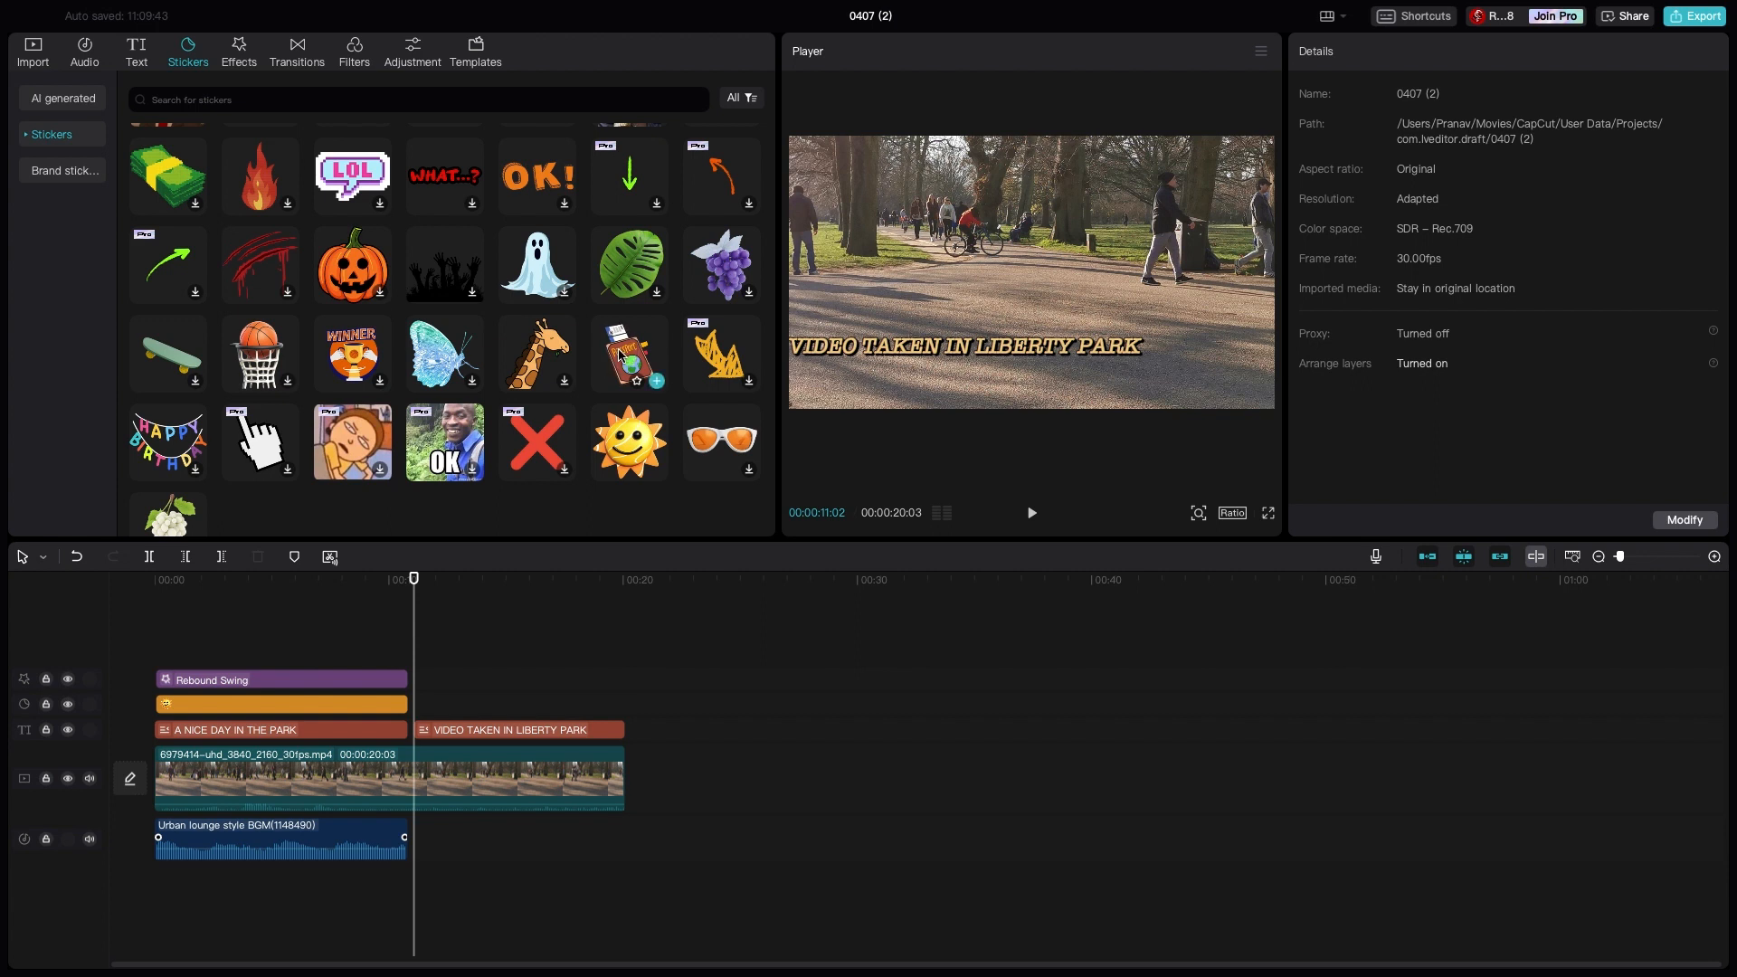
click(656, 381)
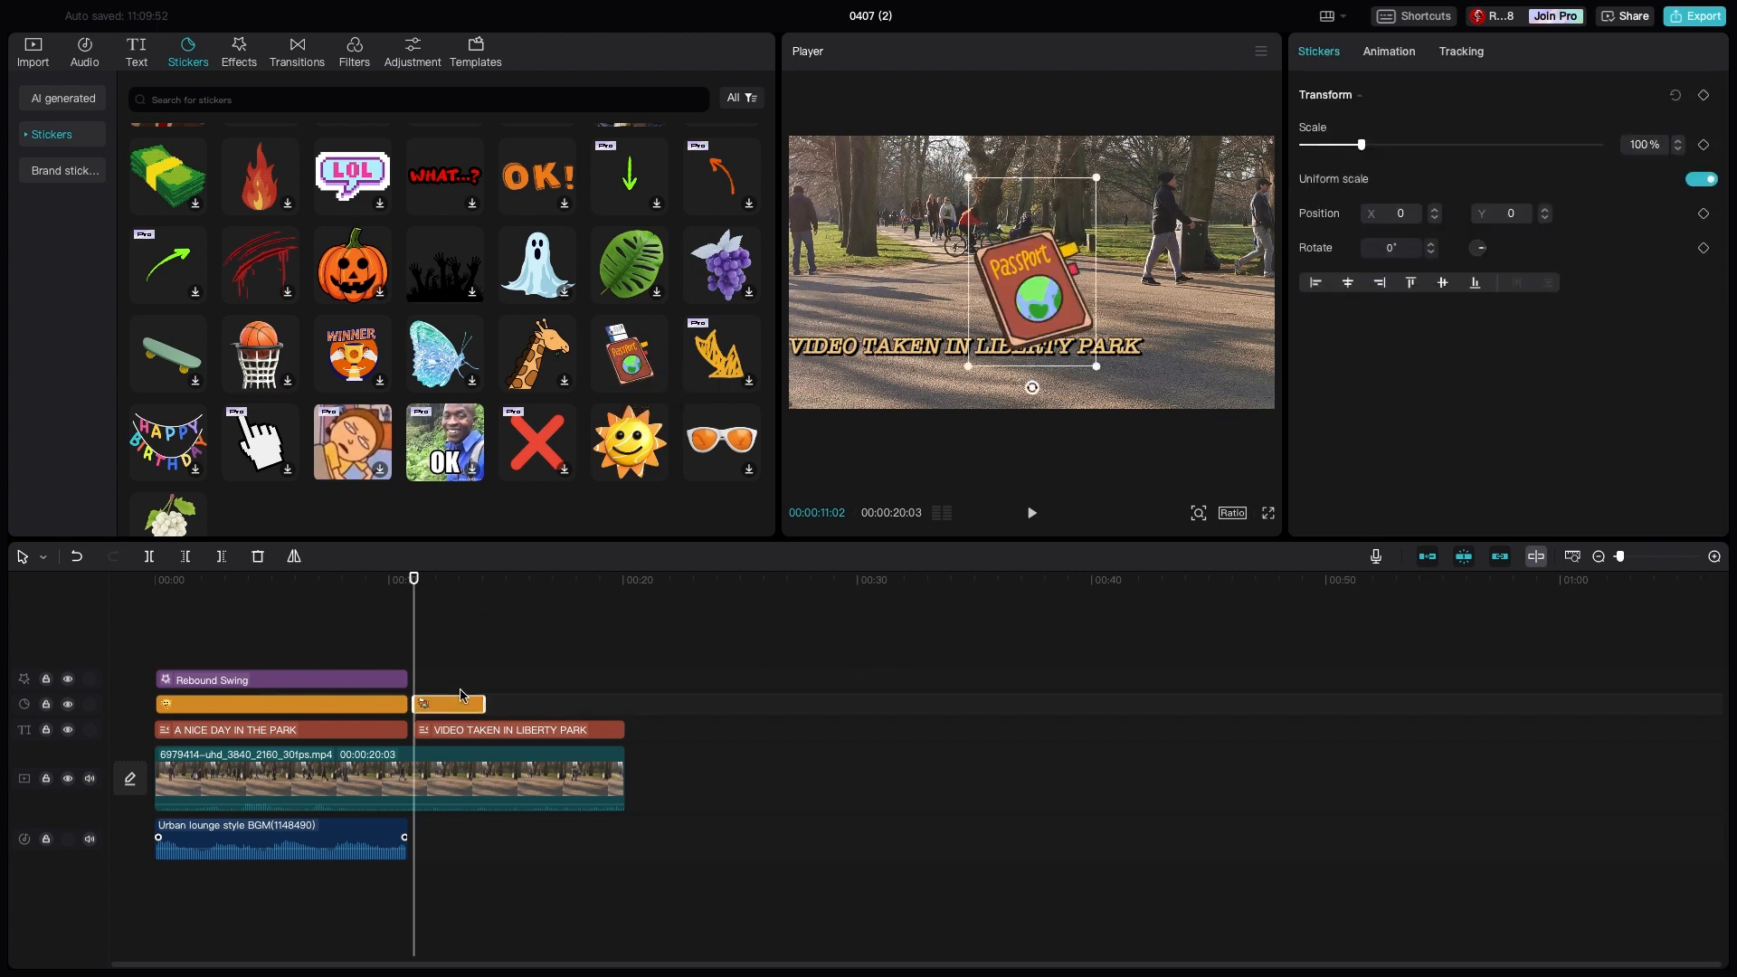
drag(495, 706, 627, 707)
drag(1063, 263, 1257, 310)
drag(1267, 419, 1160, 380)
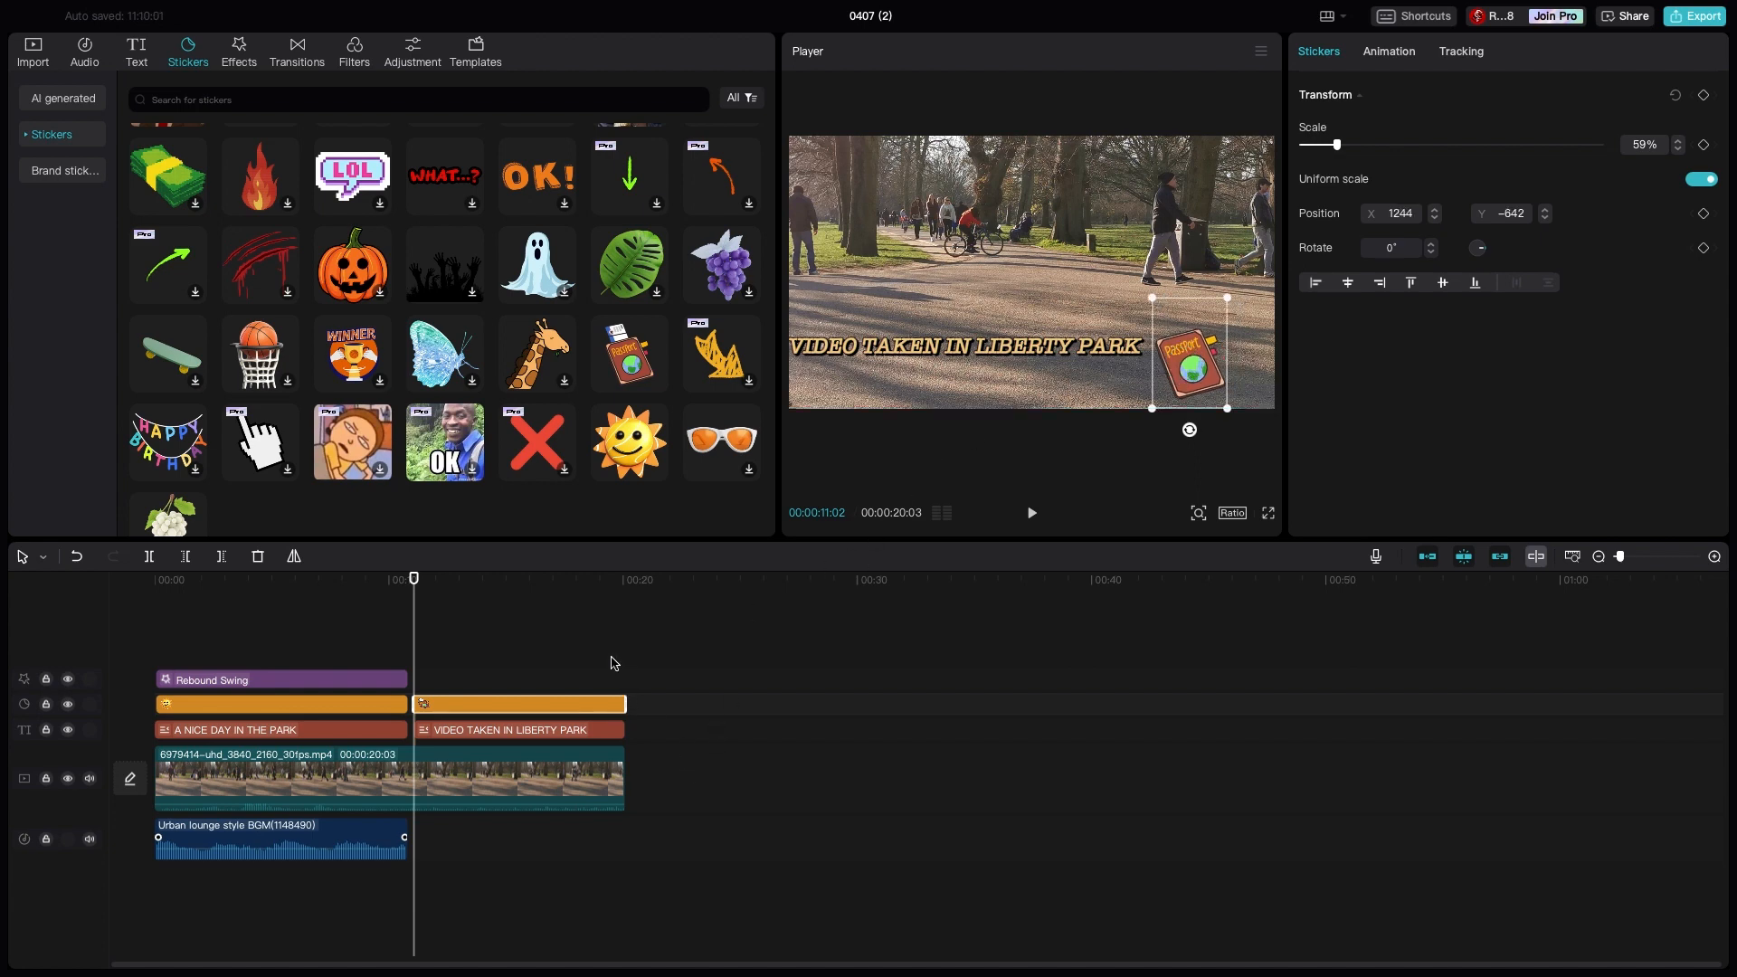
- Add the Spectrum Scanning video effect at the start of the second title and extend it to the end of the video
click(237, 56)
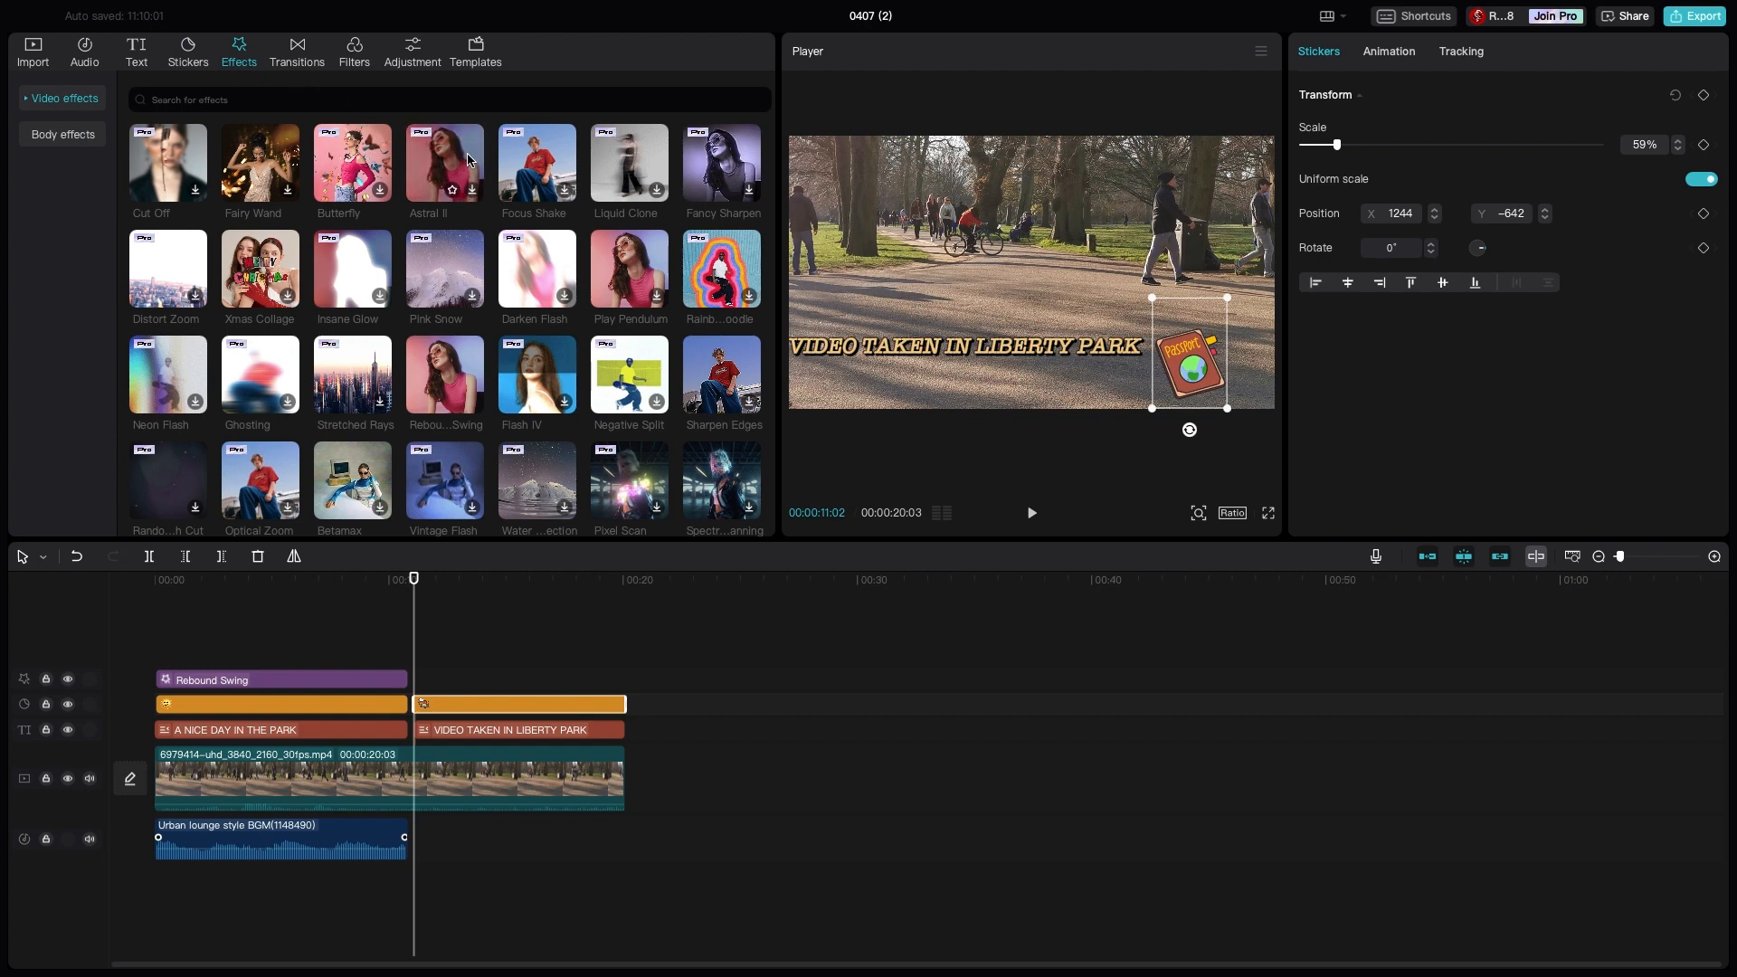
mouse_move(429, 384)
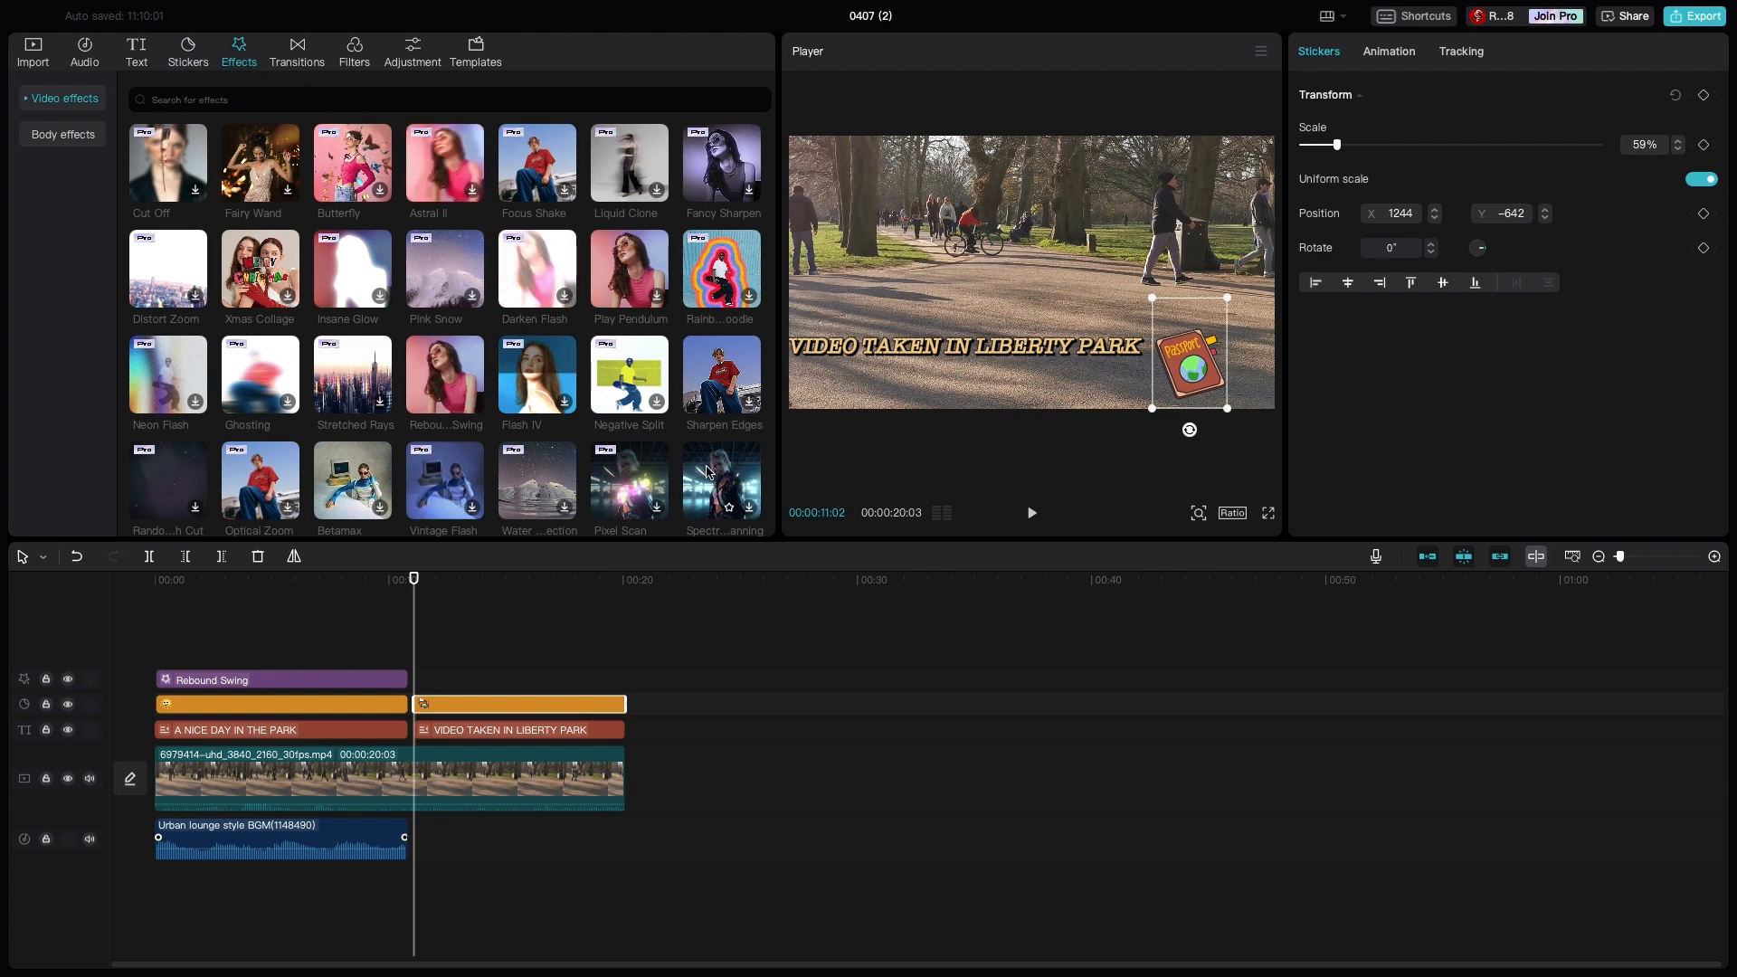
click(737, 494)
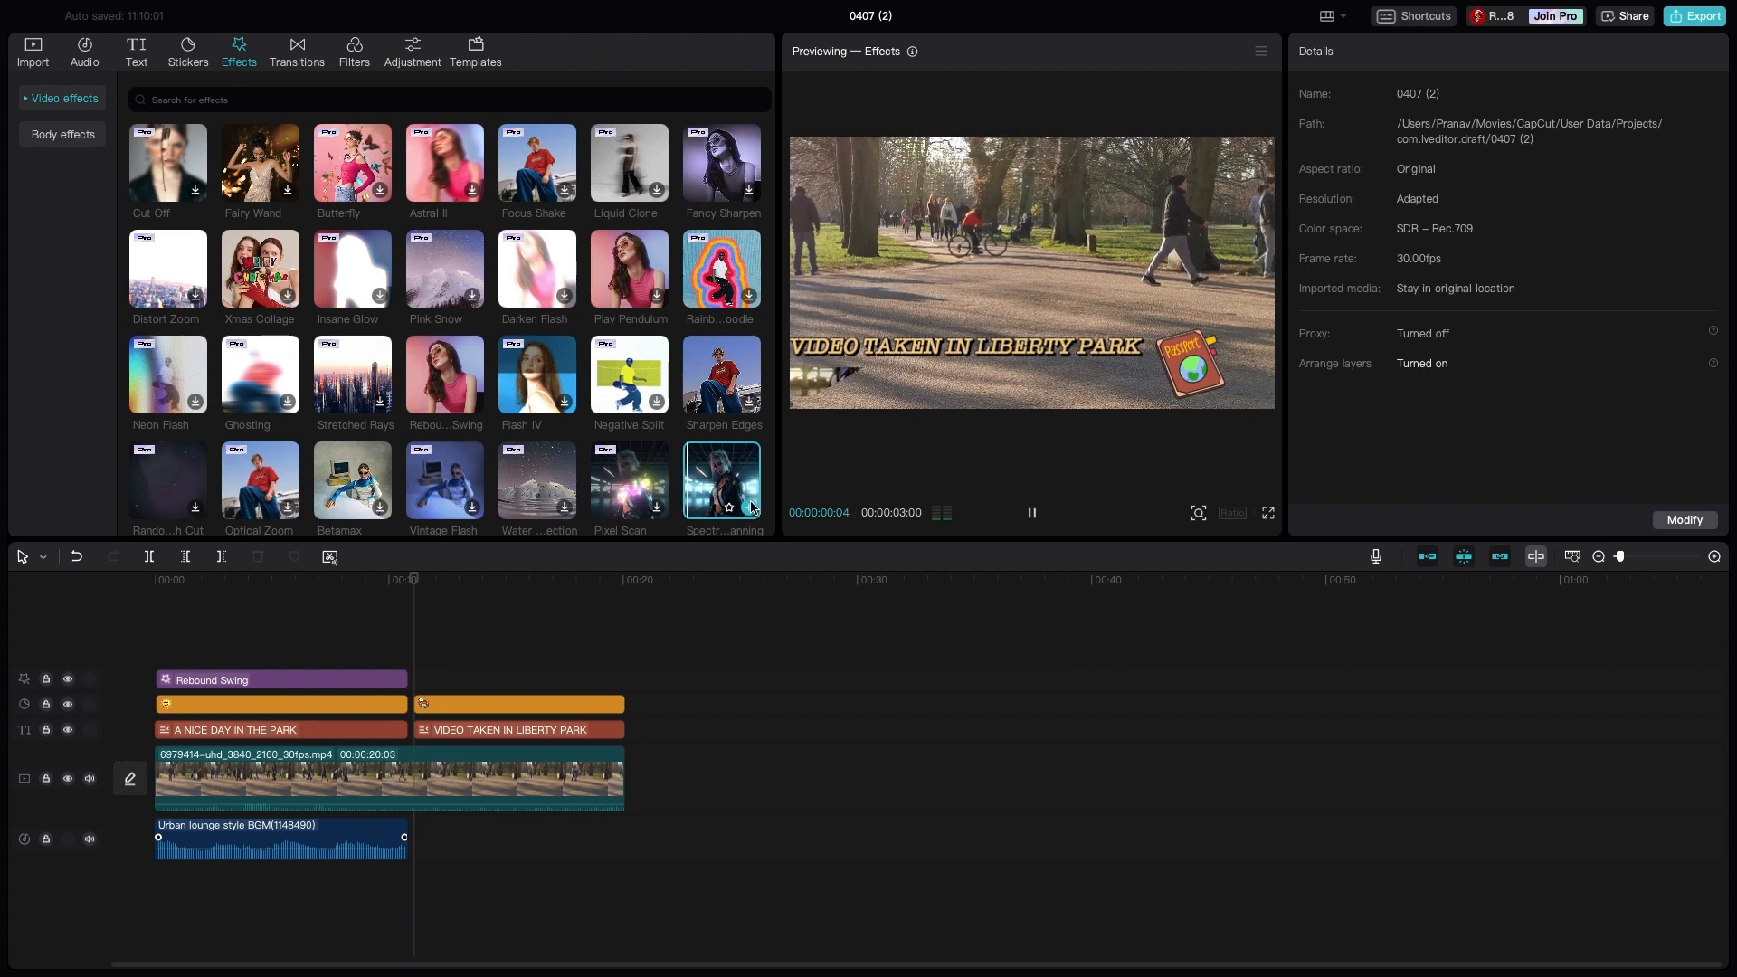
click(750, 505)
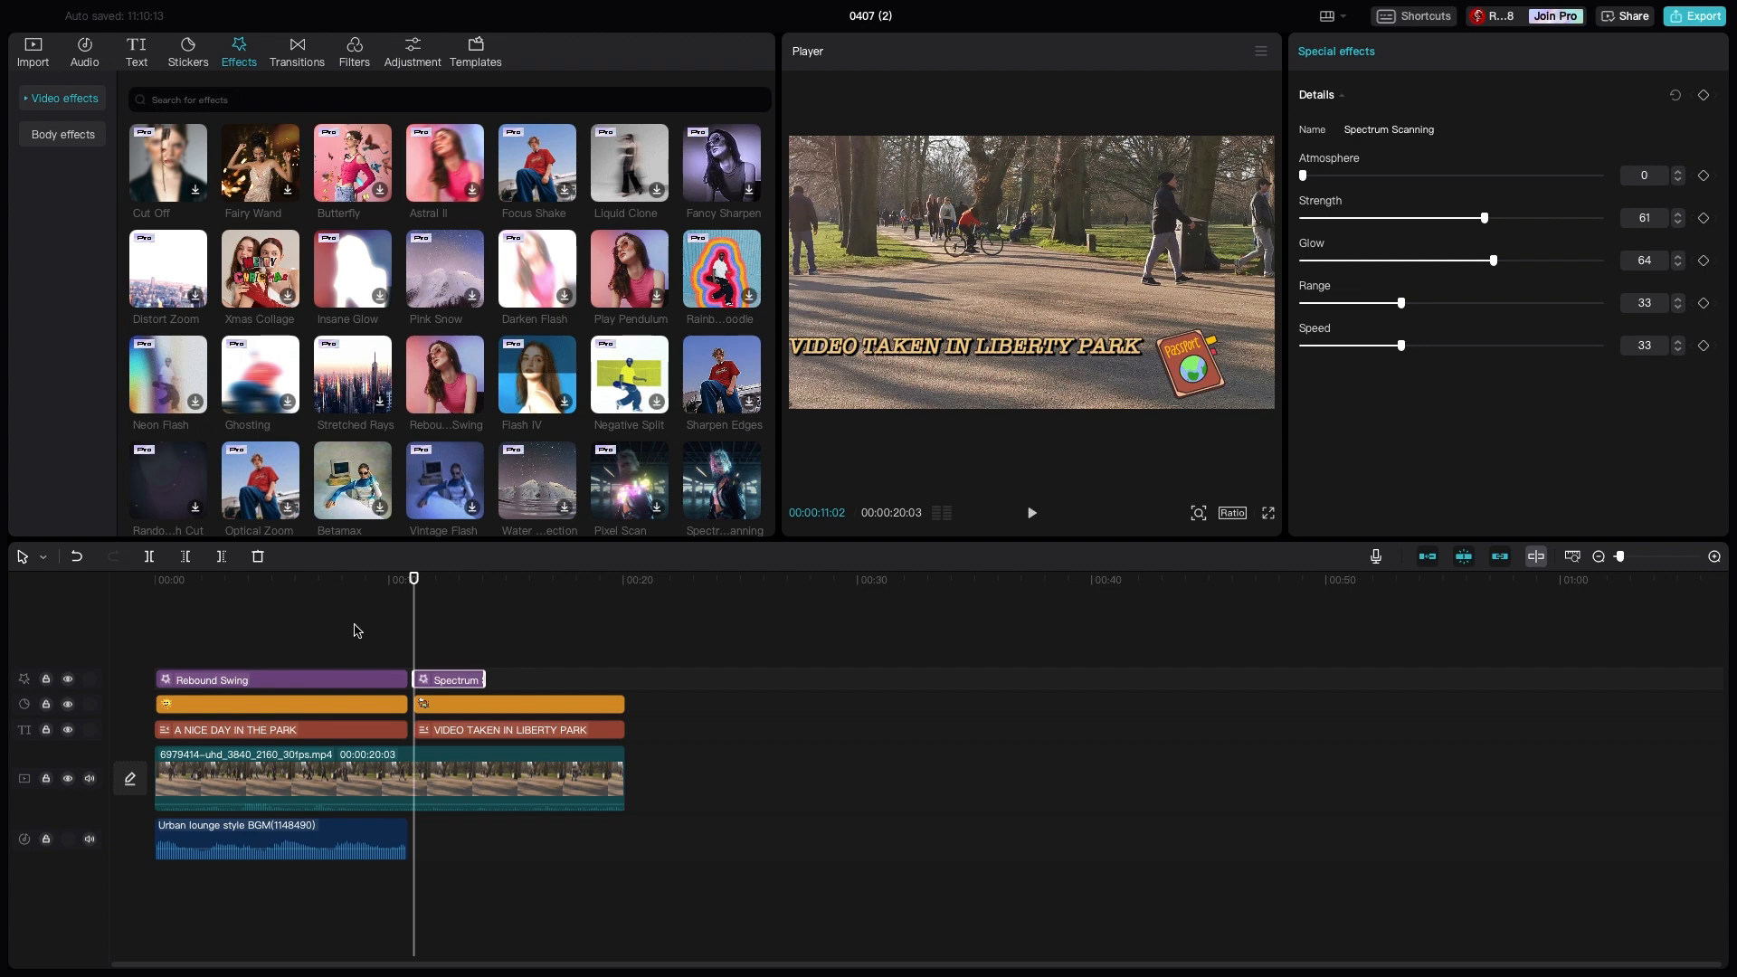
drag(482, 679, 624, 680)
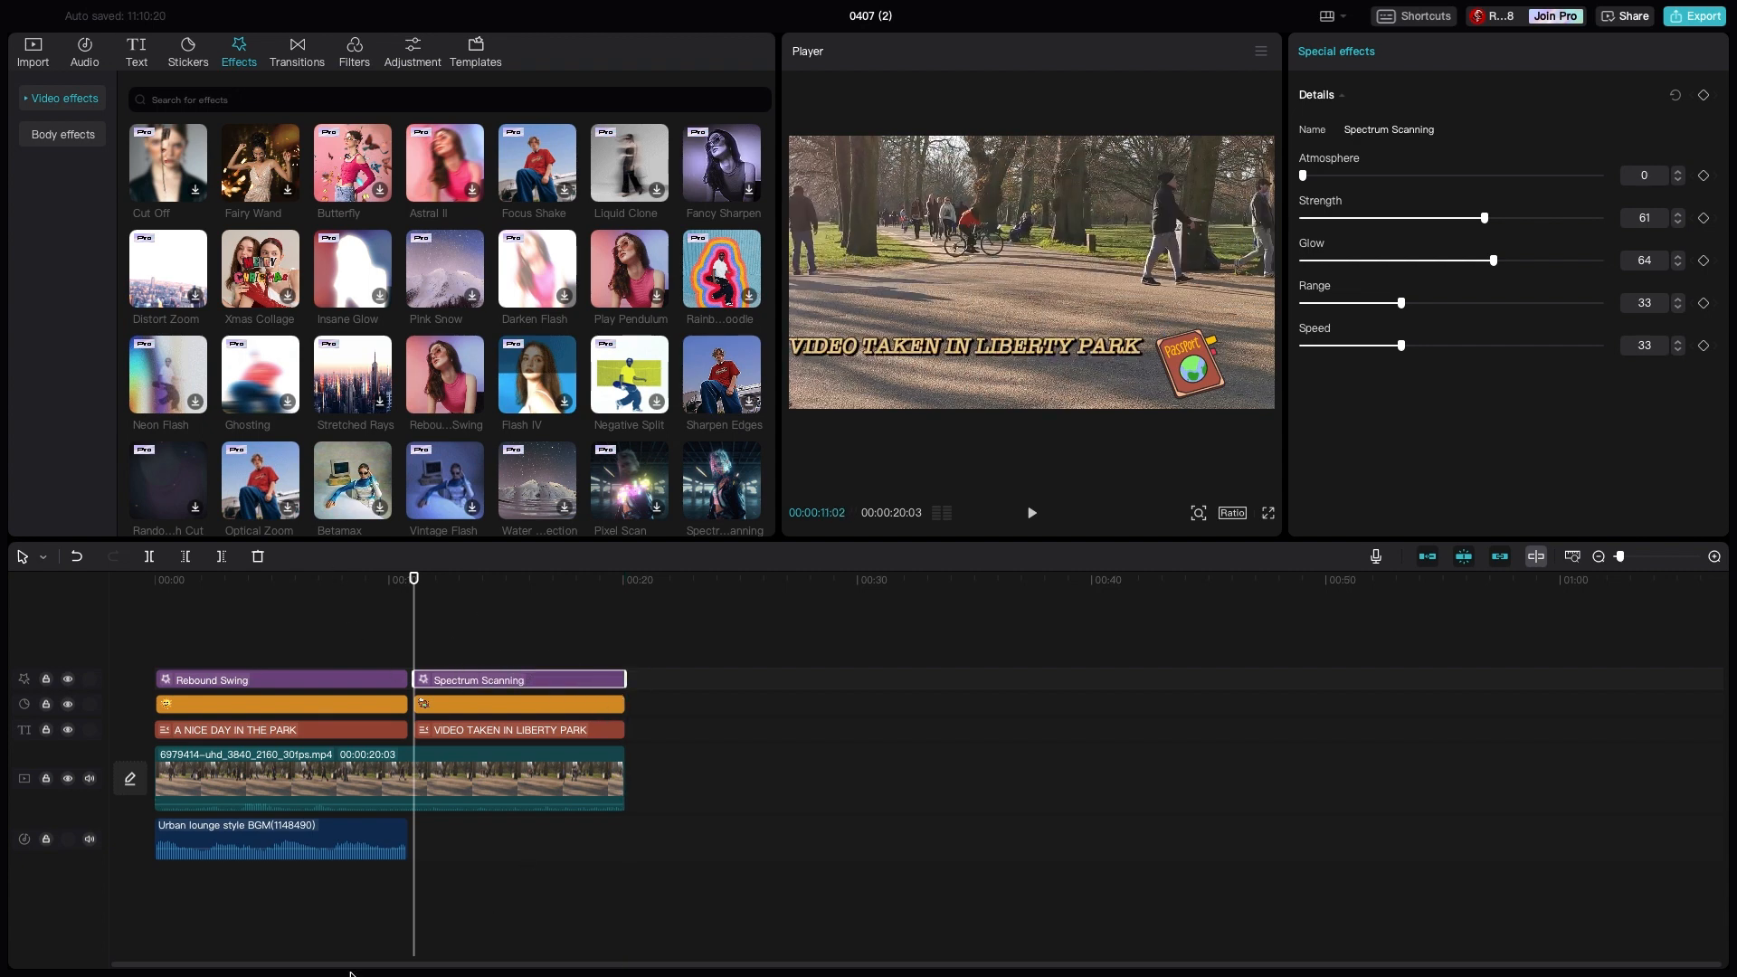
- Extend the Urban lounge style background music to the end of the video
click(404, 841)
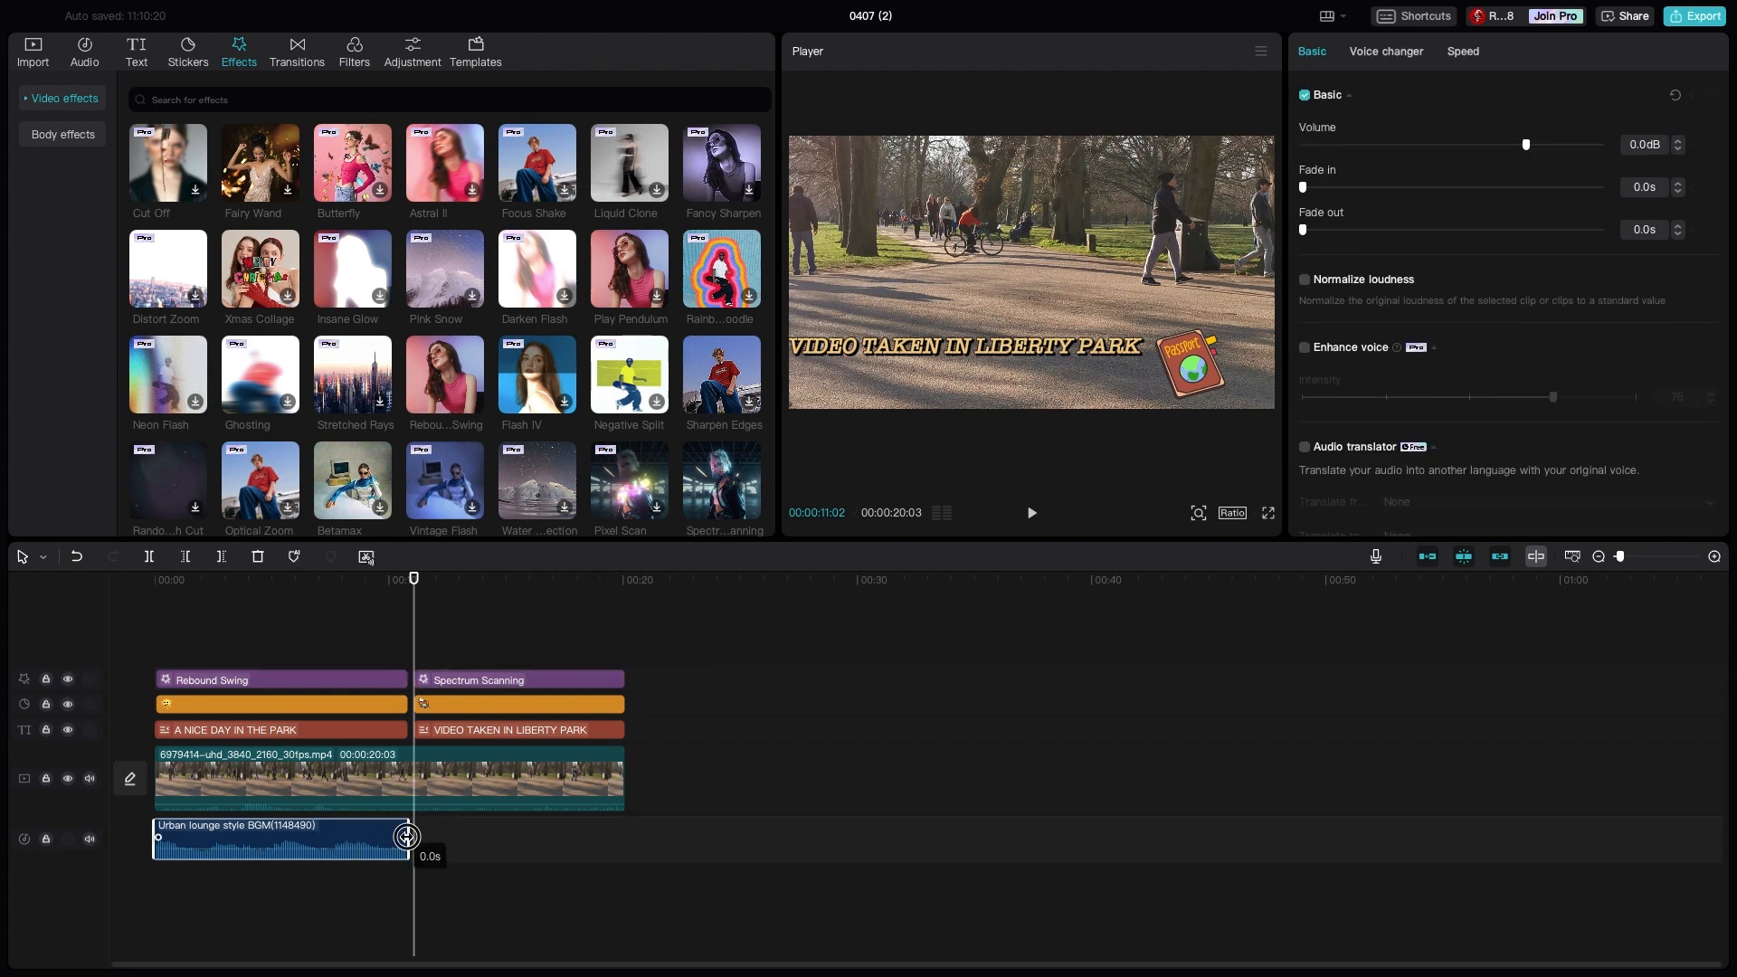
drag(407, 850, 626, 845)
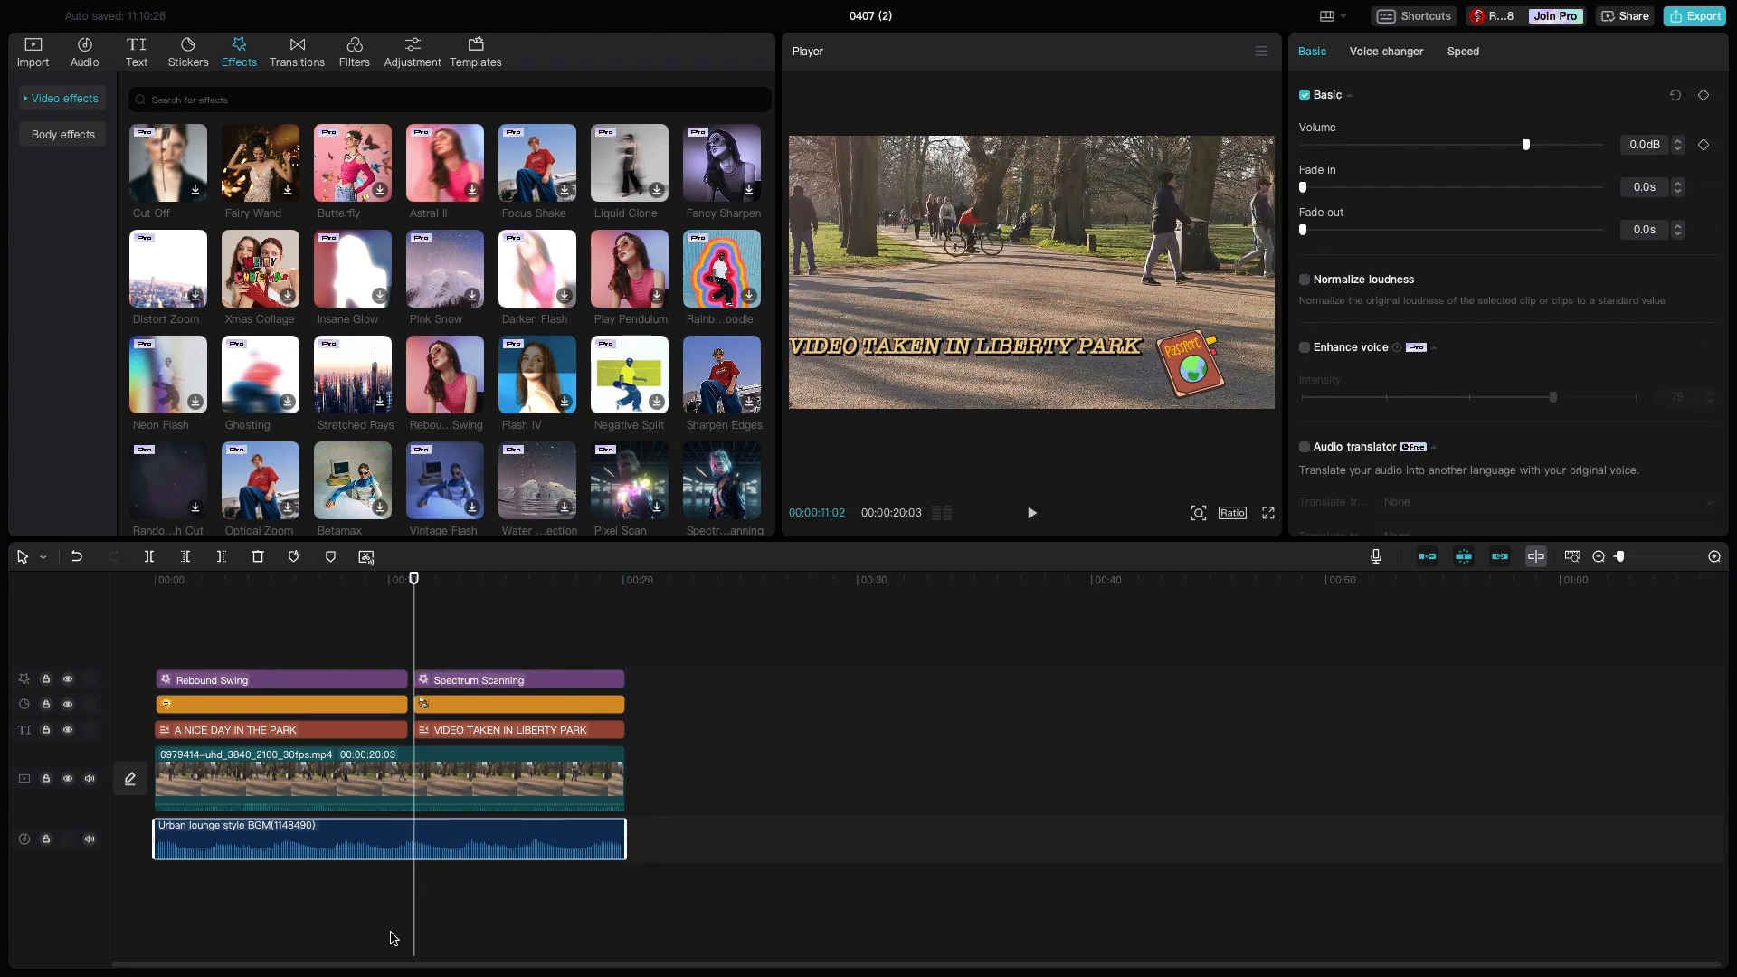
- Split the park video clip at 00:00:10:25, between the two titles
drag(407, 939, 408, 763)
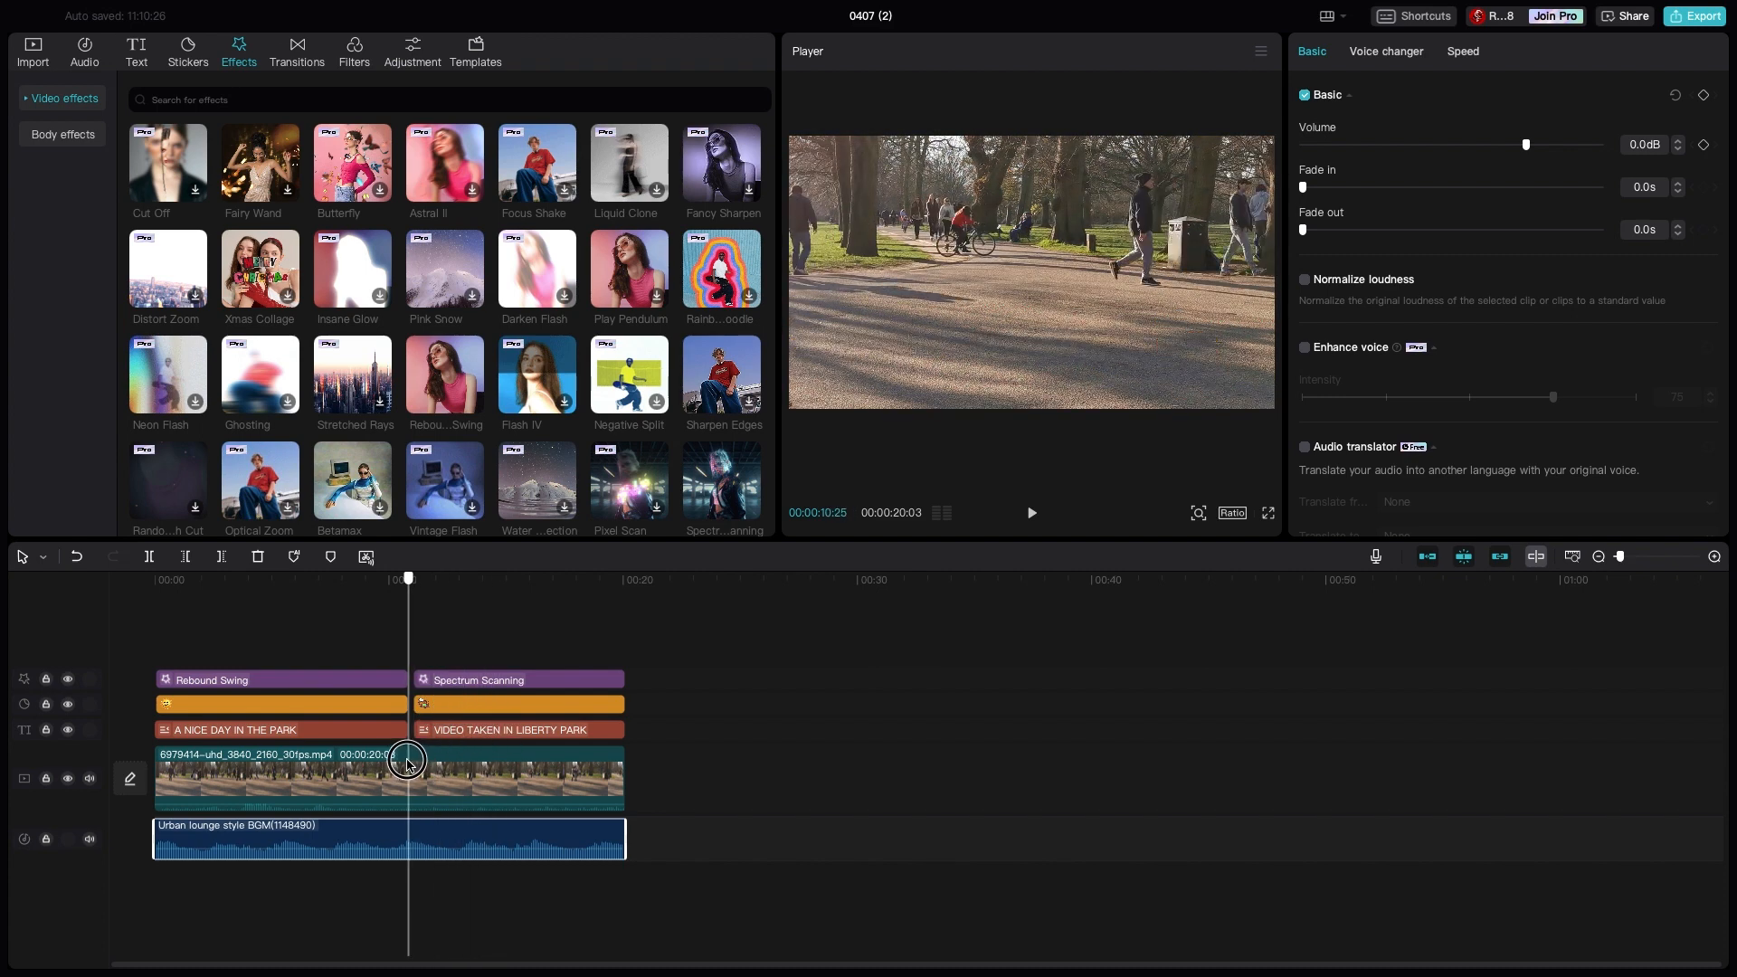
click(422, 771)
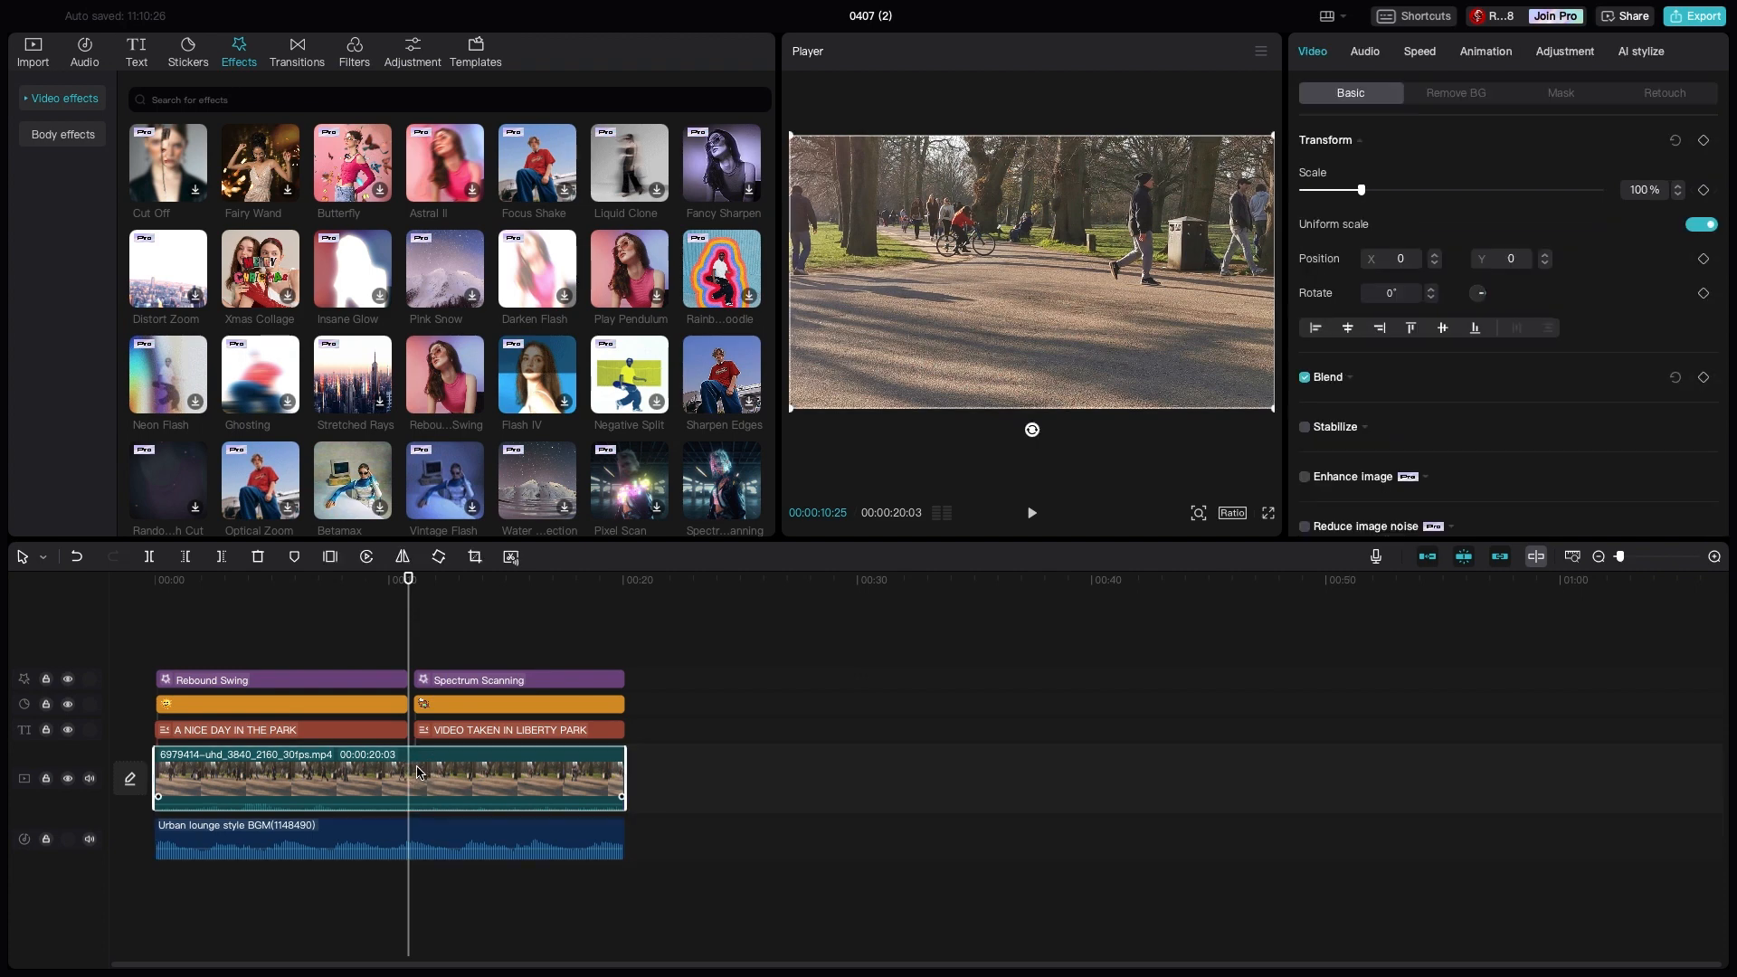
click(152, 557)
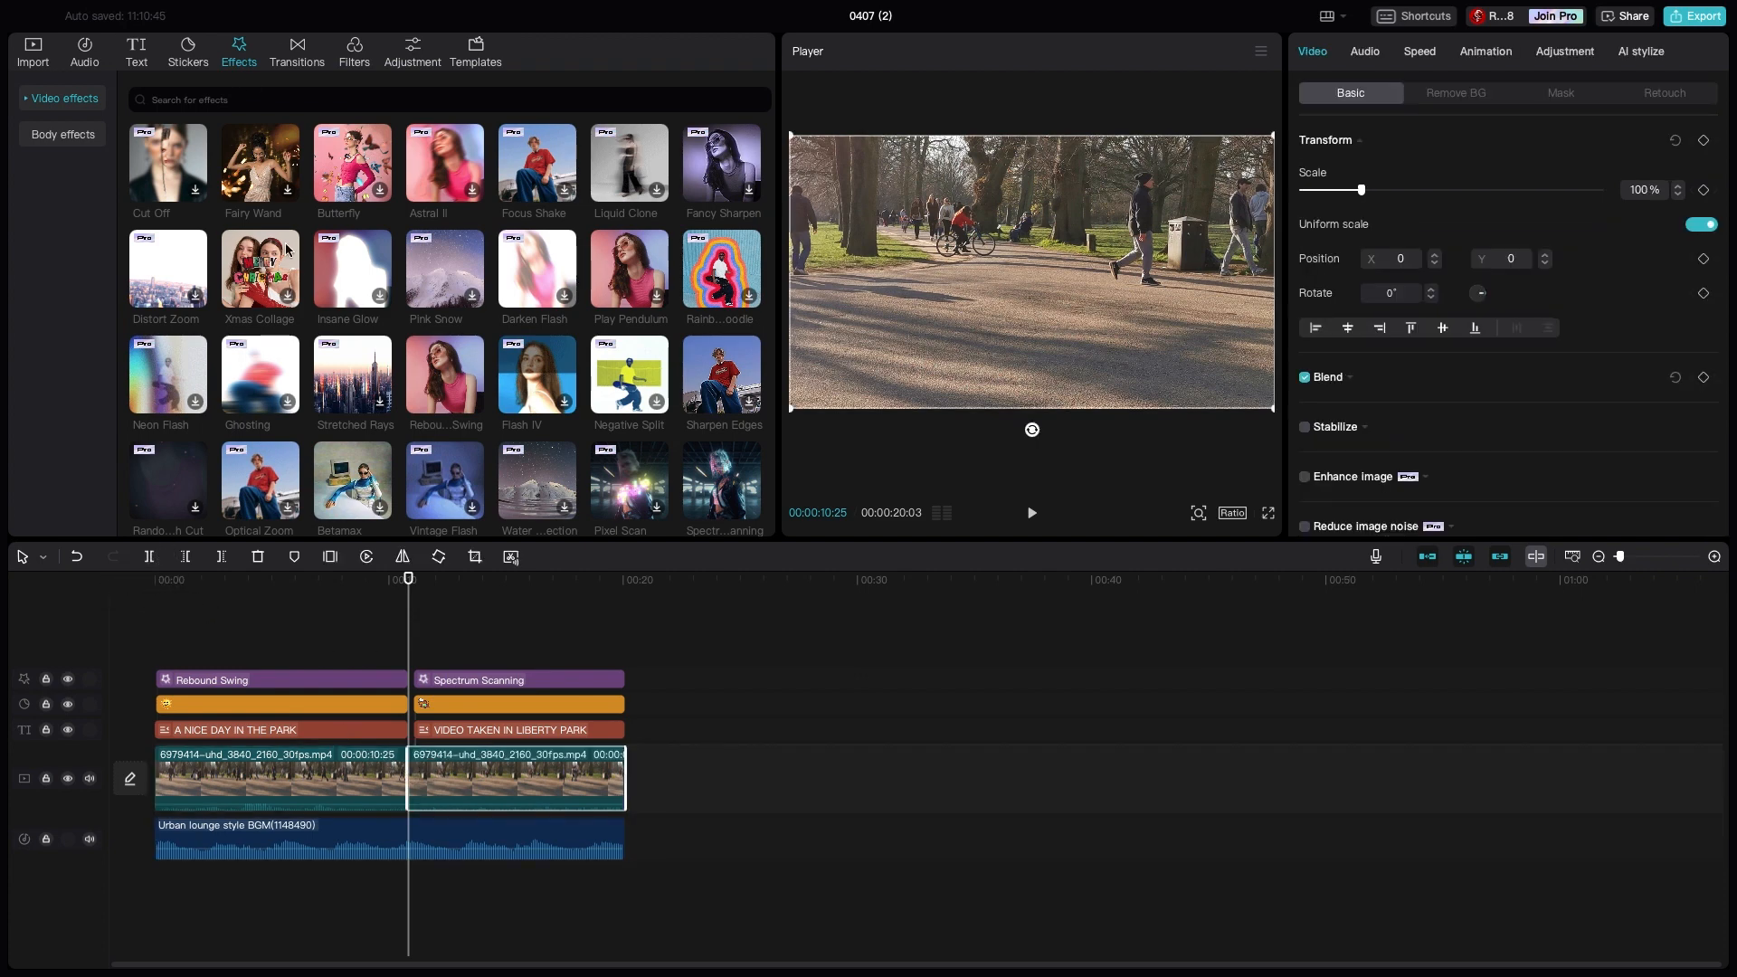
- Add the Rotate CW II transition at the cut between the two park video clips
click(281, 51)
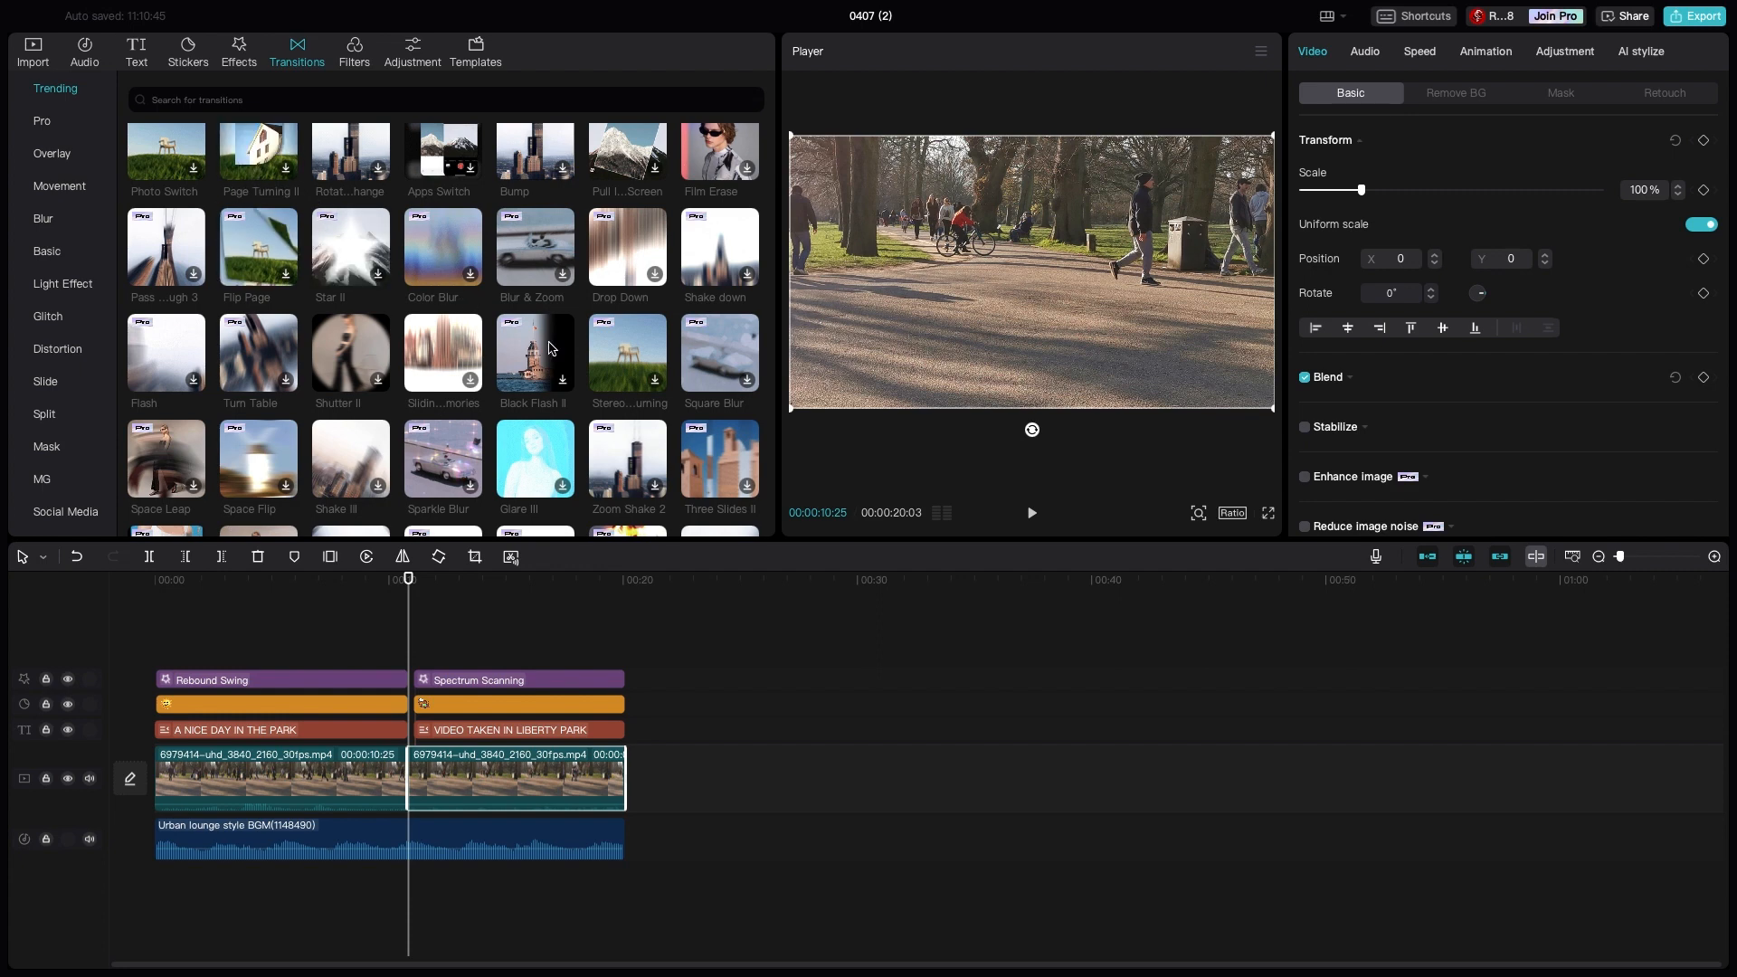
scroll(553, 348, down, 1)
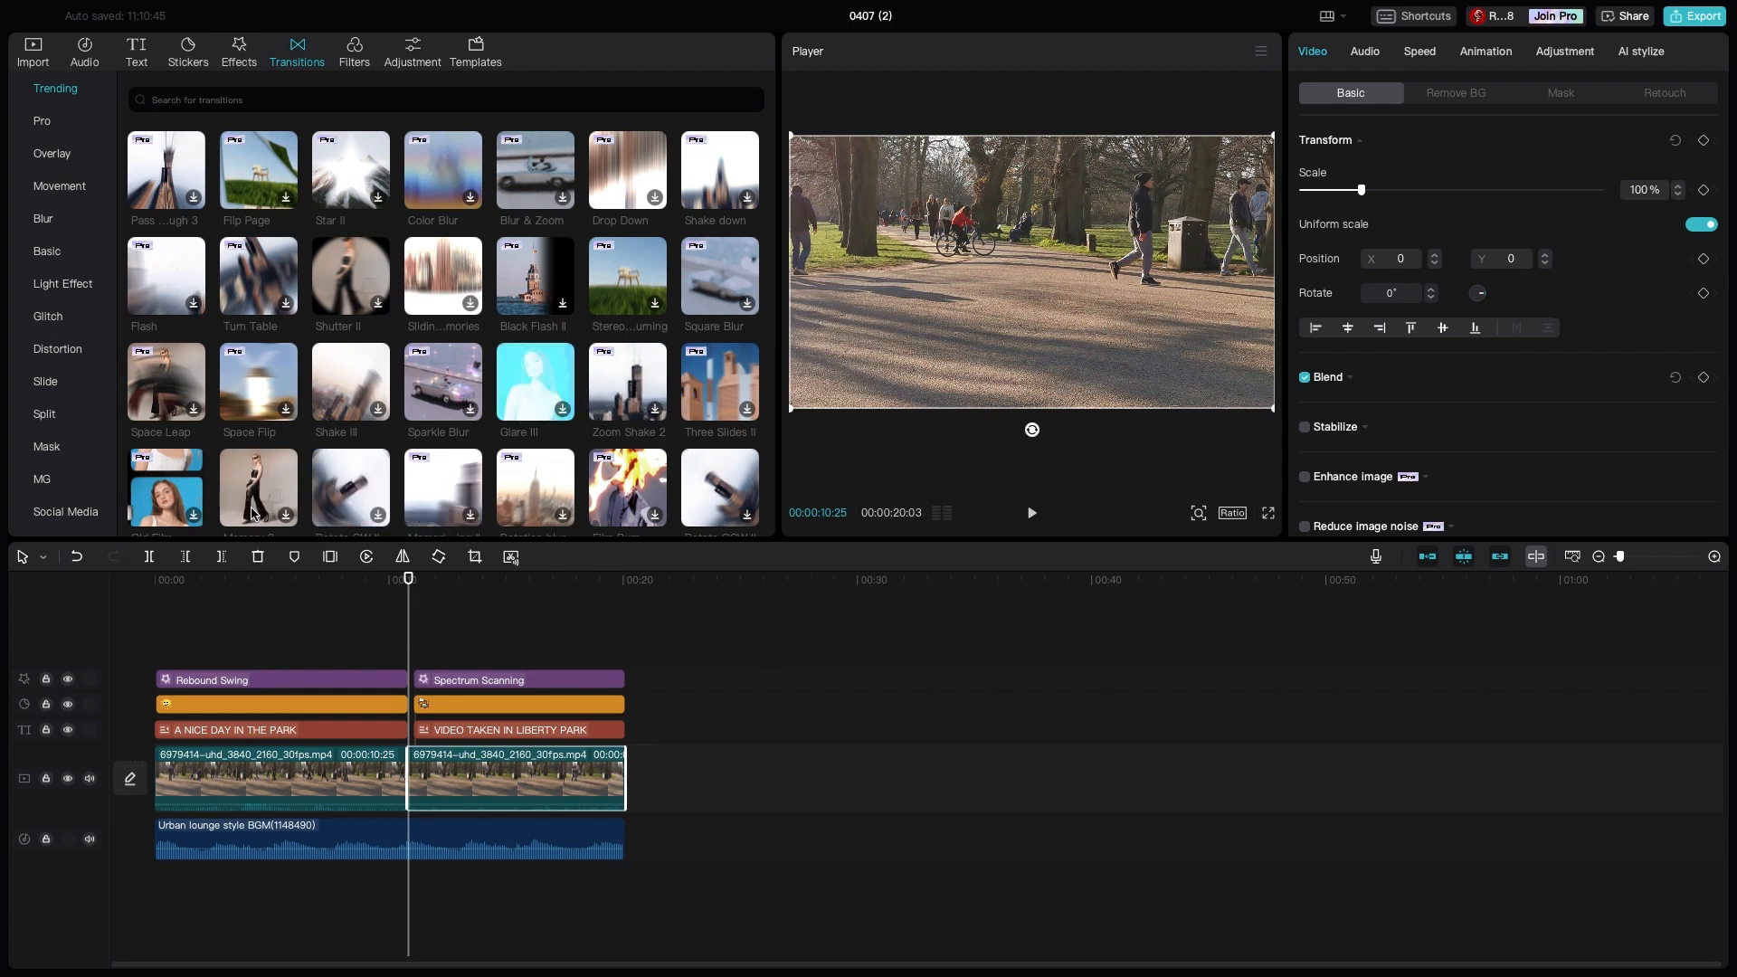
scroll(312, 511, down, 1)
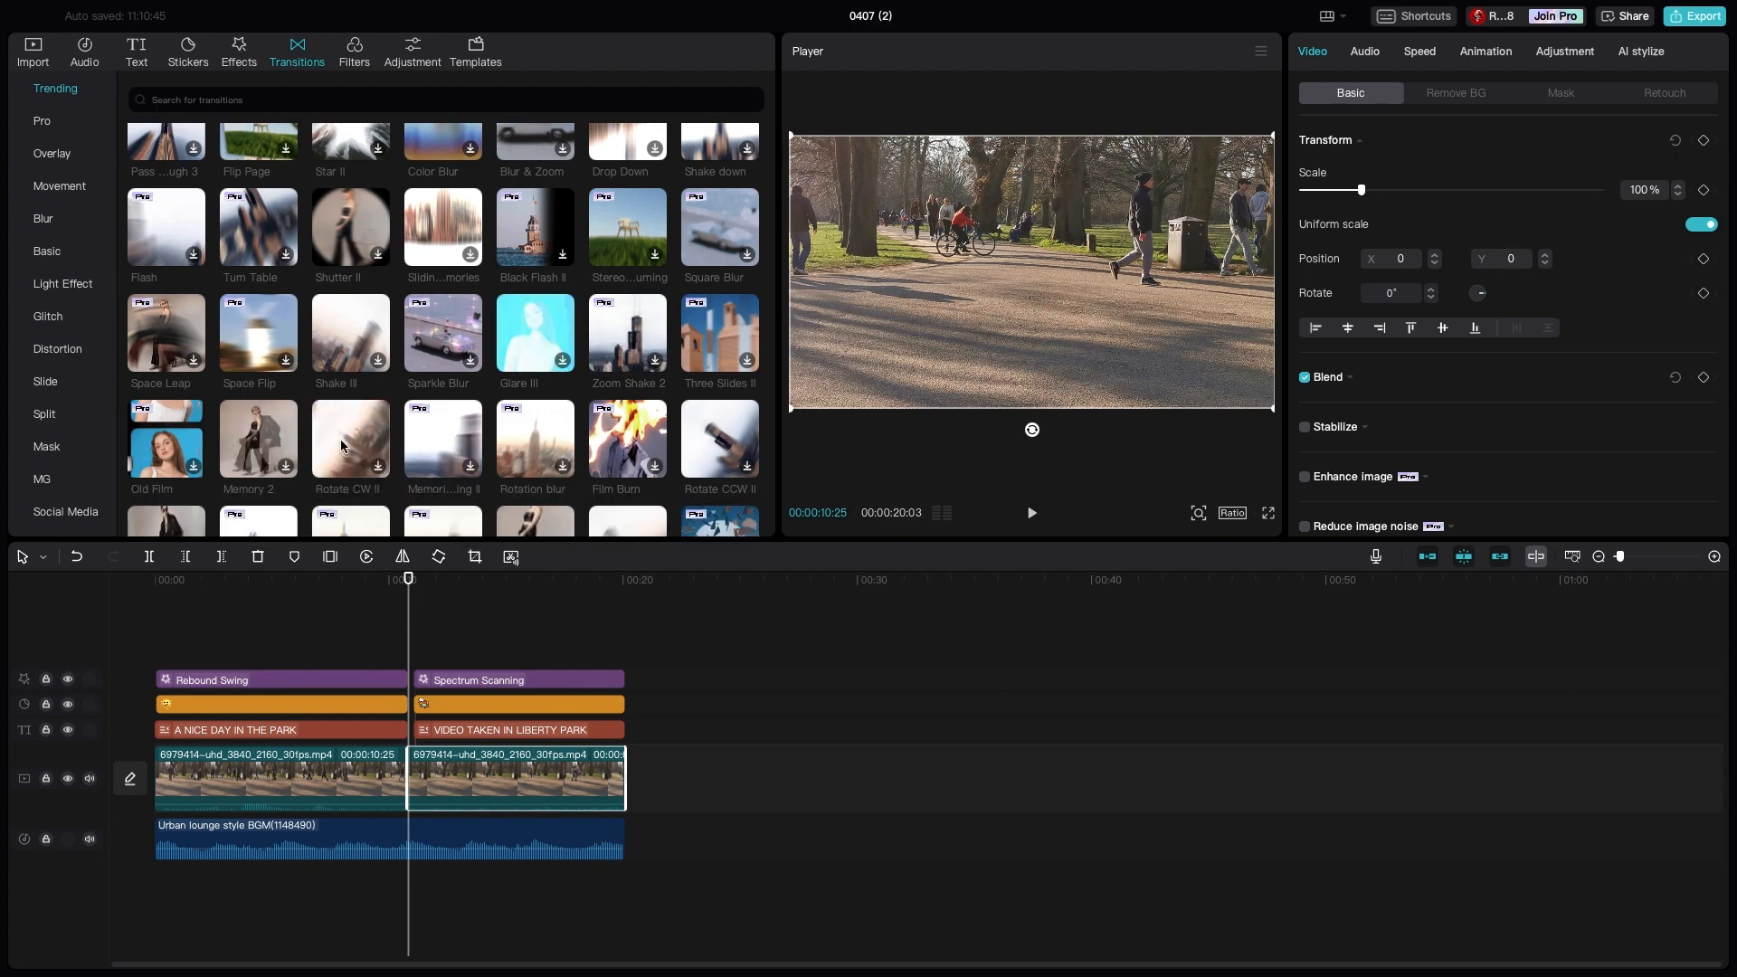
click(342, 441)
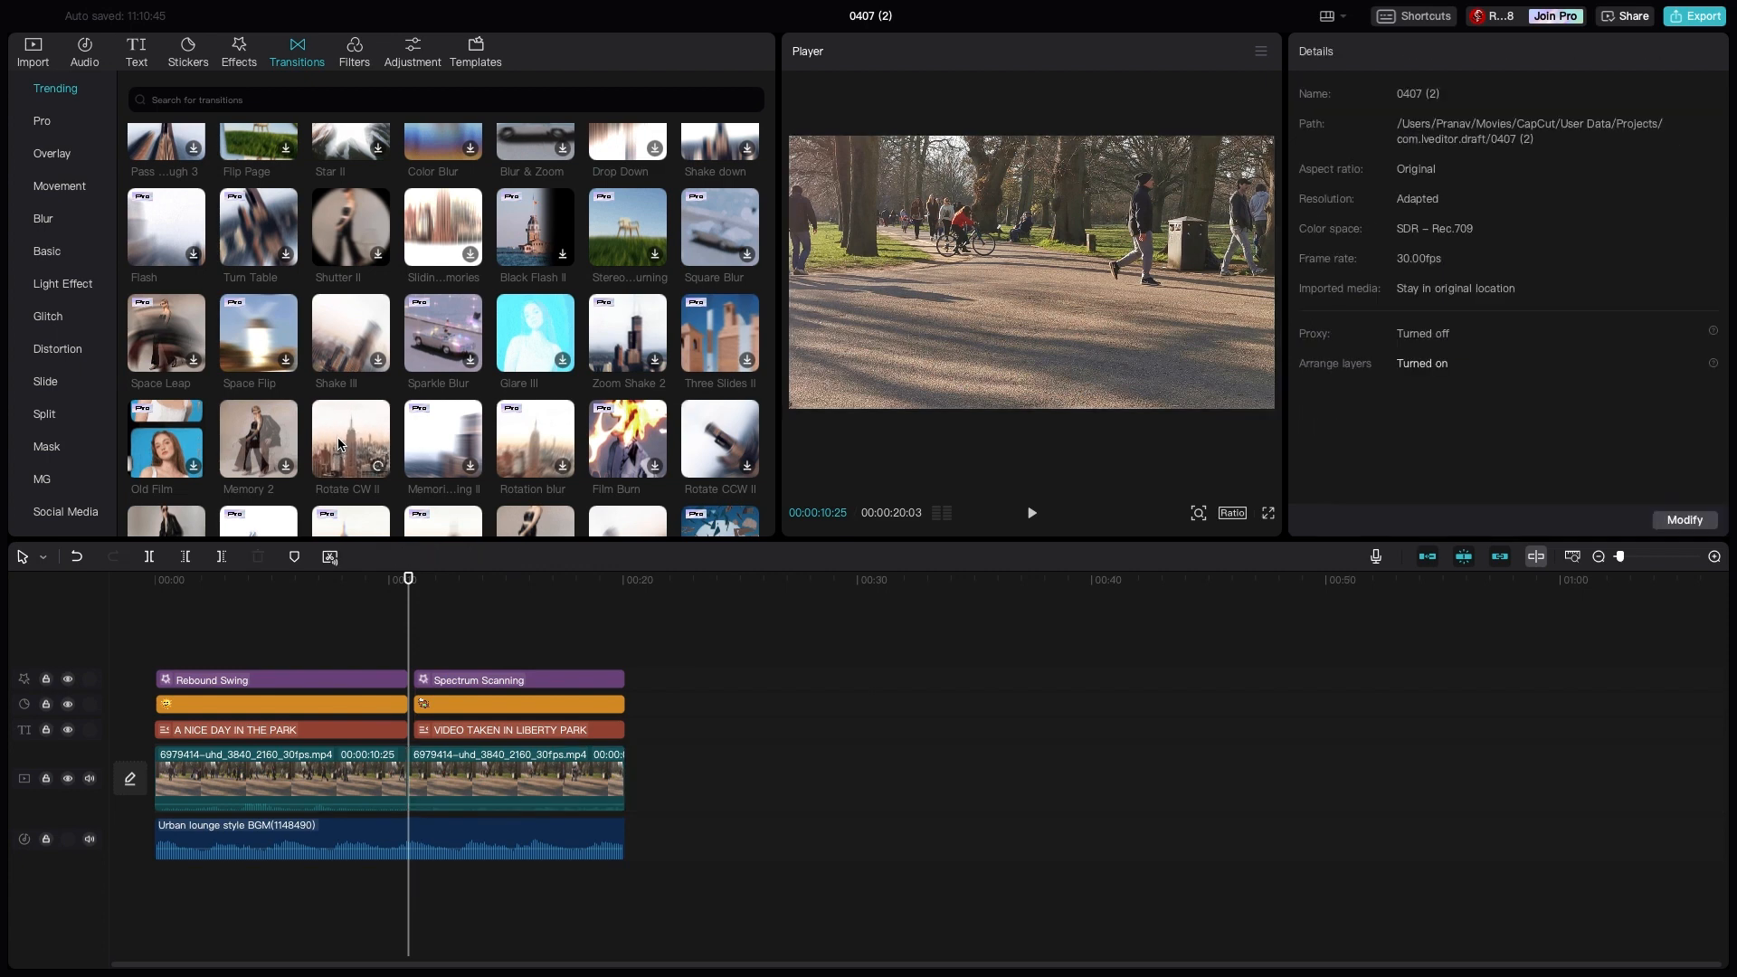
click(378, 462)
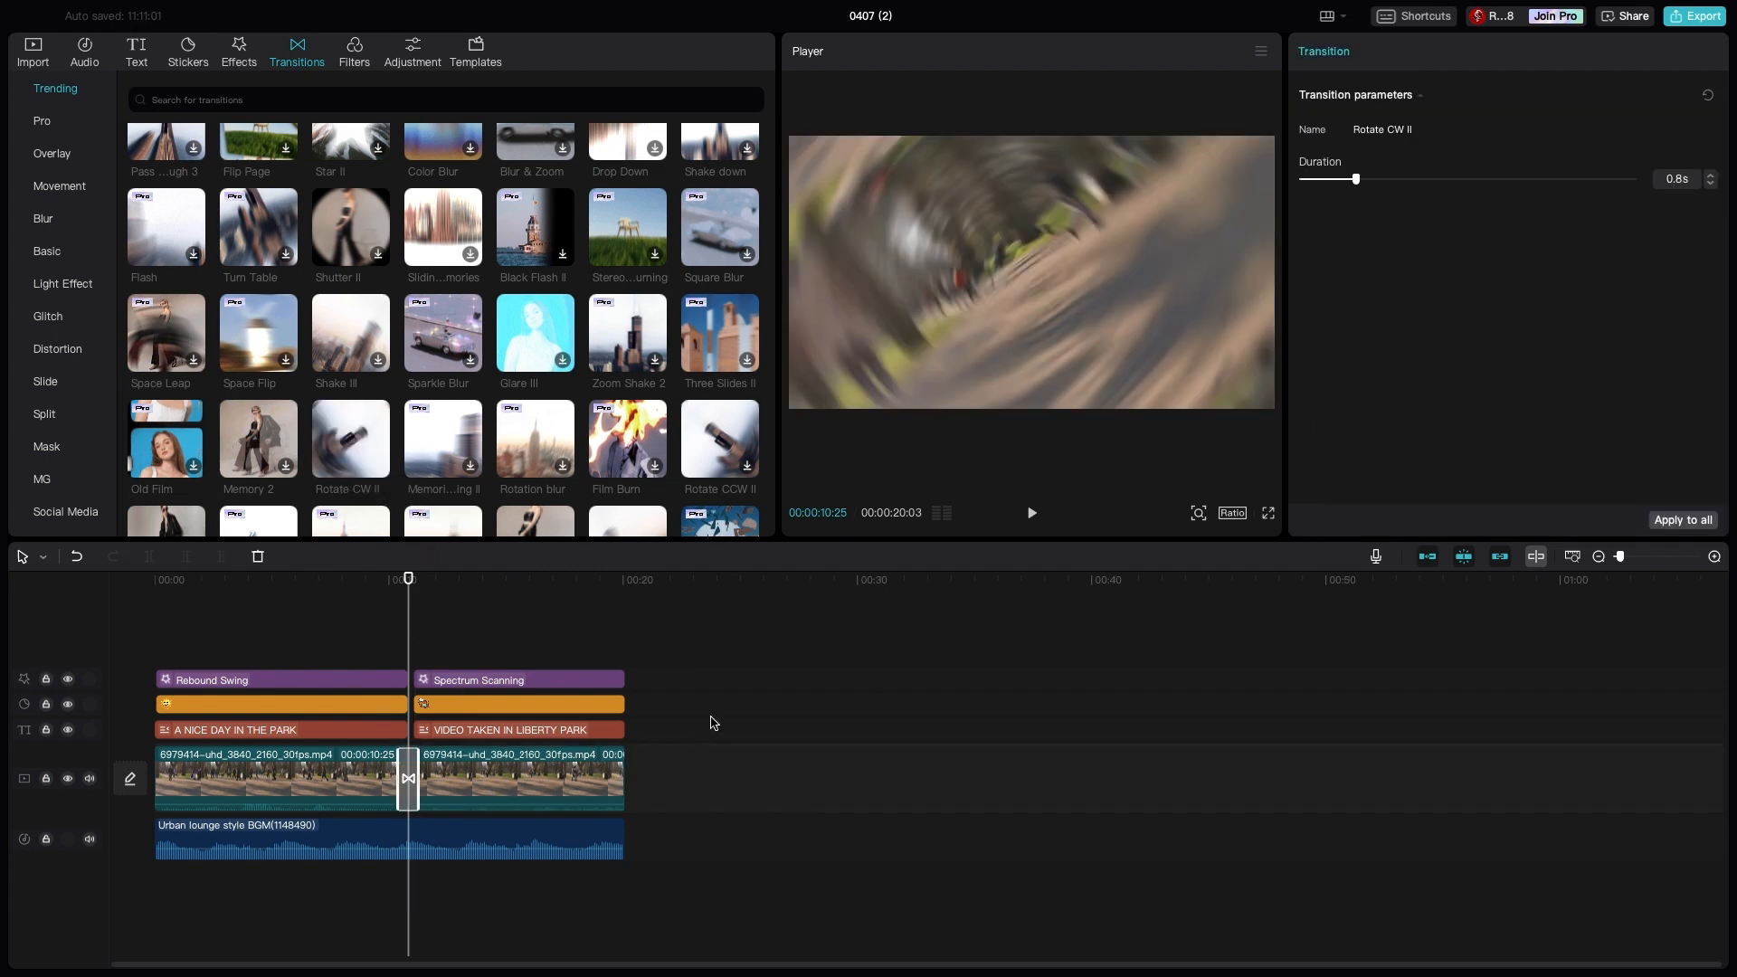
- Play the edited video from the beginning to review the titles, effects and transition
click(399, 925)
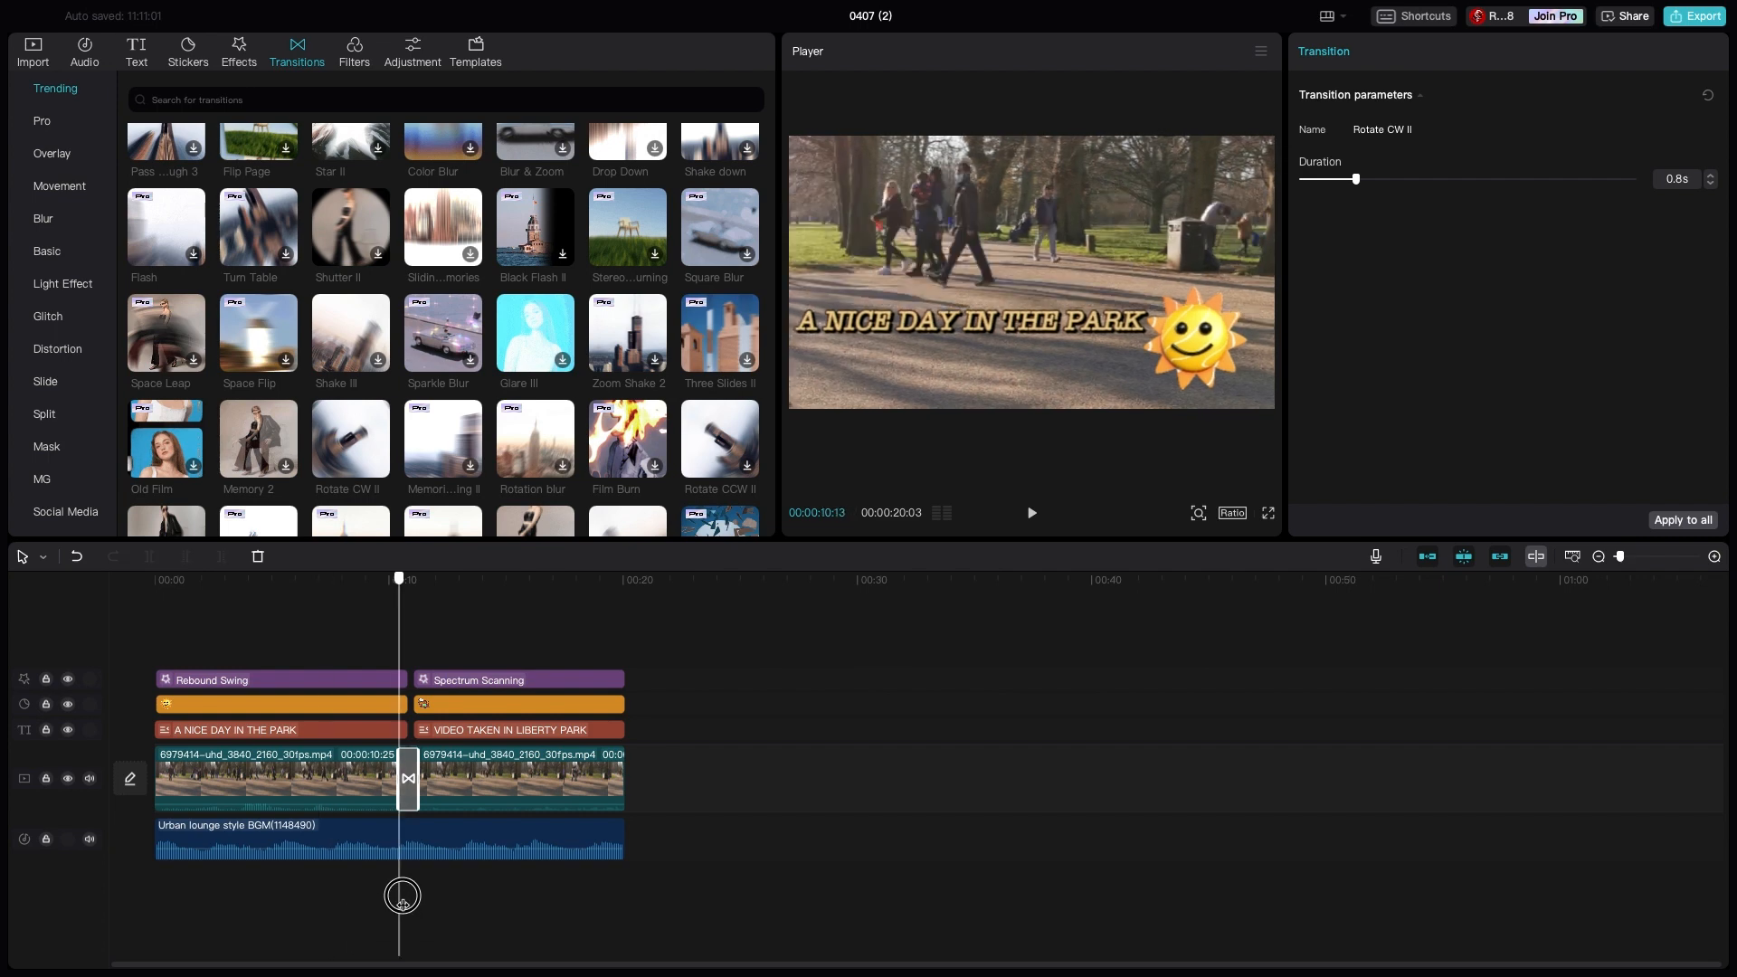
drag(402, 896, 288, 887)
right_click(223, 892)
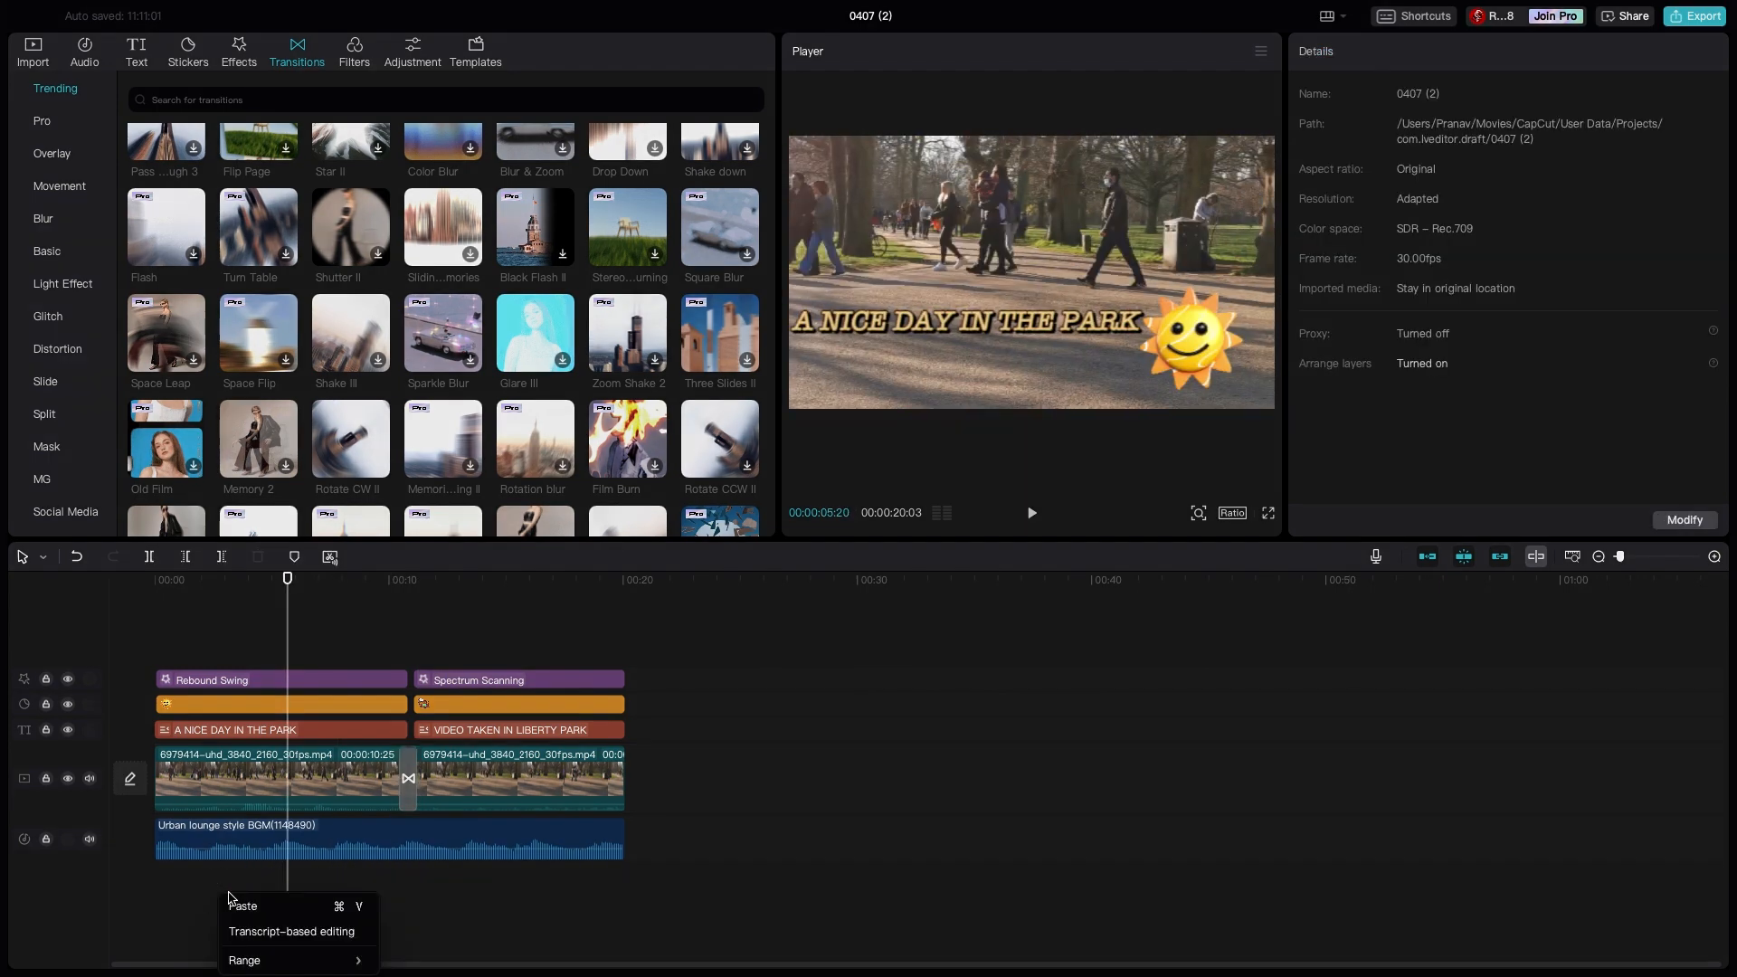
click(297, 882)
drag(290, 882, 102, 876)
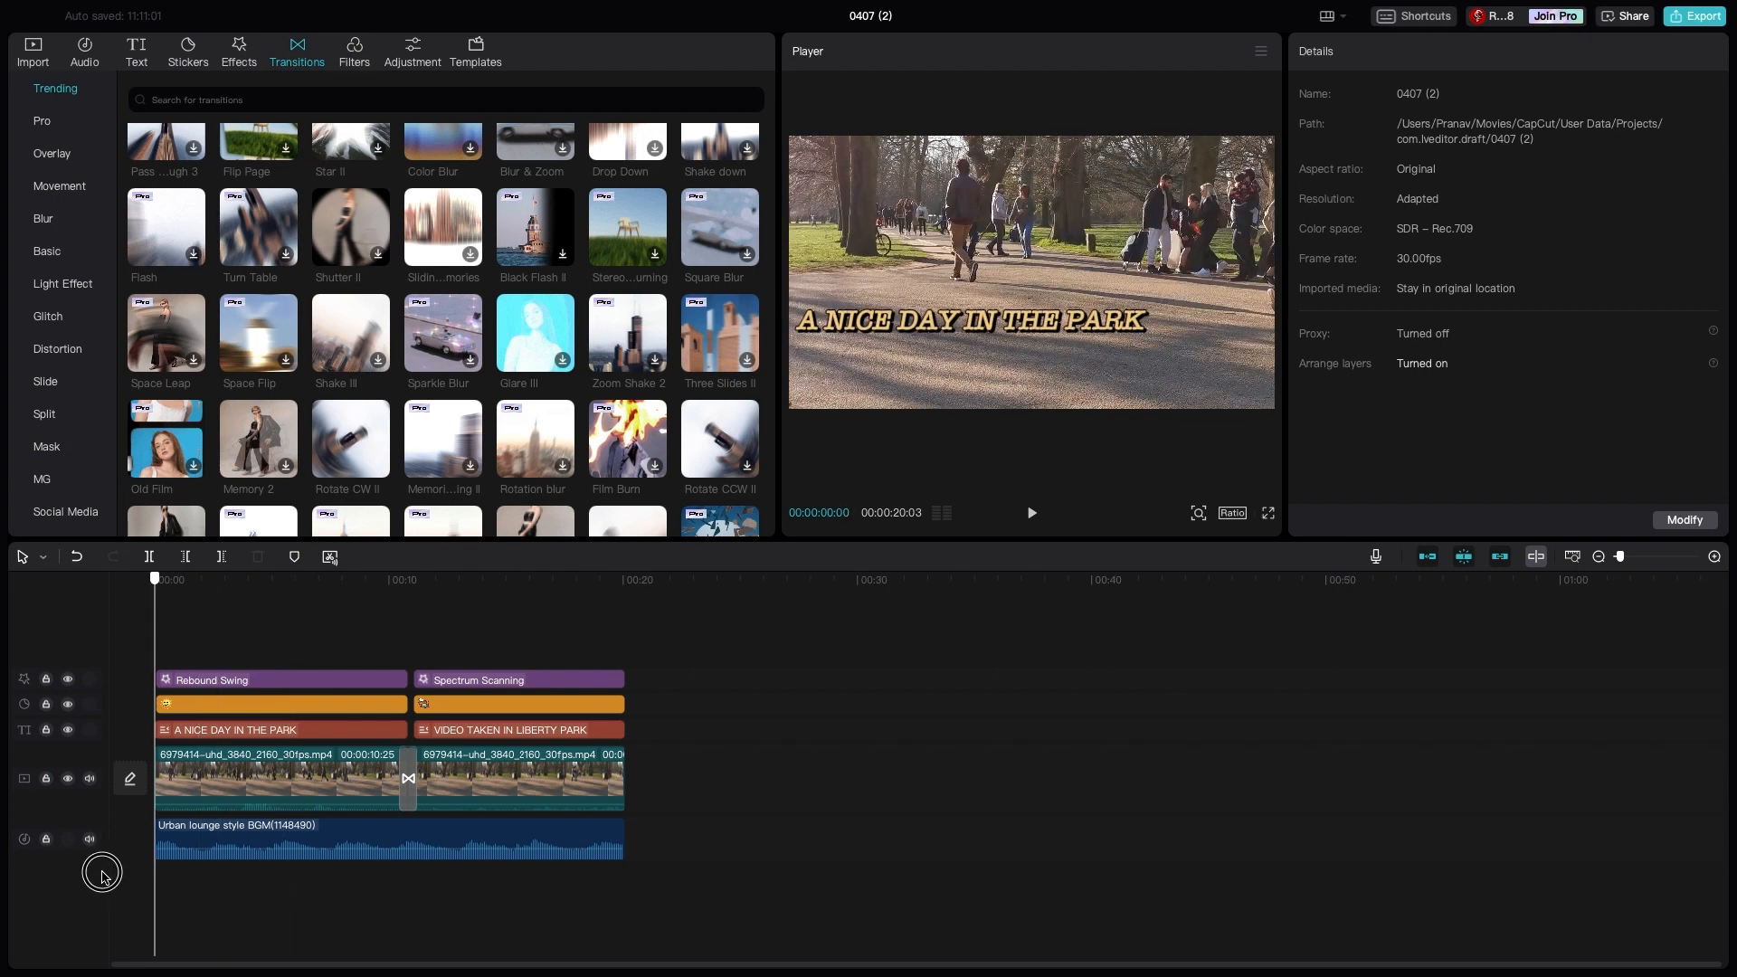
click(1032, 515)
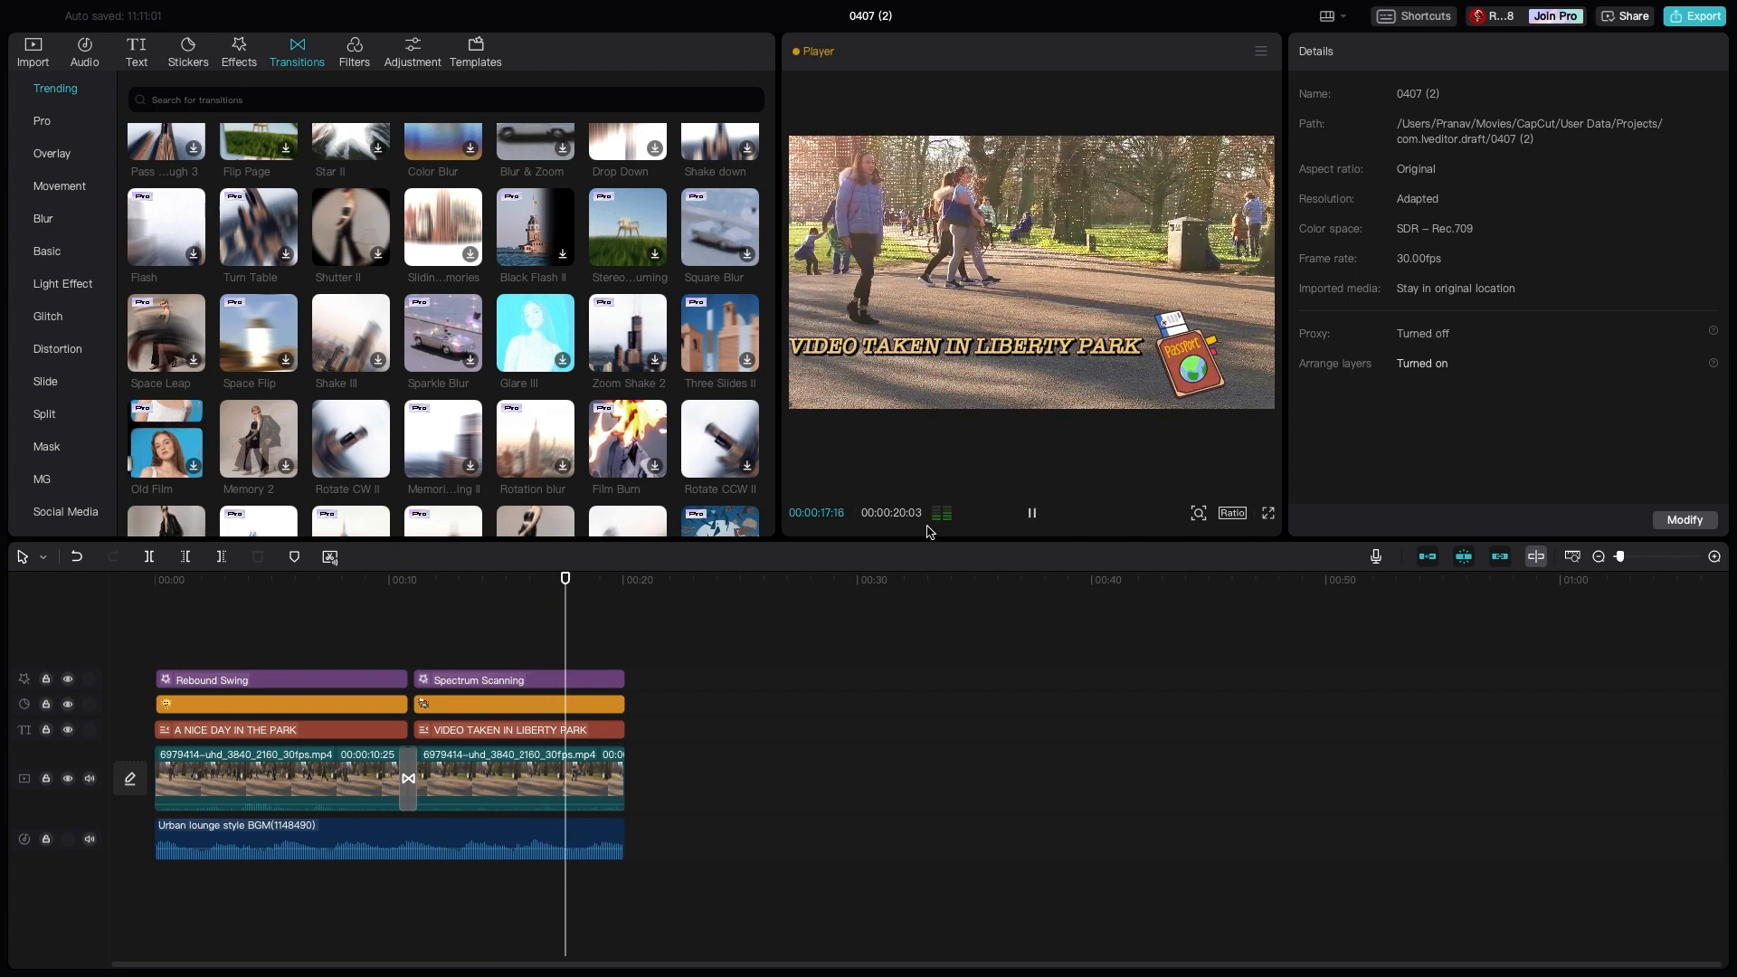
click(1031, 513)
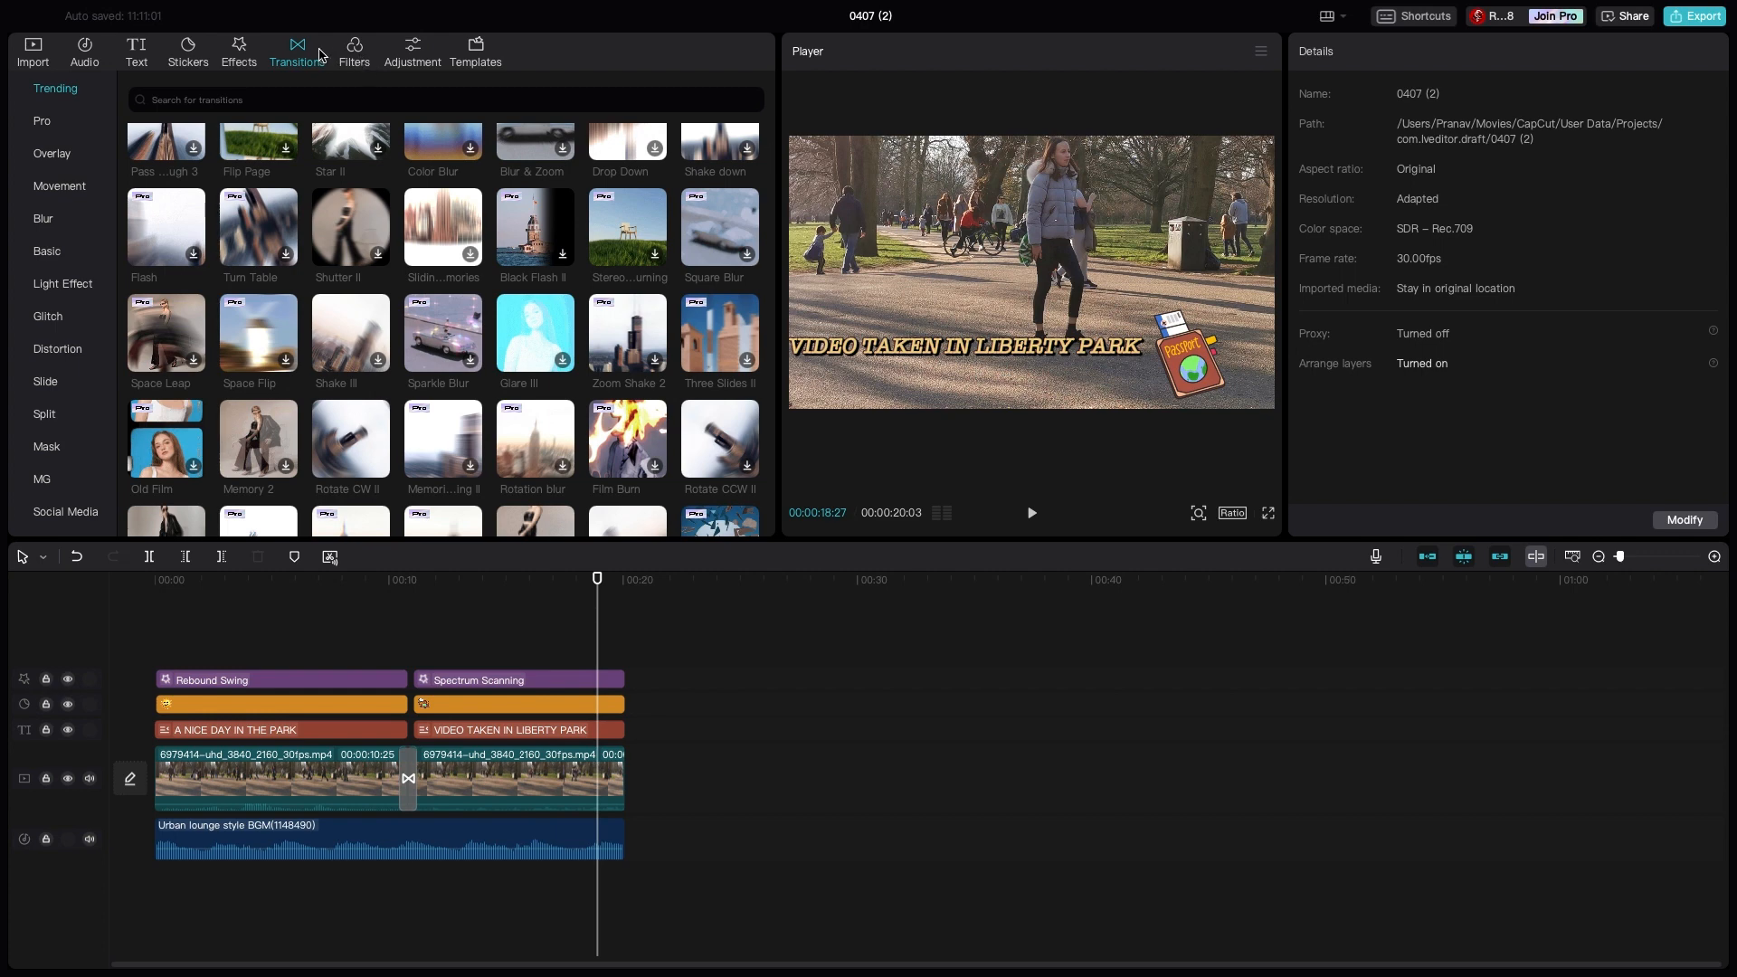
- Try the YouTube outro template with the "Thanks For Watching" text at the end of the video
click(478, 56)
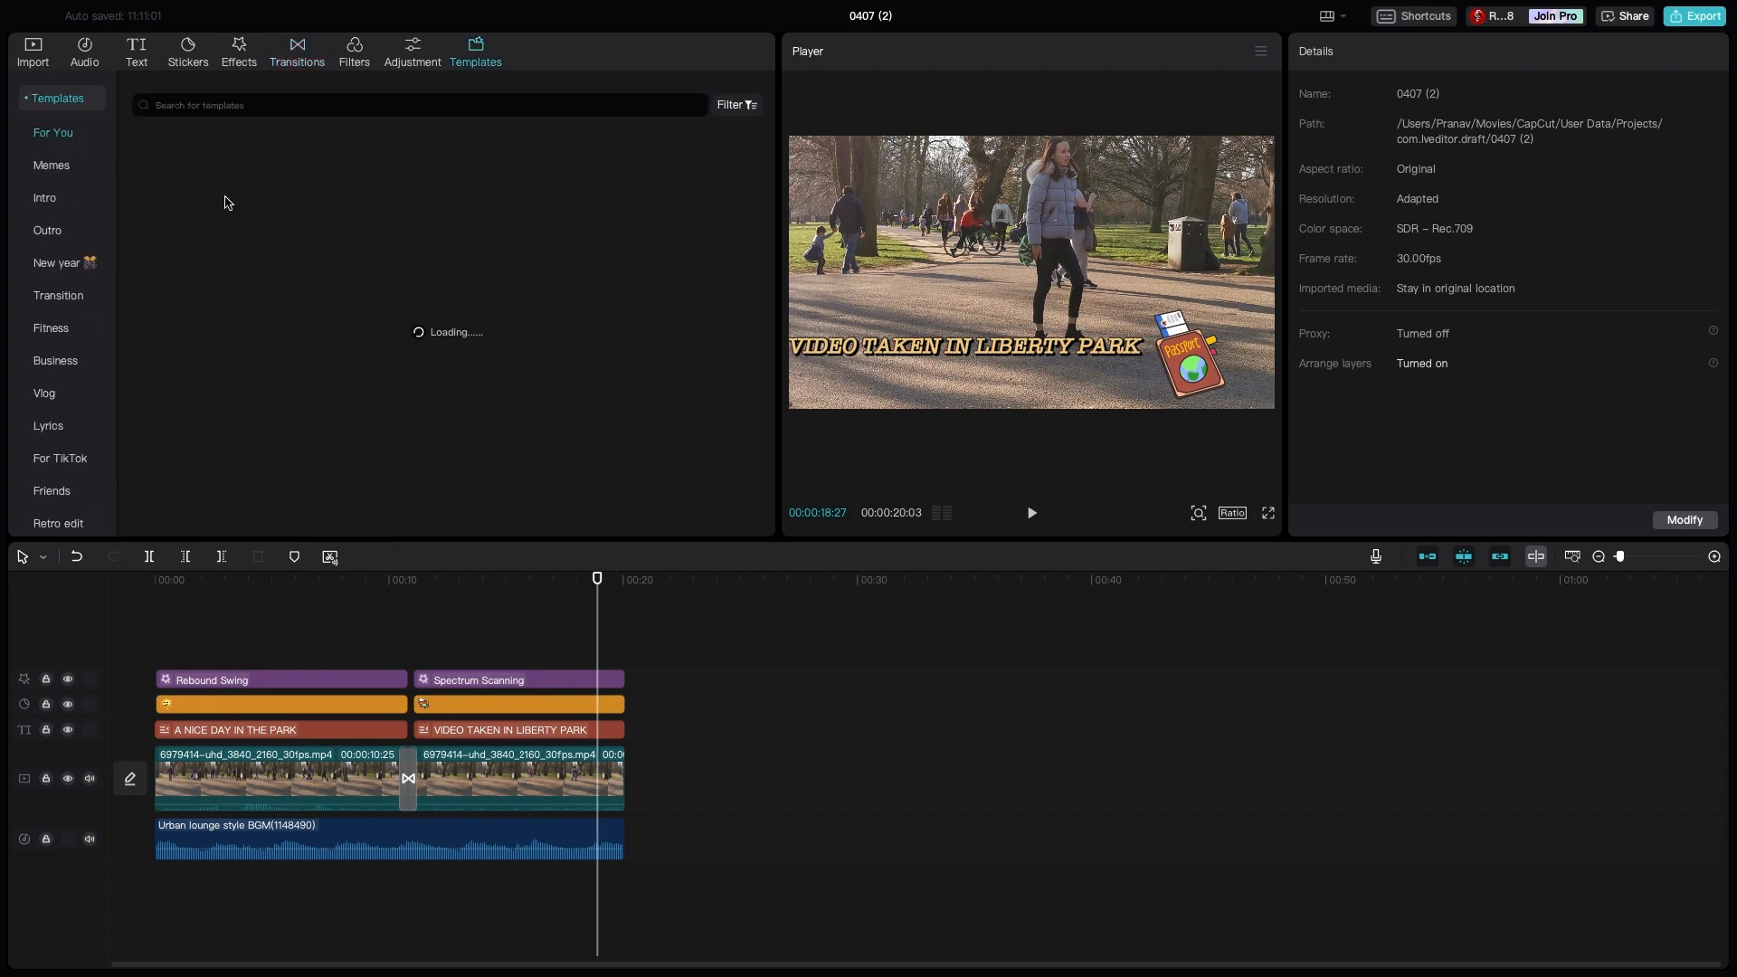
click(50, 232)
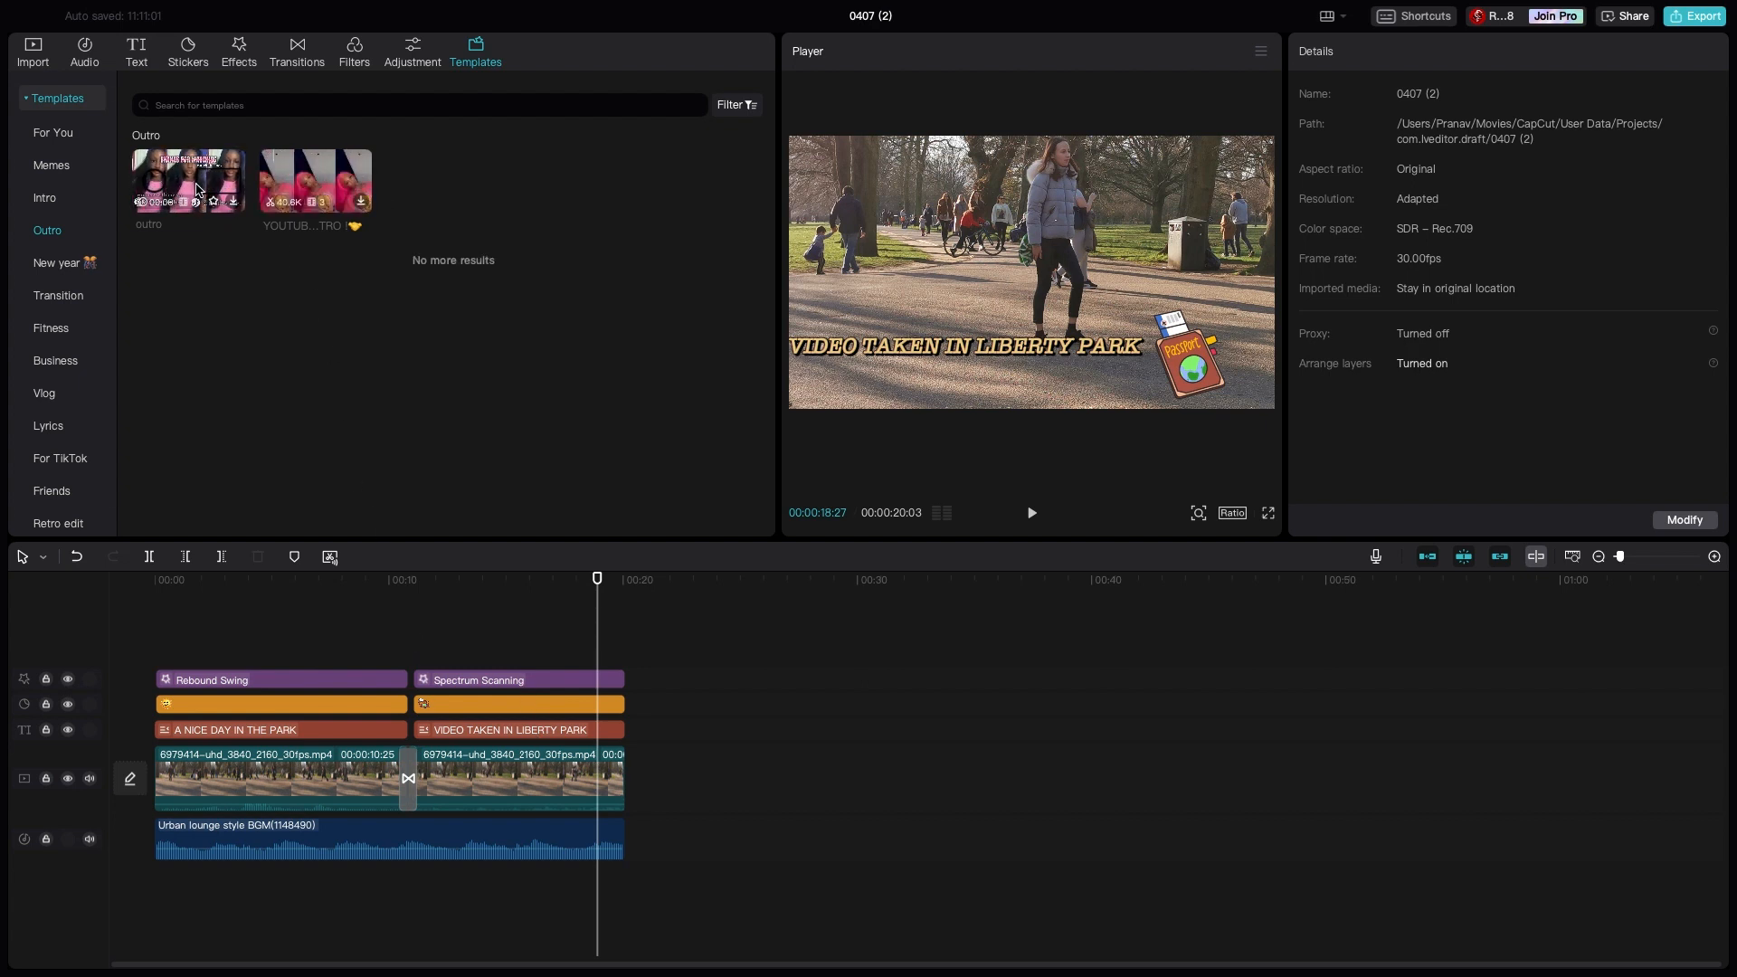
click(360, 200)
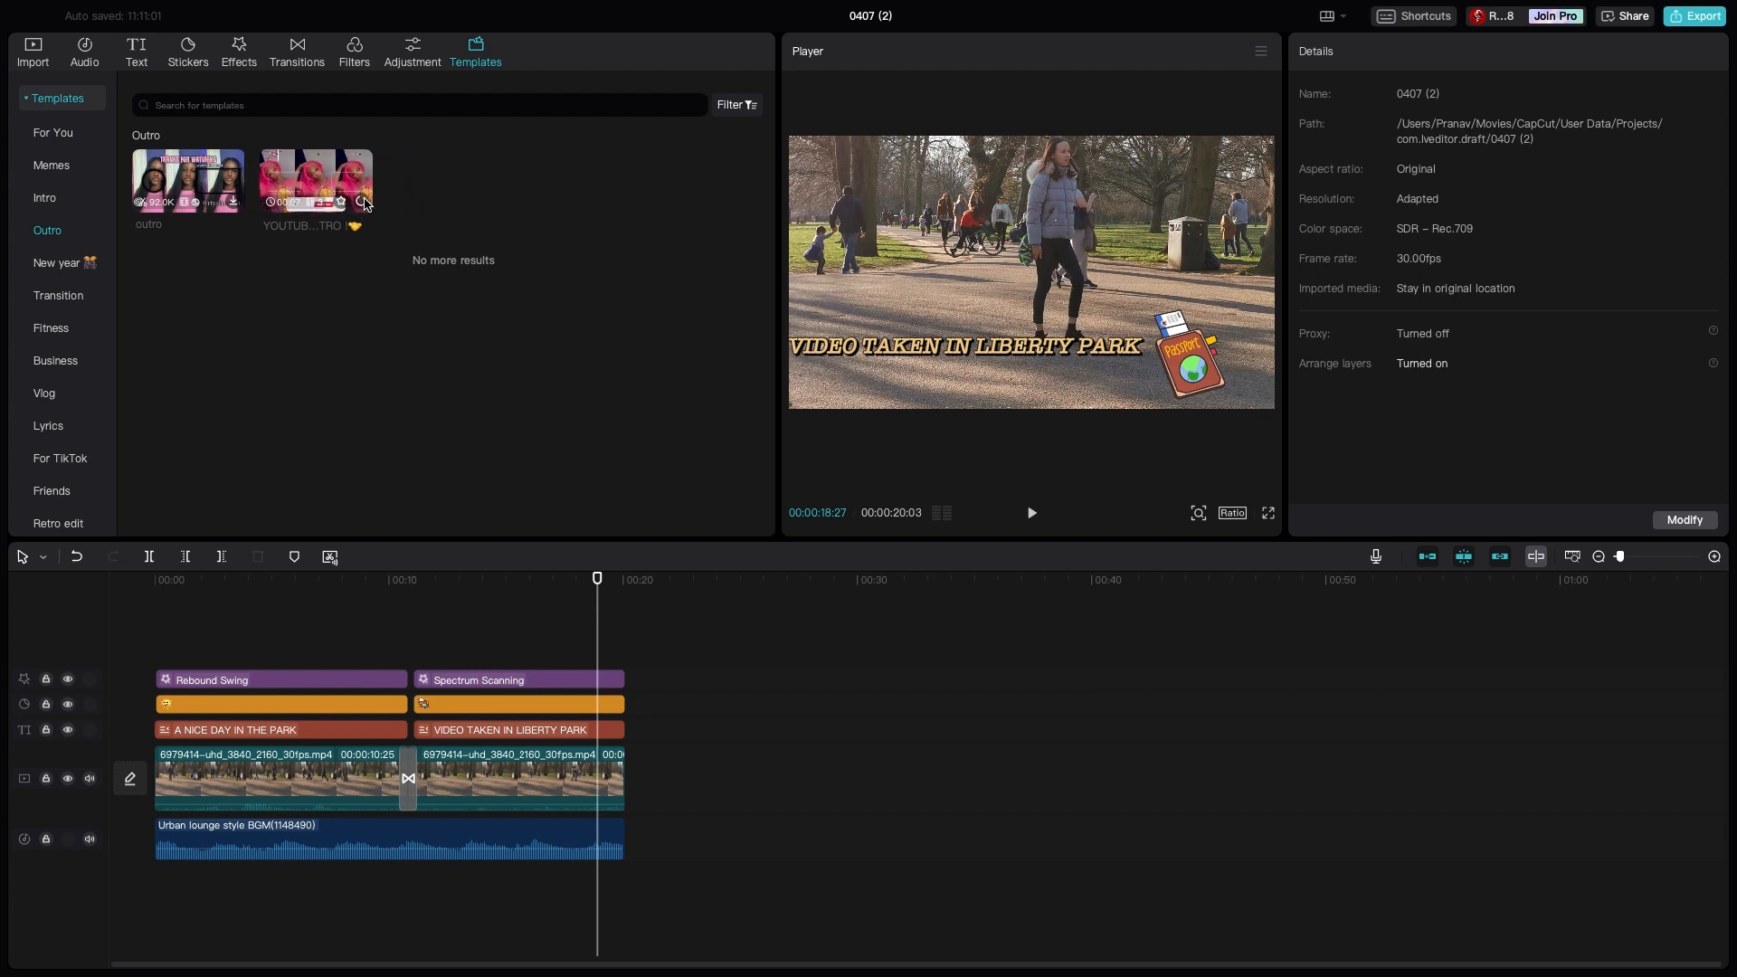
click(361, 202)
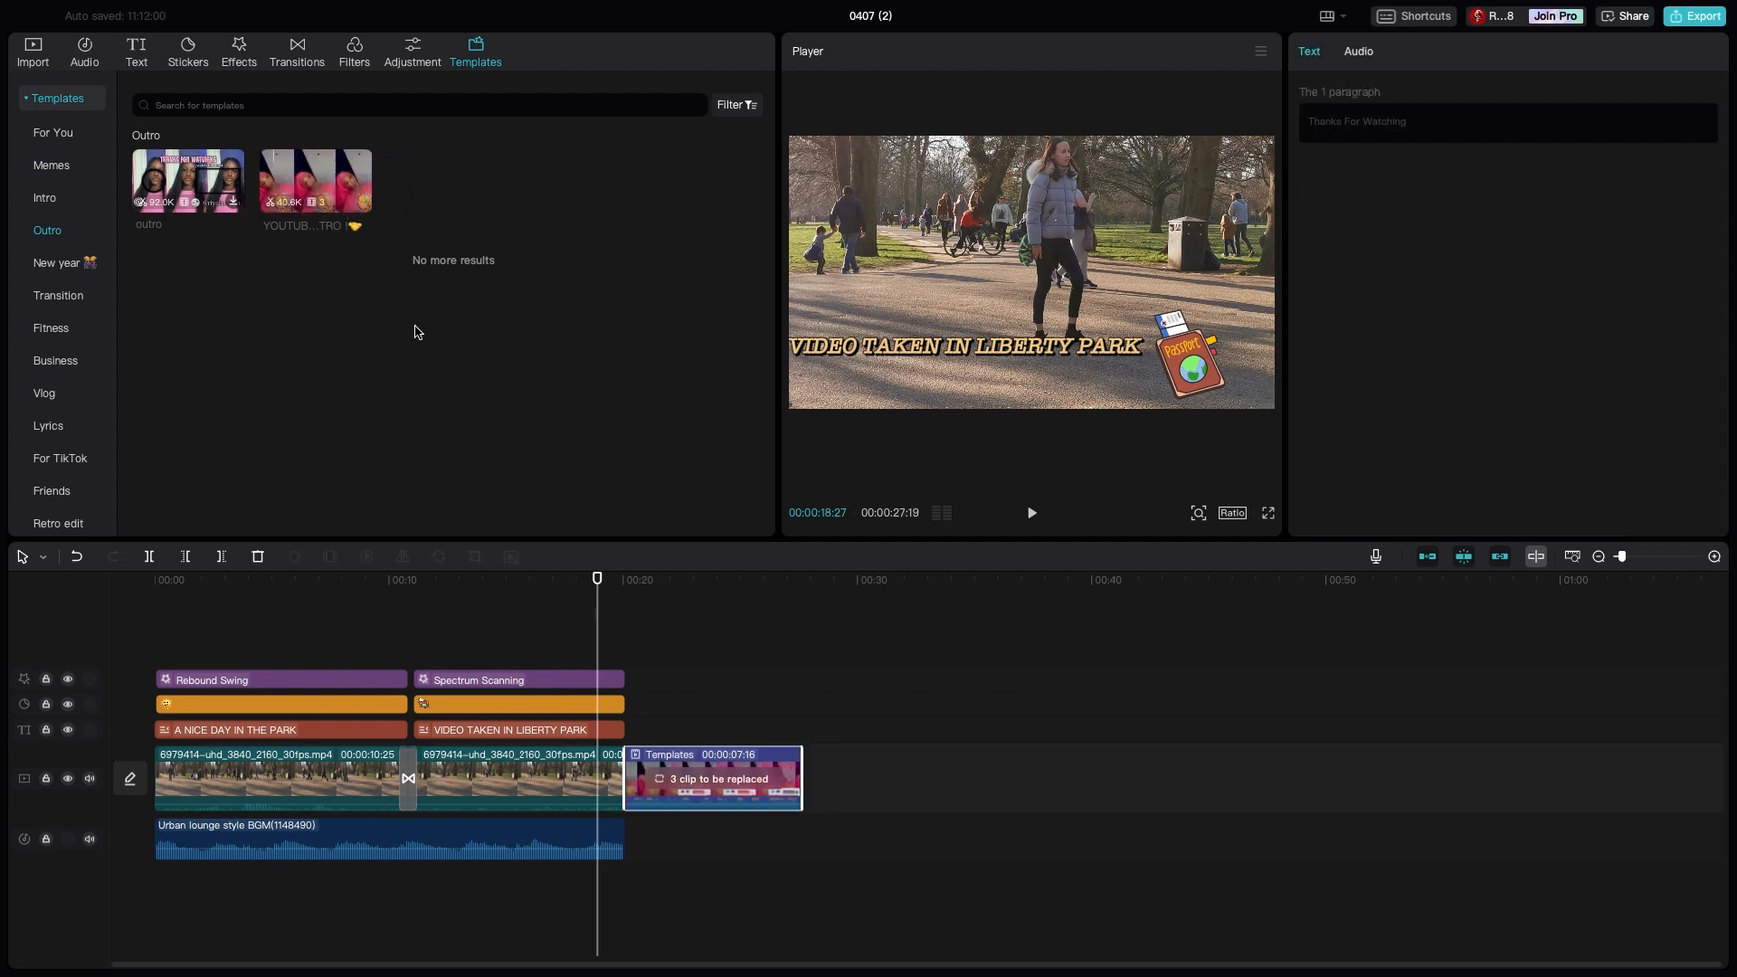
- Play through the outro template and delete it from the timeline
click(1026, 518)
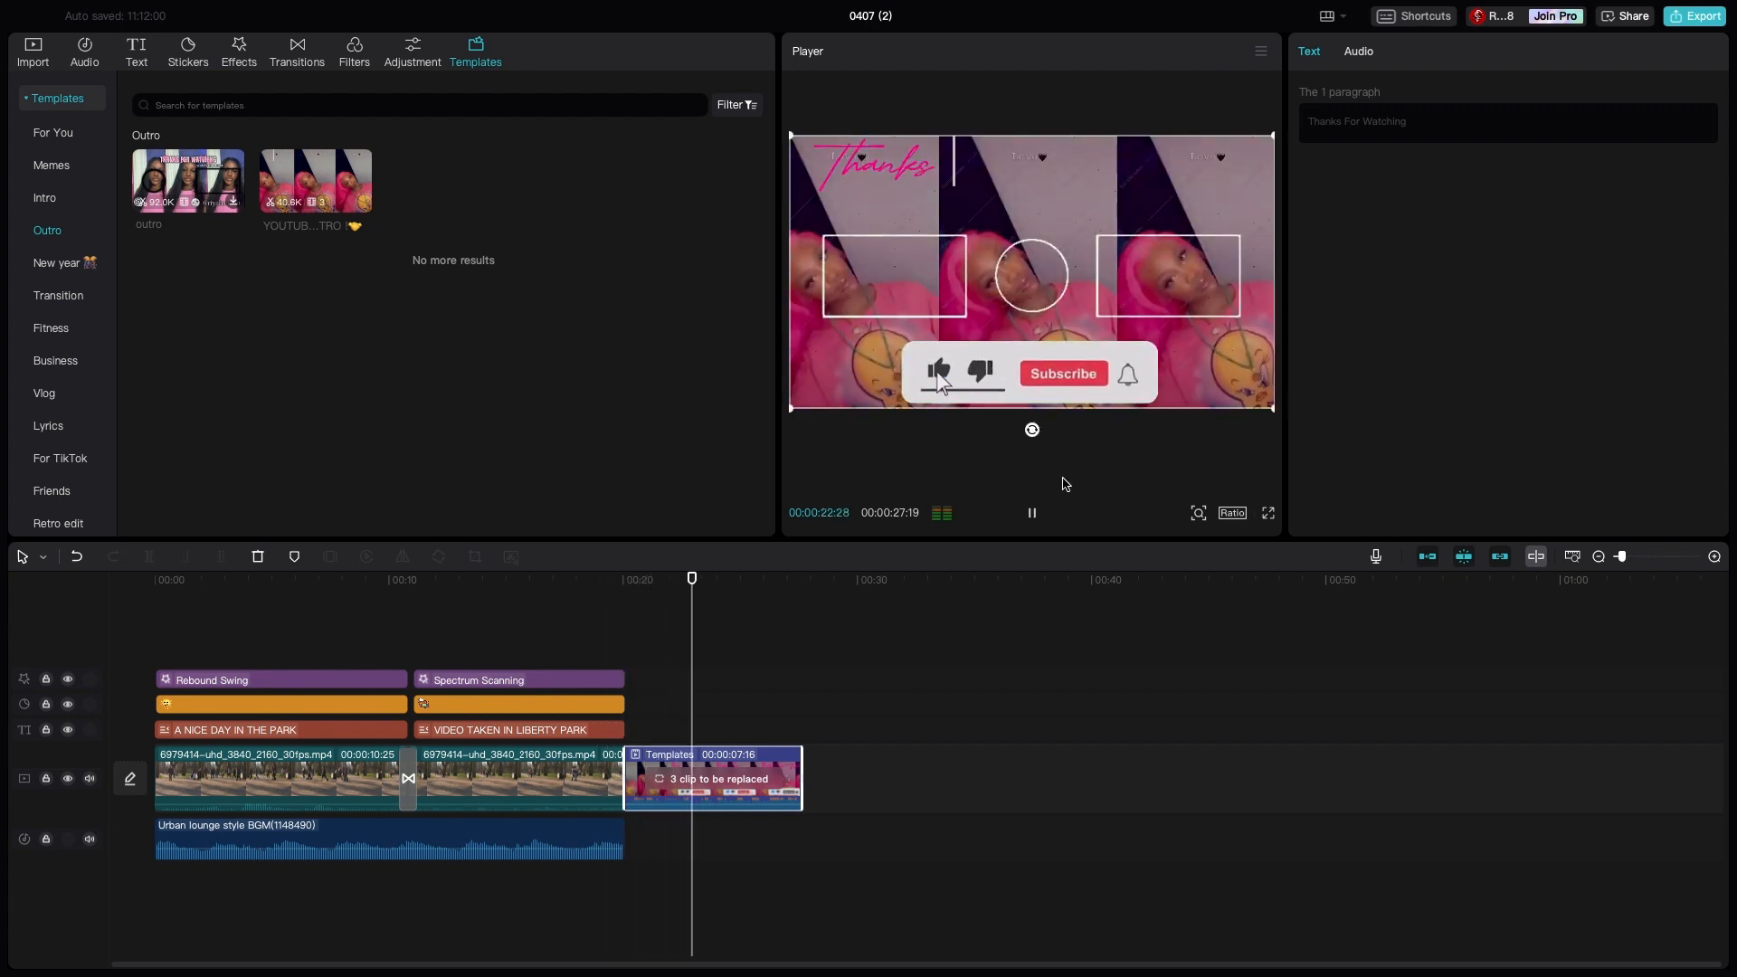
click(715, 758)
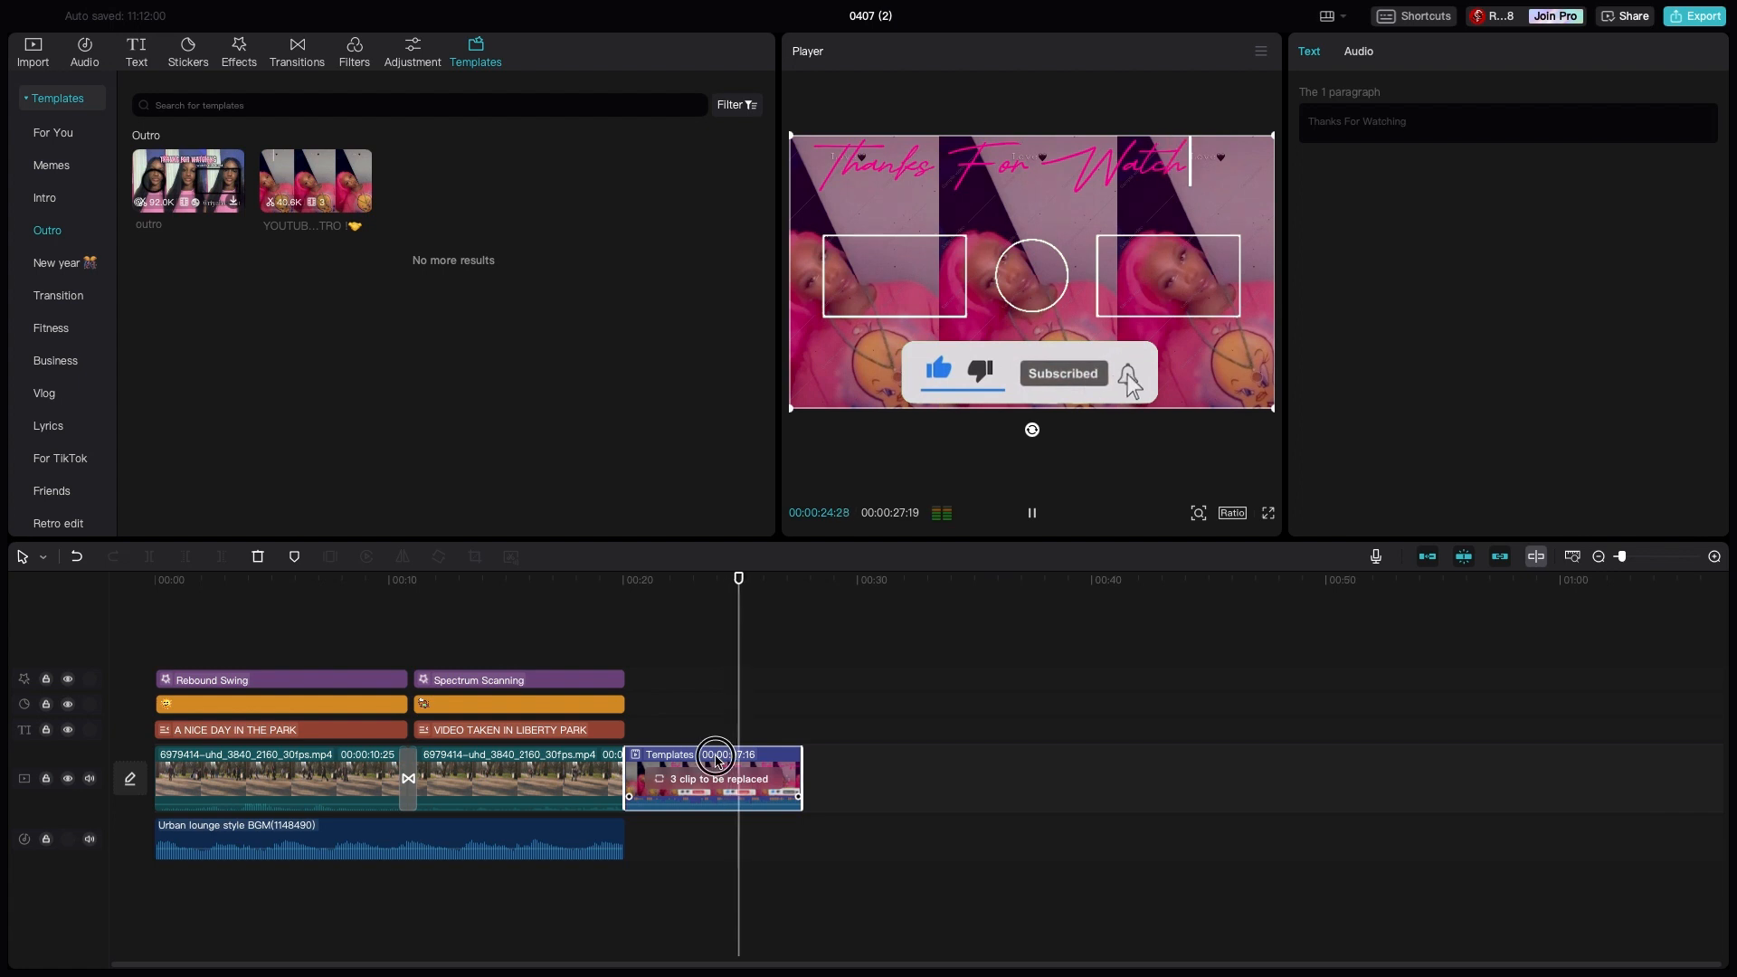
click(1035, 429)
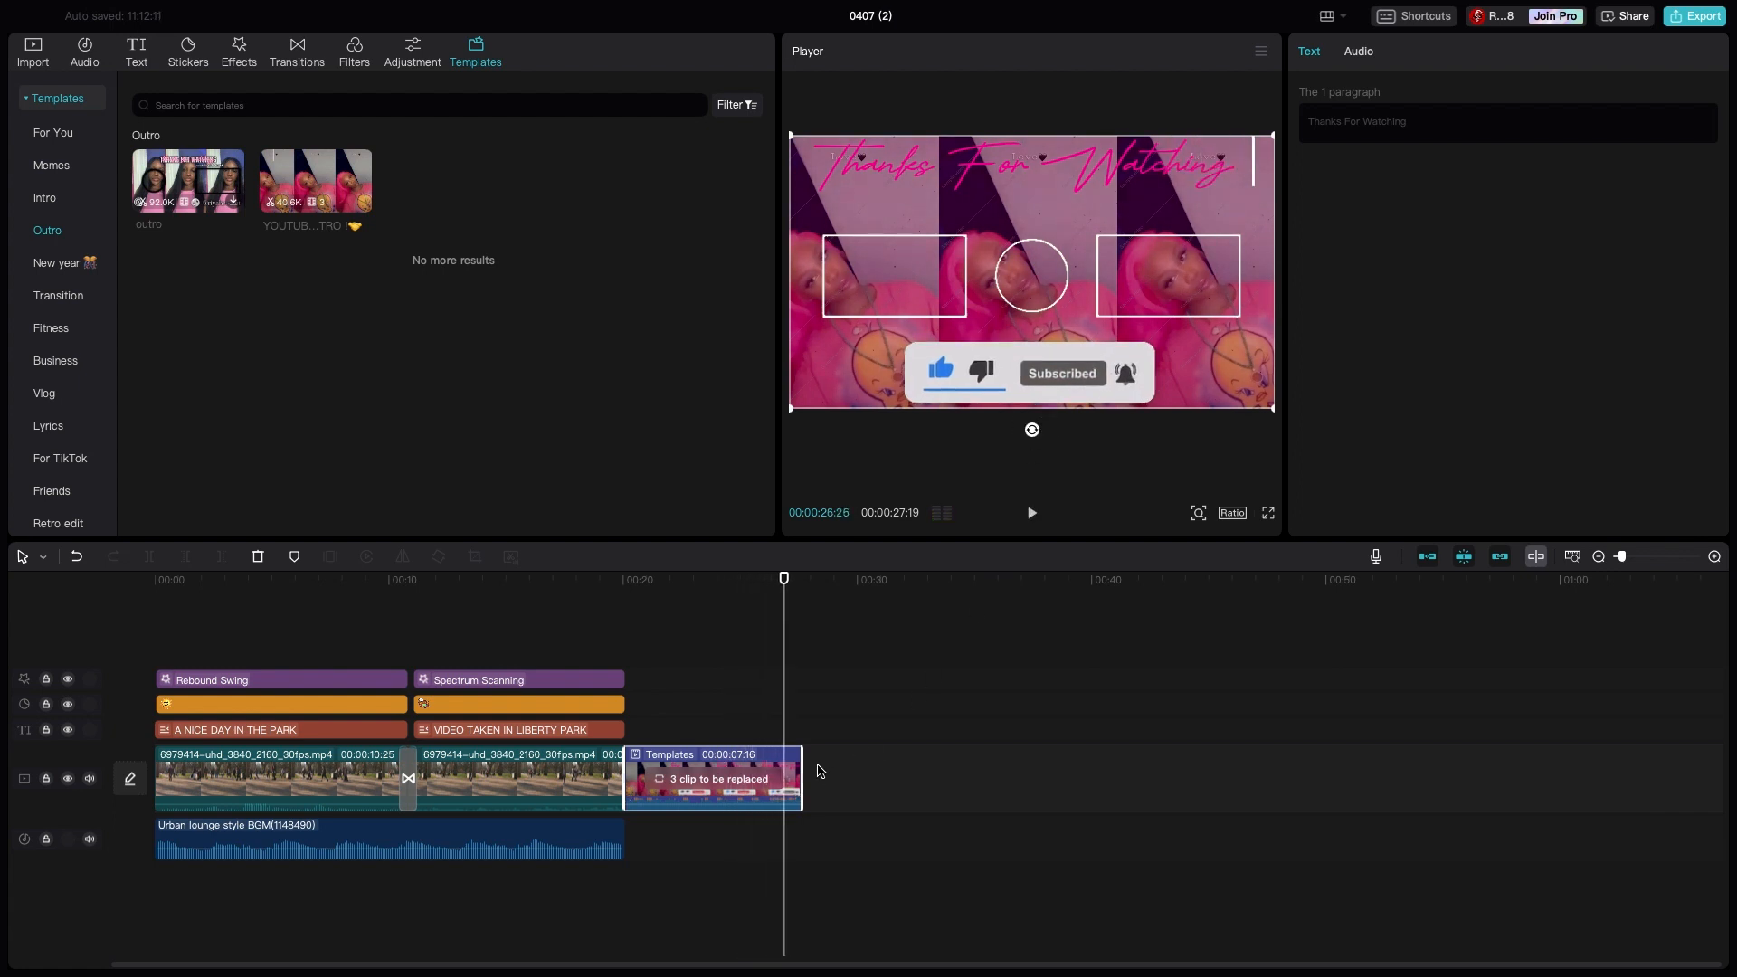
key(Delete)
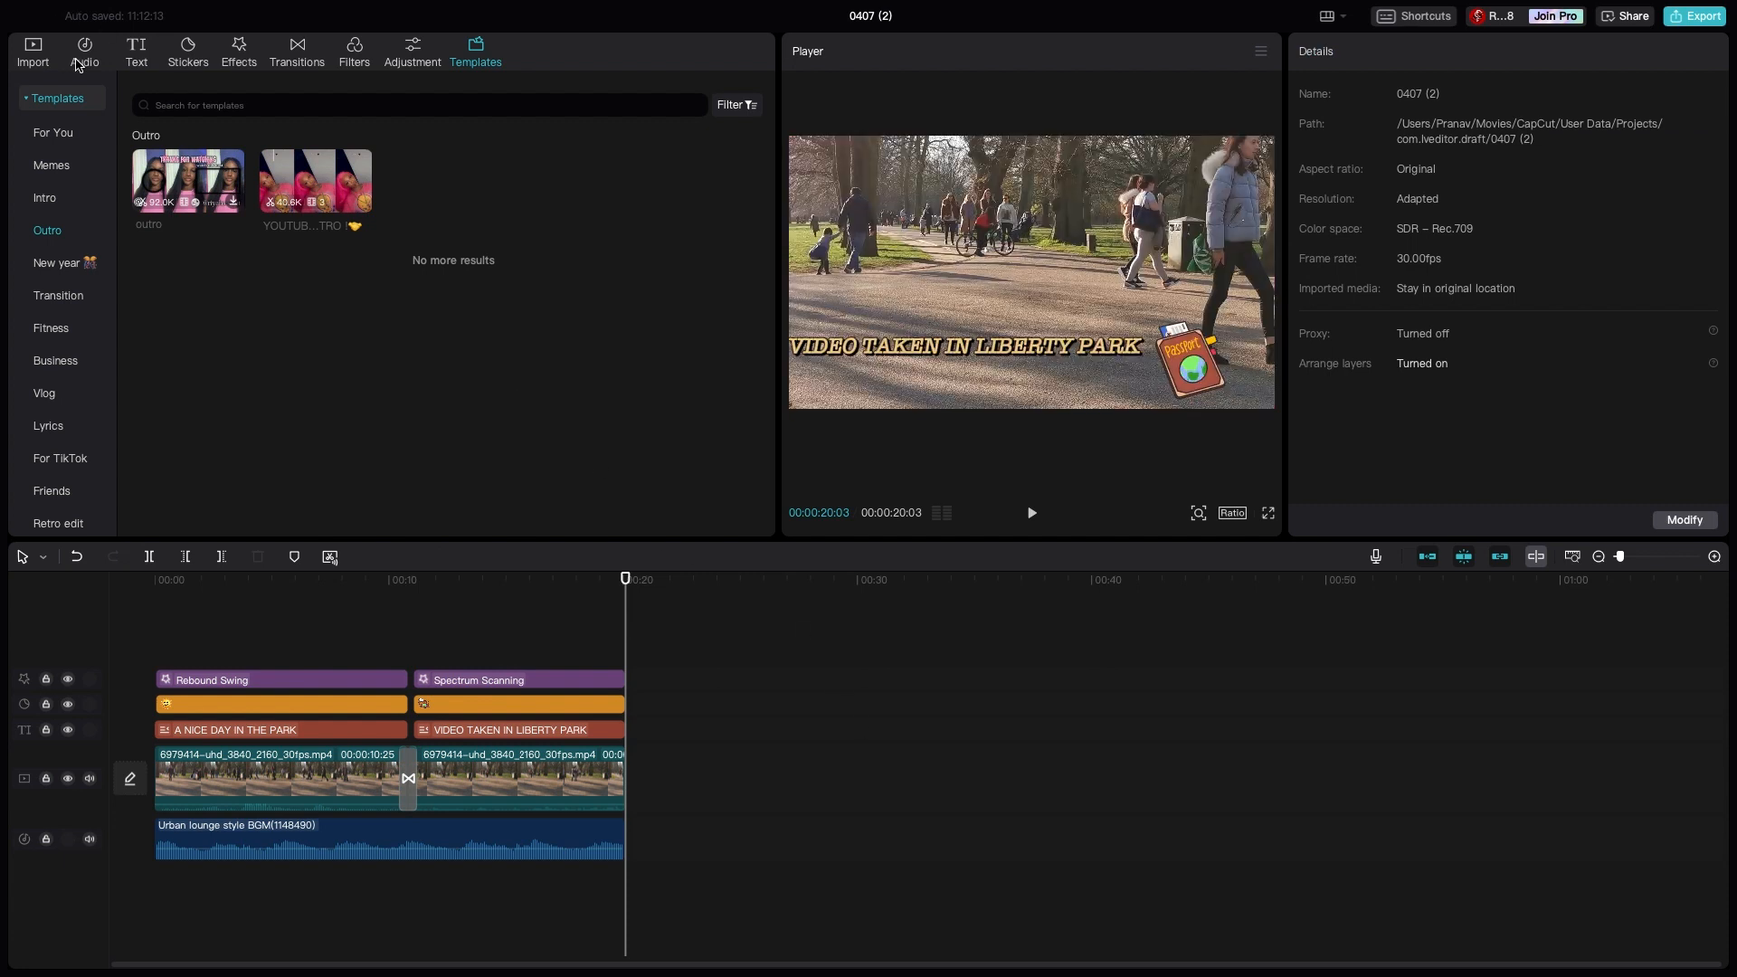
- Append a copy of the second park video clip at the end of the video, starting at 00:00:20:03
click(83, 60)
click(34, 61)
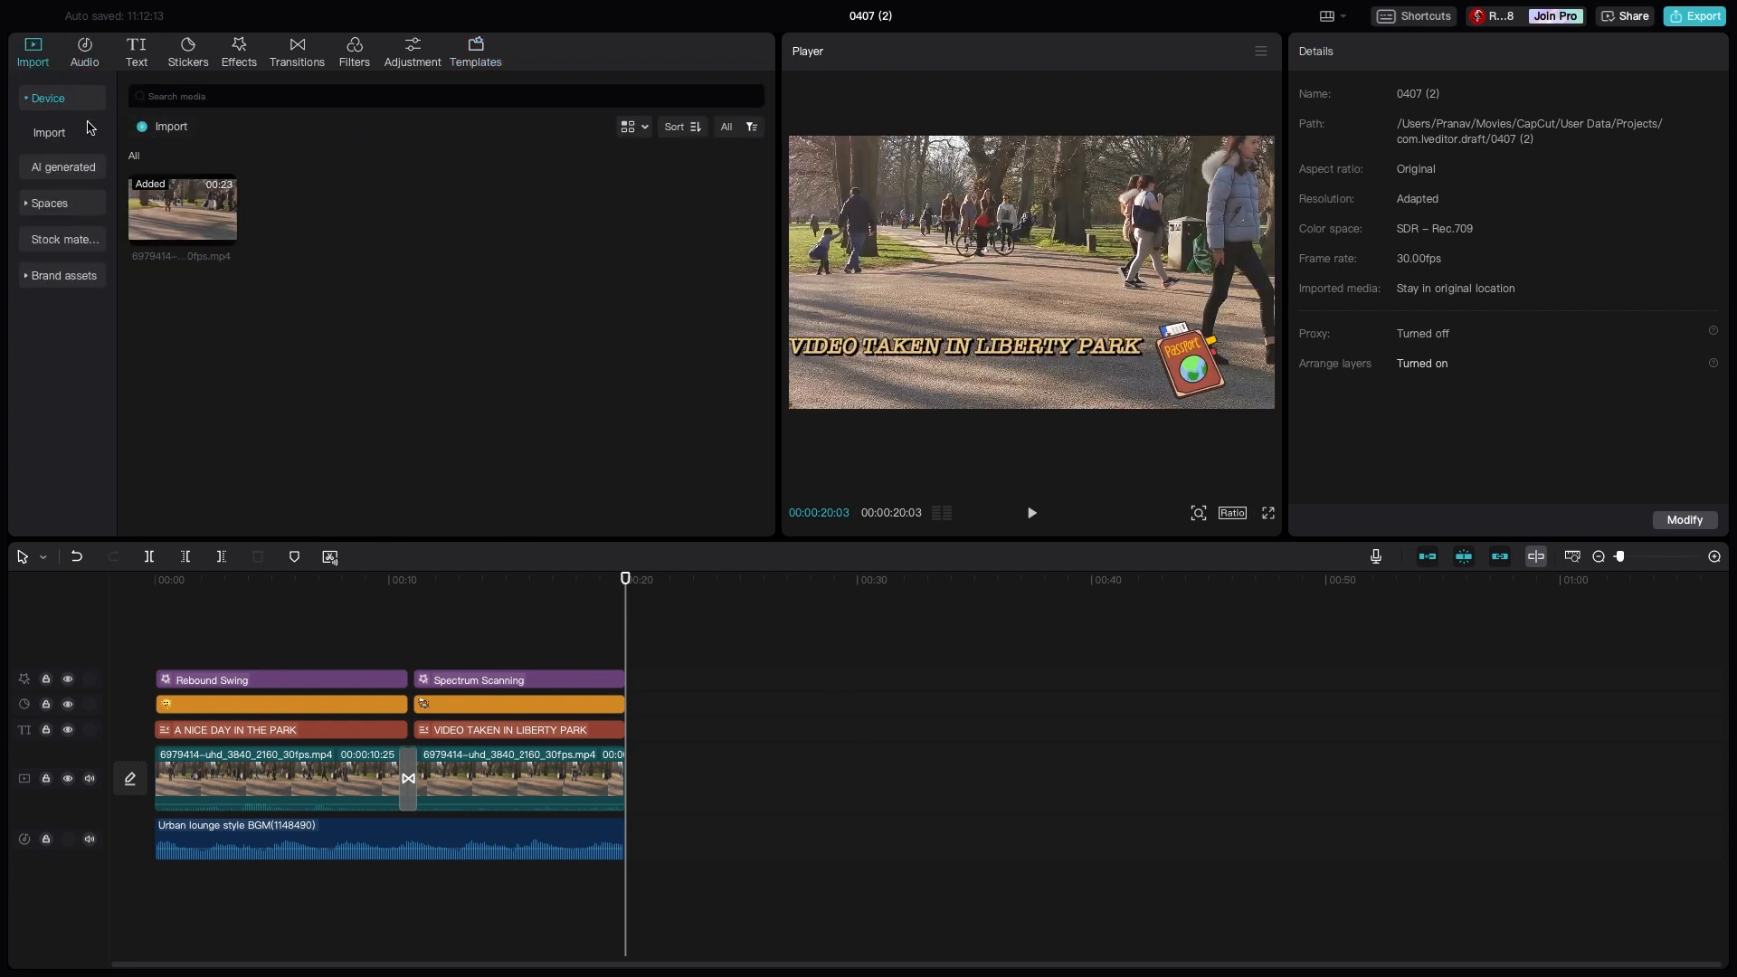
click(579, 783)
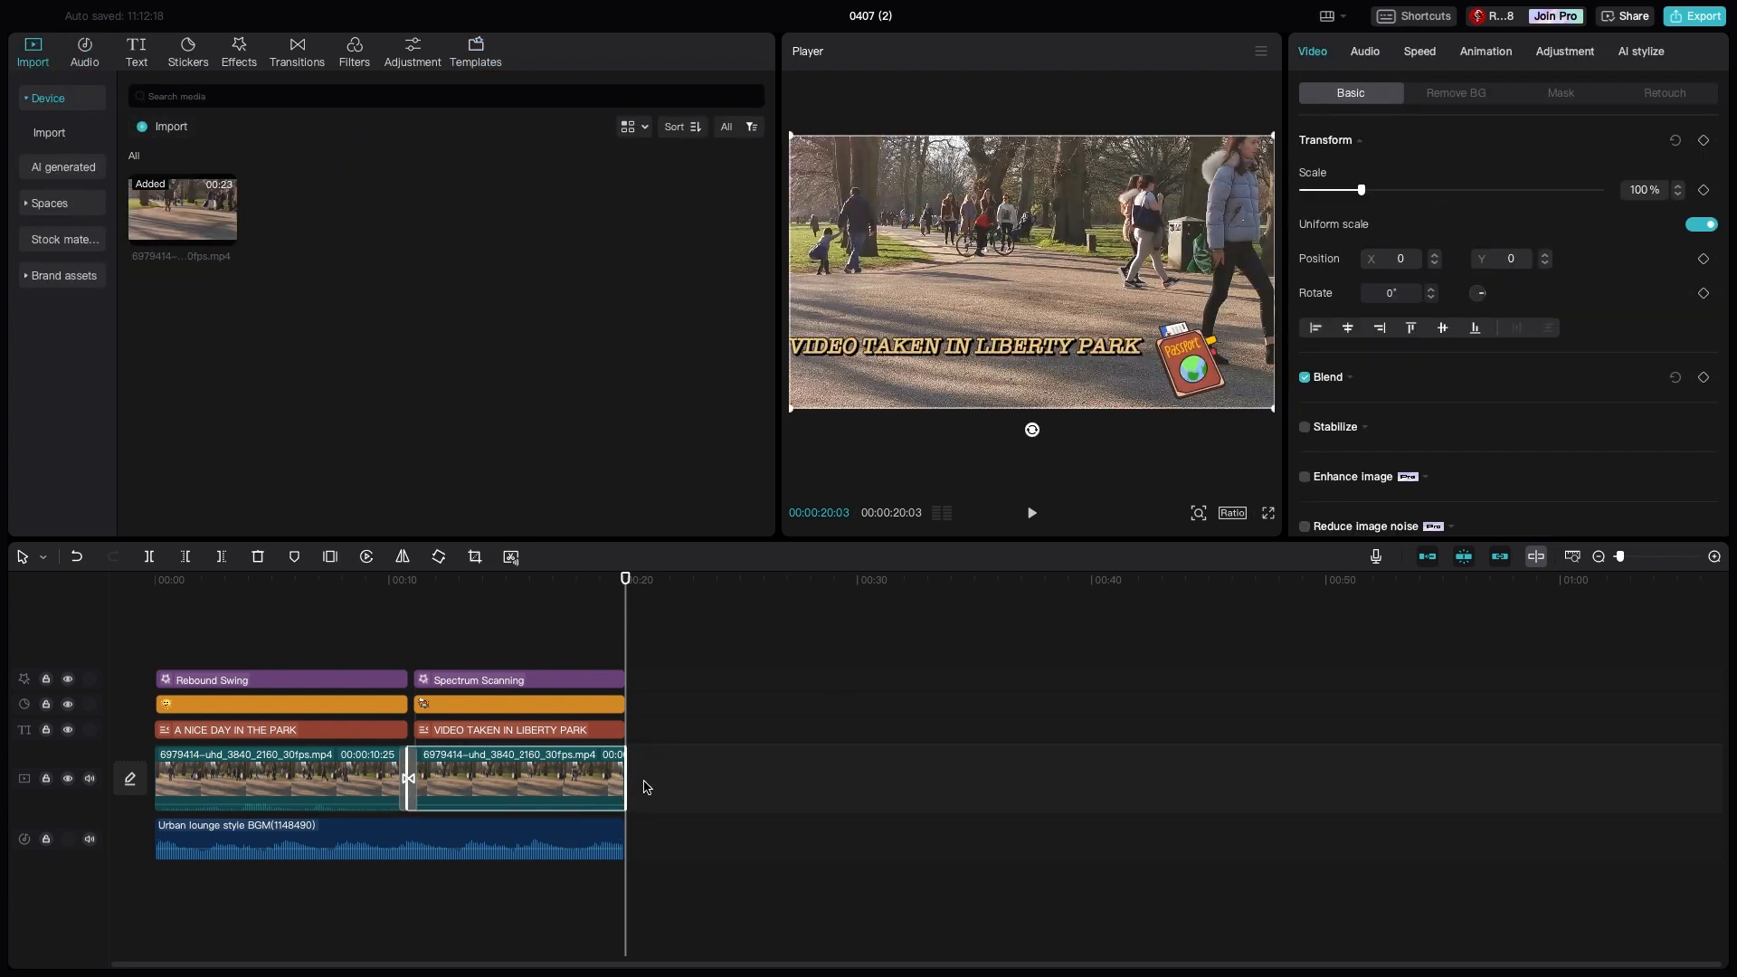
drag(634, 782, 620, 784)
key(ctrl+v)
drag(661, 767, 665, 823)
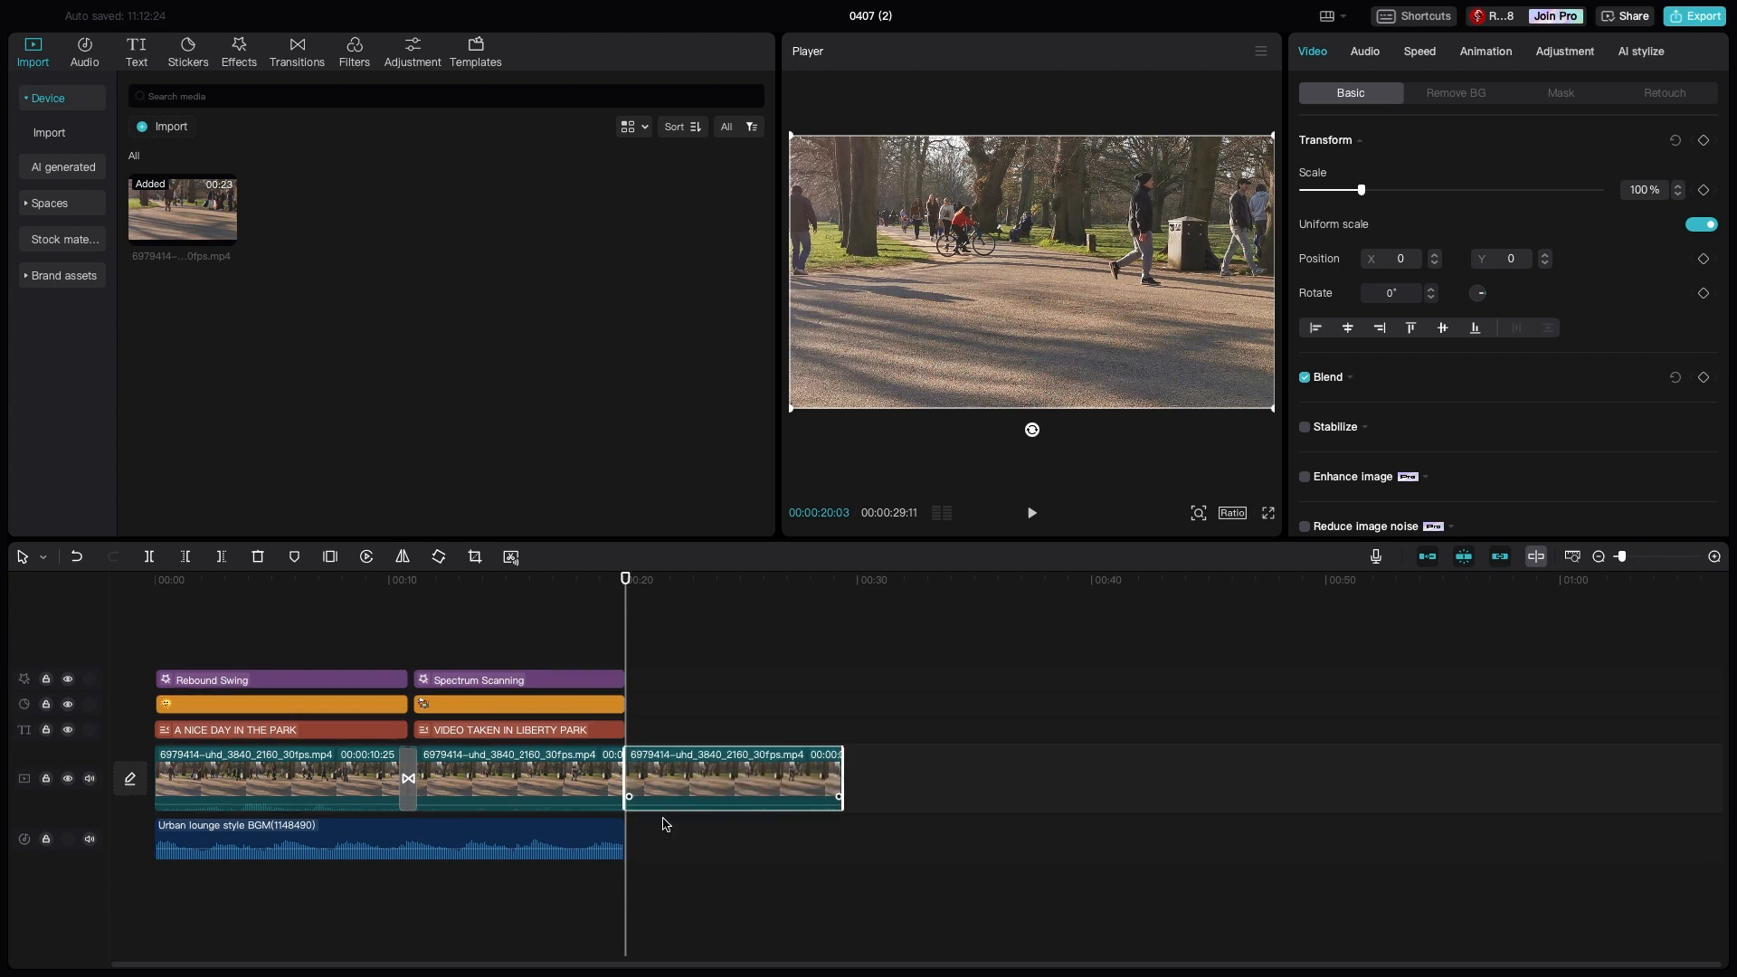
- Add the Shutter II transition at the cut between the second and third park video clips
click(295, 62)
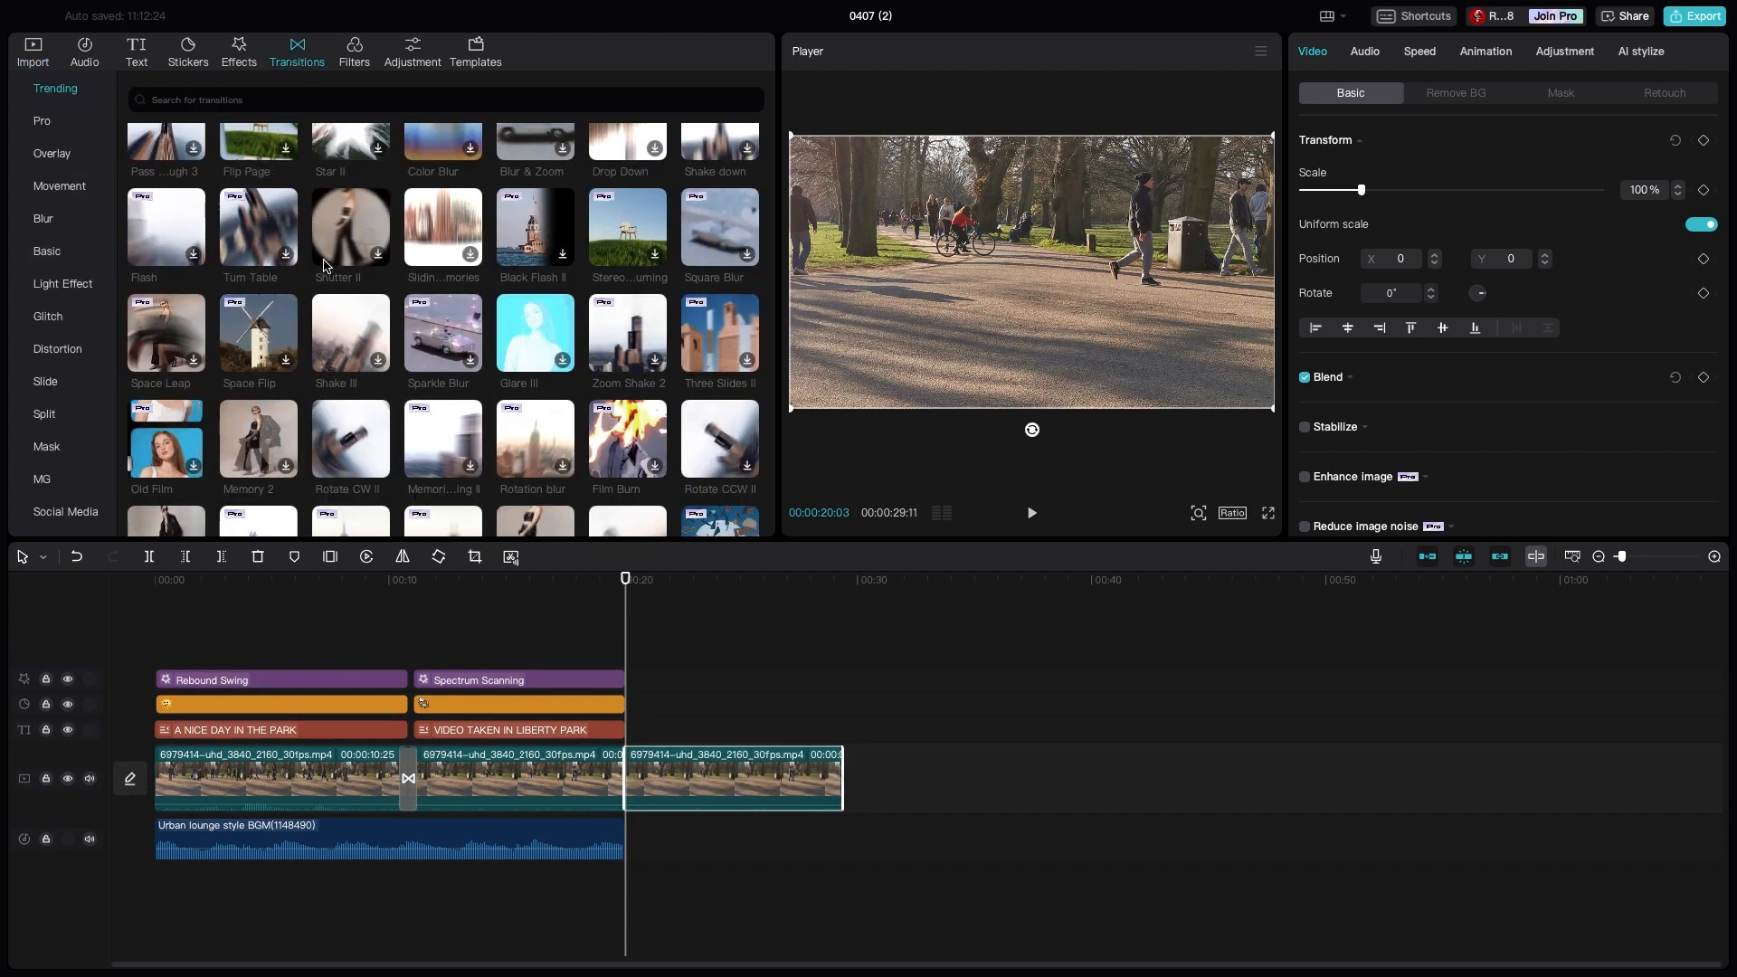
click(376, 255)
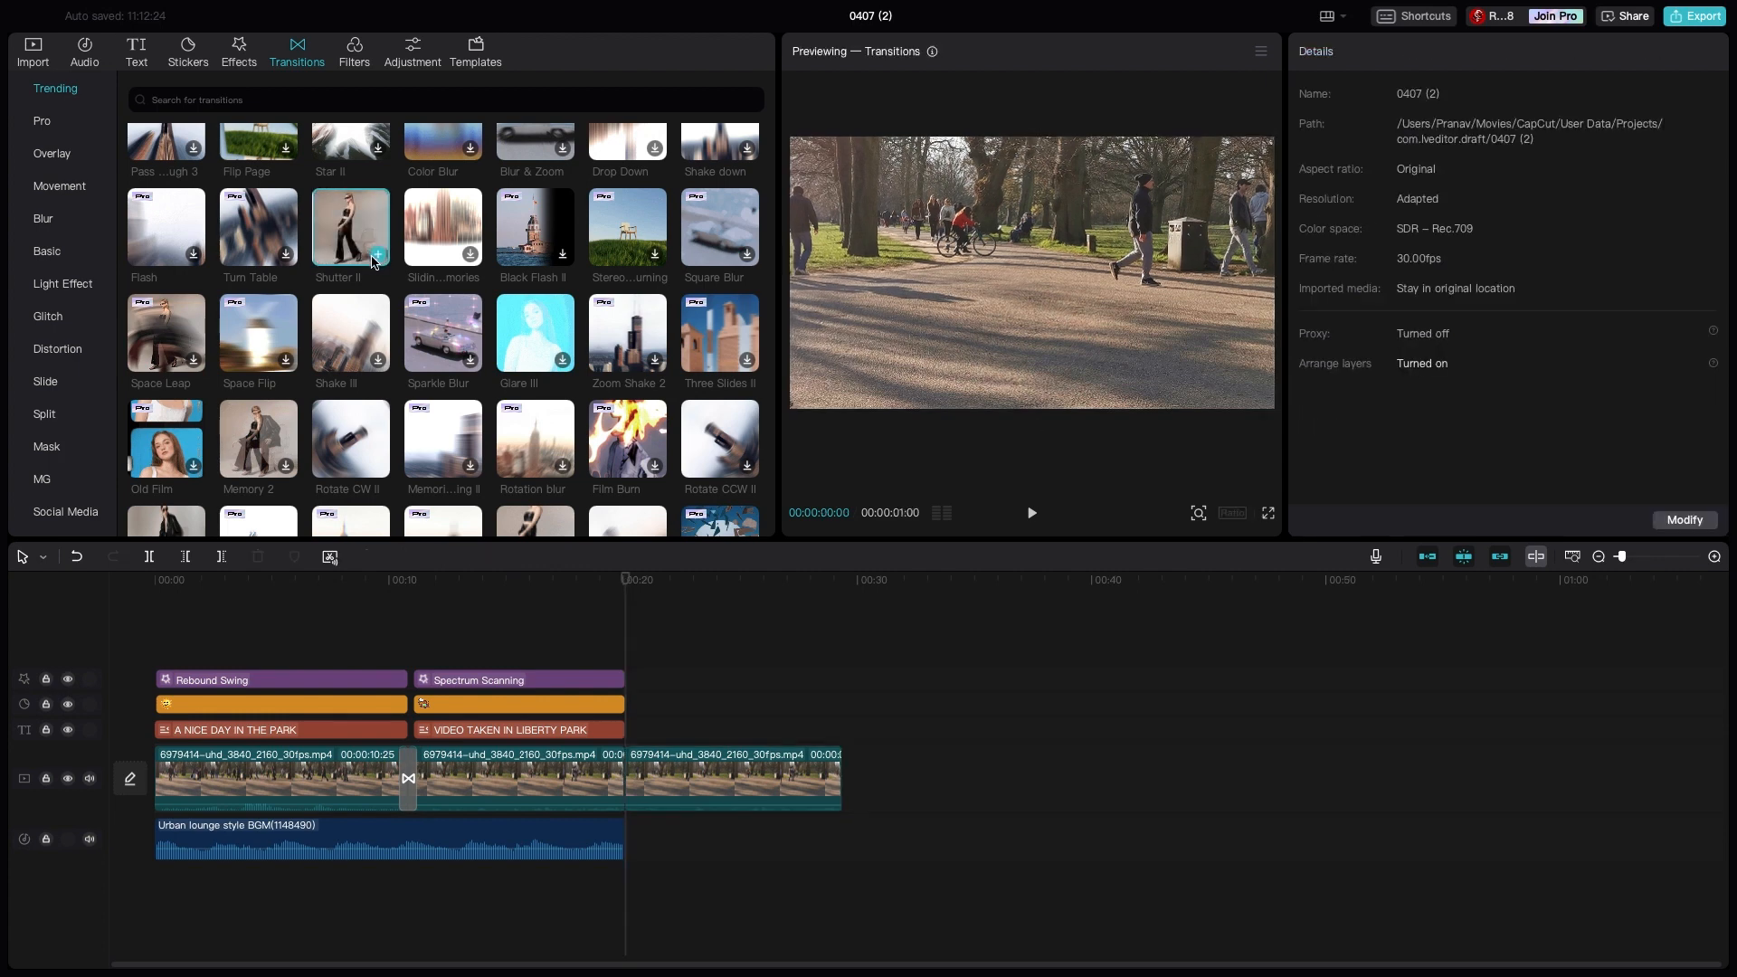
click(762, 680)
- Add a title in the yellow slanted trending style at 00:00:20:12 reading "THANK YOU FOR WATCHING OUR VIDEO"
drag(760, 711, 633, 714)
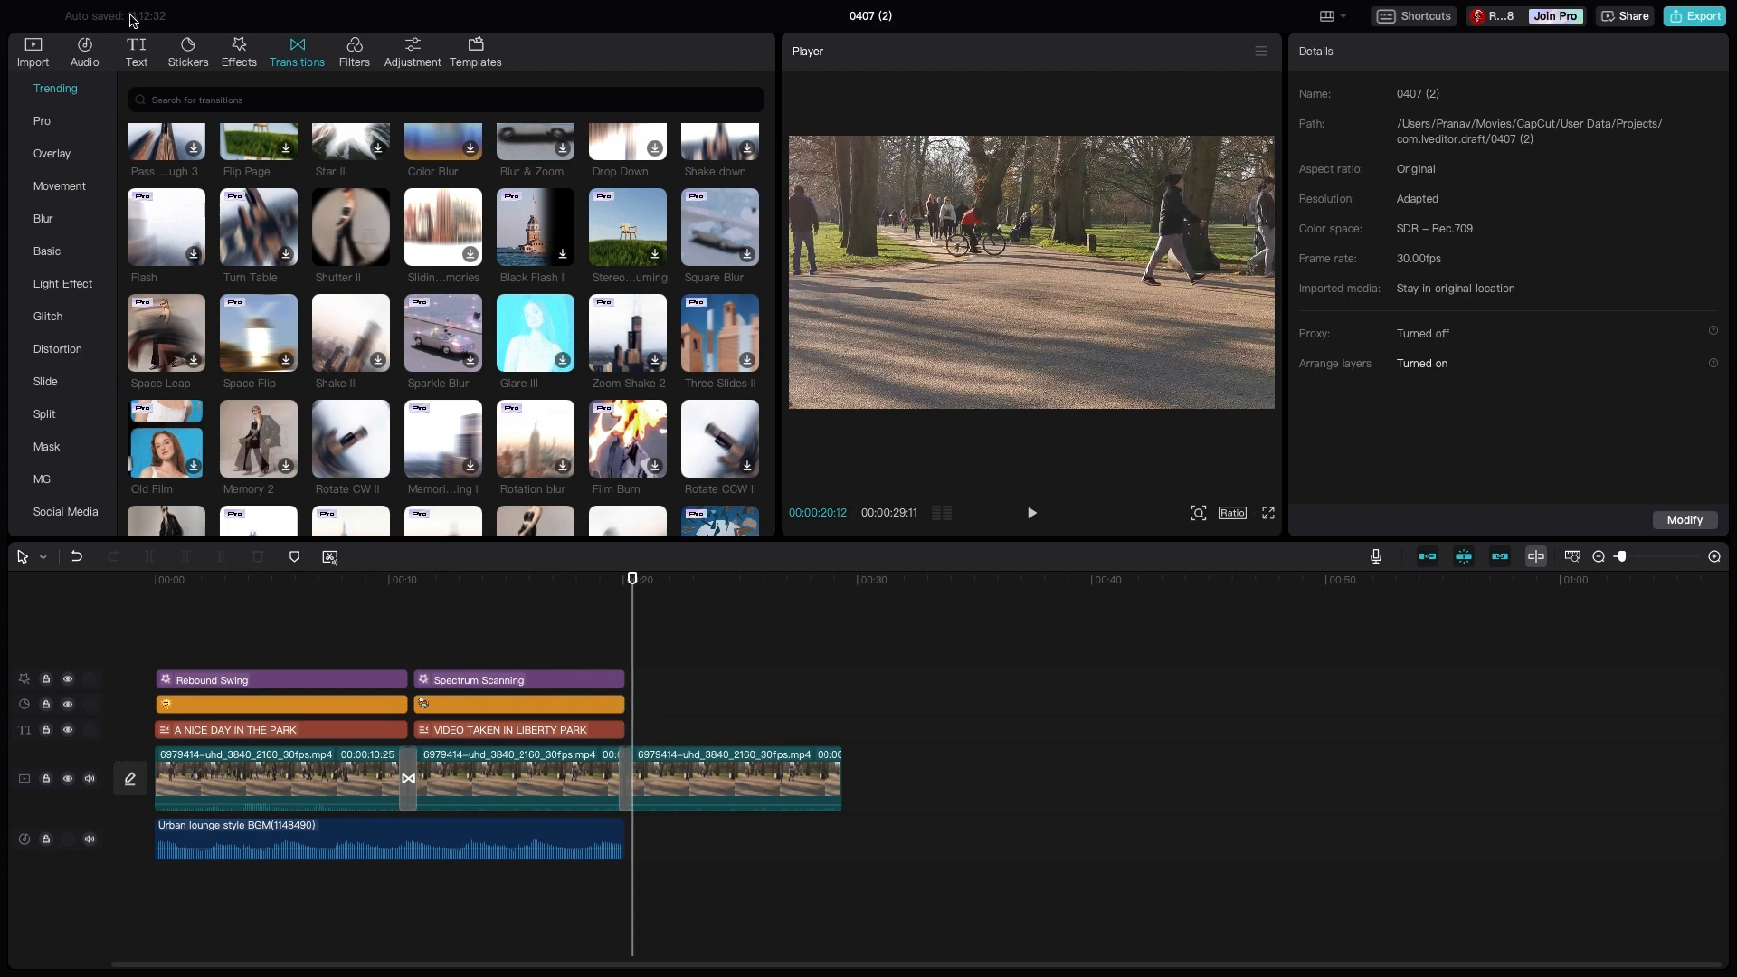
click(137, 50)
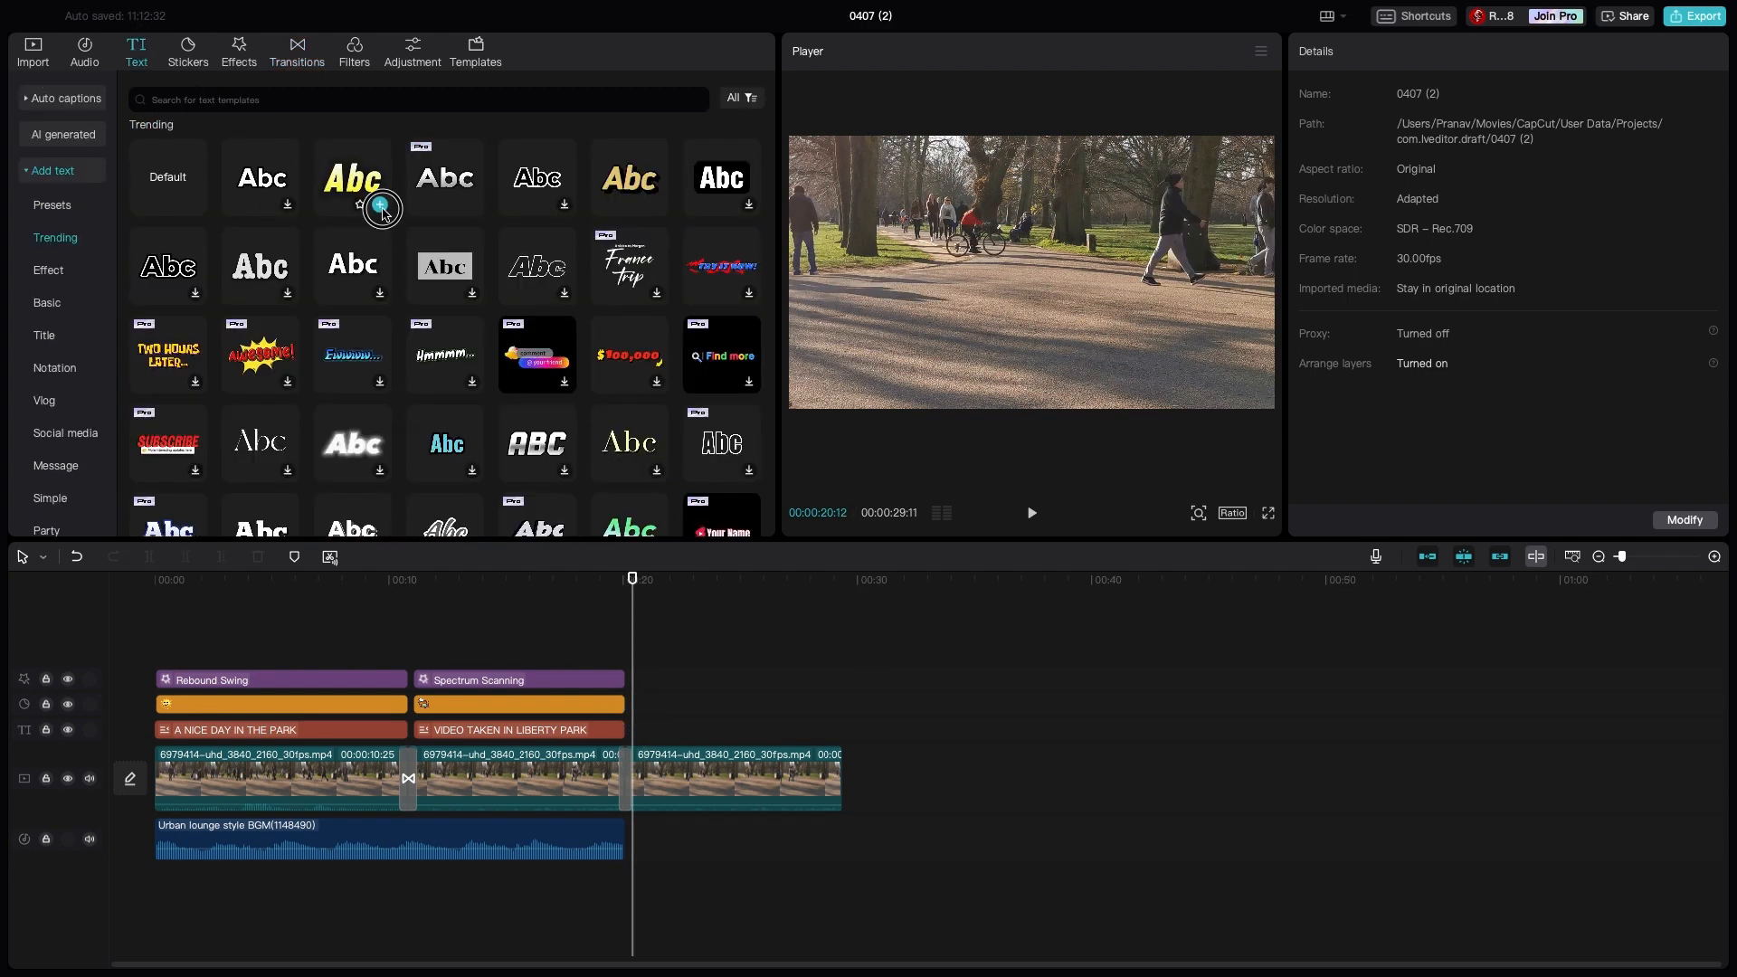
click(381, 207)
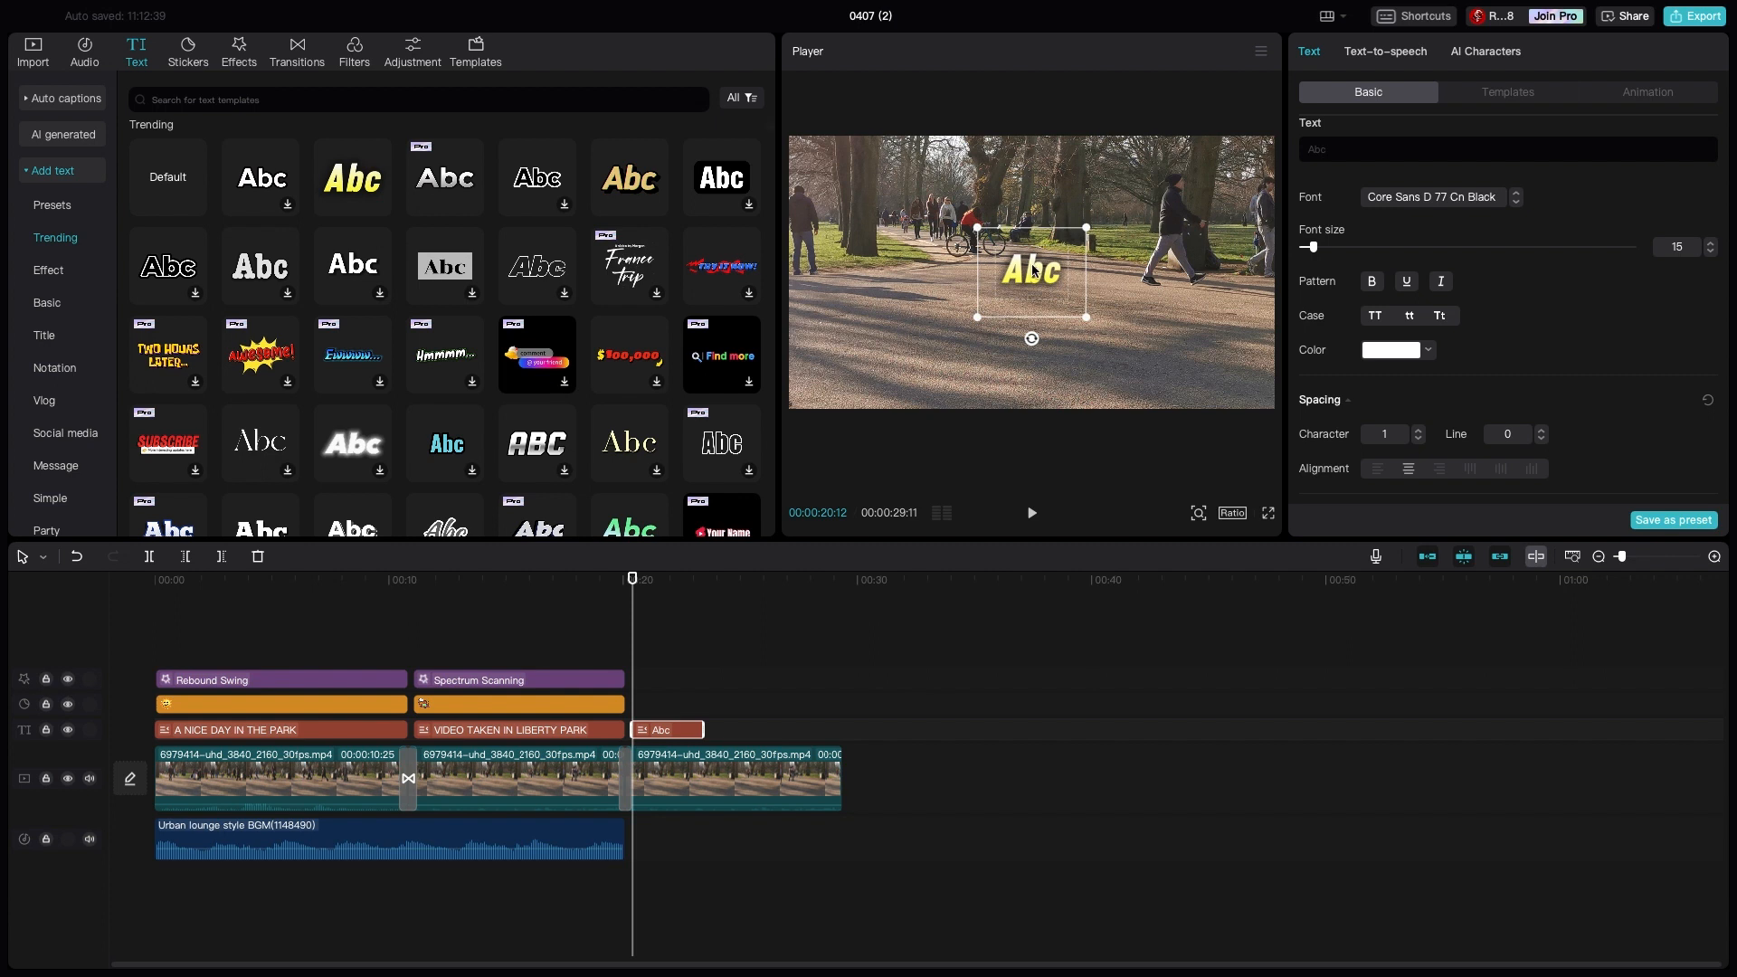
double_click(1034, 268)
text(THANK)
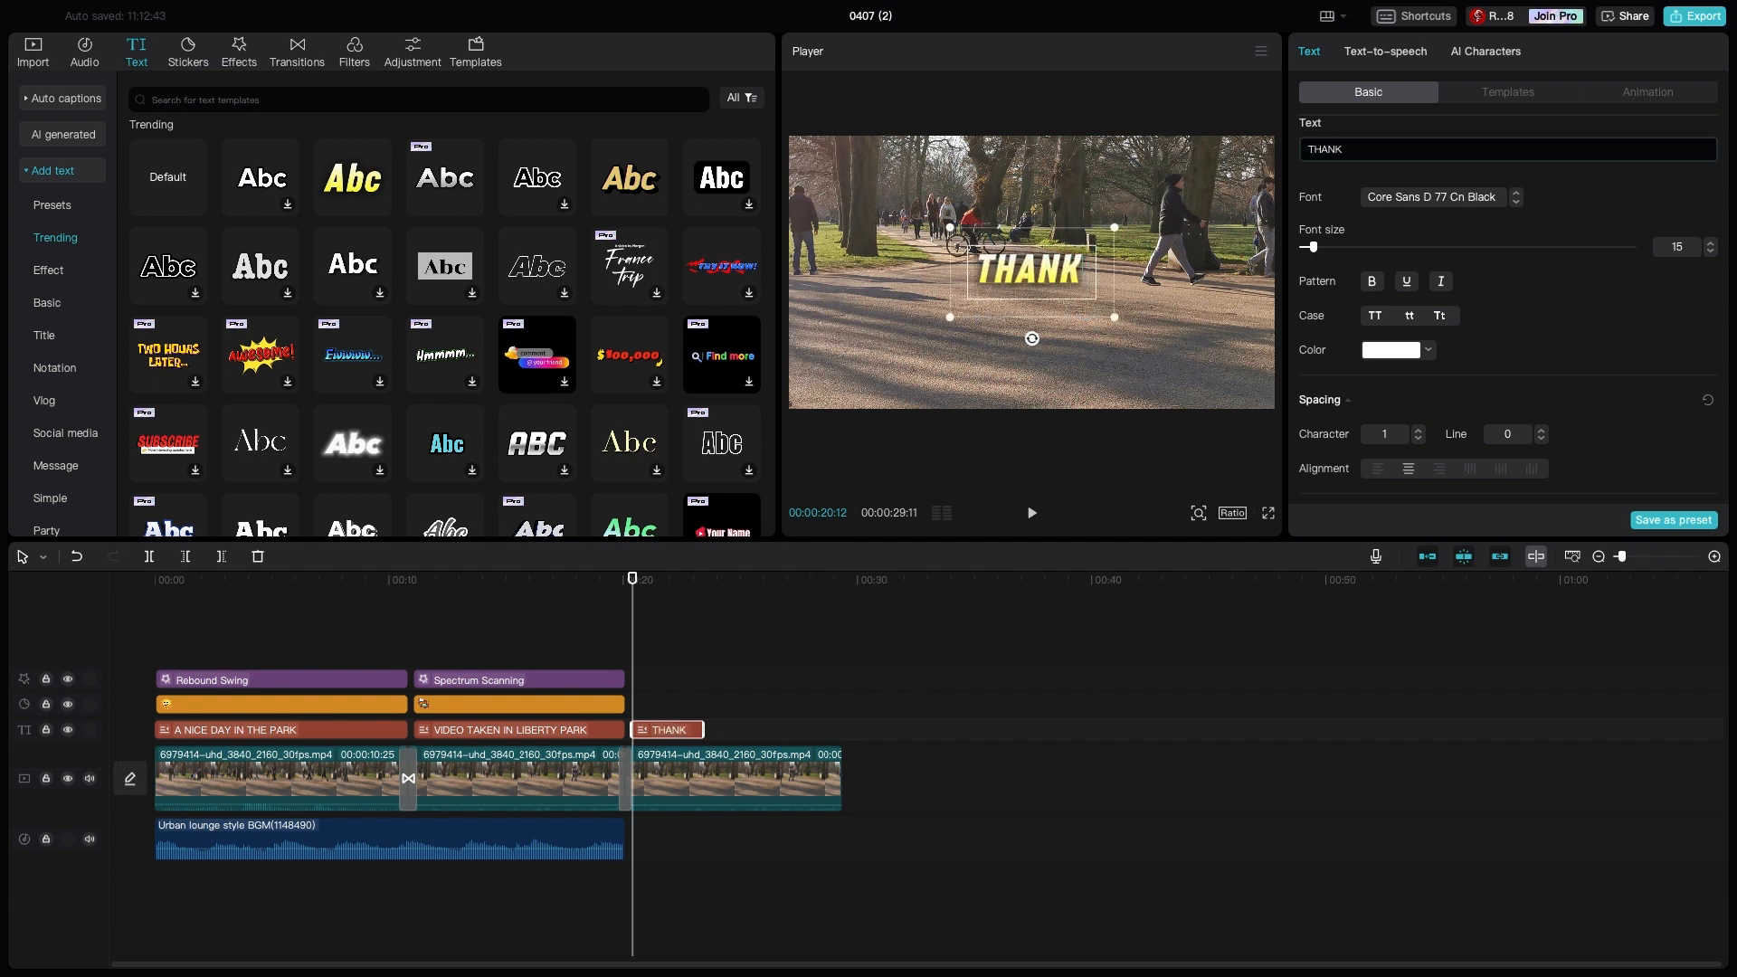
text( YOU FOR WAT)
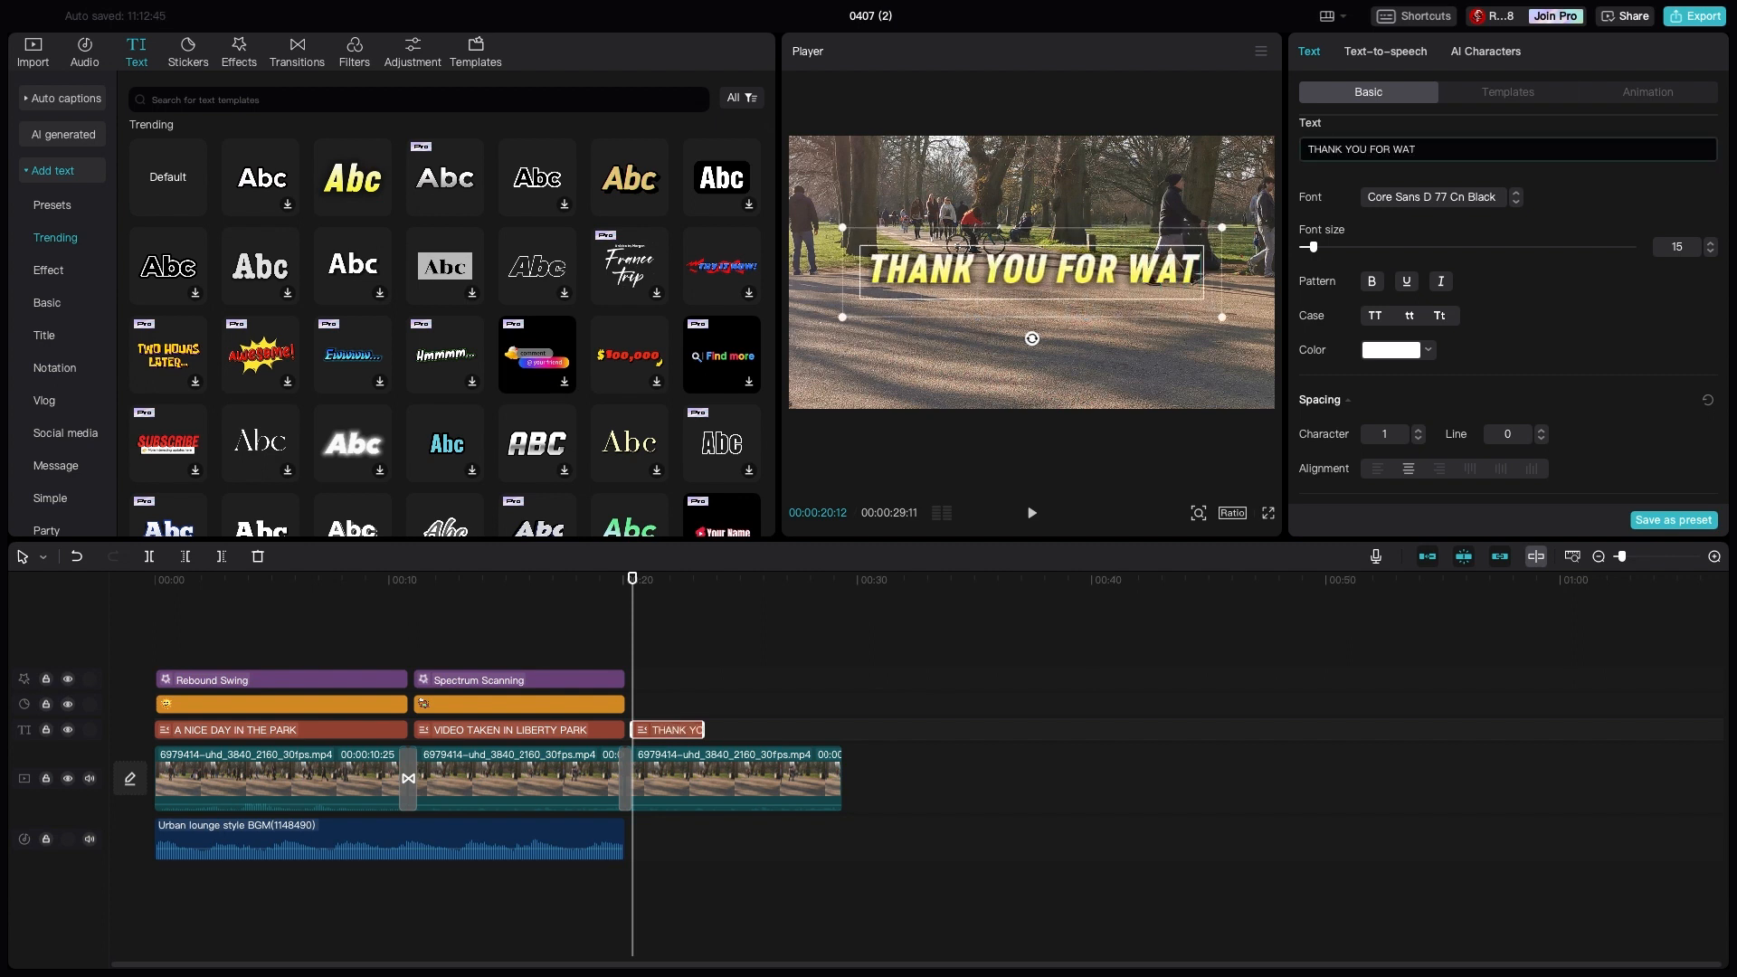
text(CHING OUR VIDEO)
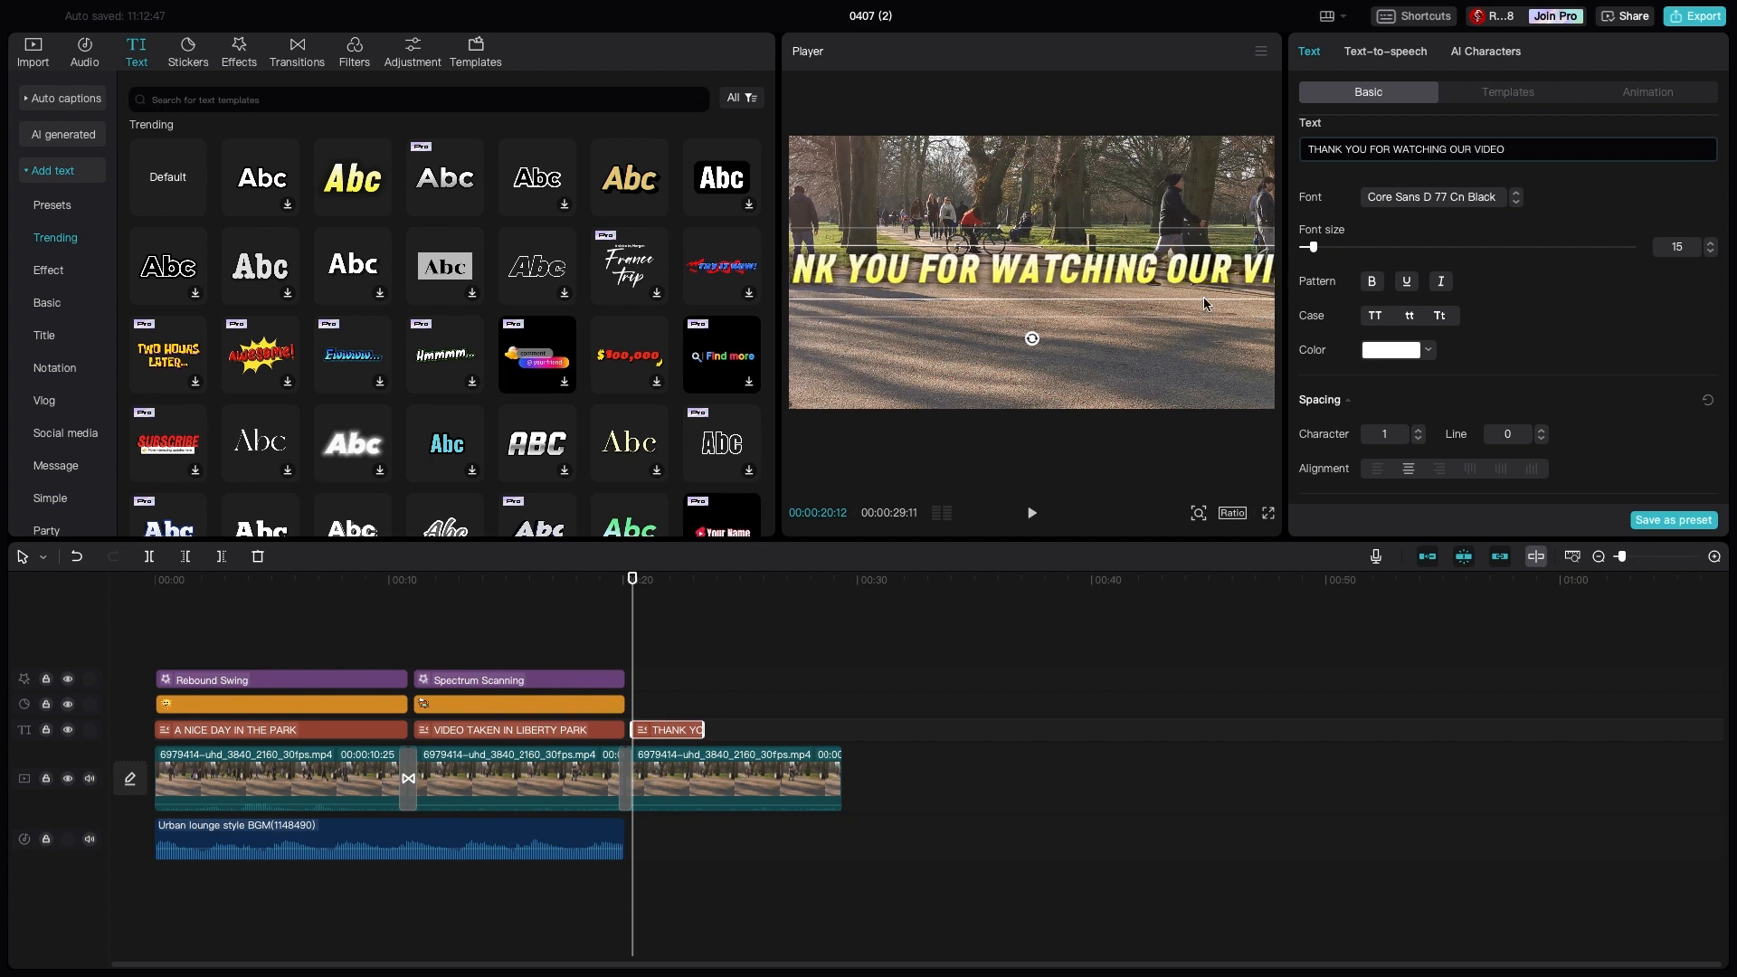
- Shrink the thank-you title to fit within the frame and place it just below the picture's centre
drag(1204, 299, 1093, 363)
click(1122, 306)
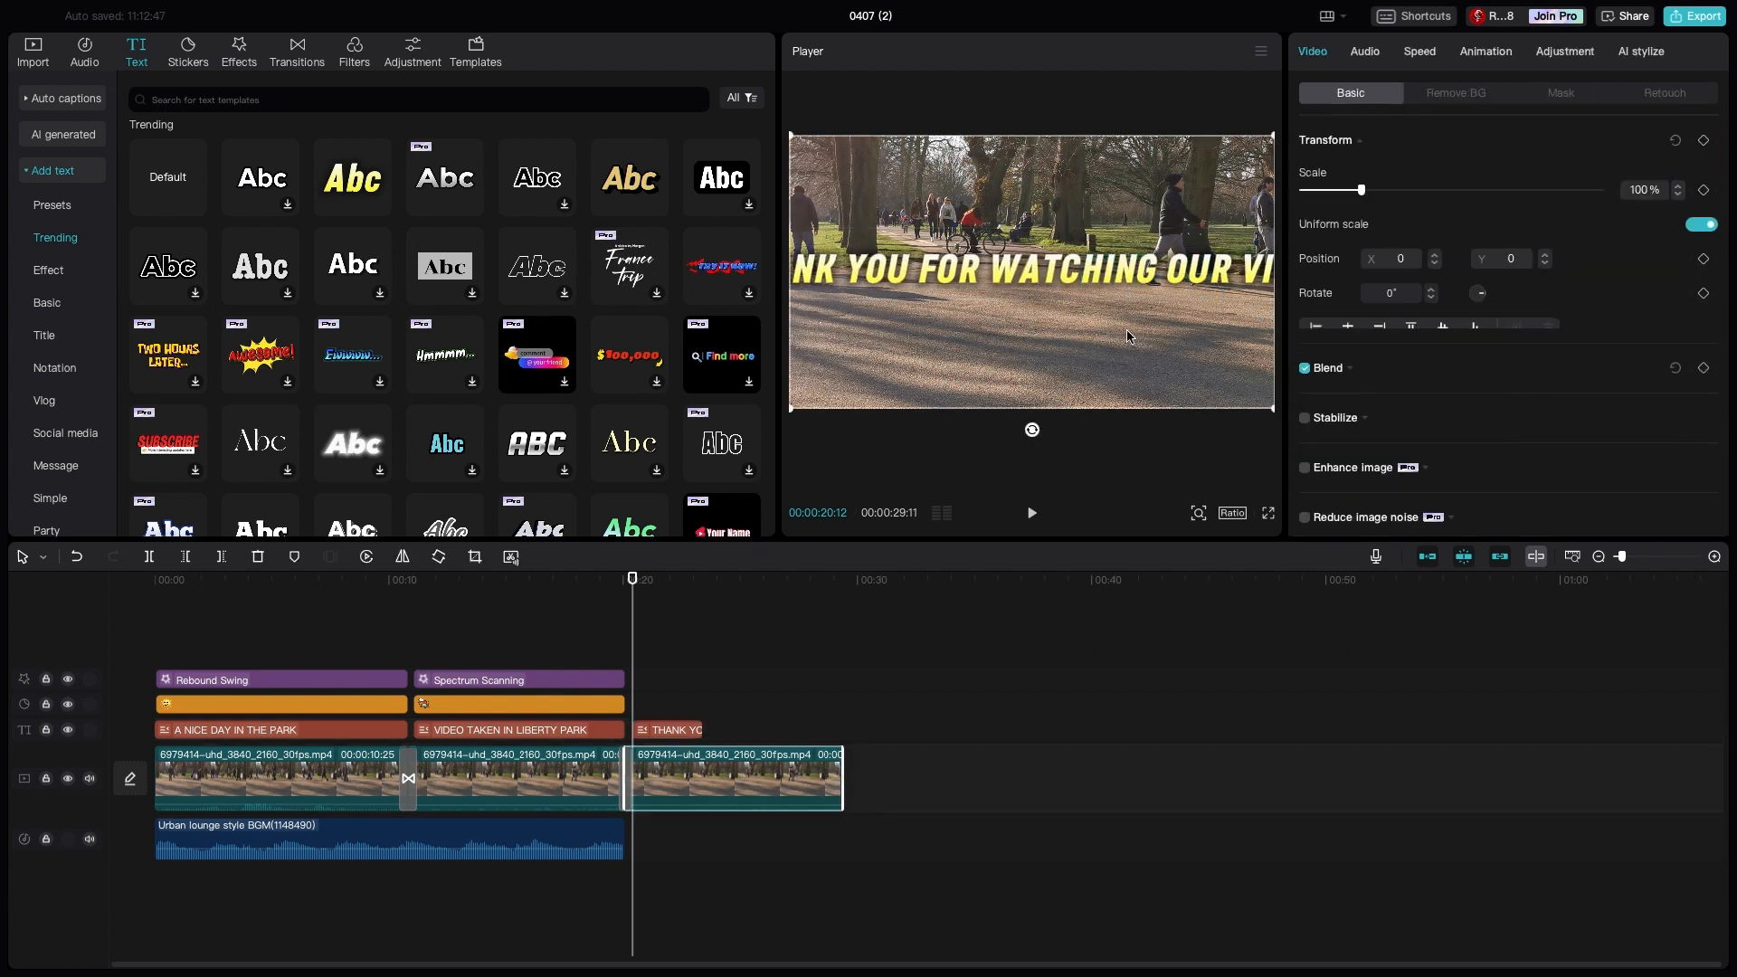
drag(1115, 281, 1021, 332)
click(1116, 277)
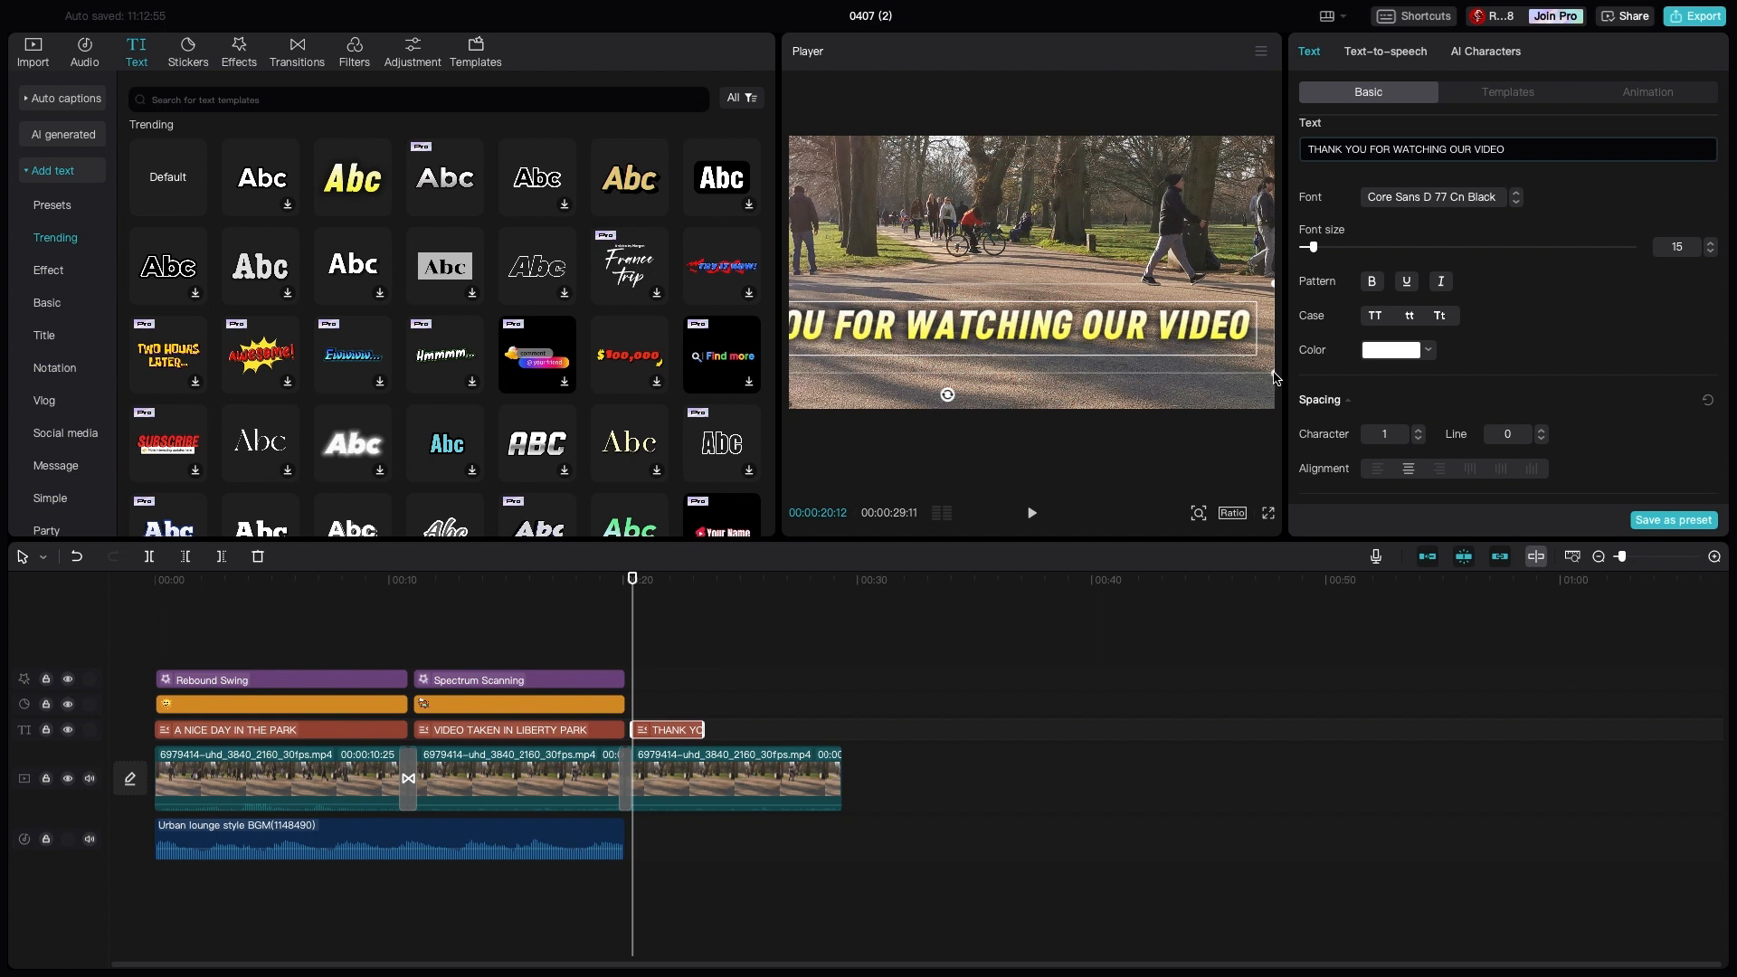
drag(1276, 378, 1128, 361)
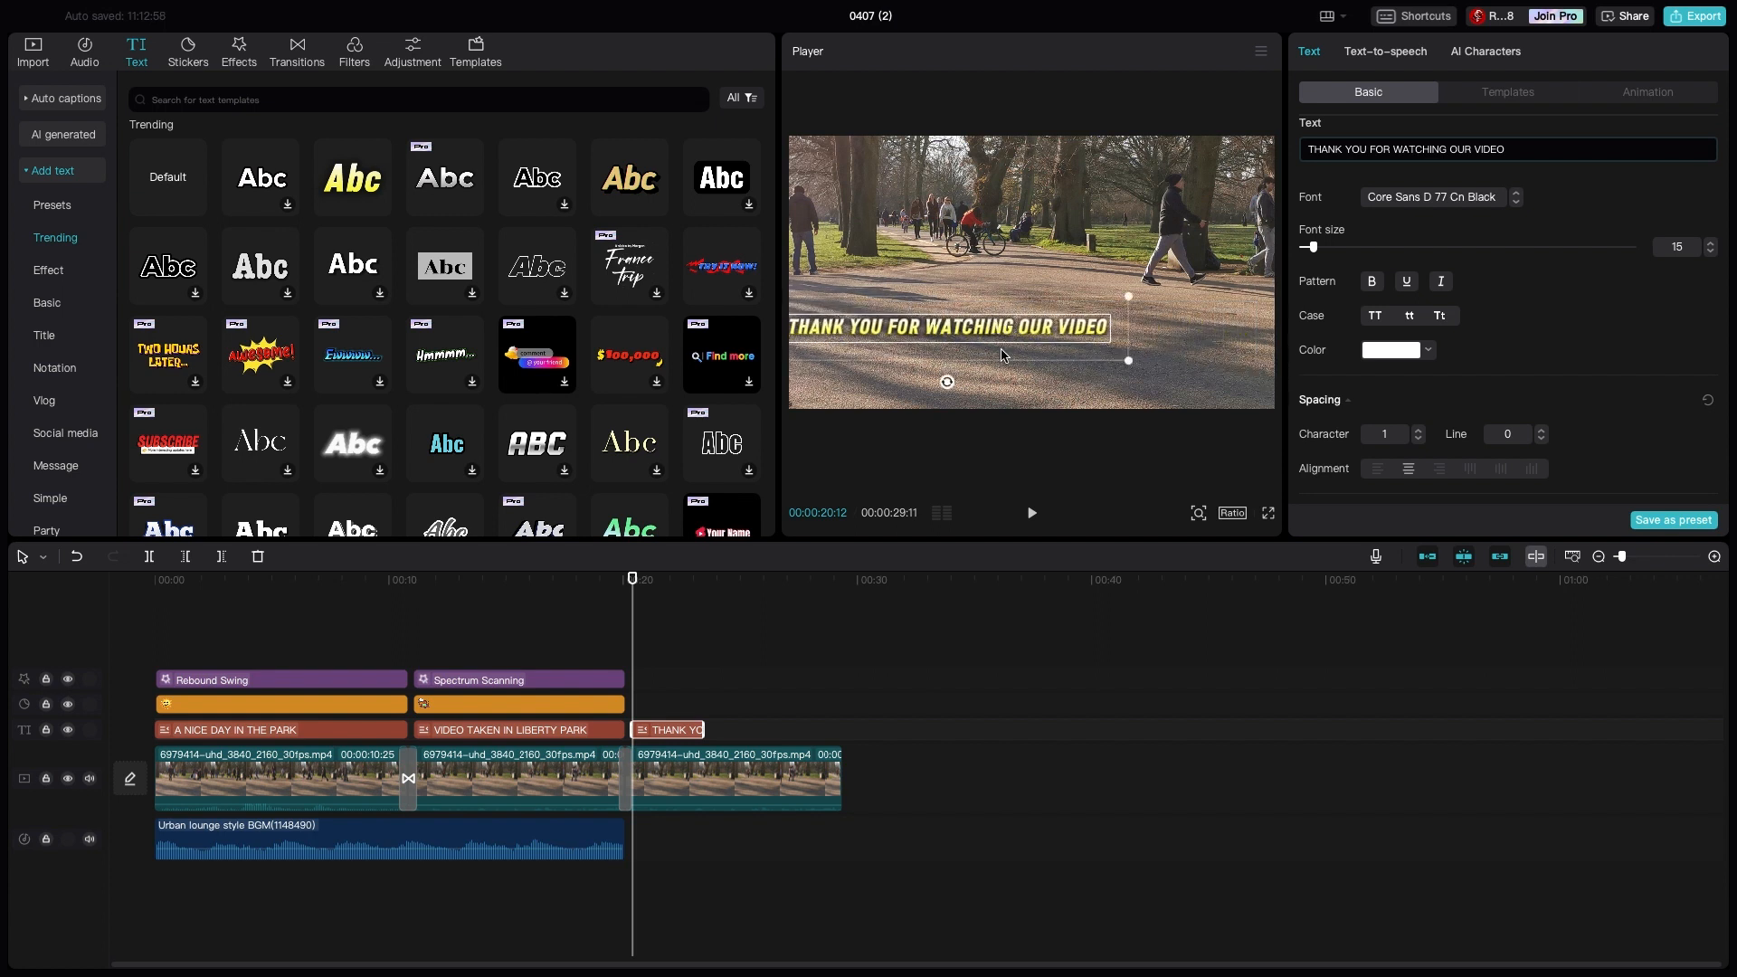
drag(1002, 356, 1065, 329)
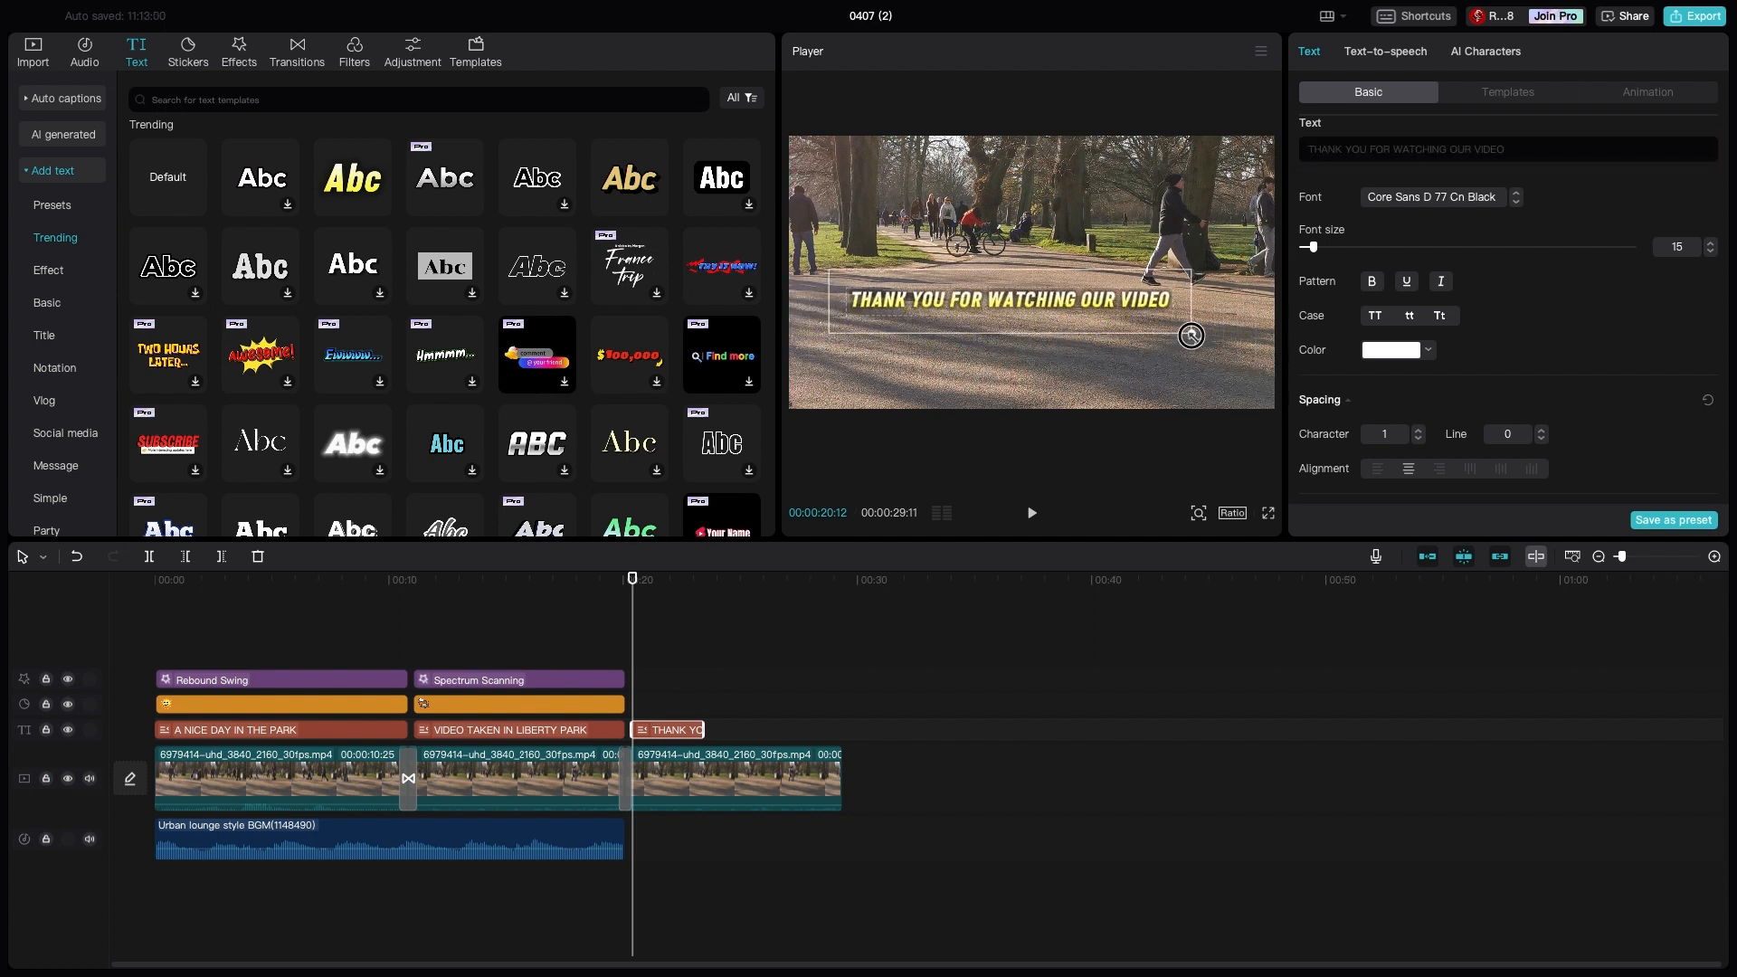
drag(1190, 335, 1210, 400)
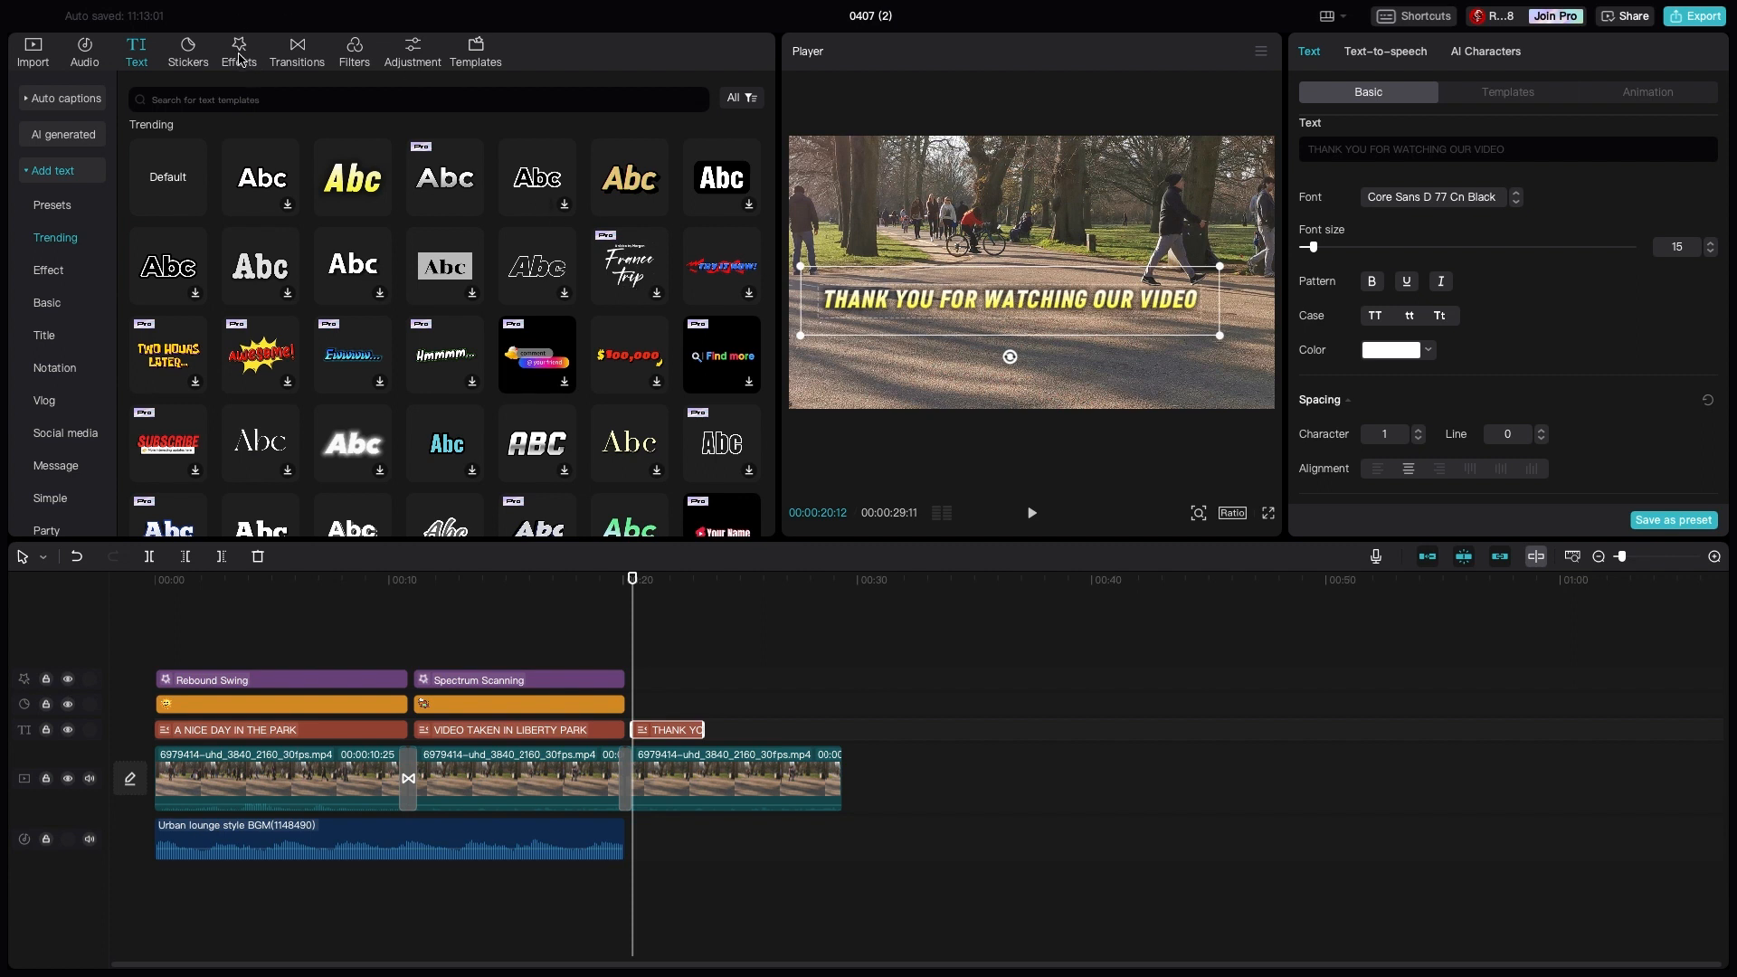
- Add the red LIKE! sticker at 00:00:20:12, scale it to 24% and place it below the start of the thank-you title
click(203, 57)
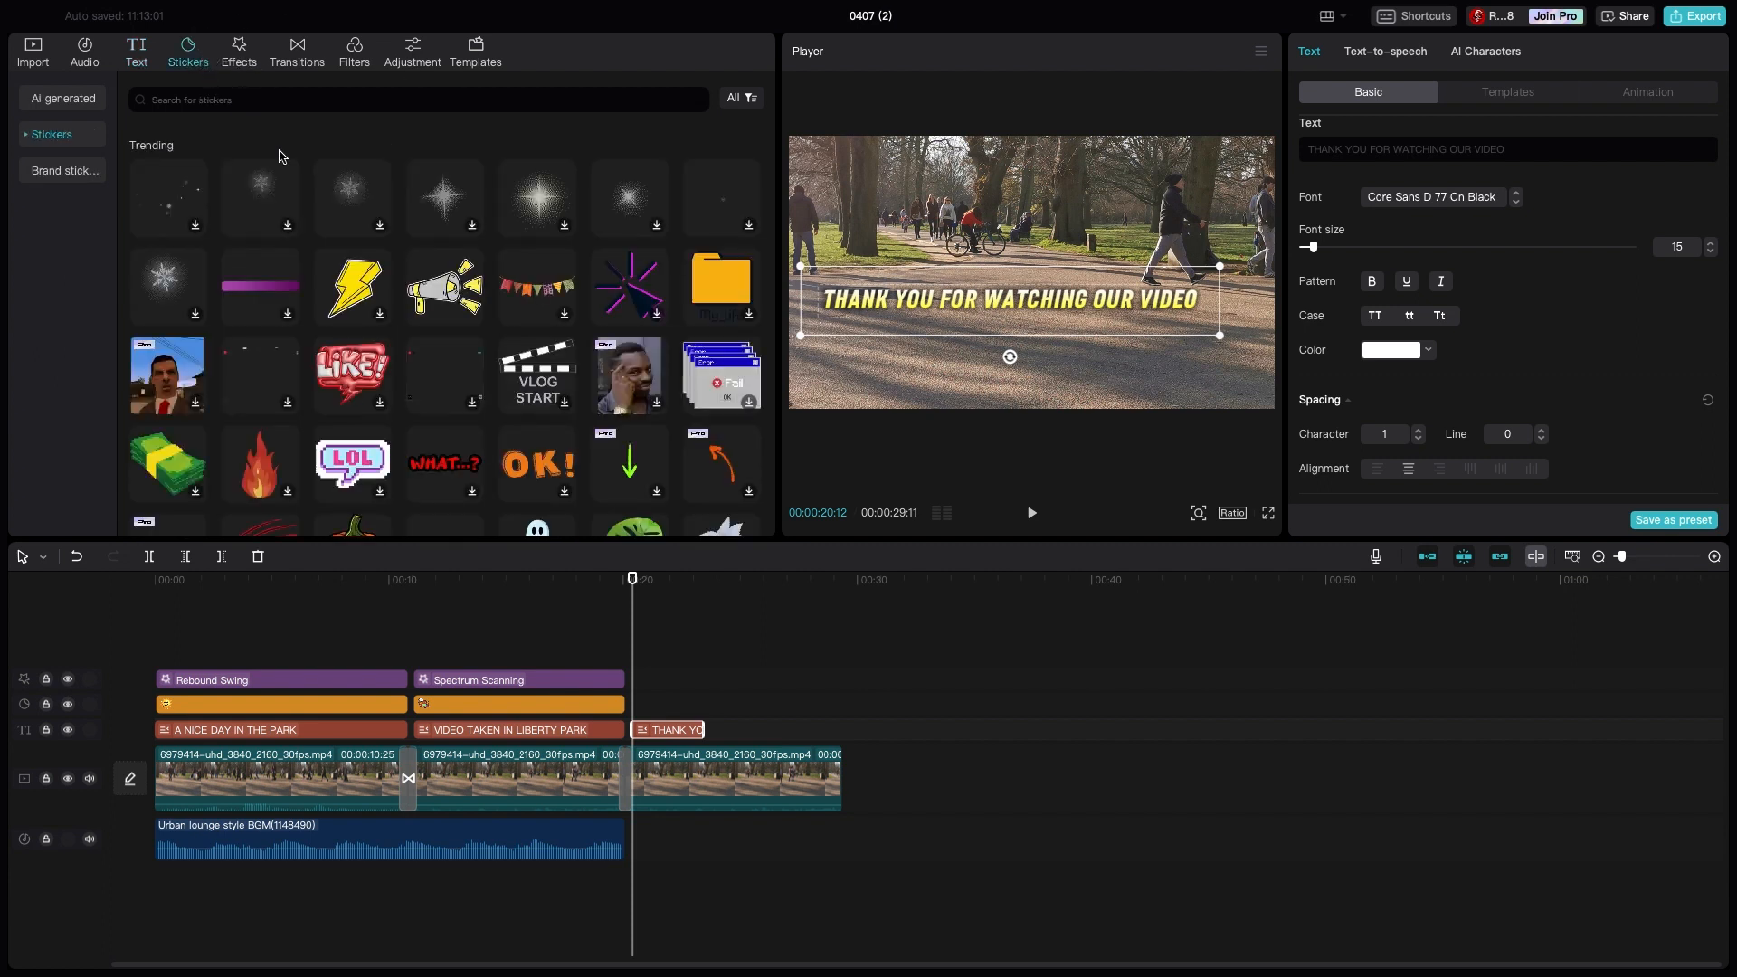
click(339, 371)
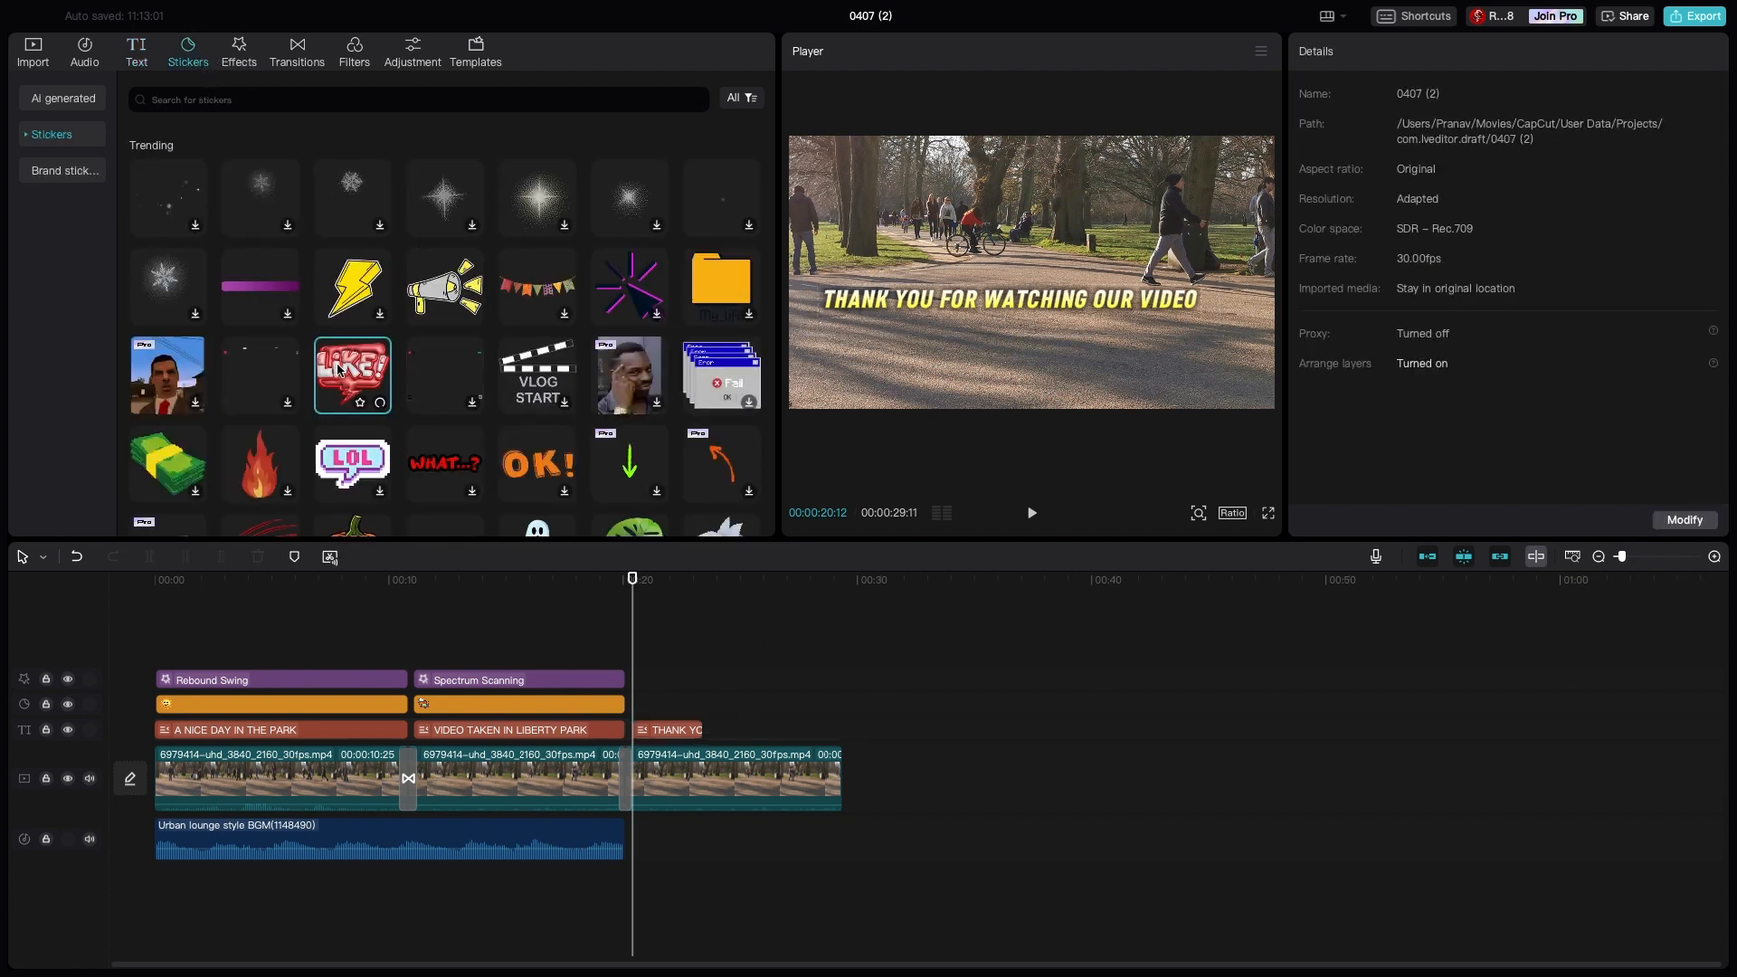
click(379, 403)
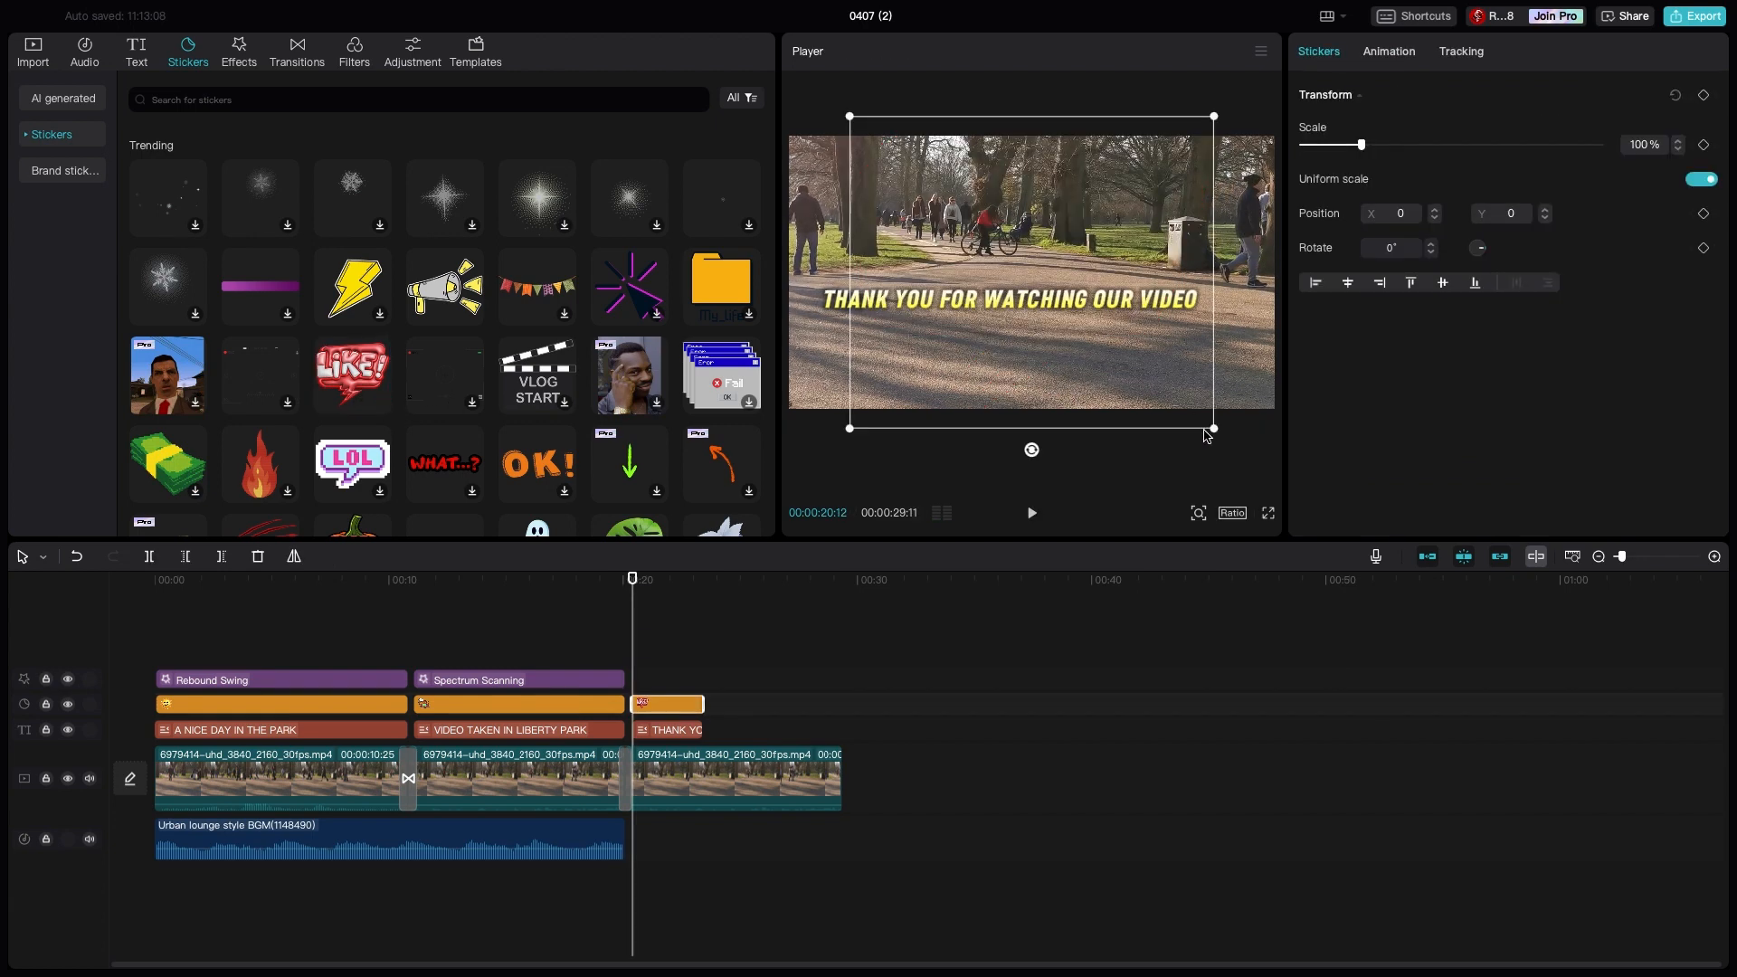
drag(1026, 276, 882, 344)
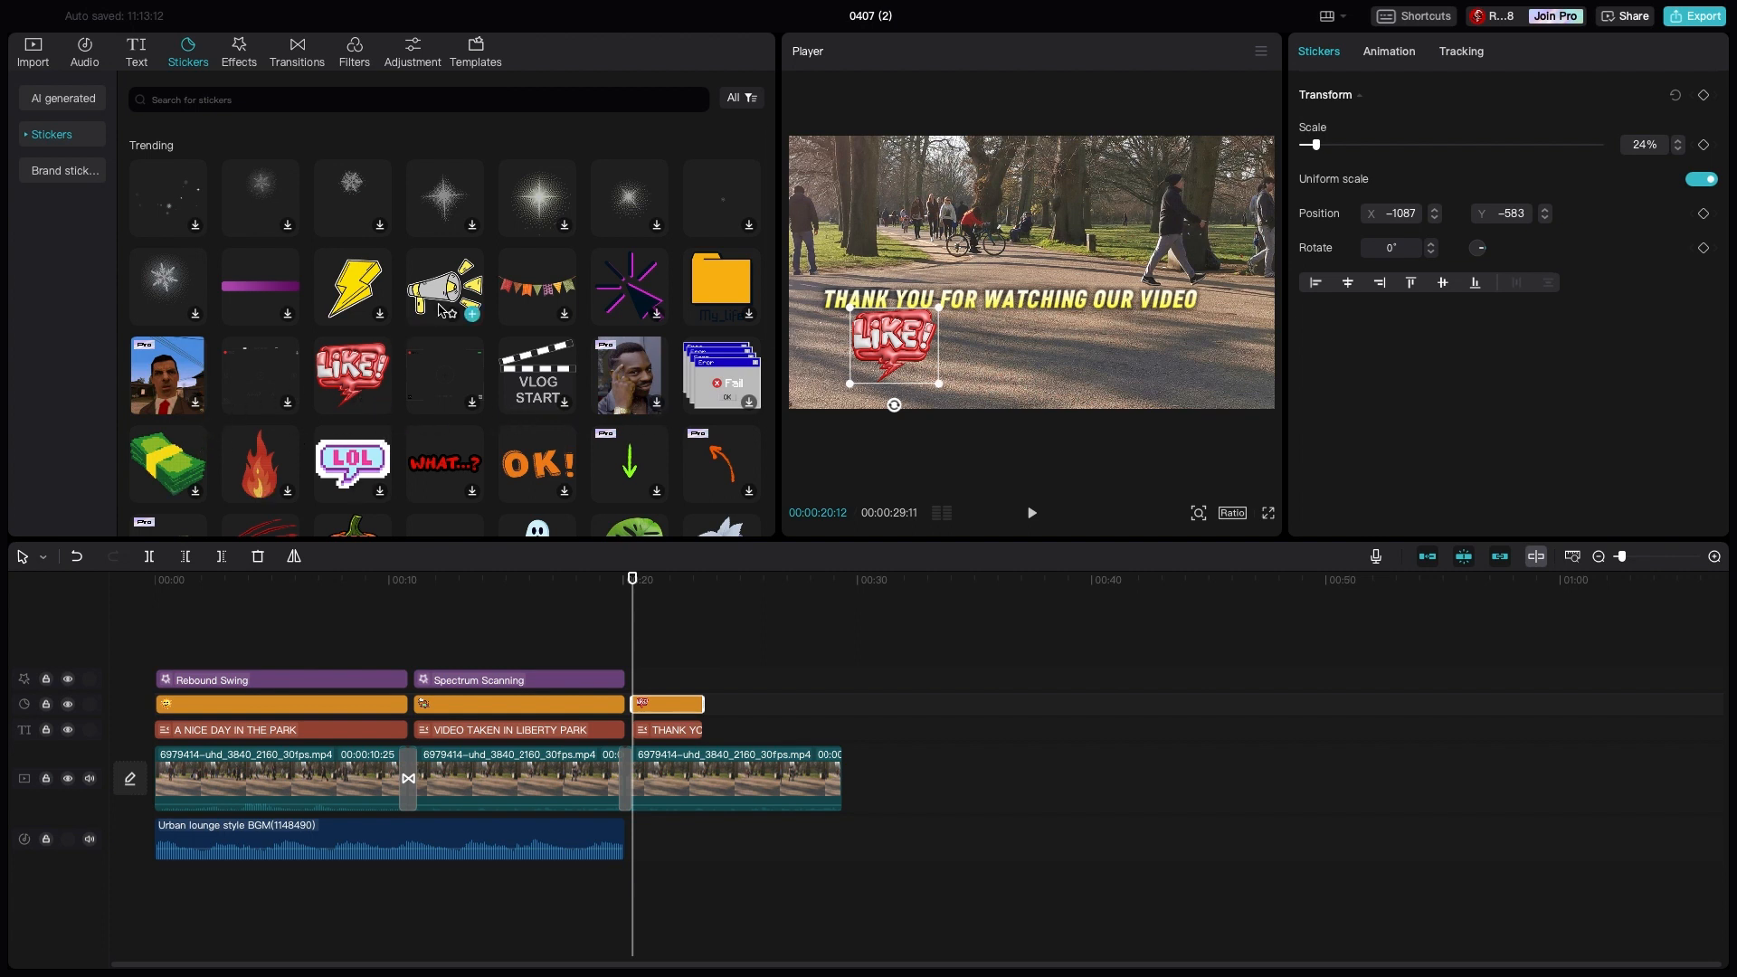
- Add the yellow-and-grey megaphone sticker at 00:00:20:12, scale it to 31% and place it above the thank-you title
click(471, 314)
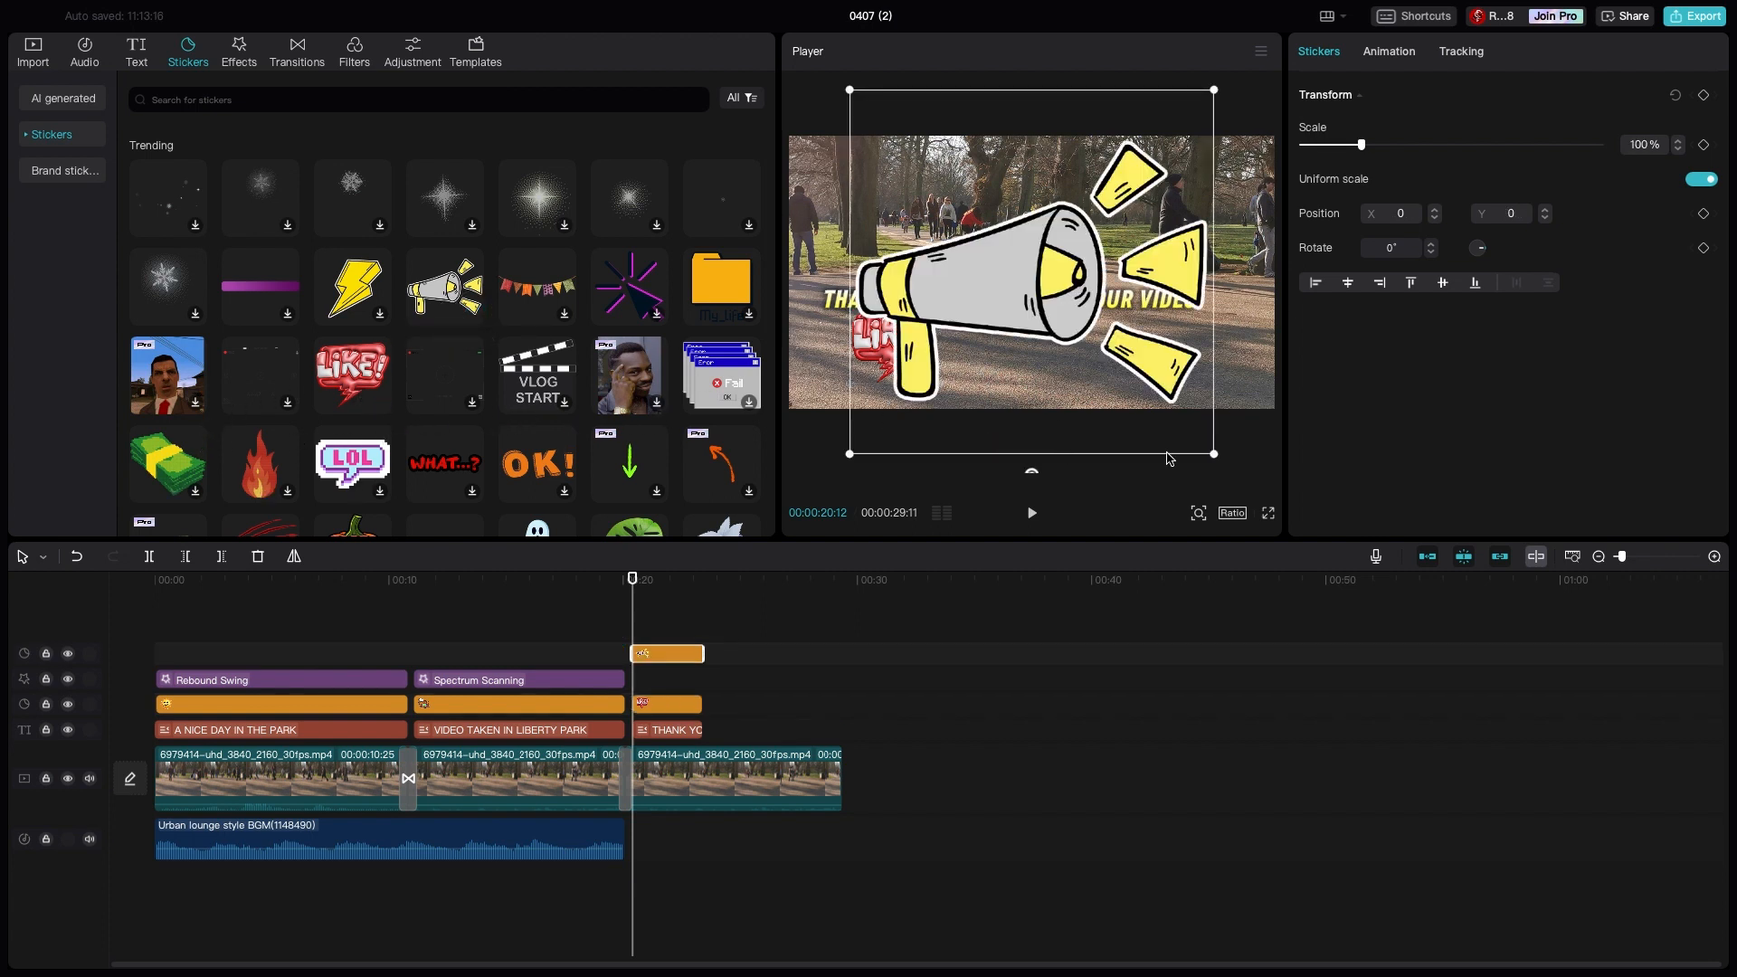
drag(1203, 457, 1013, 348)
click(1019, 336)
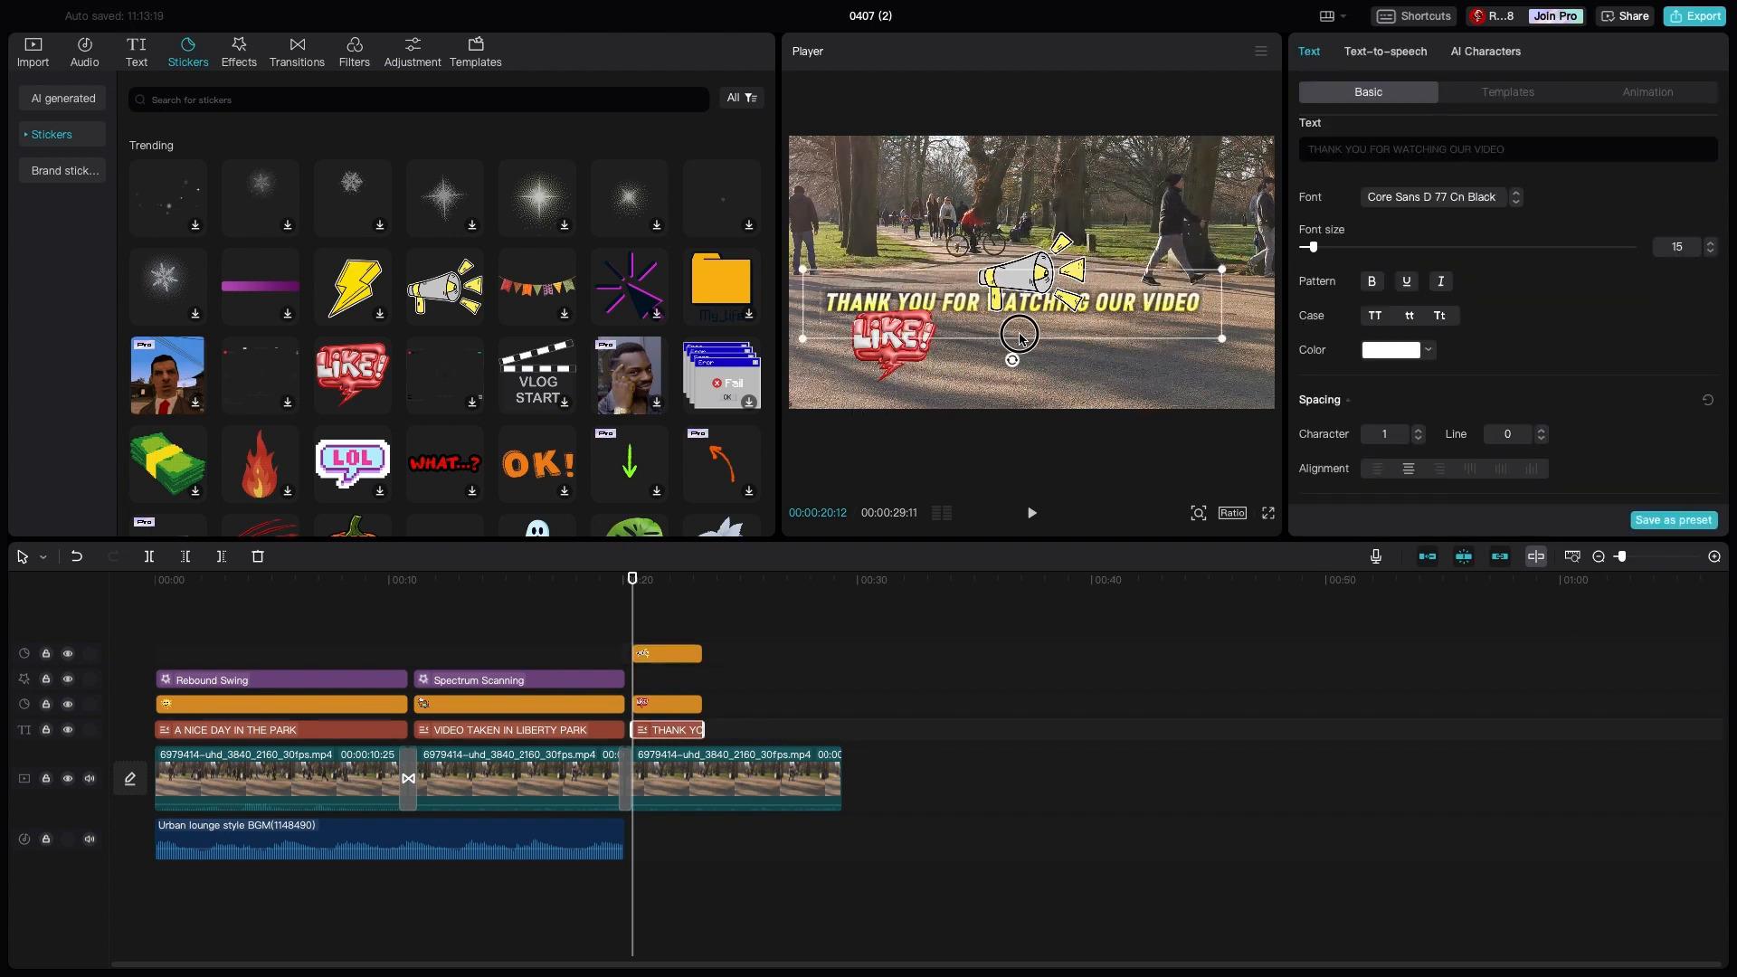
click(1020, 288)
drag(1036, 323, 1063, 299)
- Search the sticker library for "subscribe"
scroll(496, 323, down, 5)
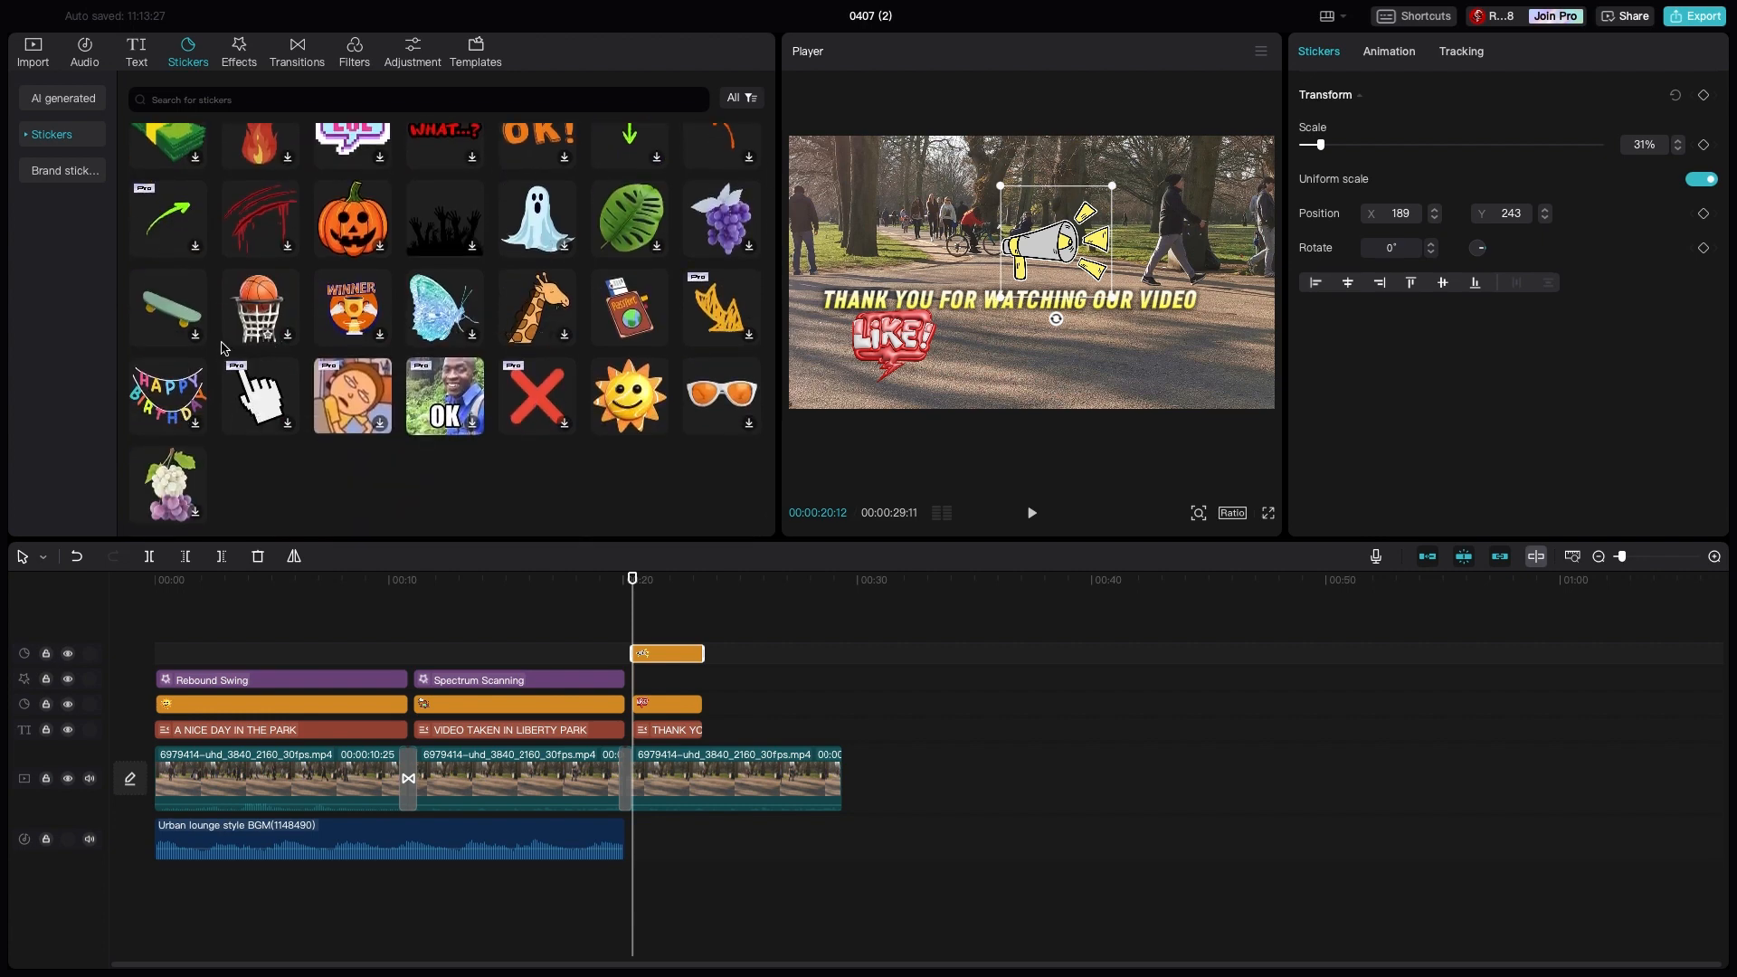
scroll(224, 347, down, 1)
scroll(220, 339, up, 4)
scroll(237, 320, down, 2)
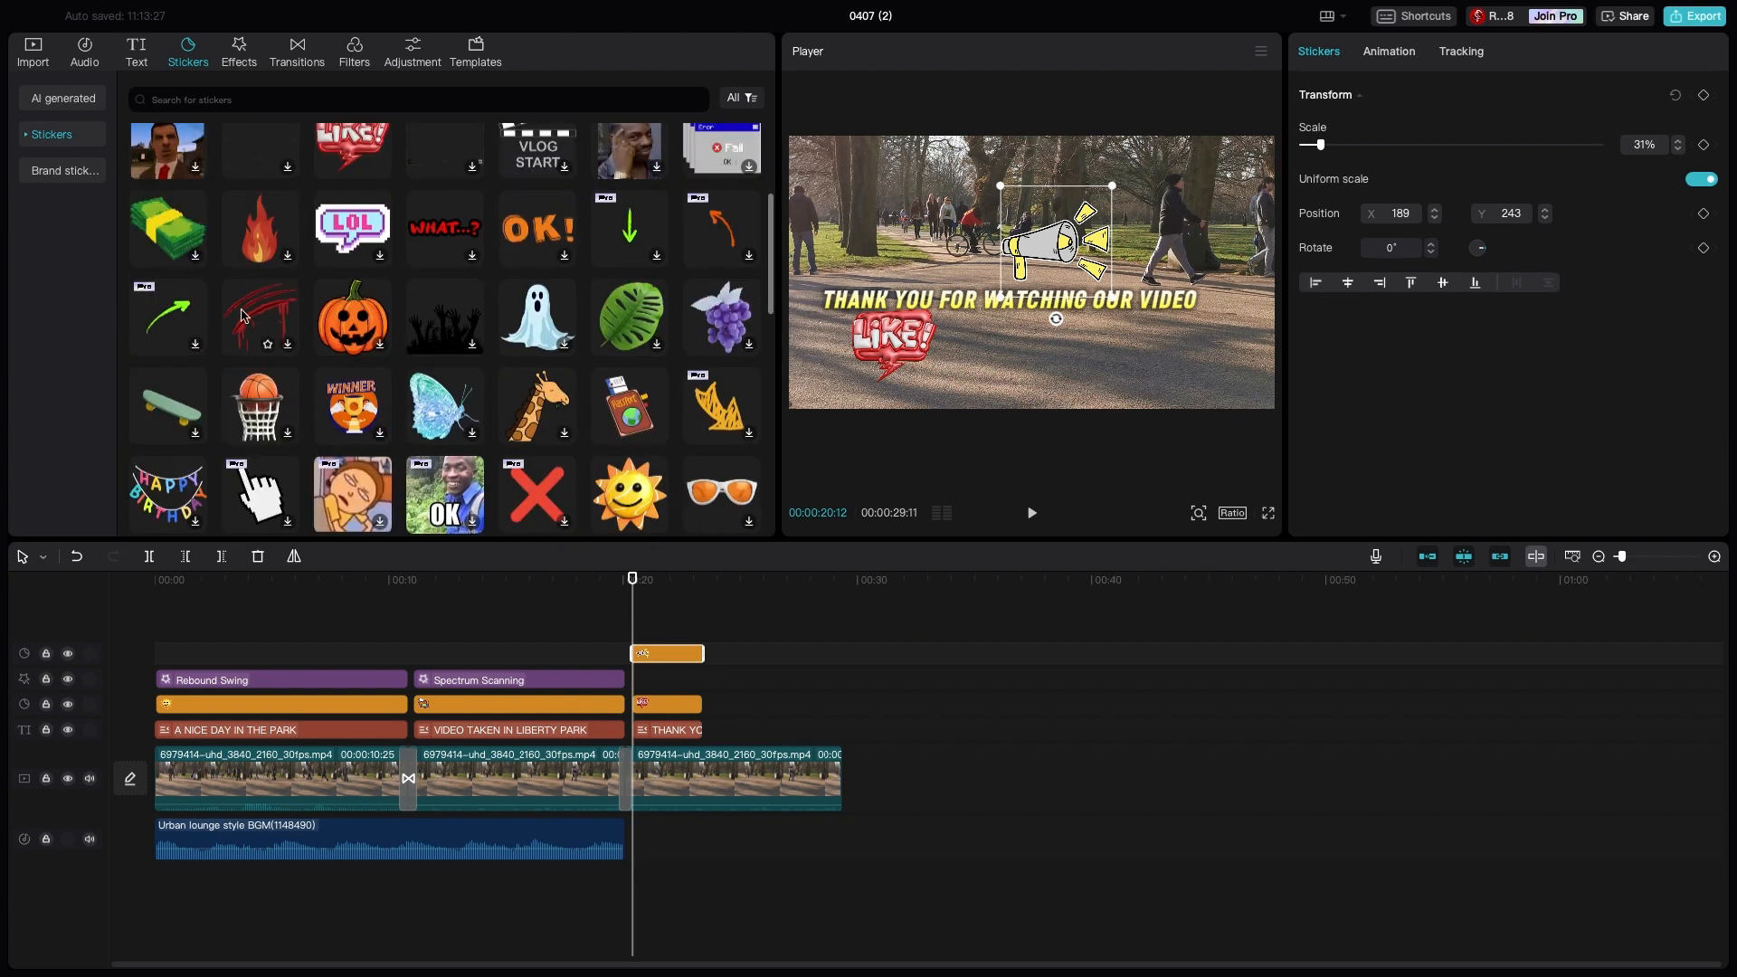
click(354, 101)
text(s)
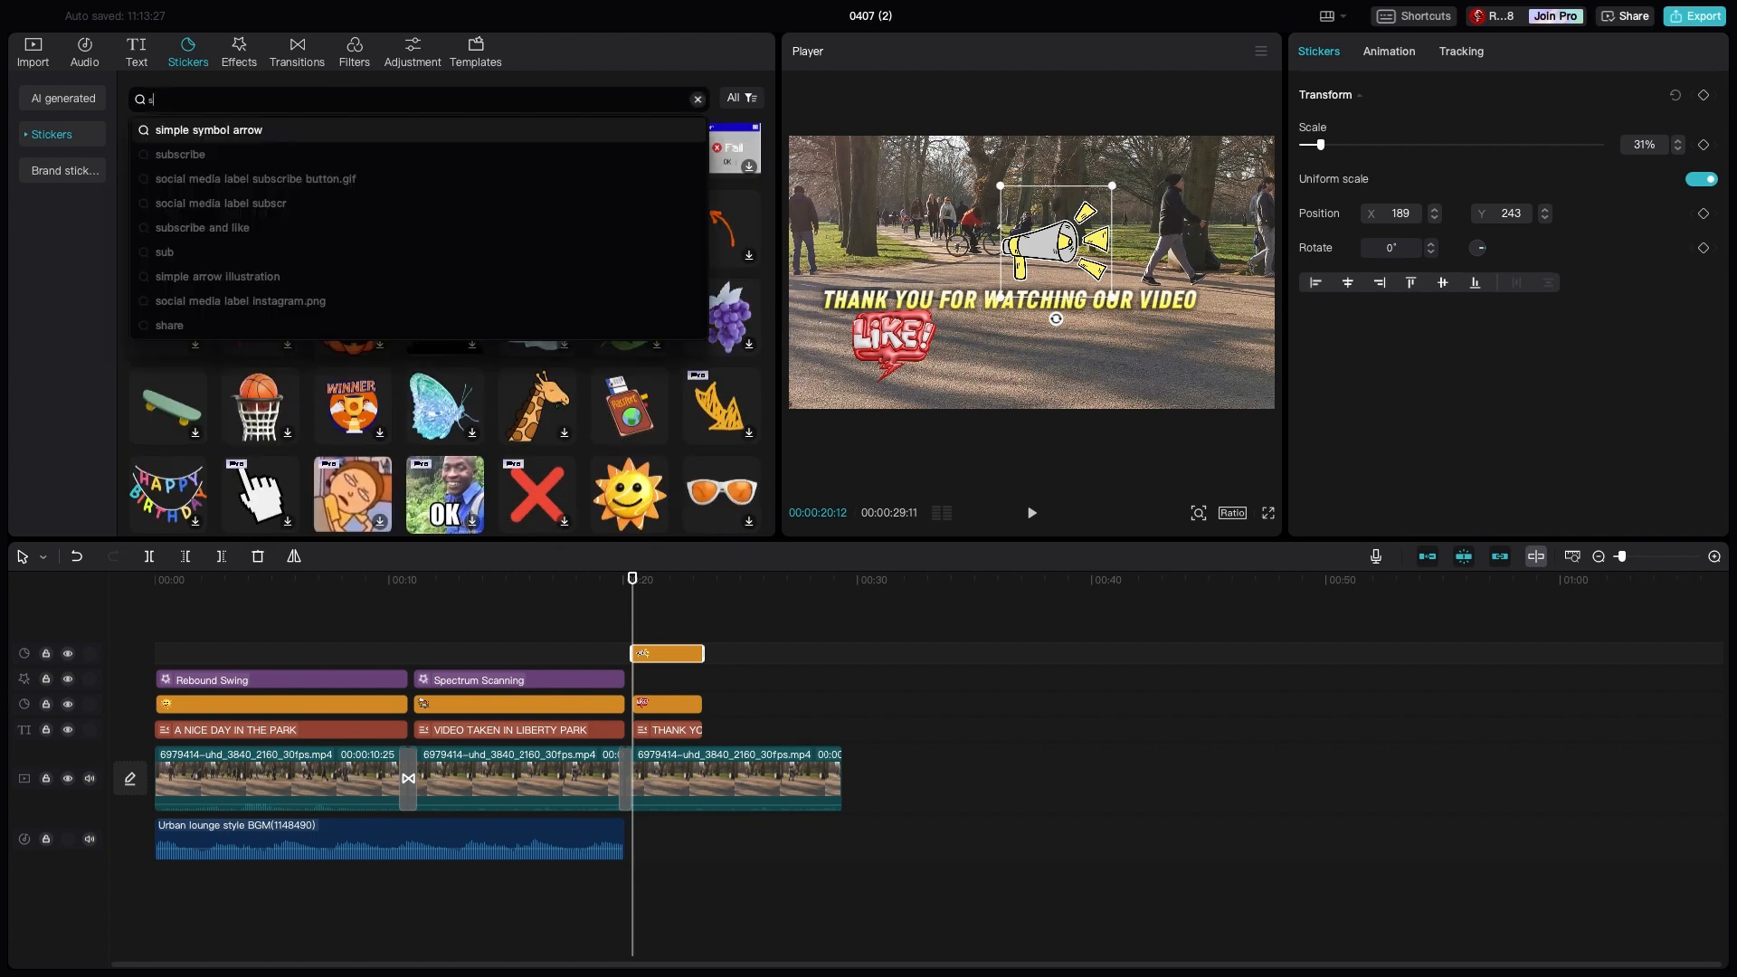
text(ubscribe)
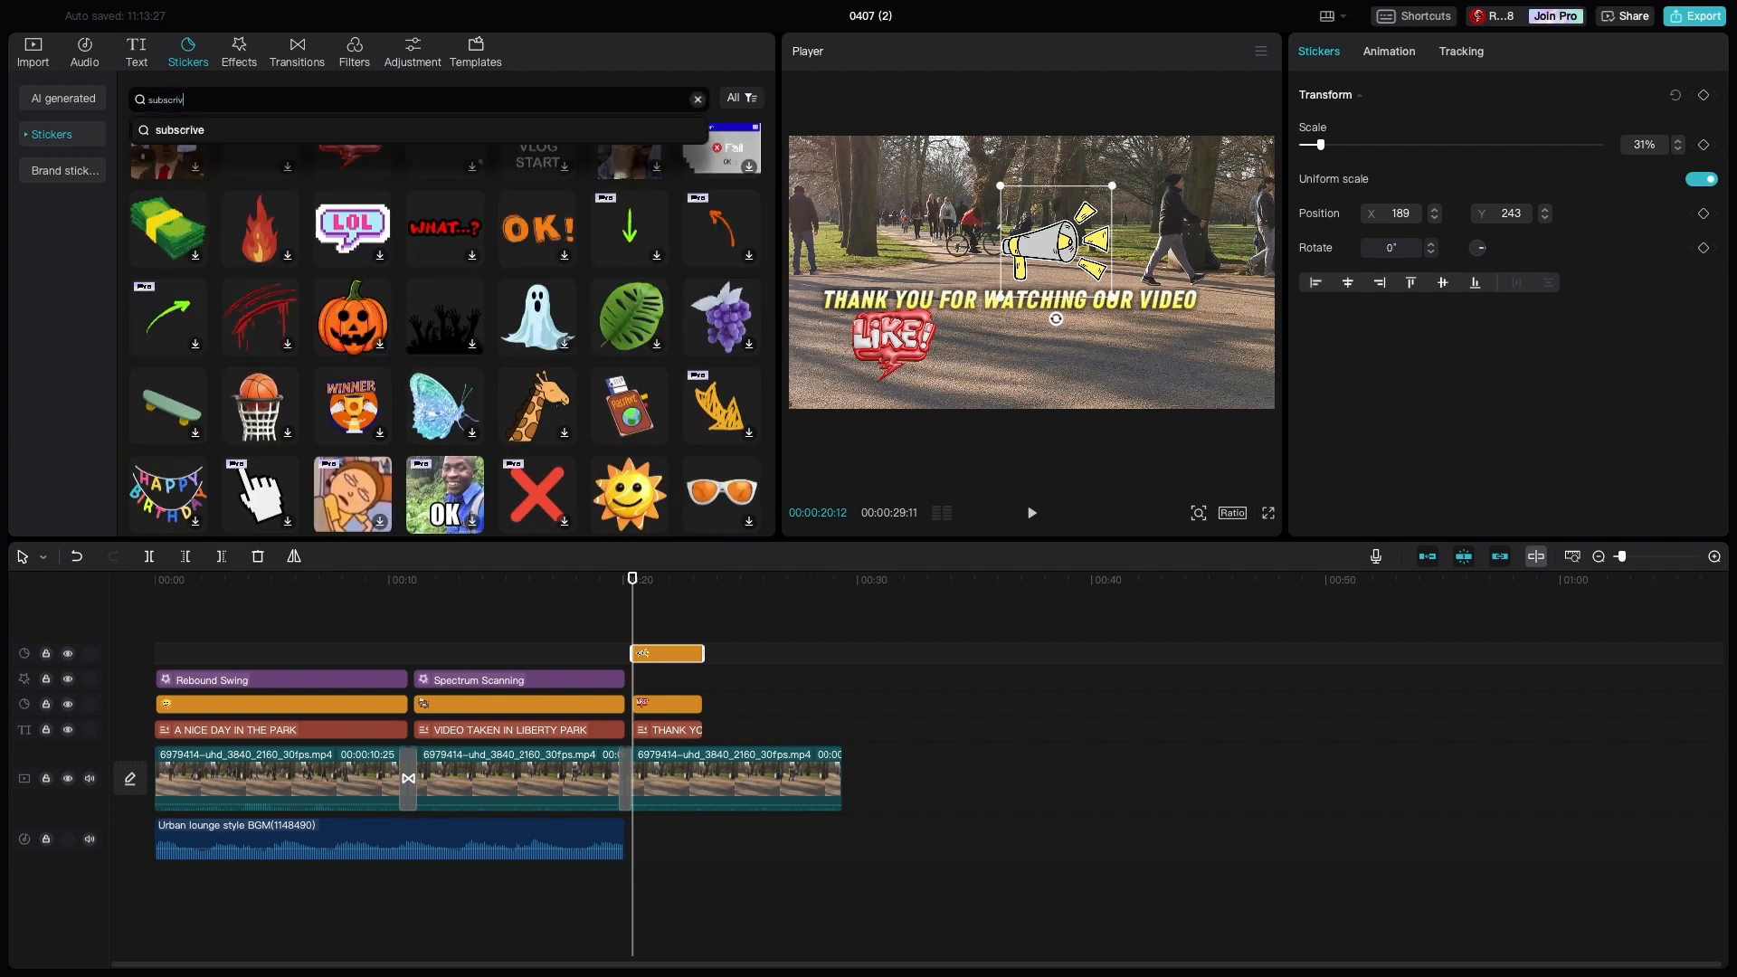
key(Return)
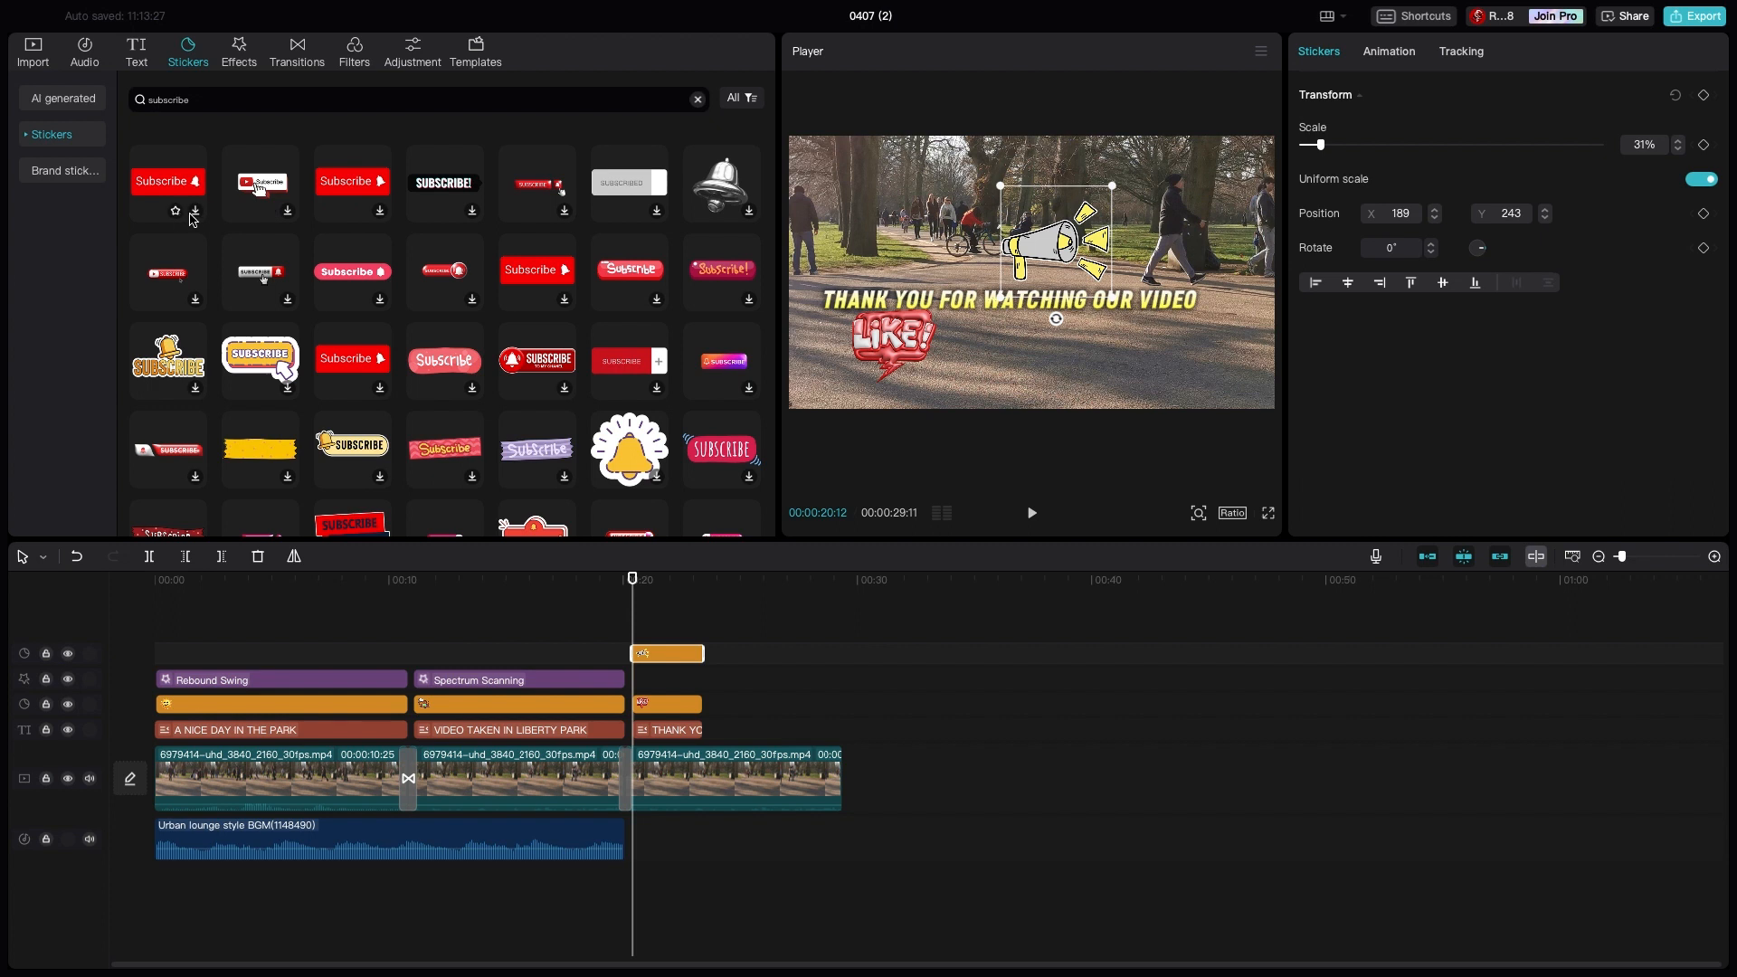
- Add the white Subscribe sticker with the hand cursor at 00:00:20:12, scale it to 42% and place it below the end of the thank-you title
click(287, 218)
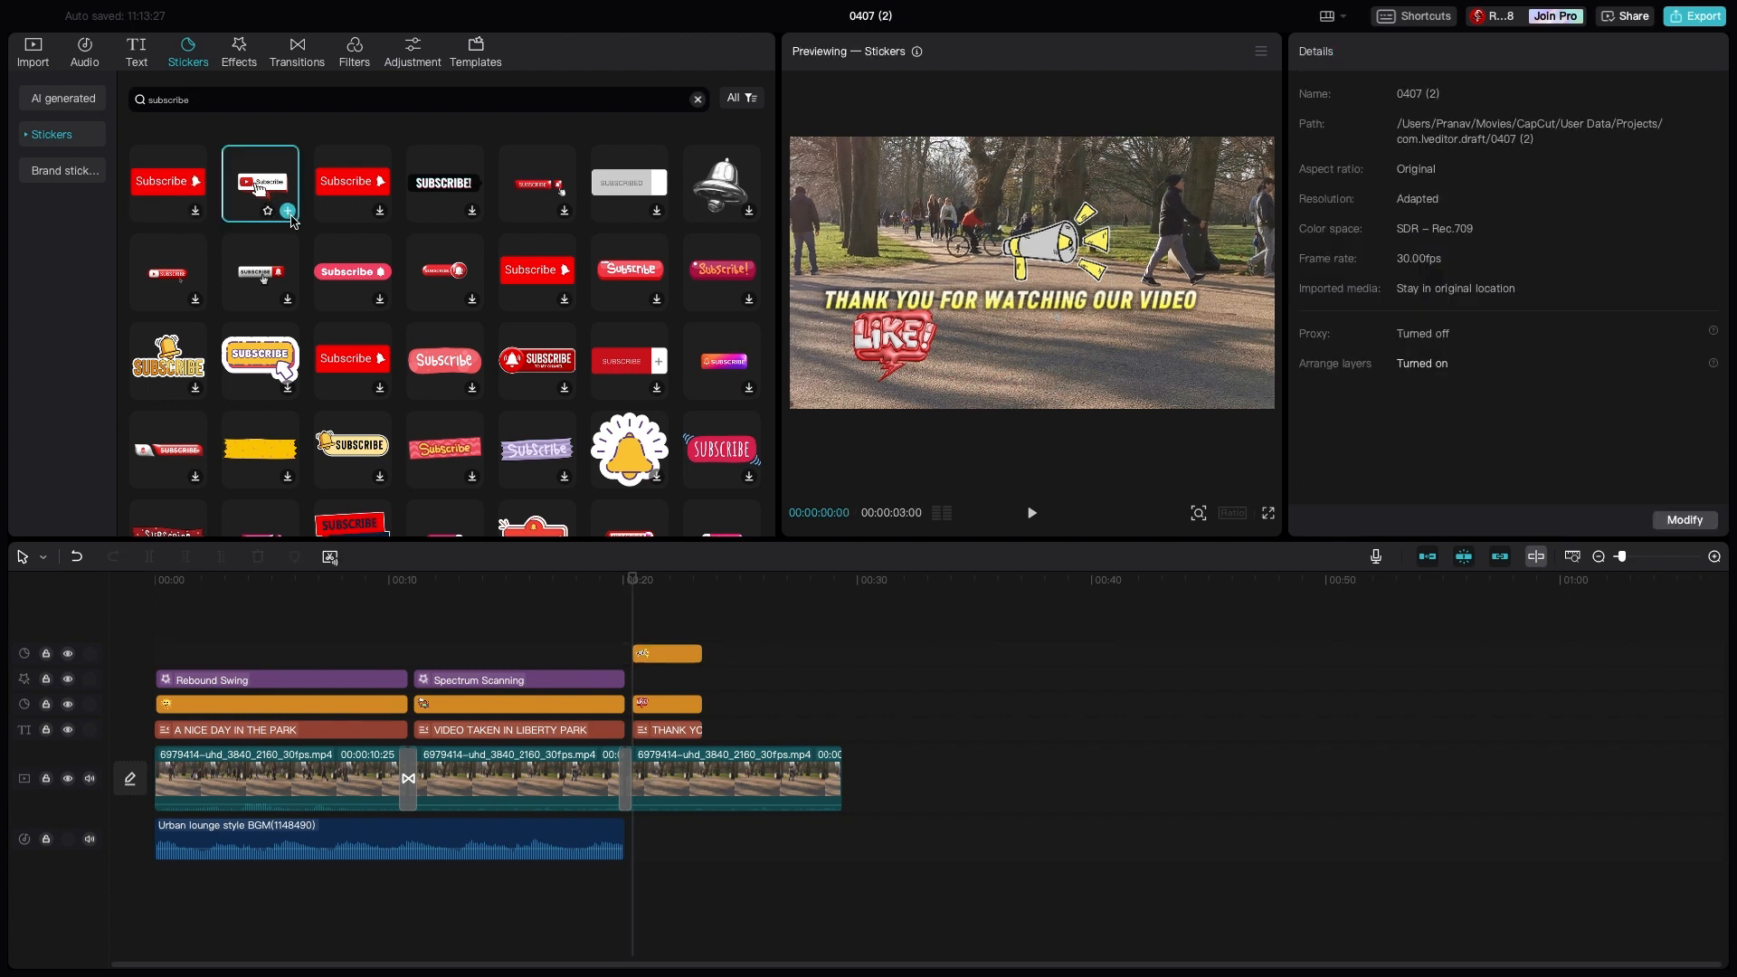
click(287, 218)
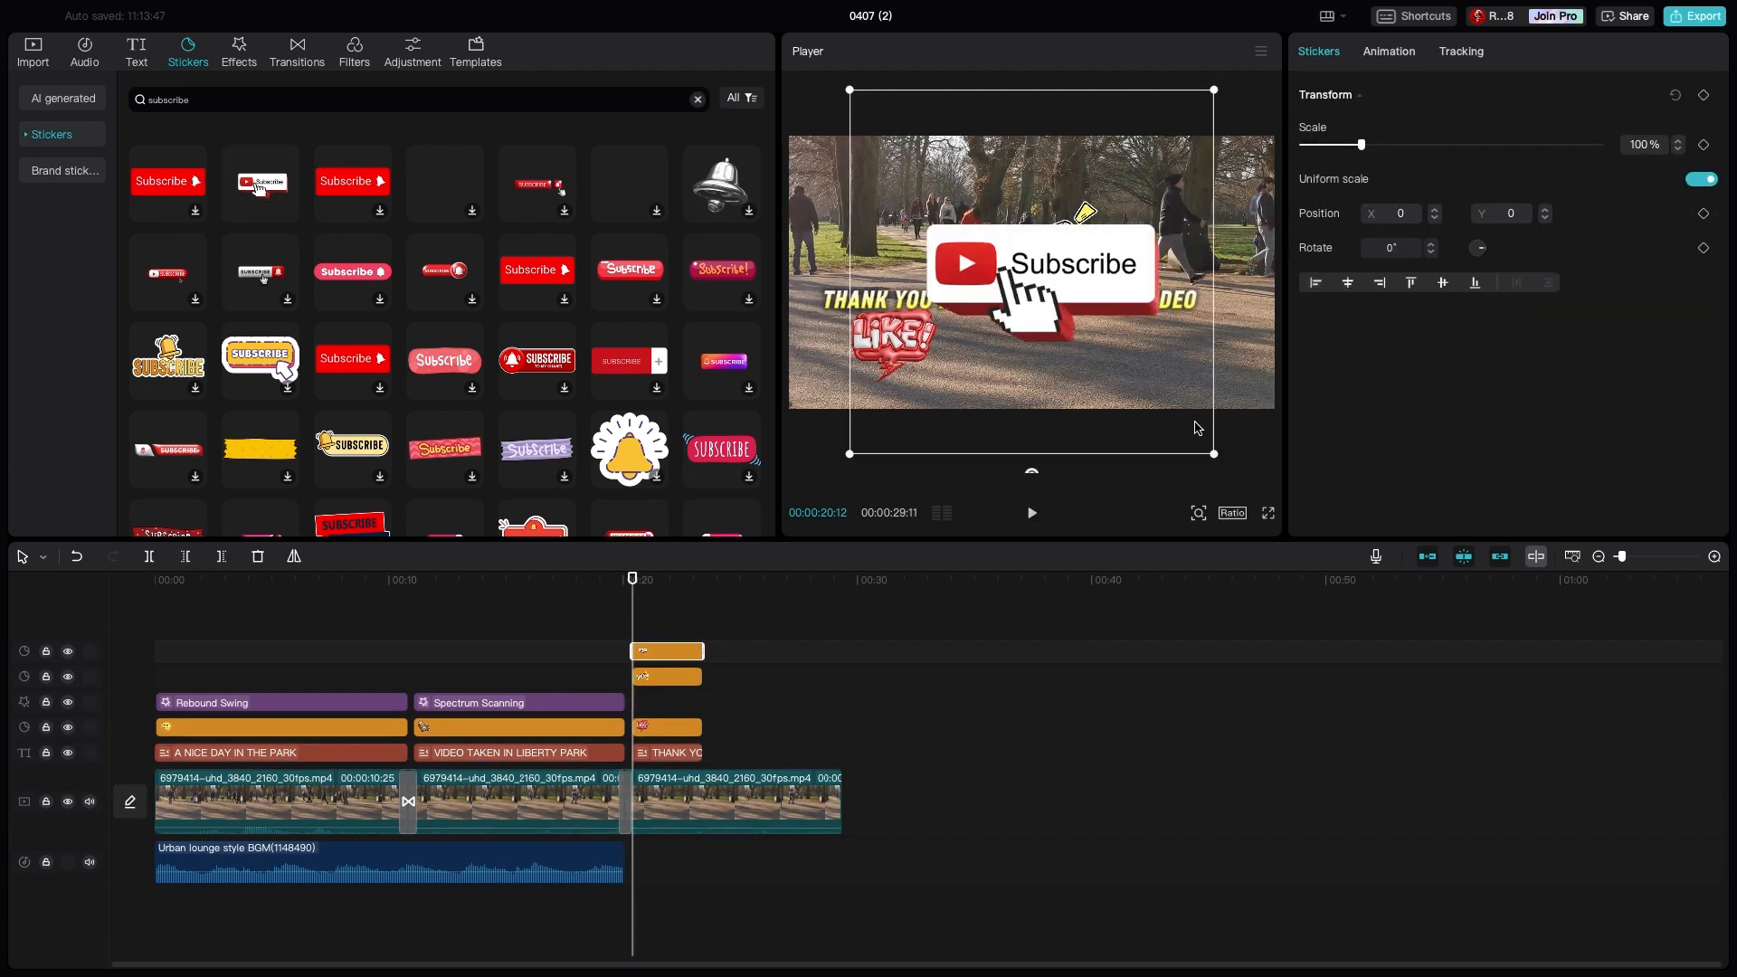
drag(1214, 454, 1128, 402)
click(1221, 459)
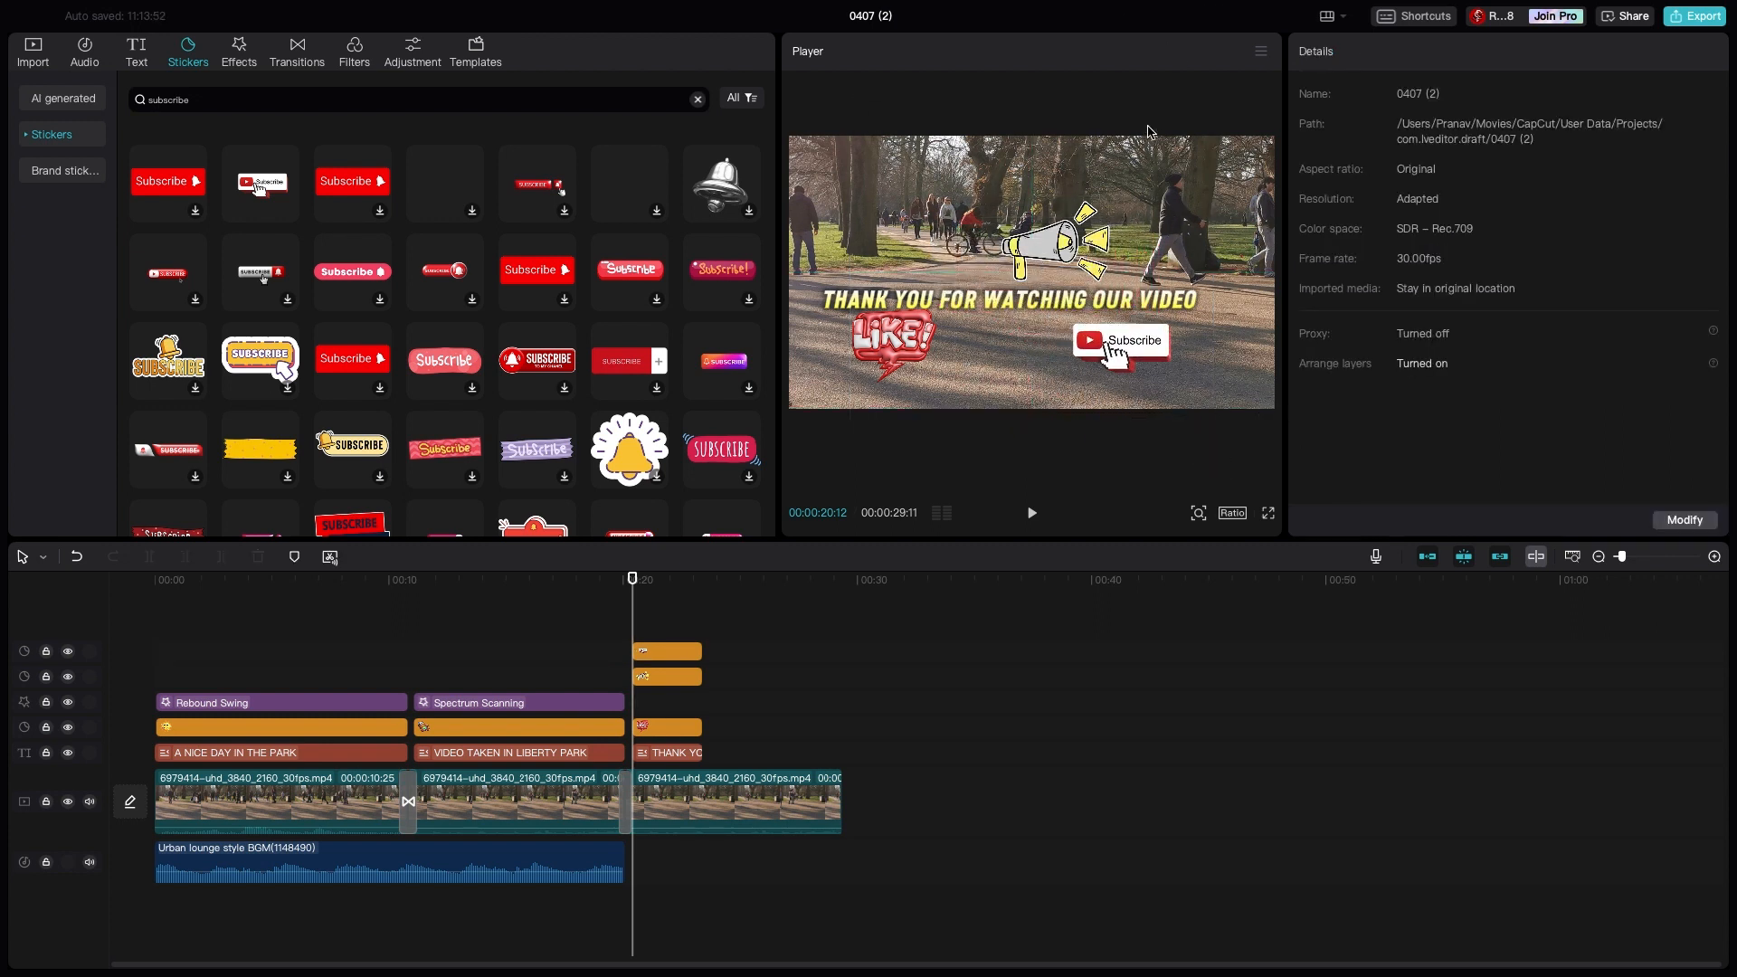
- Extend the Urban lounge style BGM audio and the thank-you title to the end of the third park clip
click(551, 864)
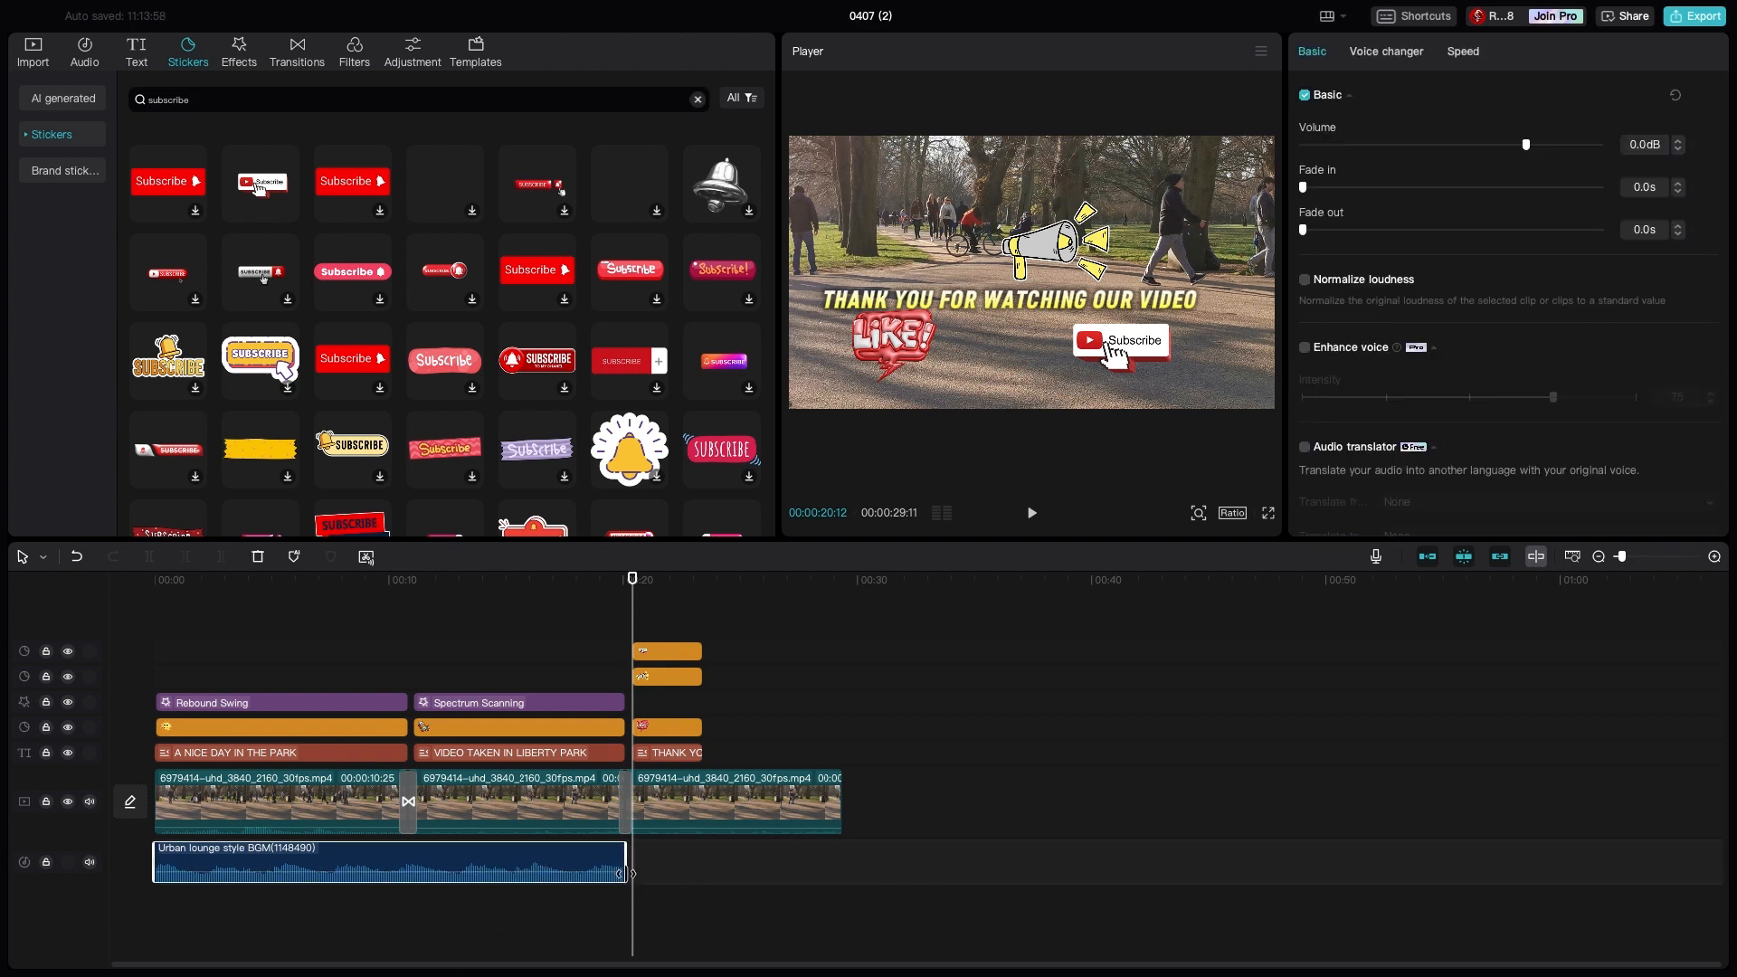
drag(626, 874, 842, 883)
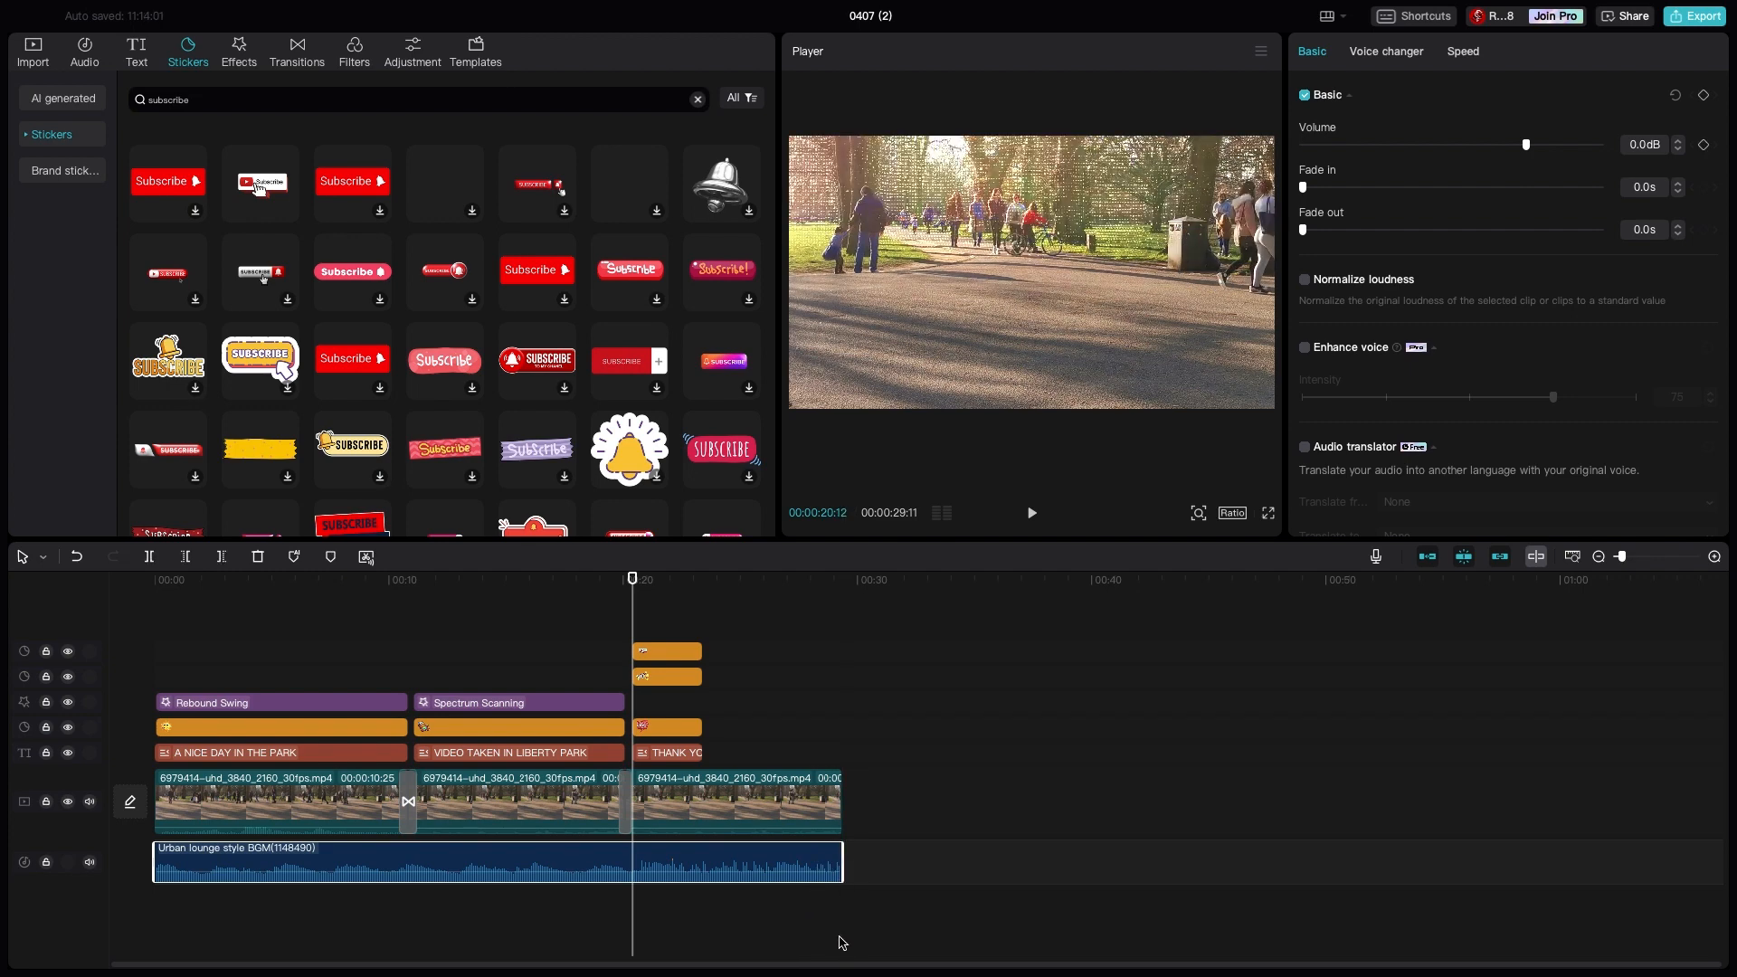
click(698, 755)
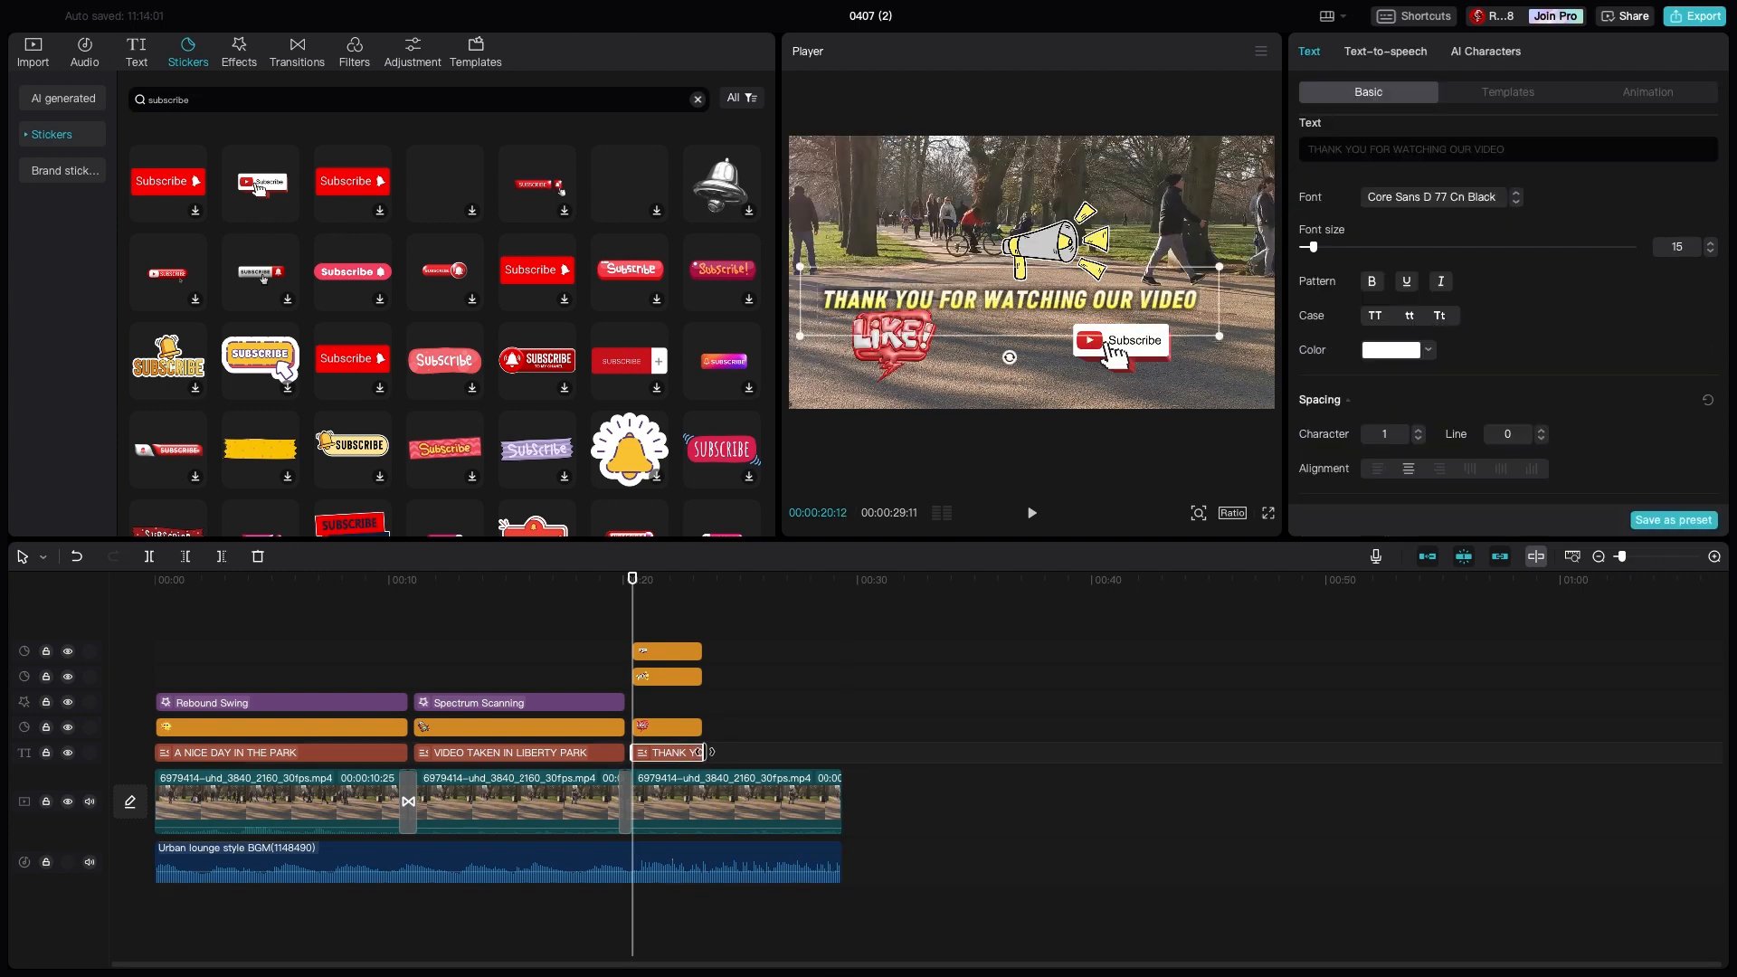
drag(702, 752, 842, 753)
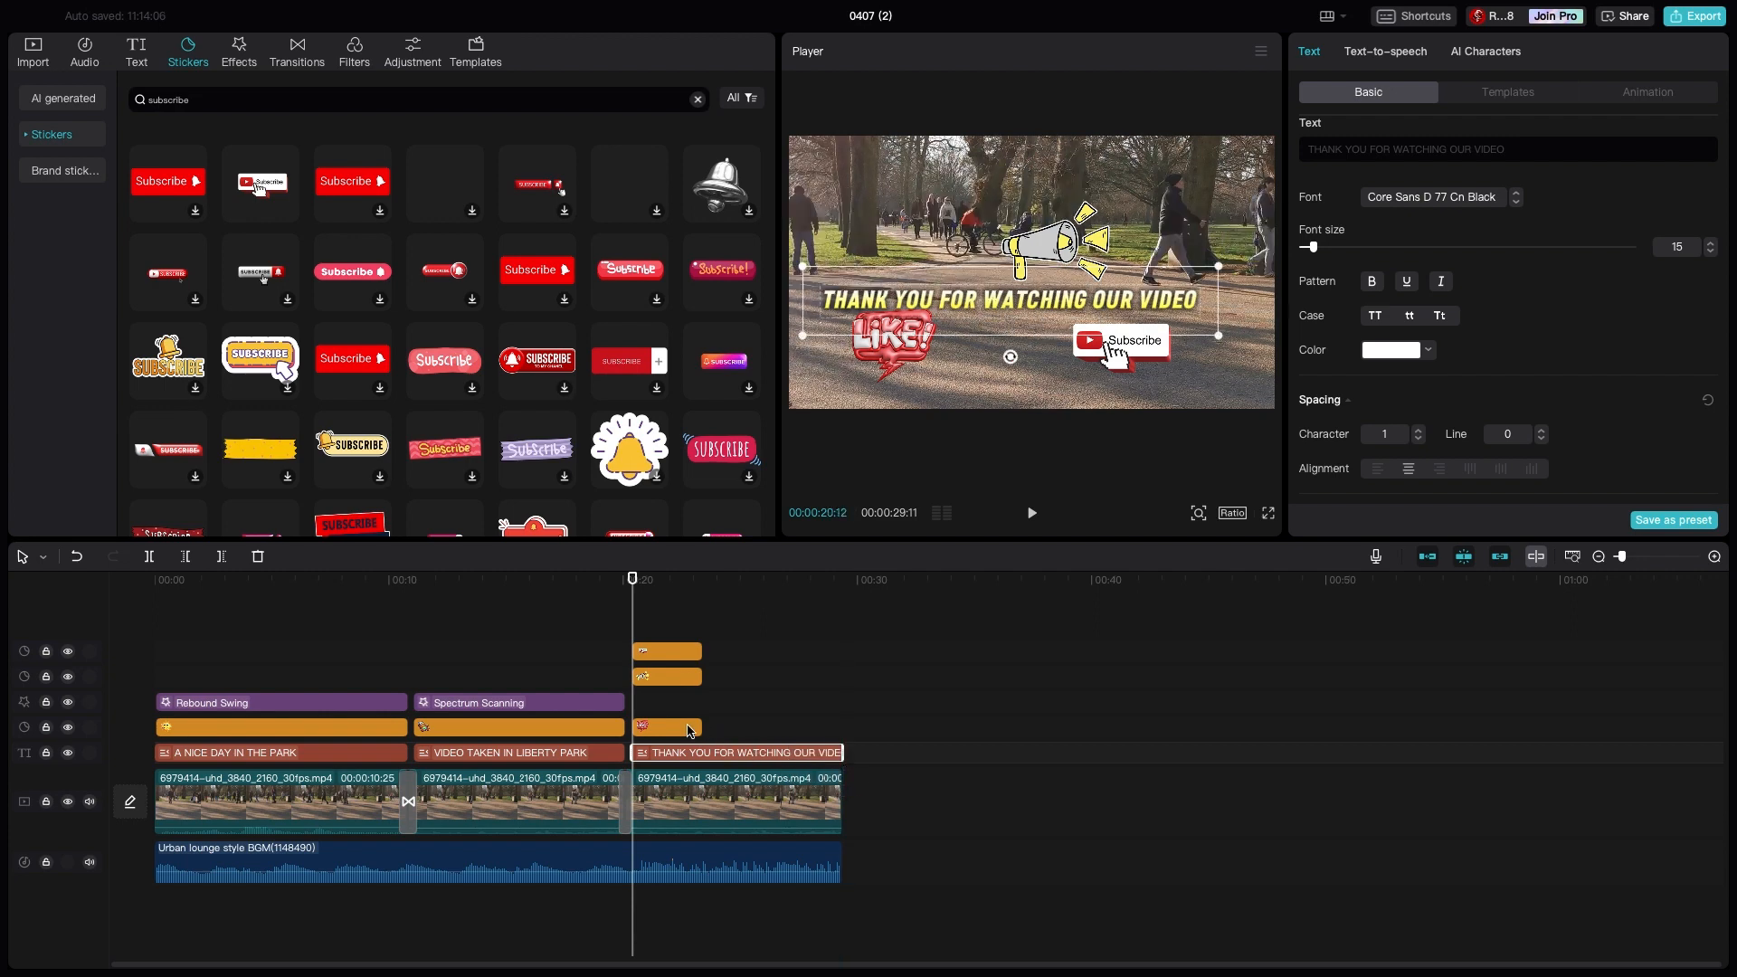
- Extend the LIKE!, megaphone and Subscribe stickers to the end of the third park clip at 00:00:29:11
click(689, 731)
drag(702, 728, 842, 729)
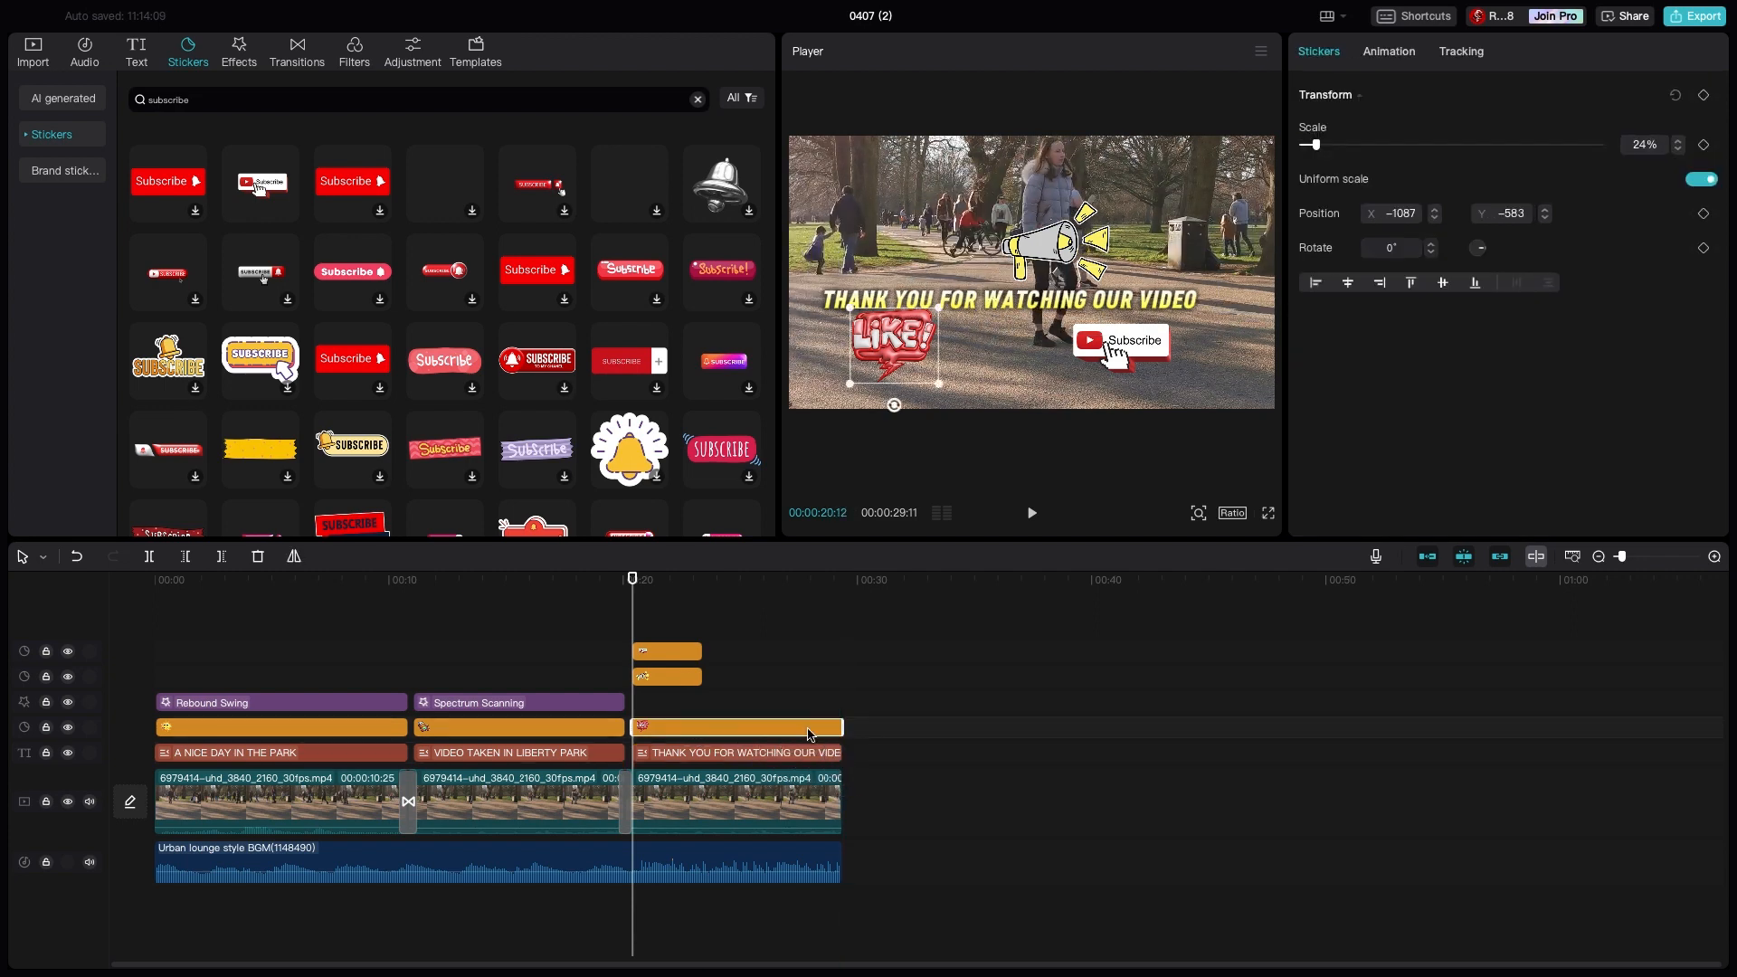
click(675, 675)
drag(702, 677, 819, 677)
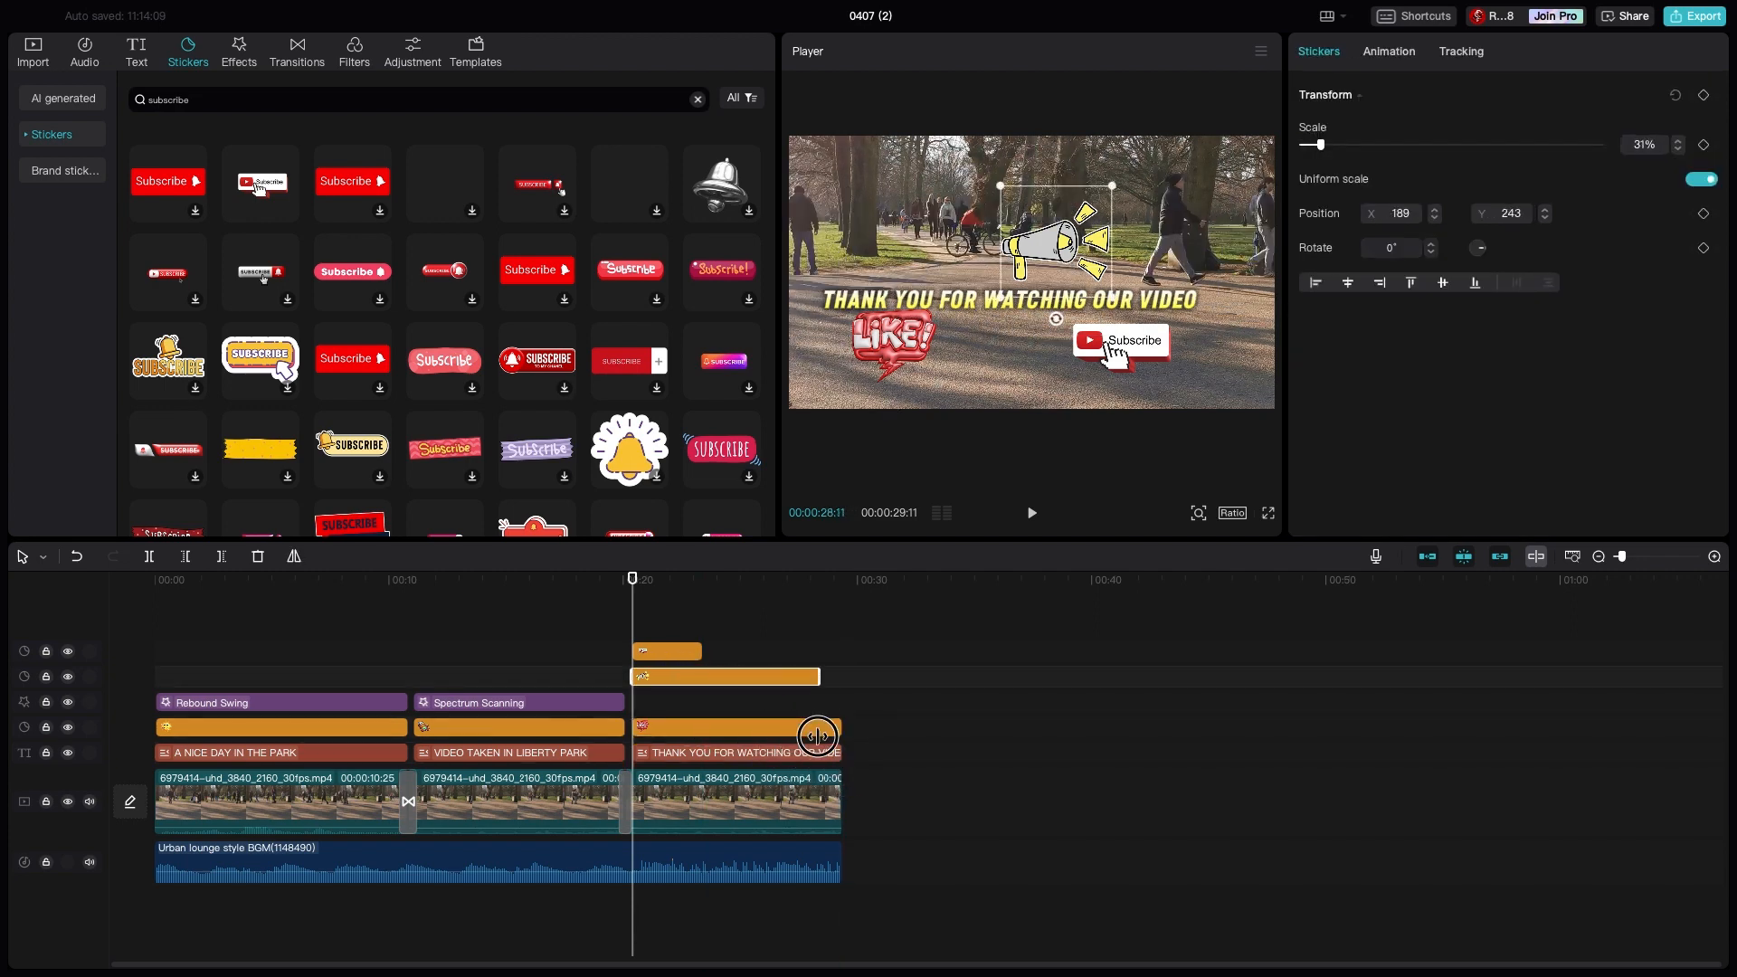
drag(698, 677, 842, 651)
click(673, 705)
click(675, 727)
click(680, 646)
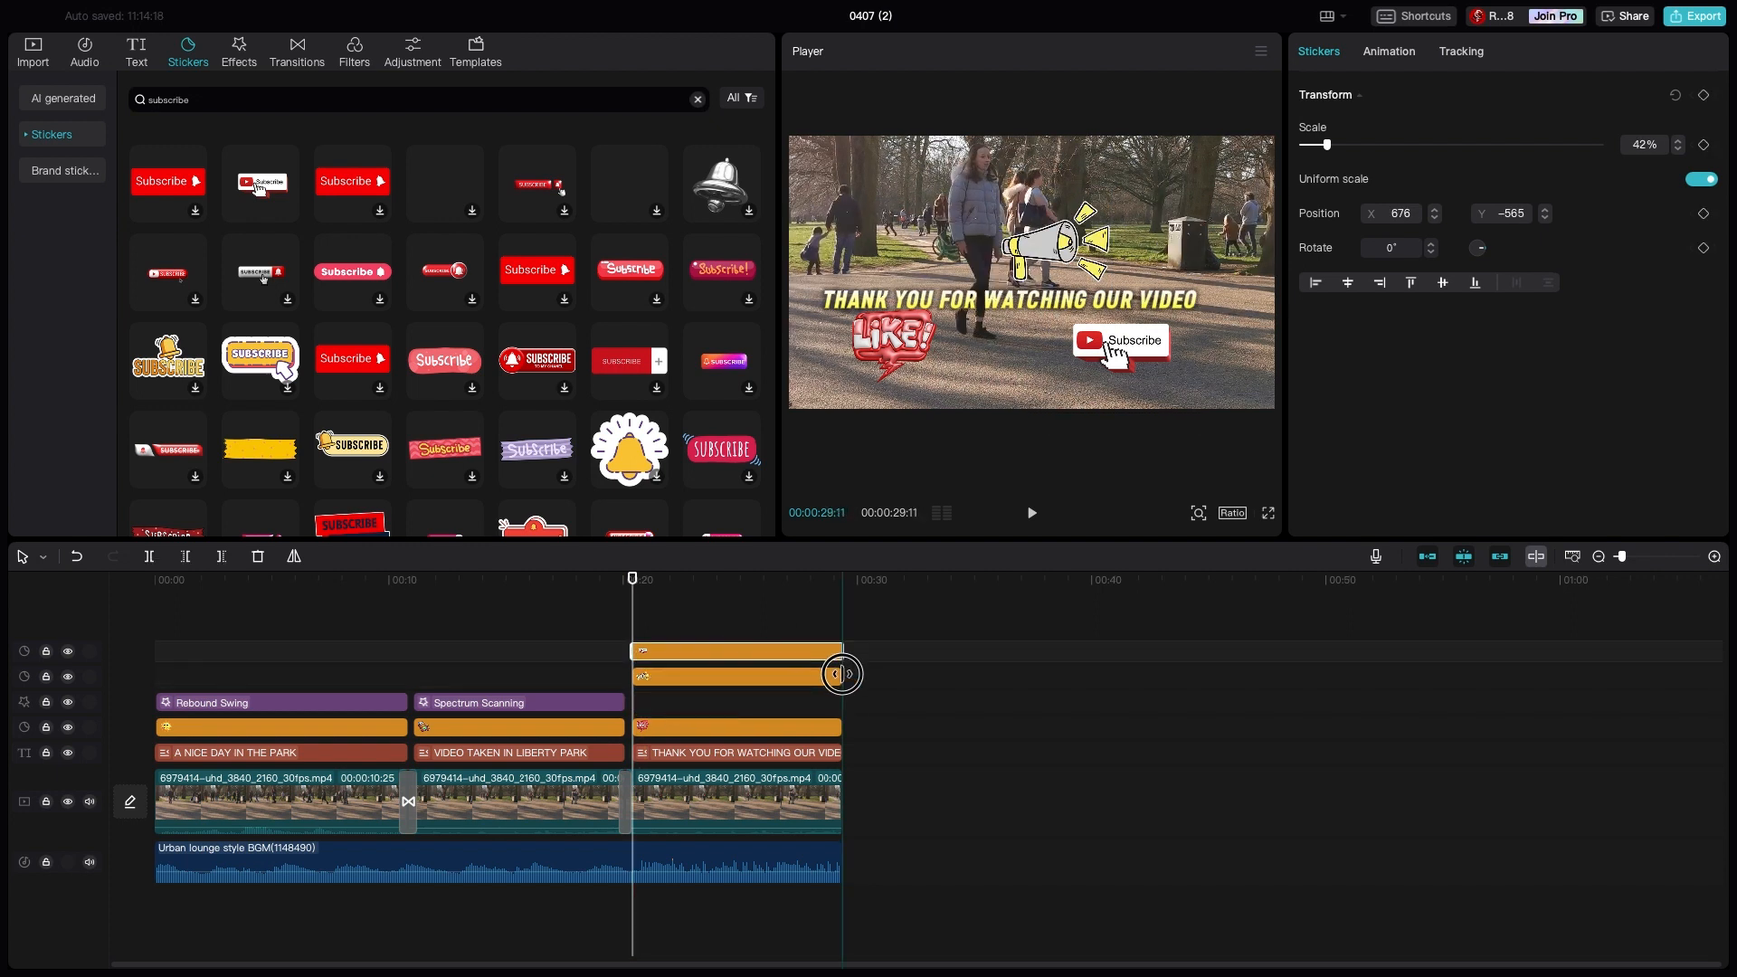
click(893, 725)
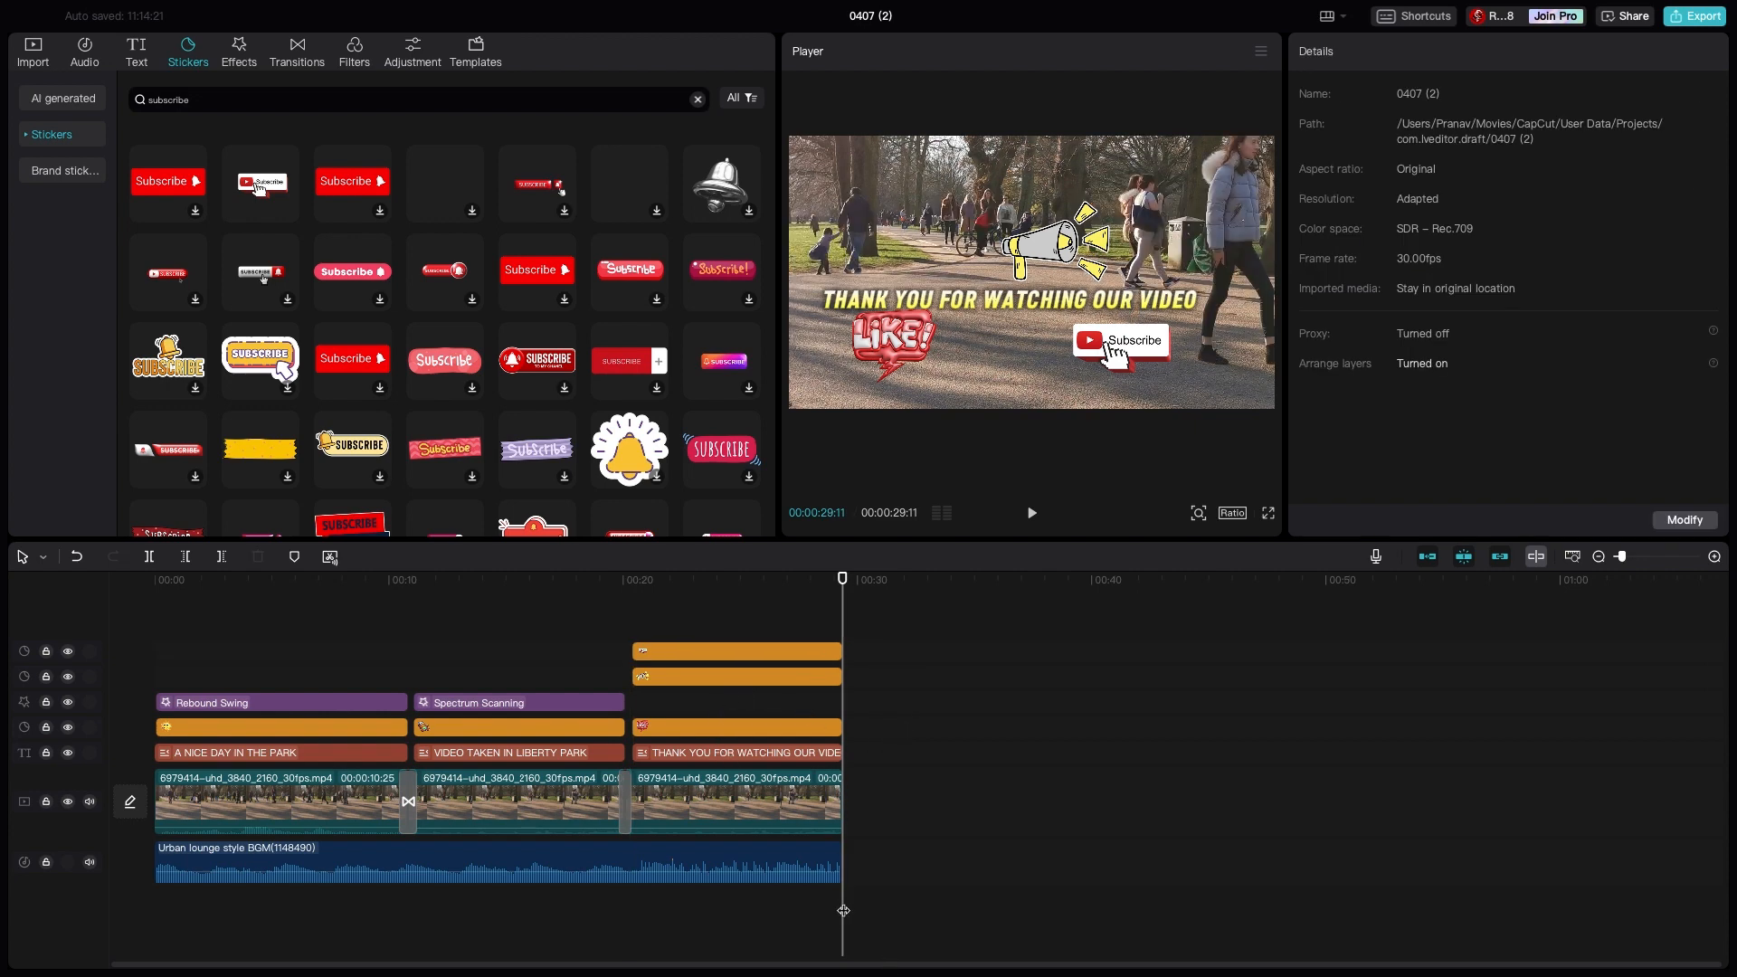
- Play the edited video from its beginning to review the titles, stickers, effects and first transition, and pause during the second clip
drag(721, 899, 152, 783)
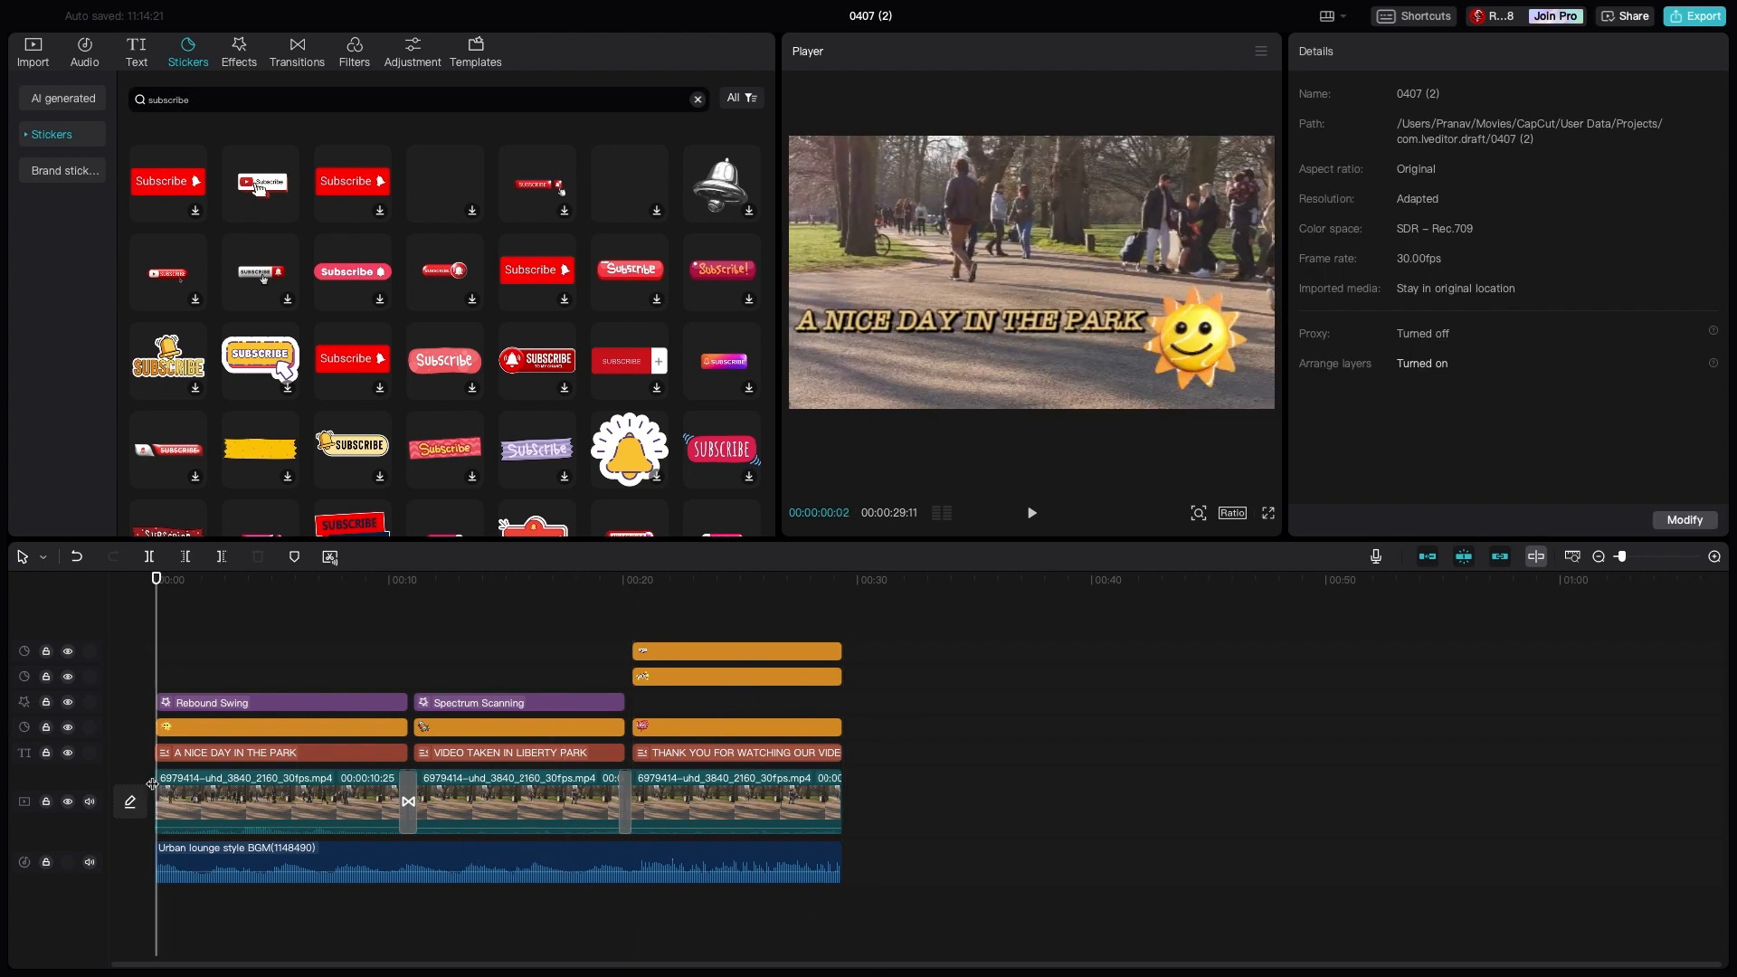
click(1033, 514)
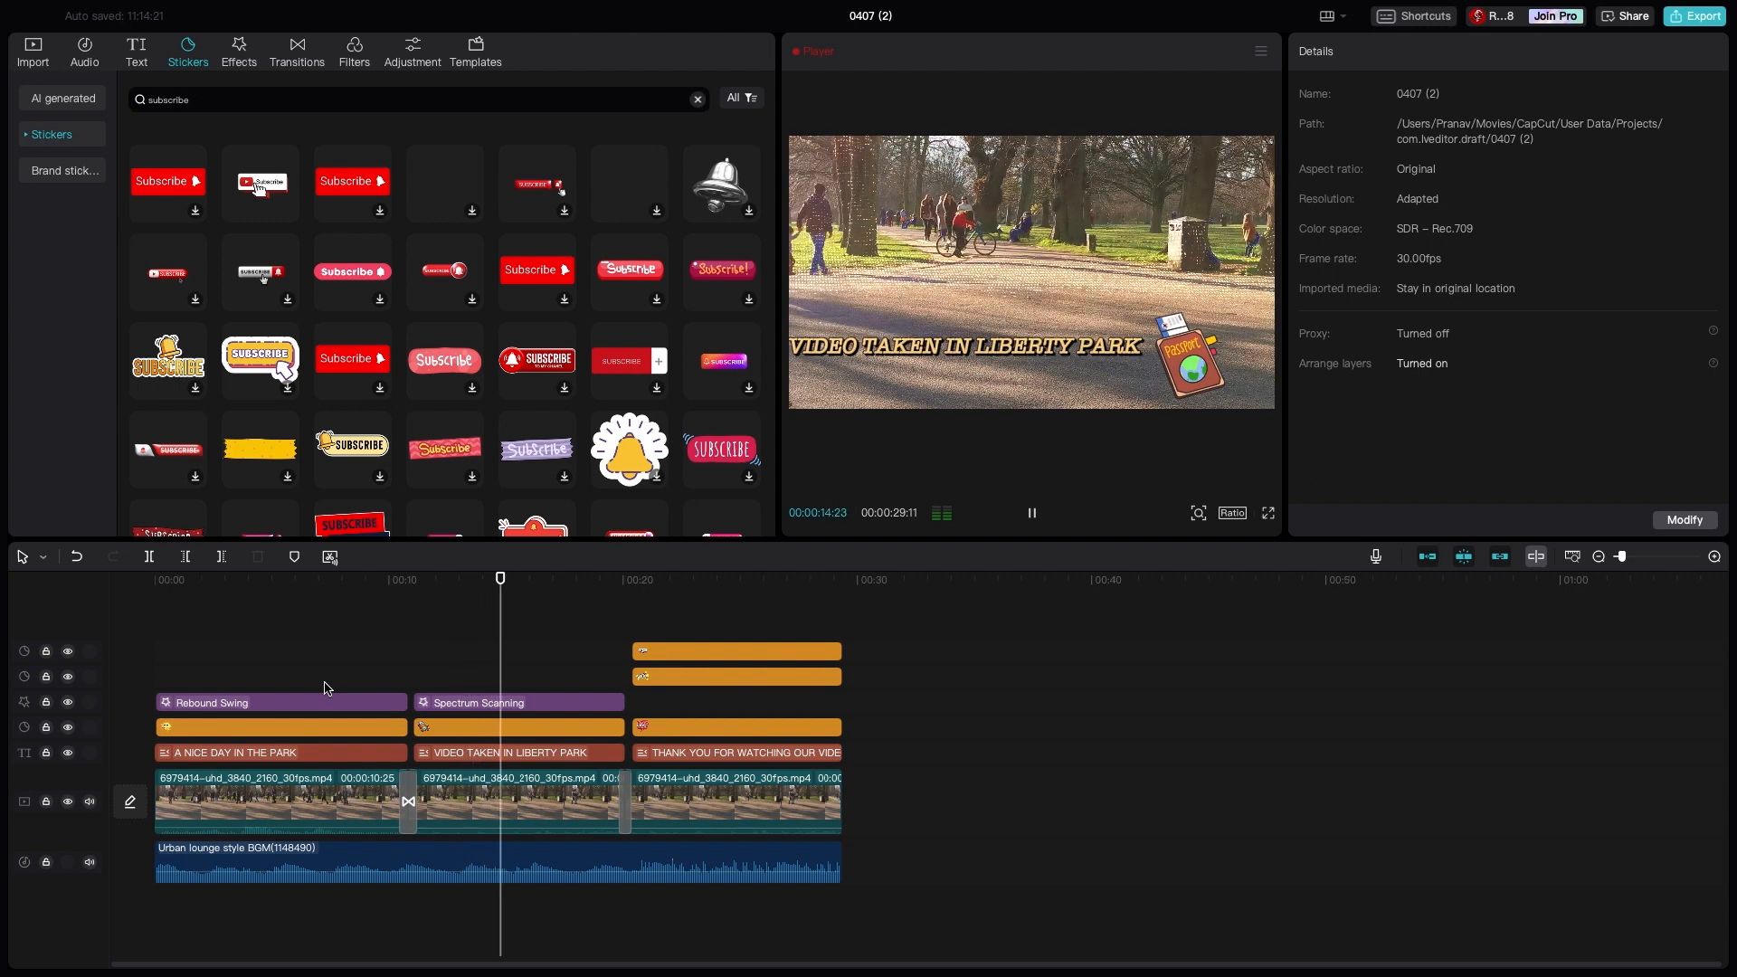
key(space)
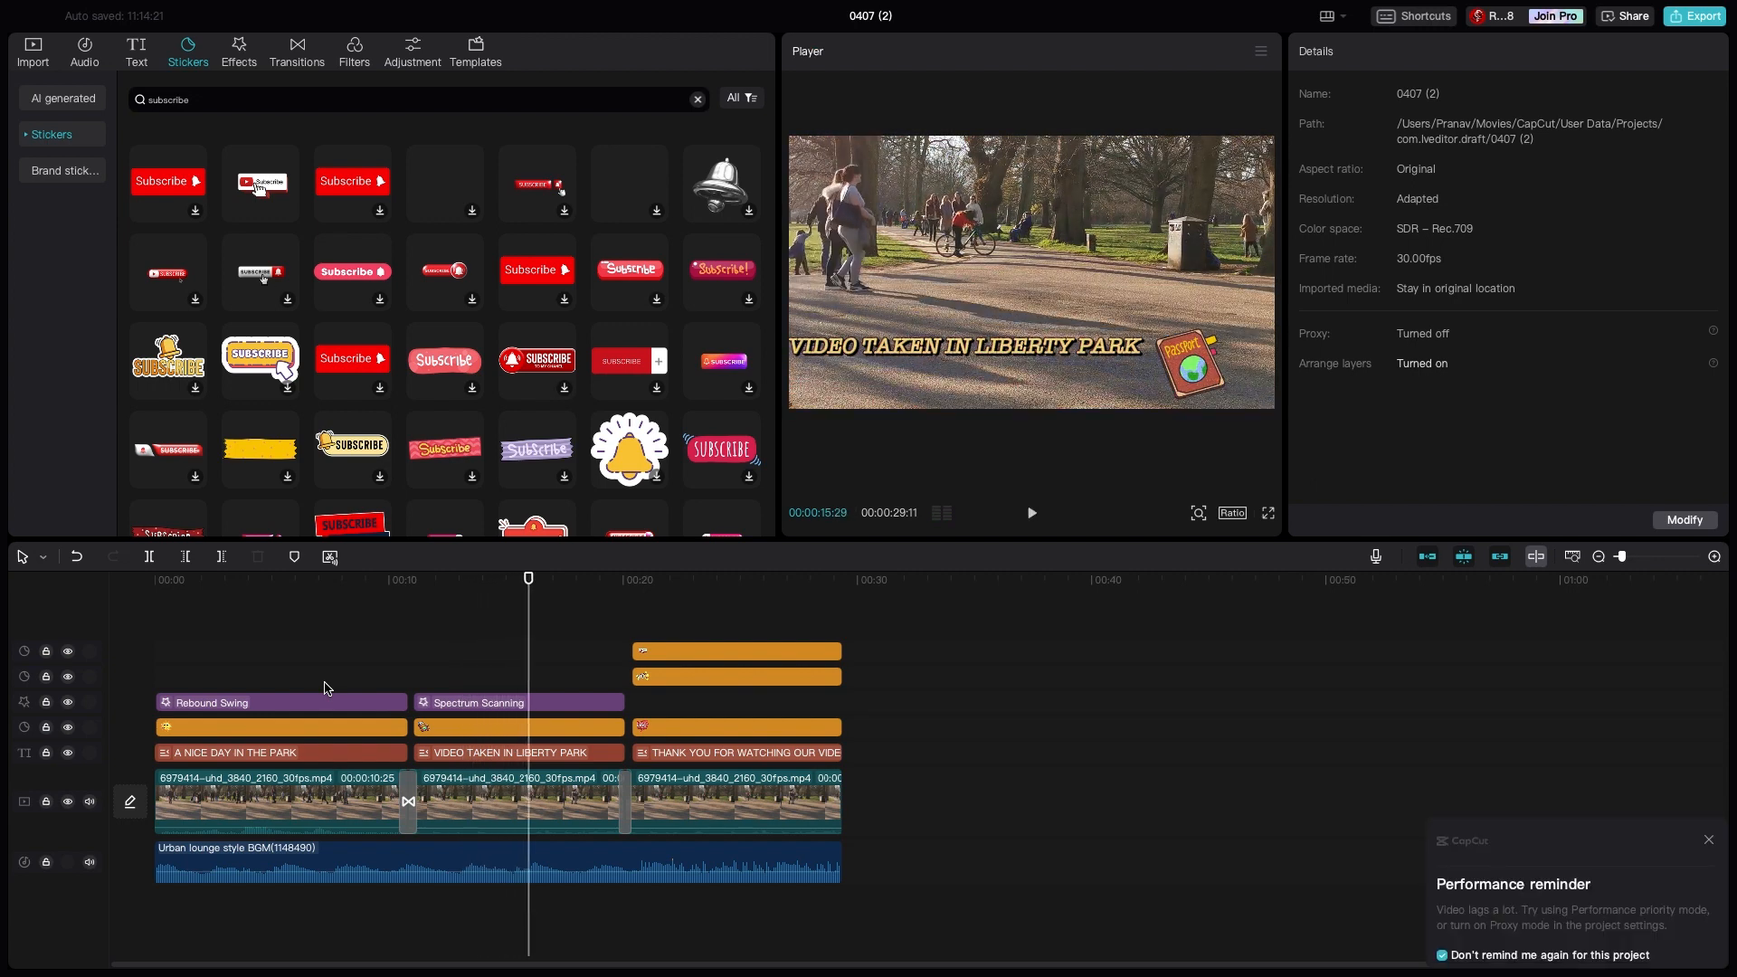